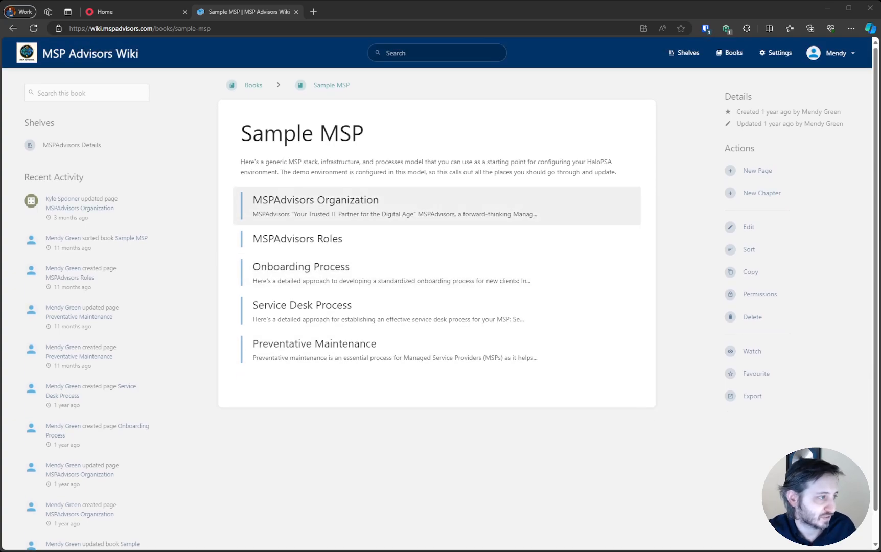
- Open the MSPAdvisors Organization page in the Sample MSP book and look through its content
{"action": "left_click", "coordinate": [364, 206]}
{"action": "scroll", "coordinate": [364, 244], "scroll_direction": "down", "scroll_amount": 15}
{"action": "scroll", "coordinate": [365, 245], "scroll_direction": "up", "scroll_amount": 15}
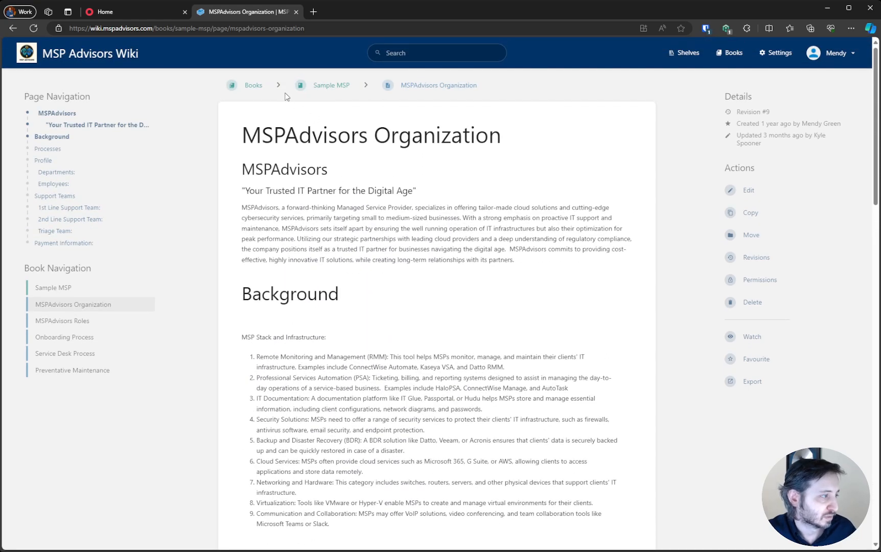
- Switch to HaloPSA, search the configuration features for "ninjaone" and open the NinjaOne integration
{"action": "left_click", "coordinate": [123, 12]}
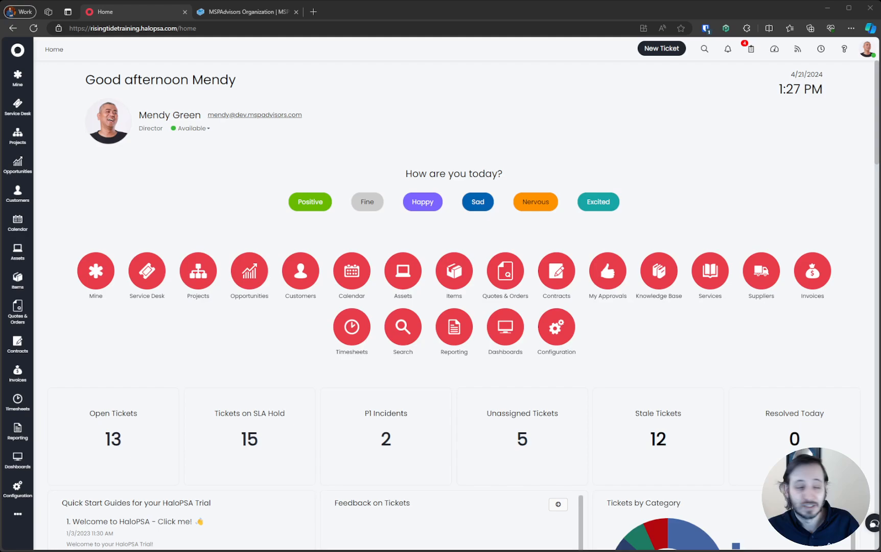
{"action": "left_click", "coordinate": [511, 77]}
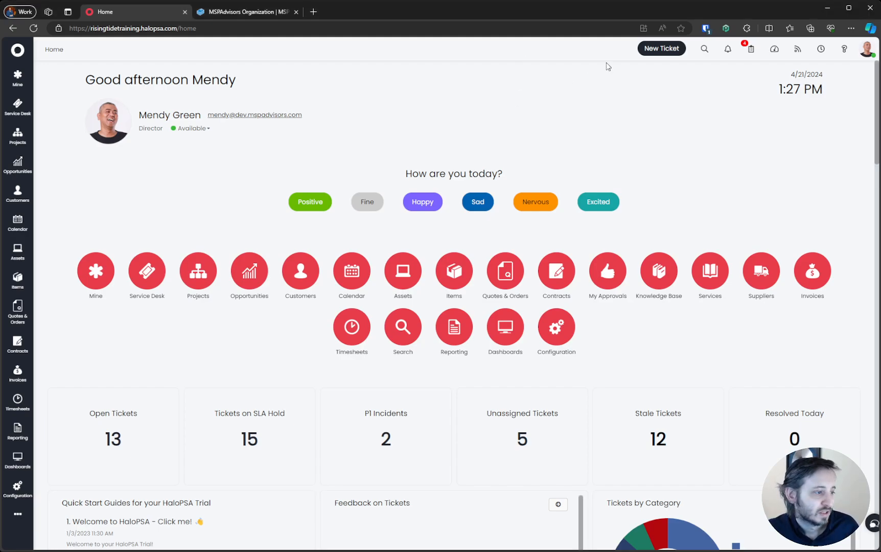
{"action": "left_click", "coordinate": [563, 325]}
{"action": "type", "text": "ninjaone"}
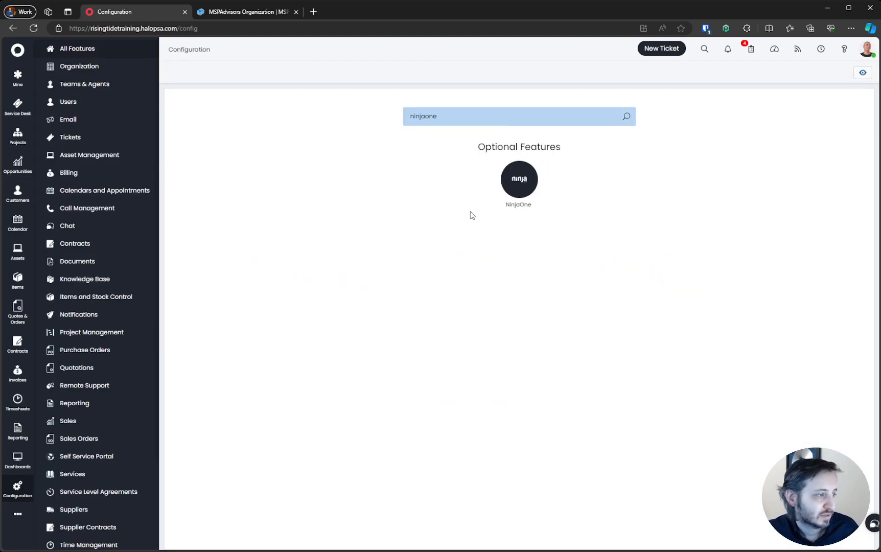
{"action": "left_click", "coordinate": [508, 189]}
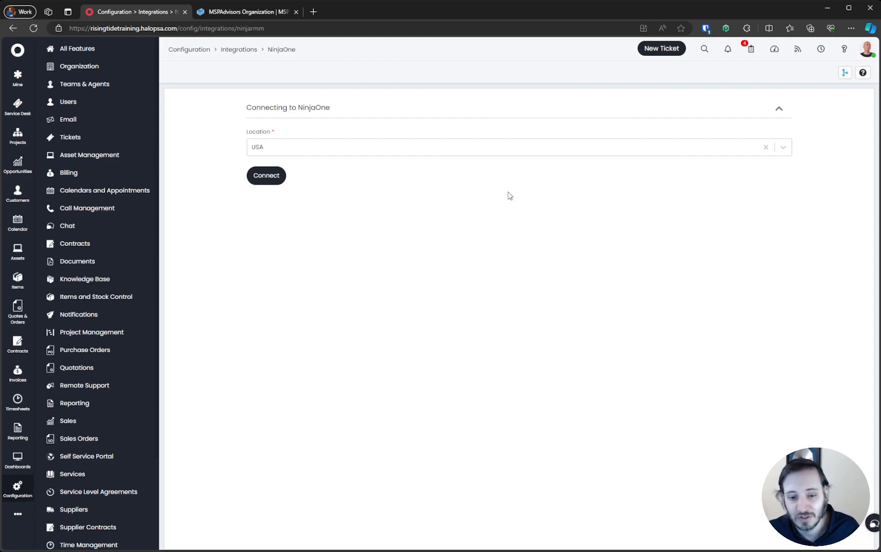
- Start connecting HaloPSA to NinjaOne for the USA location and sign in with the account's email and password
{"action": "left_click", "coordinate": [281, 177]}
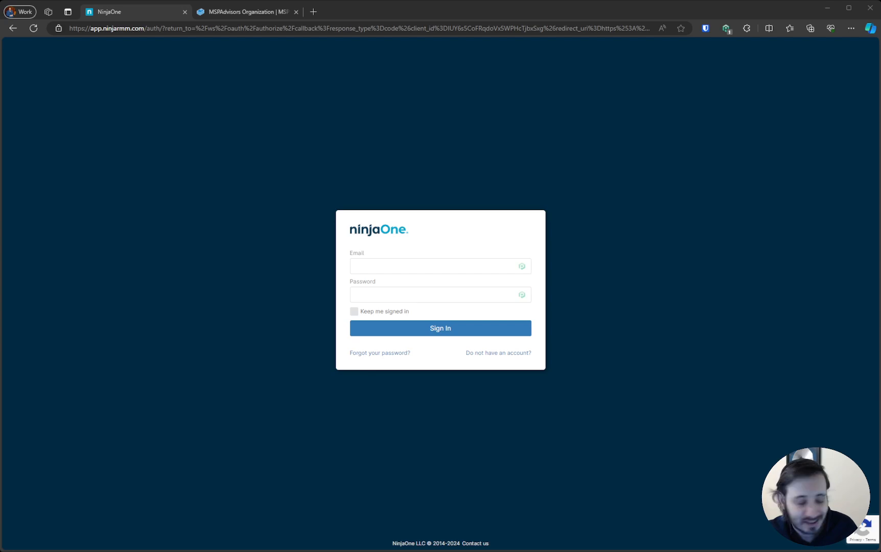
{"action": "left_click", "coordinate": [454, 265]}
{"action": "key", "text": "ctrl+v"}
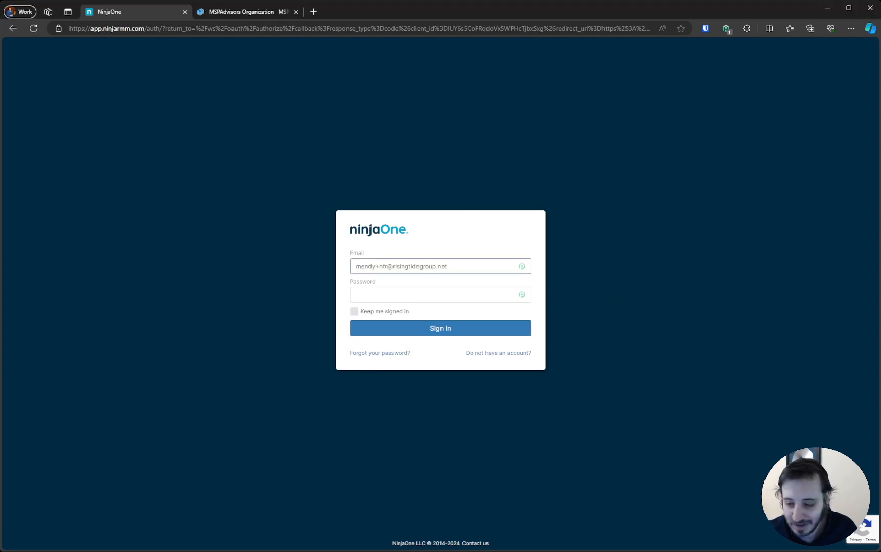
{"action": "left_click", "coordinate": [491, 295]}
{"action": "key", "text": "ctrl+v"}
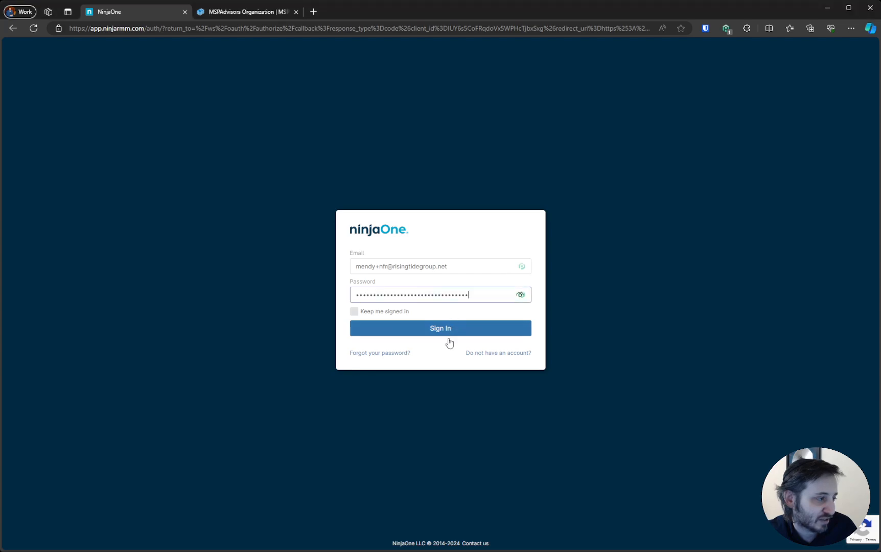
{"action": "left_click", "coordinate": [448, 332]}
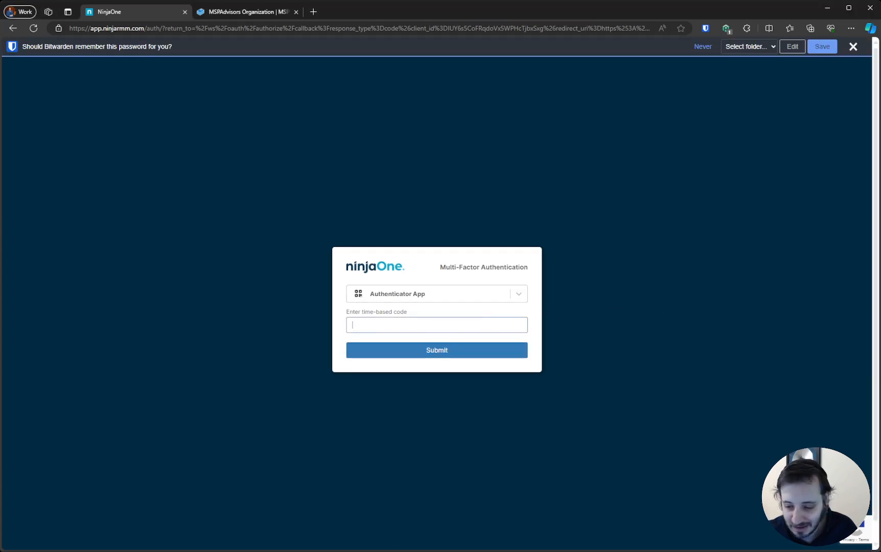
- Submit the authenticator app's time-based verification code and authorize HaloPSA's access to NinjaOne
{"action": "left_click", "coordinate": [450, 351]}
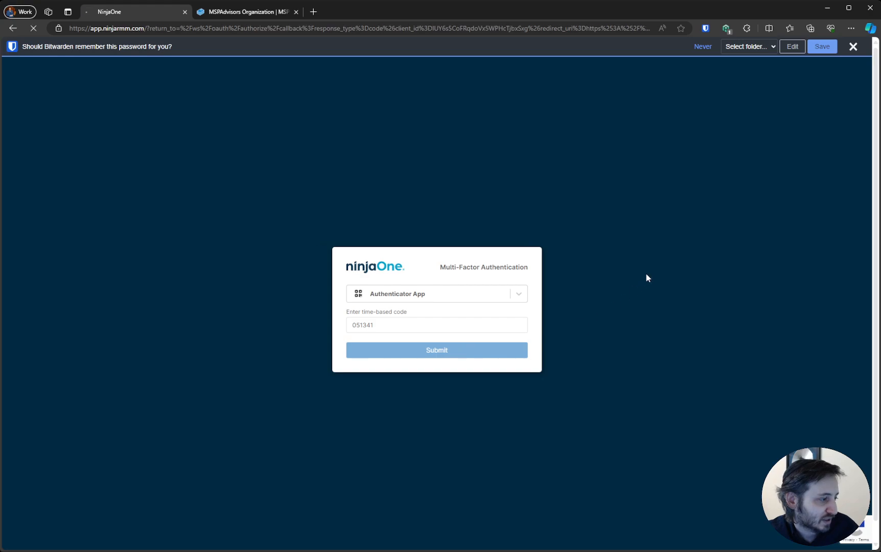
{"action": "left_click", "coordinate": [402, 393]}
{"action": "left_click", "coordinate": [405, 416]}
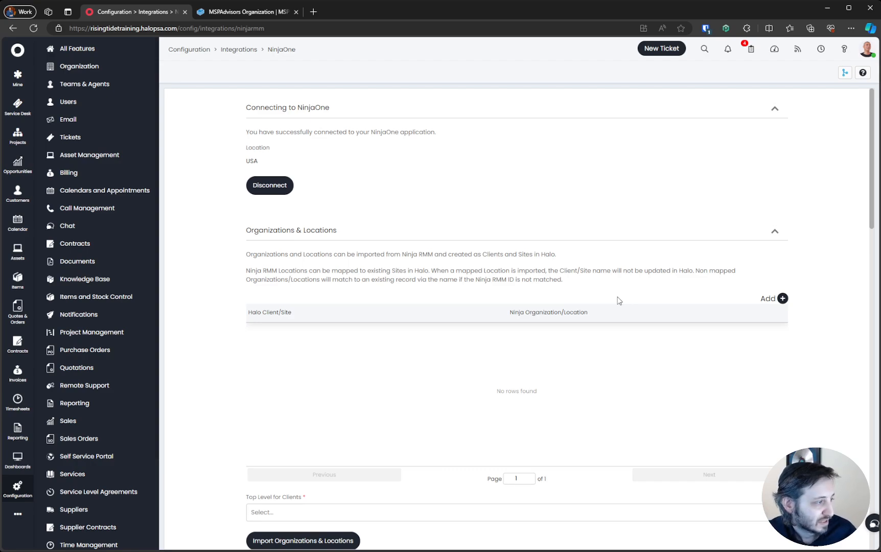
- Review the Organizations & Locations mapping guidance and preview the clients available for import without starting the import
{"action": "left_click_drag", "start_coordinate": [216, 254], "coordinate": [573, 390]}
{"action": "left_click", "coordinate": [573, 390]}
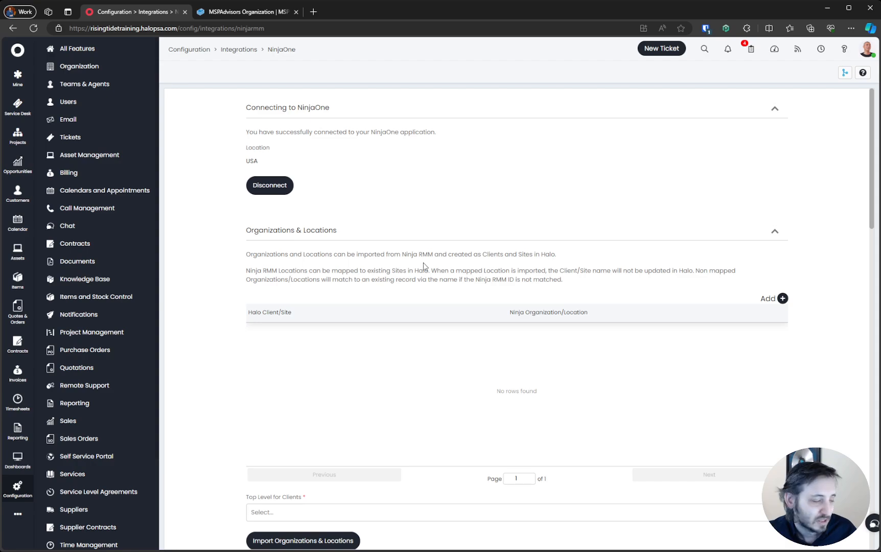
{"action": "scroll", "coordinate": [342, 269], "scroll_direction": "down", "scroll_amount": 3}
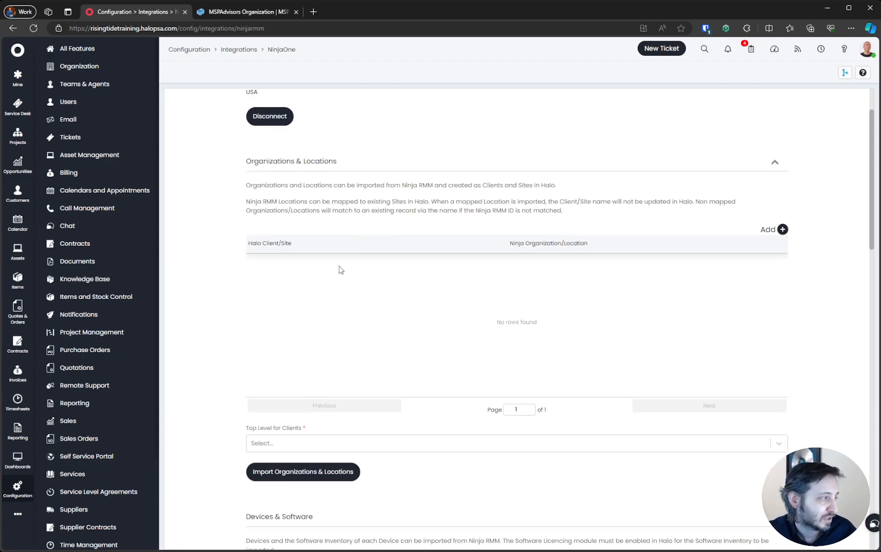
{"action": "scroll", "coordinate": [328, 267], "scroll_direction": "down", "scroll_amount": 1}
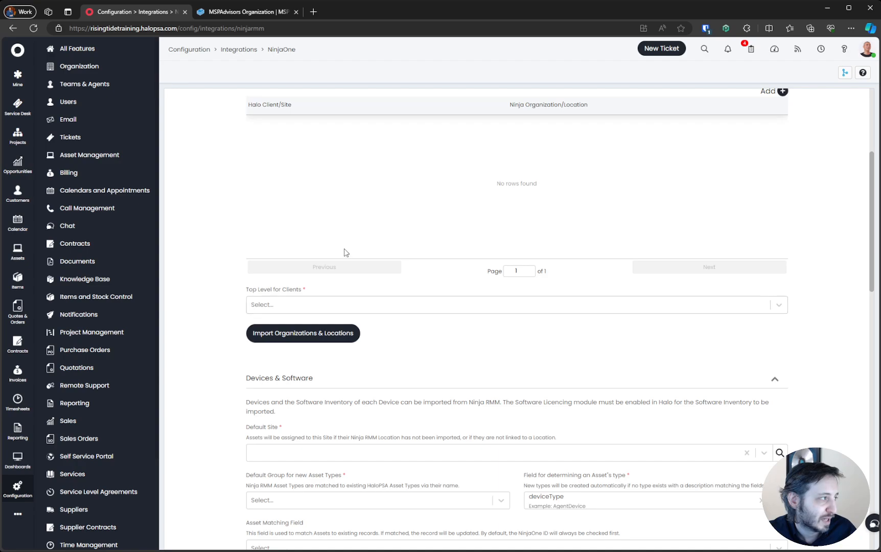
{"action": "scroll", "coordinate": [344, 250], "scroll_direction": "up", "scroll_amount": 2}
{"action": "left_click_drag", "start_coordinate": [246, 201], "coordinate": [533, 205]}
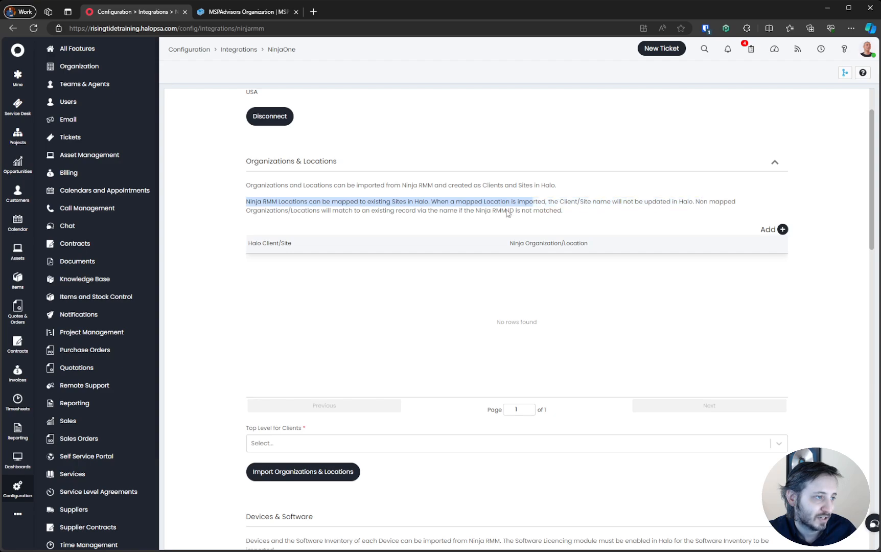
{"action": "left_click", "coordinate": [506, 210]}
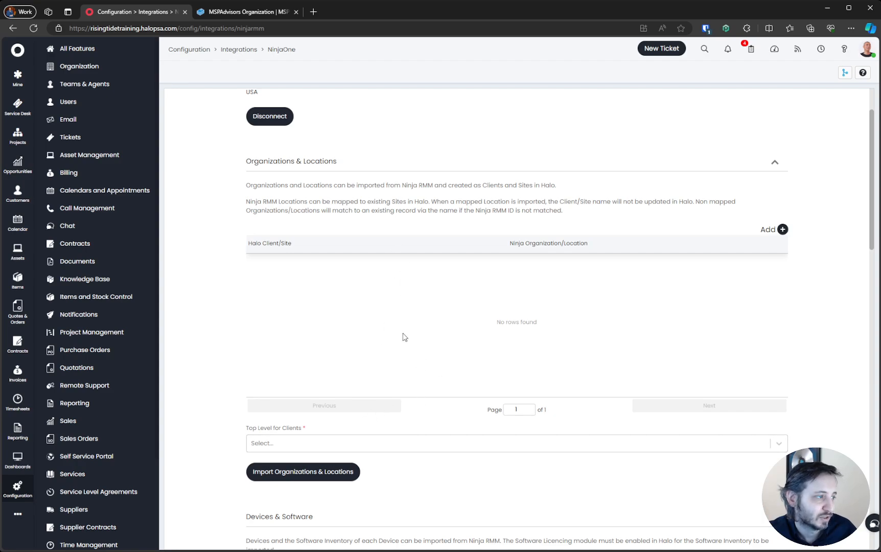
{"action": "left_click", "coordinate": [307, 471]}
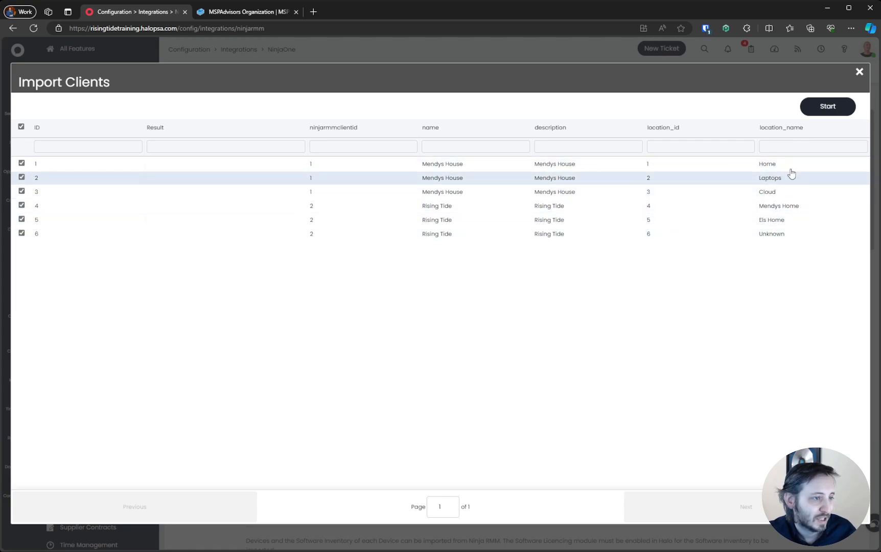
{"action": "left_click", "coordinate": [860, 71]}
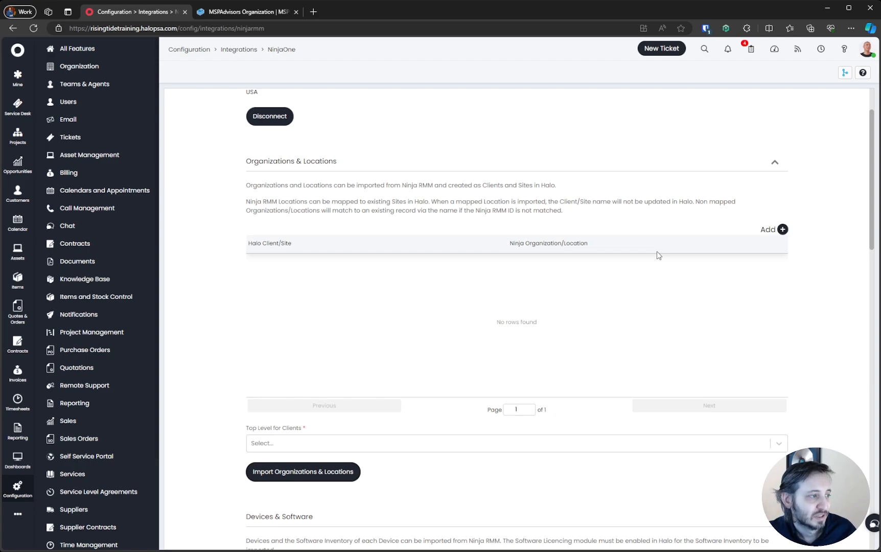
- Add an organization mapping that links the Halo client Mendyonline to the Ninja organization Mendys House
{"action": "left_click", "coordinate": [781, 229]}
{"action": "left_click", "coordinate": [356, 272]}
{"action": "scroll", "coordinate": [427, 253], "scroll_direction": "down", "scroll_amount": 1}
{"action": "scroll", "coordinate": [419, 277], "scroll_direction": "up", "scroll_amount": 1}
{"action": "left_click", "coordinate": [377, 357]}
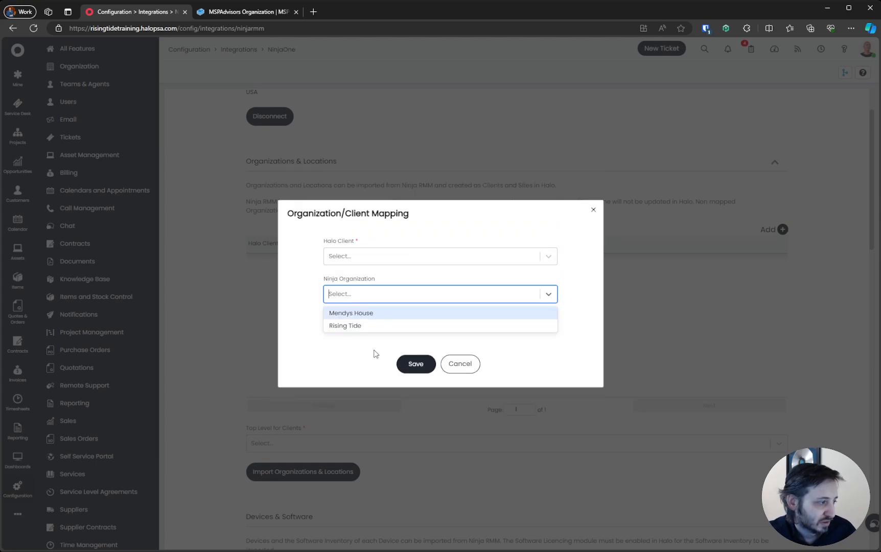
{"action": "left_click", "coordinate": [377, 308]}
{"action": "left_click", "coordinate": [390, 272]}
{"action": "scroll", "coordinate": [393, 306], "scroll_direction": "down", "scroll_amount": 1}
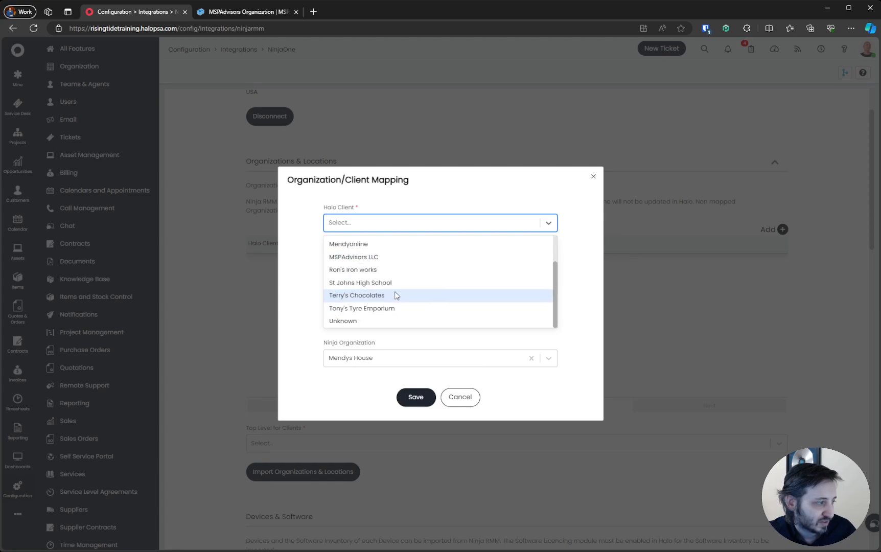
{"action": "left_click", "coordinate": [401, 247]}
{"action": "left_click", "coordinate": [416, 348]}
- Map Mendyonline's Halo site Main to the Ninja location Home and save the location mapping
{"action": "left_click", "coordinate": [405, 272]}
{"action": "left_click", "coordinate": [368, 282]}
{"action": "left_click", "coordinate": [360, 309]}
{"action": "left_click", "coordinate": [366, 307]}
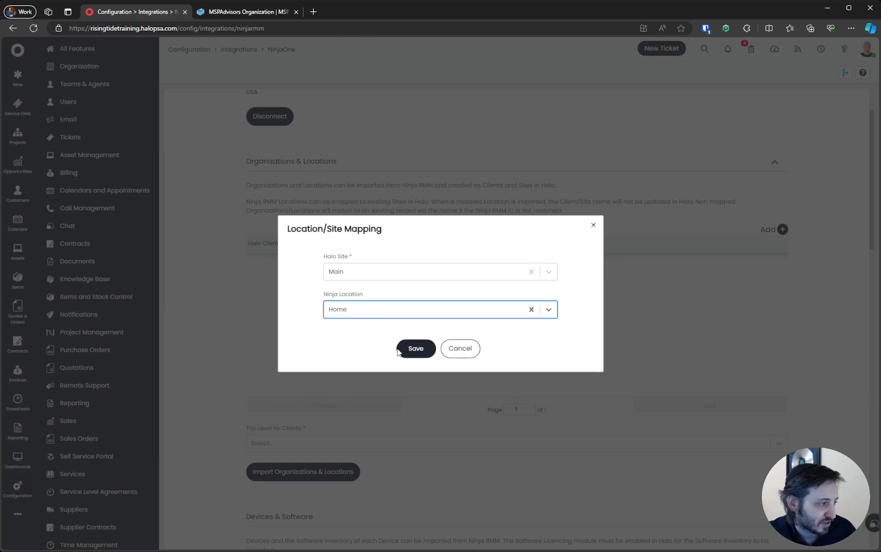
{"action": "left_click", "coordinate": [408, 348]}
- Add an organization mapping from the Halo client Acorn Construction to the Ninja organization Mendys House
{"action": "left_click", "coordinate": [774, 228]}
{"action": "left_click", "coordinate": [376, 271]}
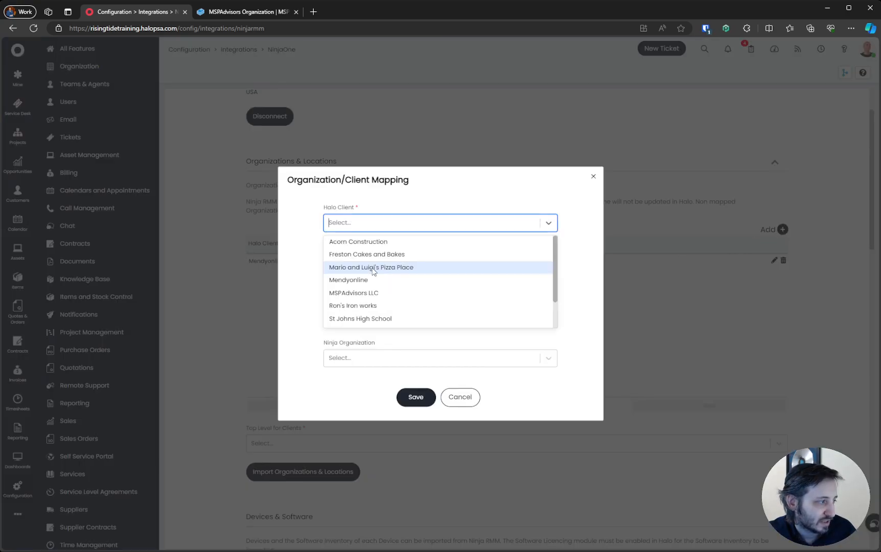
{"action": "left_click", "coordinate": [358, 308]}
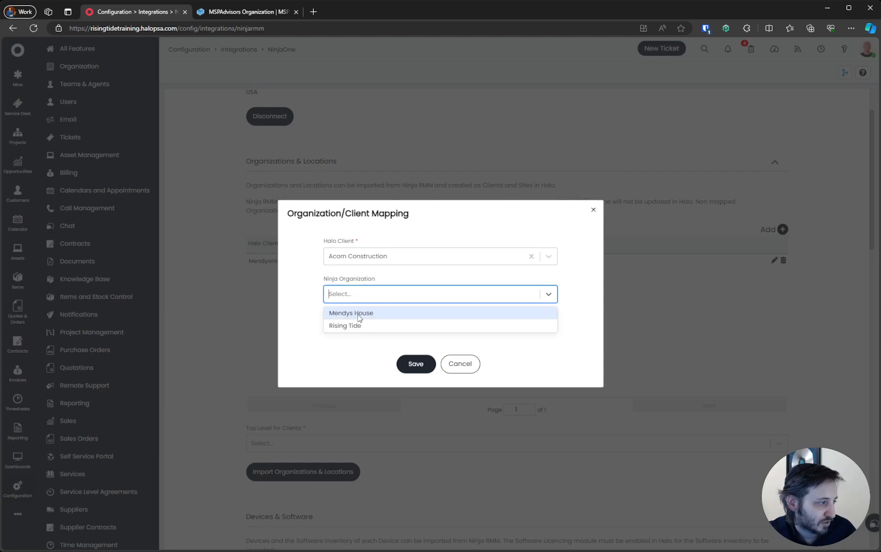
{"action": "left_click", "coordinate": [403, 319]}
{"action": "left_click", "coordinate": [414, 348]}
- Map Acorn Construction's Halo site London HQ to the Ninja location Laptops and save the mapping
{"action": "left_click", "coordinate": [390, 278]}
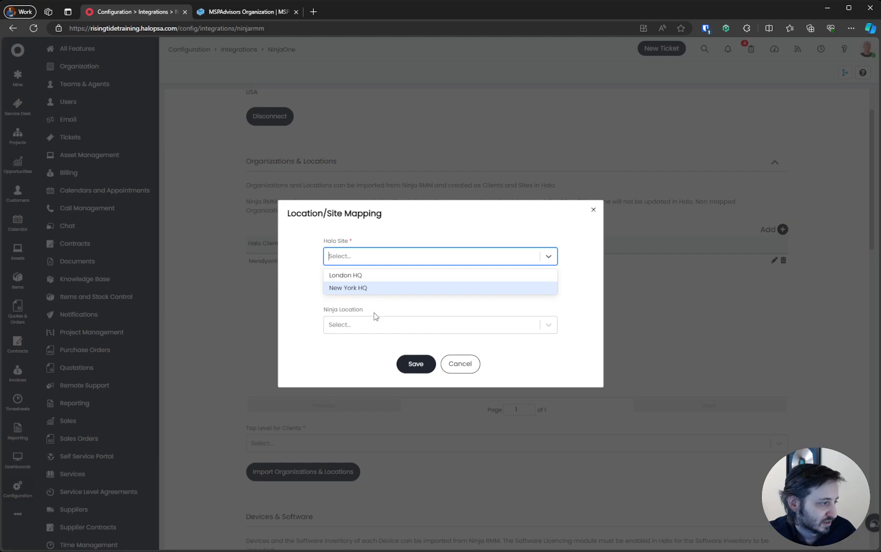
{"action": "left_click", "coordinate": [373, 320]}
{"action": "left_click", "coordinate": [373, 319]}
{"action": "left_click", "coordinate": [379, 255]}
{"action": "left_click", "coordinate": [379, 274]}
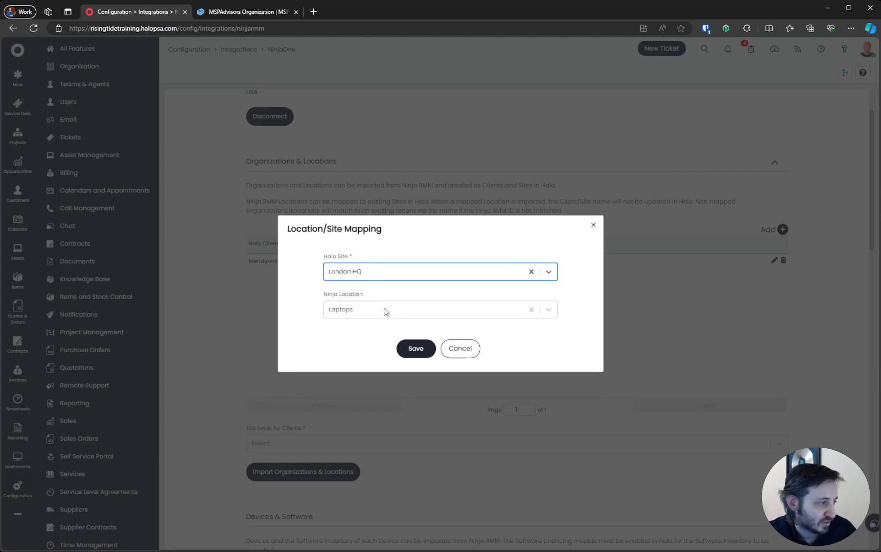
{"action": "left_click", "coordinate": [414, 362]}
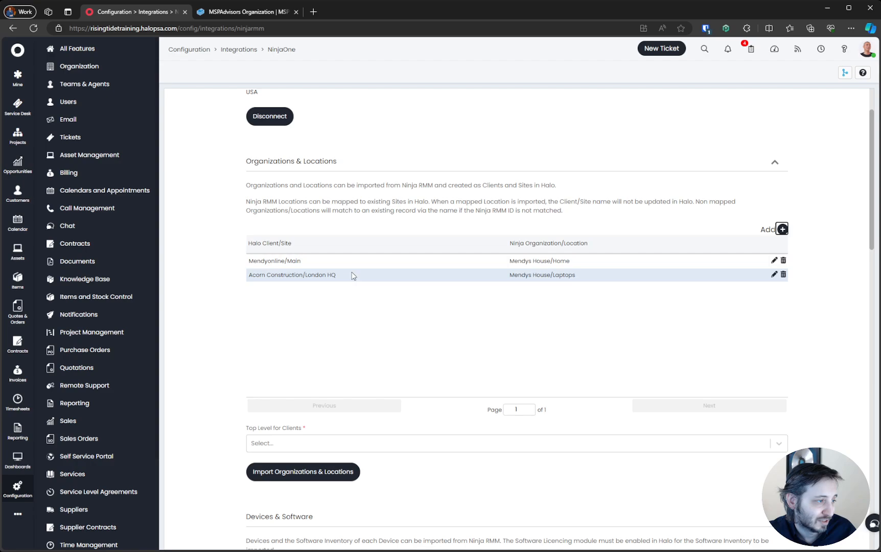
{"action": "left_click_drag", "start_coordinate": [245, 241], "coordinate": [615, 279]}
{"action": "left_click", "coordinate": [662, 310]}
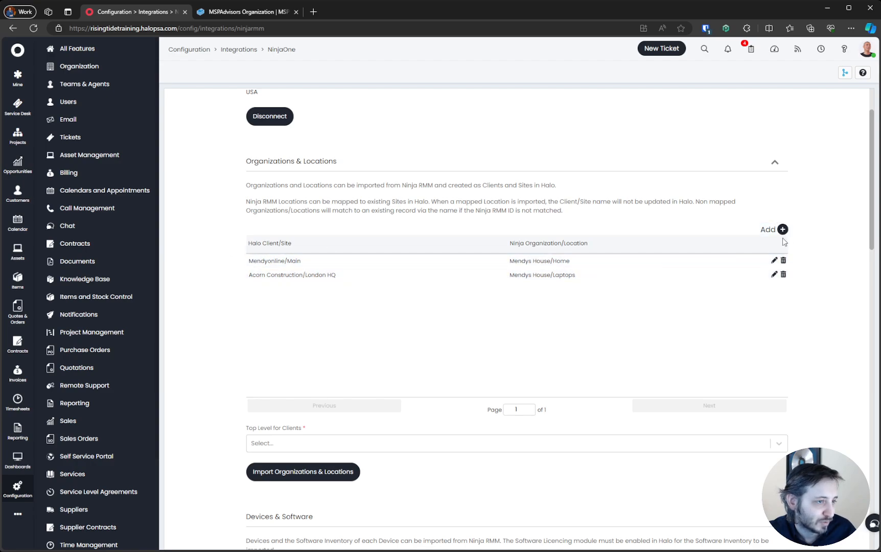
- Add an organization mapping from the Halo client Ron's Iron works to the Ninja organization Mendys House
{"action": "left_click", "coordinate": [782, 229]}
{"action": "left_click", "coordinate": [473, 274]}
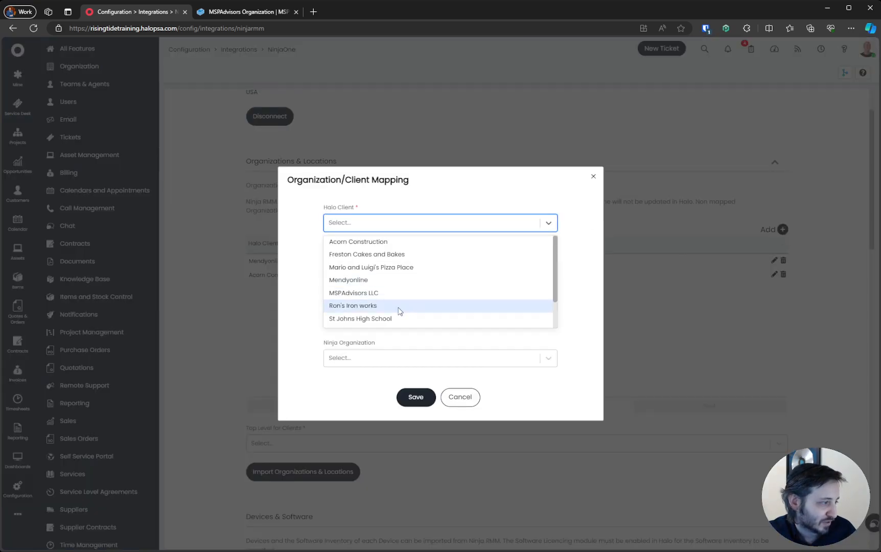
{"action": "left_click", "coordinate": [403, 306]}
{"action": "left_click", "coordinate": [399, 294]}
{"action": "left_click", "coordinate": [384, 315]}
{"action": "left_click", "coordinate": [420, 349]}
- Map the Seattle site of Ron's Iron works to the Ninja location Cloud and save the mapping
{"action": "left_click", "coordinate": [403, 274]}
{"action": "left_click", "coordinate": [403, 279]}
{"action": "left_click", "coordinate": [391, 308]}
{"action": "left_click", "coordinate": [387, 319]}
{"action": "left_click", "coordinate": [408, 348]}
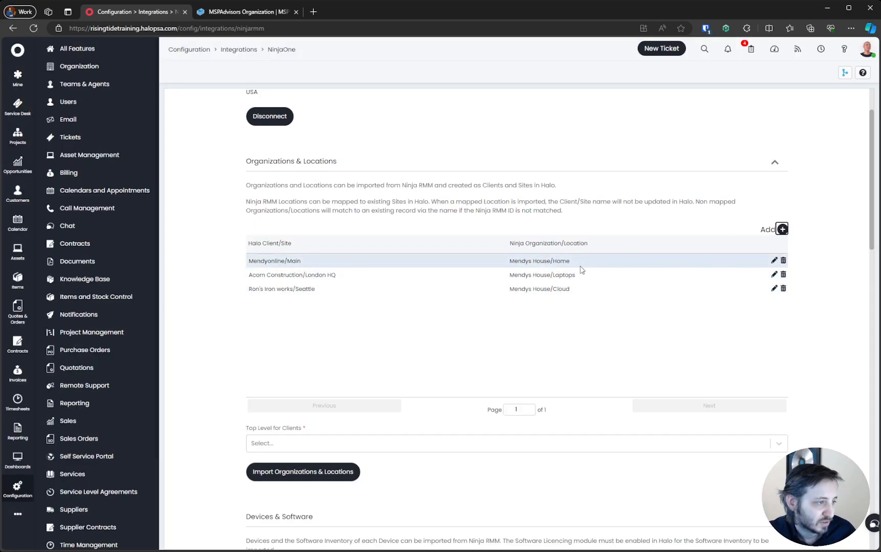
{"action": "left_click", "coordinate": [781, 229]}
{"action": "left_click", "coordinate": [408, 270]}
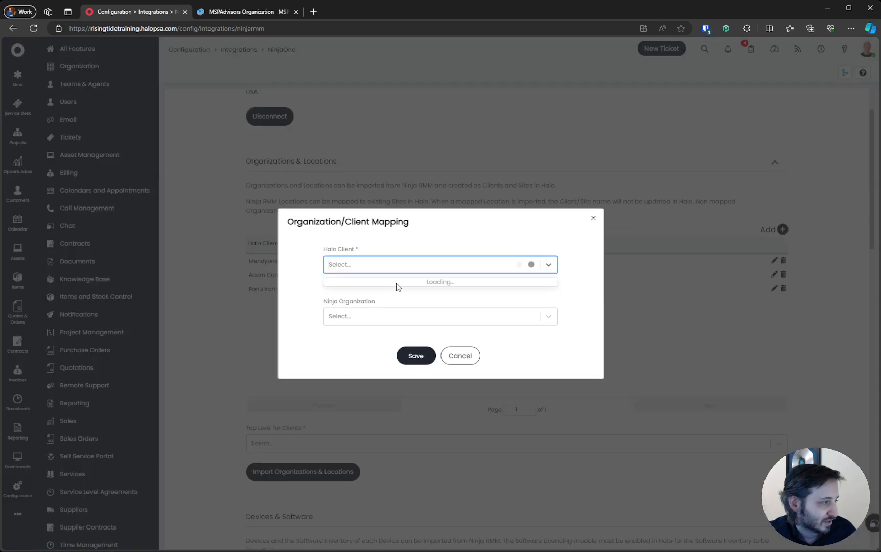
{"action": "scroll", "coordinate": [393, 296], "scroll_direction": "down", "scroll_amount": 2}
{"action": "scroll", "coordinate": [401, 293], "scroll_direction": "up", "scroll_amount": 2}
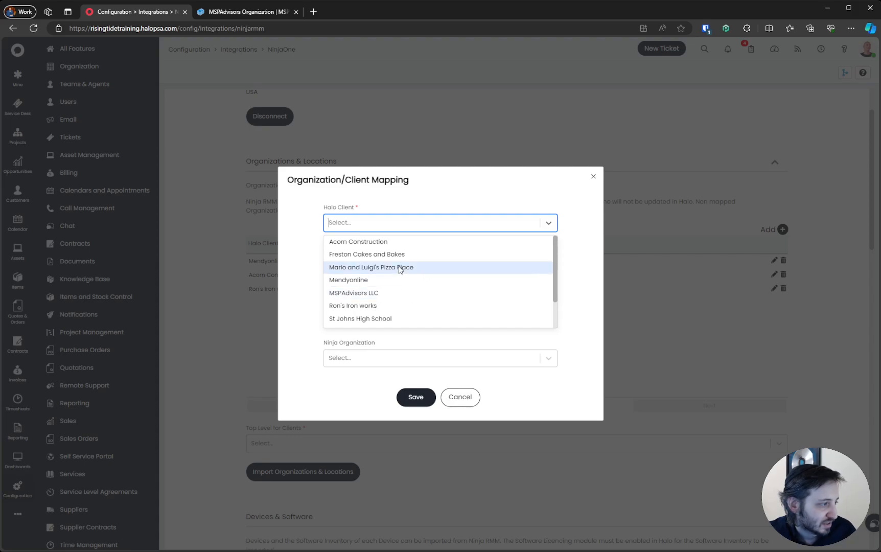
{"action": "left_click", "coordinate": [400, 268]}
{"action": "left_click", "coordinate": [400, 312]}
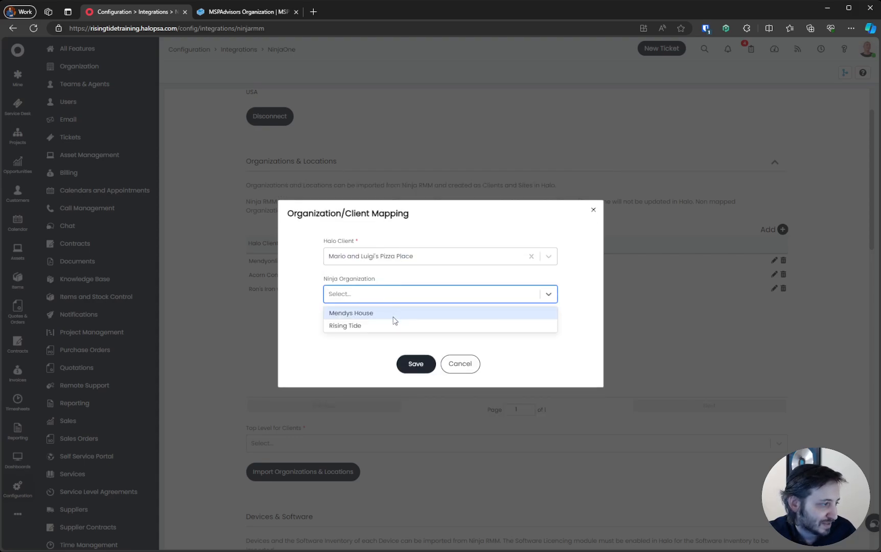
{"action": "left_click", "coordinate": [395, 326]}
{"action": "left_click", "coordinate": [415, 350]}
{"action": "left_click", "coordinate": [392, 272]}
{"action": "left_click", "coordinate": [375, 289]}
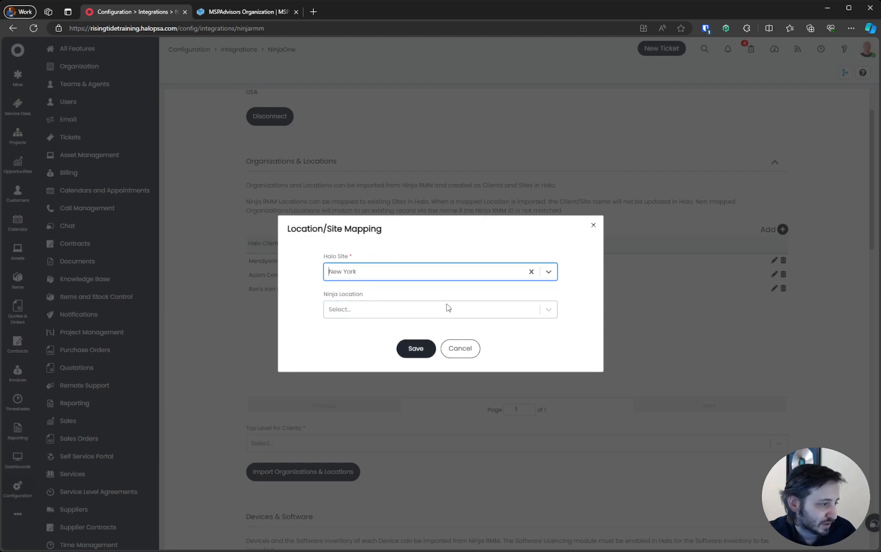
{"action": "left_click", "coordinate": [462, 350]}
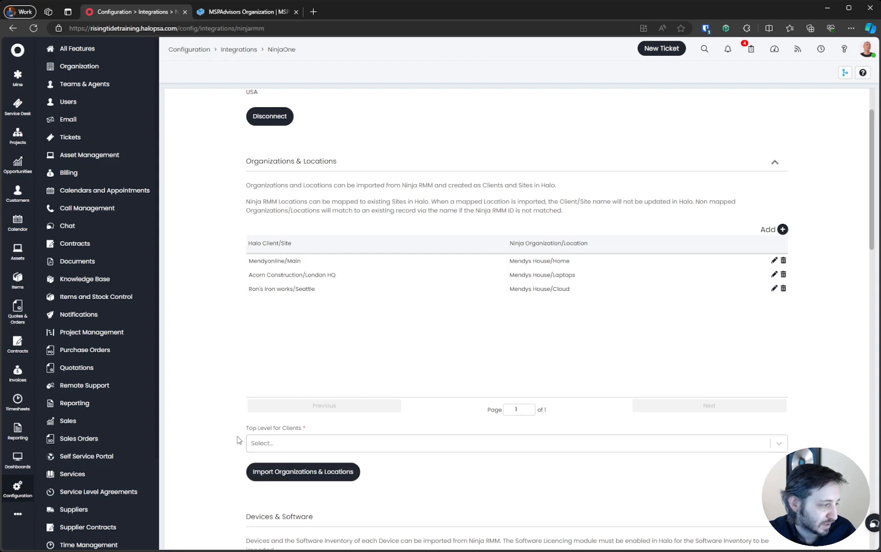
{"action": "left_click_drag", "start_coordinate": [246, 428], "coordinate": [401, 441]}
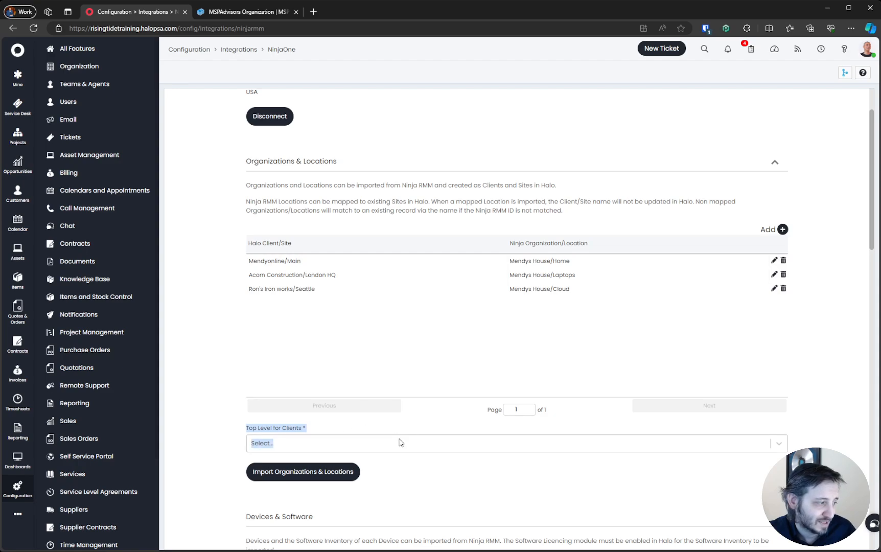
- Briefly enable the Halo Integrator for the Ninja RMM integration to view its entities to import, and disable it again
{"action": "left_click", "coordinate": [440, 480]}
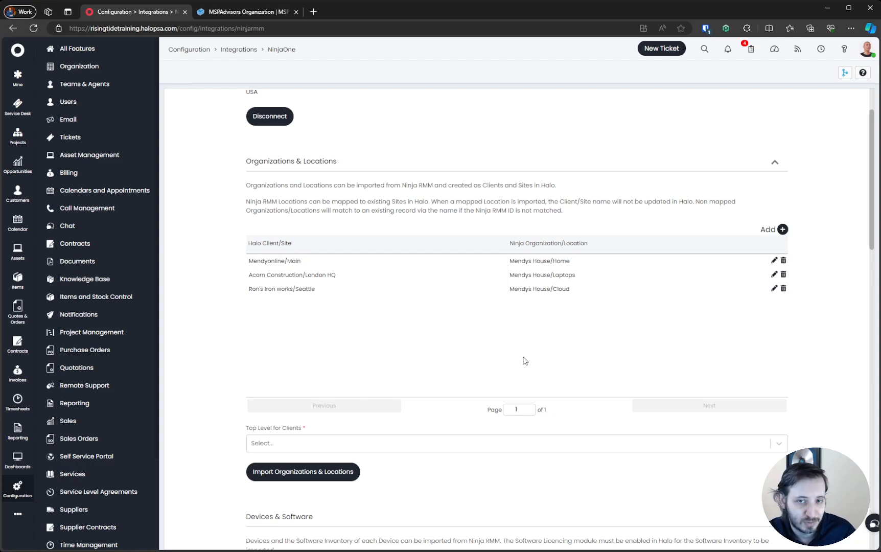
{"action": "scroll", "coordinate": [524, 361], "scroll_direction": "down", "scroll_amount": 20}
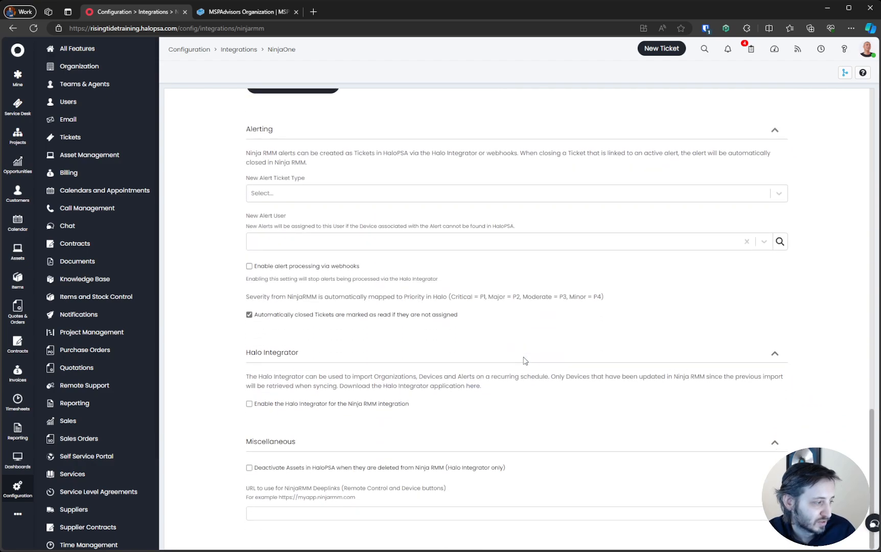
{"action": "left_click", "coordinate": [263, 403]}
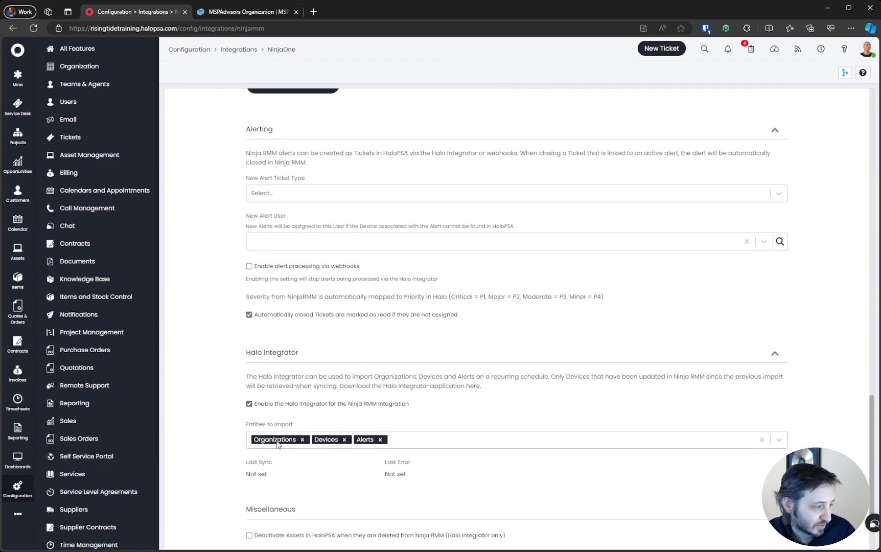
{"action": "left_click", "coordinate": [305, 405]}
{"action": "scroll", "coordinate": [318, 435], "scroll_direction": "up", "scroll_amount": 15}
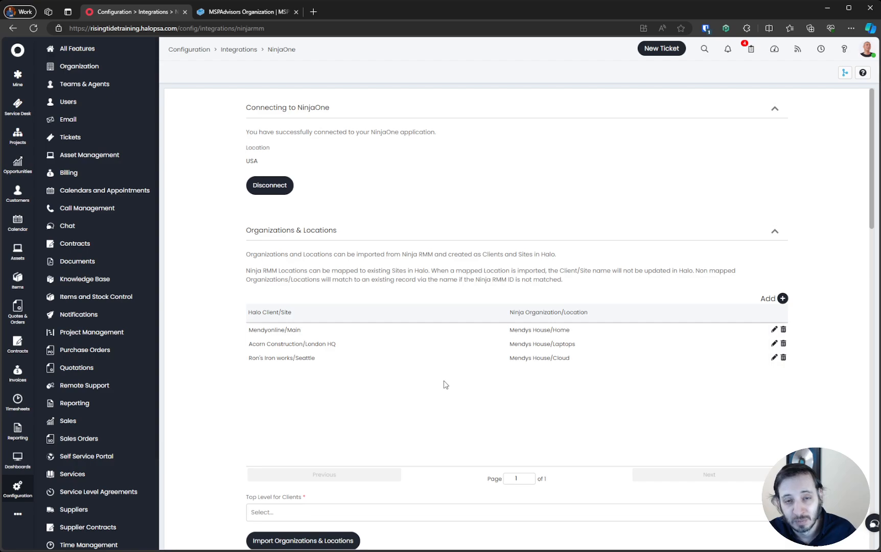
- Open the Users general settings in a separate browser tab and check the option for an additional Top Level grouping clients
{"action": "scroll", "coordinate": [387, 408], "scroll_direction": "down", "scroll_amount": 1}
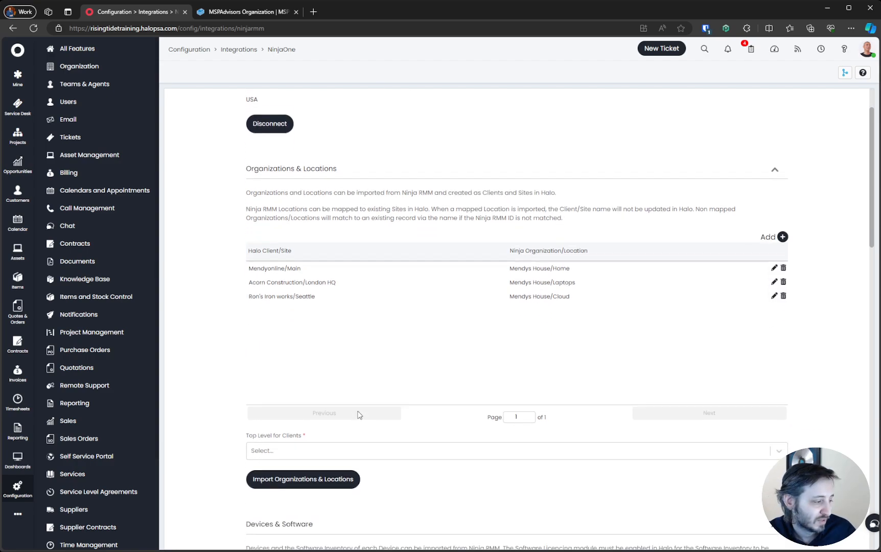
{"action": "left_click_drag", "start_coordinate": [245, 428], "coordinate": [380, 442]}
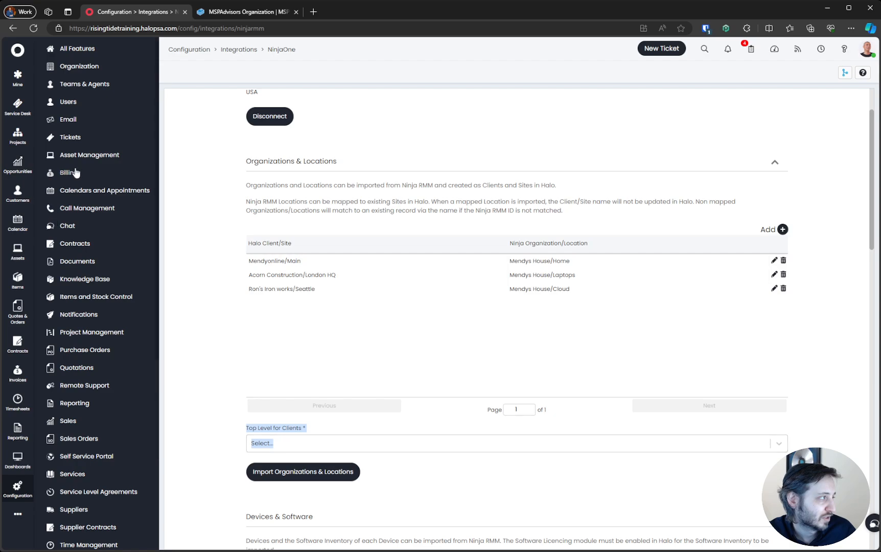
{"action": "middle_click", "coordinate": [84, 106]}
{"action": "left_click", "coordinate": [222, 12]}
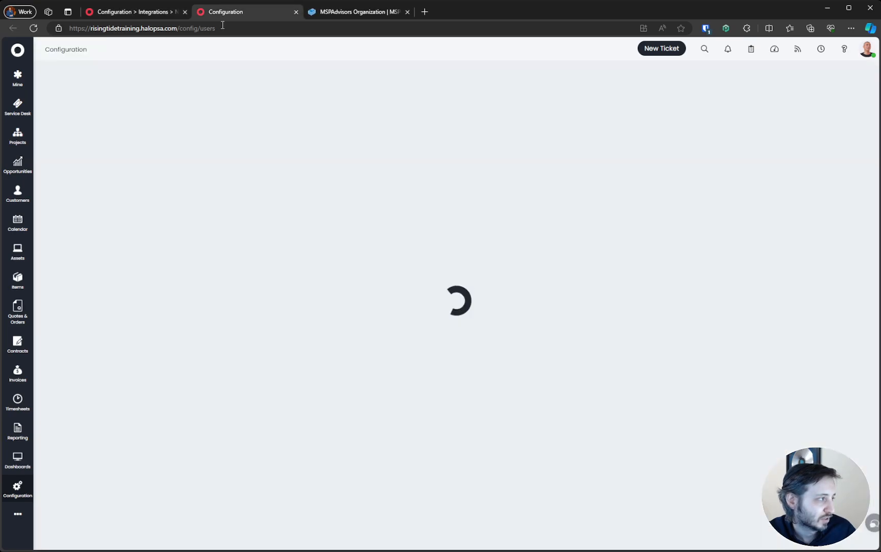
{"action": "left_click", "coordinate": [109, 119]}
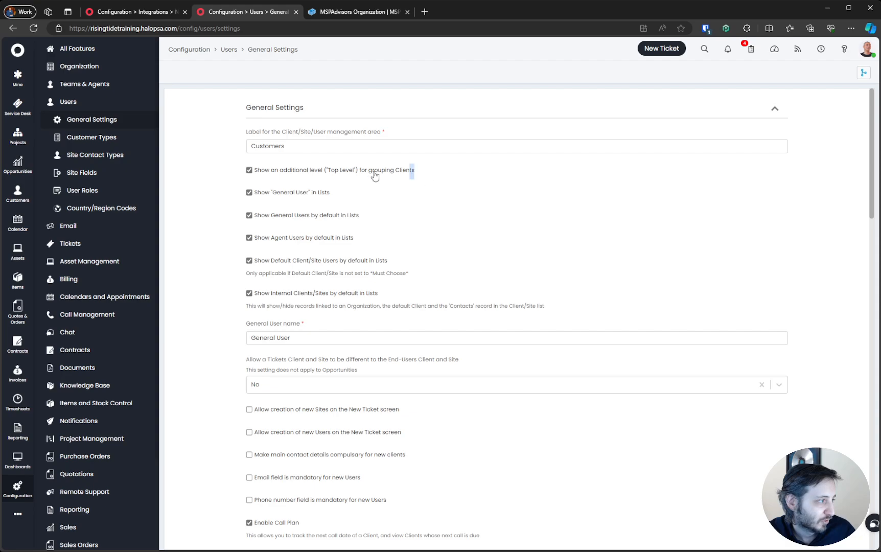
{"action": "left_click_drag", "start_coordinate": [414, 171], "coordinate": [205, 169]}
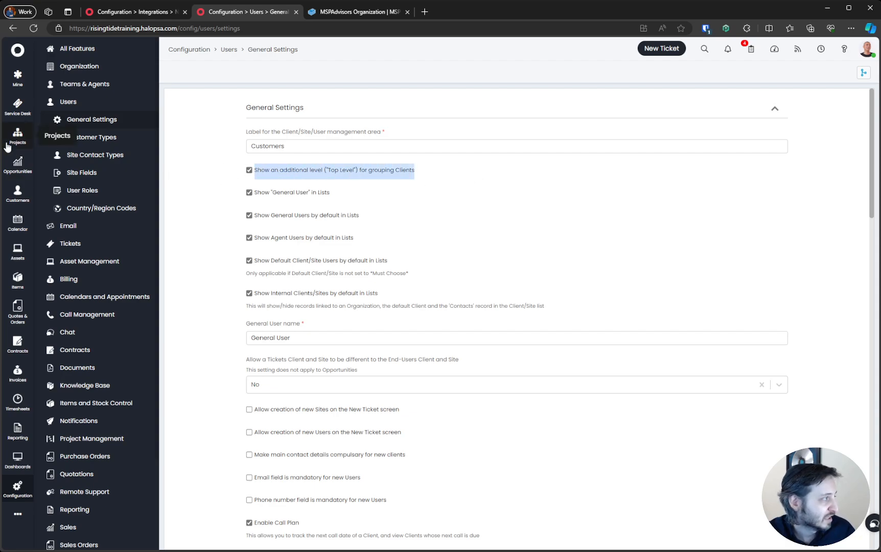
- Create a new customer top level named NinjaOne and return to the list of top levels
{"action": "left_click", "coordinate": [18, 194]}
{"action": "left_click", "coordinate": [82, 82]}
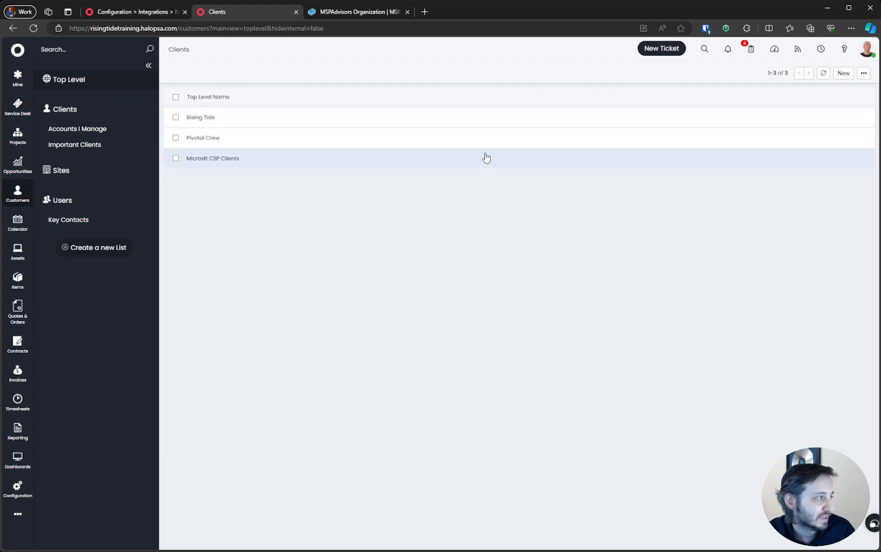
{"action": "left_click", "coordinate": [844, 73]}
{"action": "type", "text": "NinjaOne"}
{"action": "key", "text": "Return"}
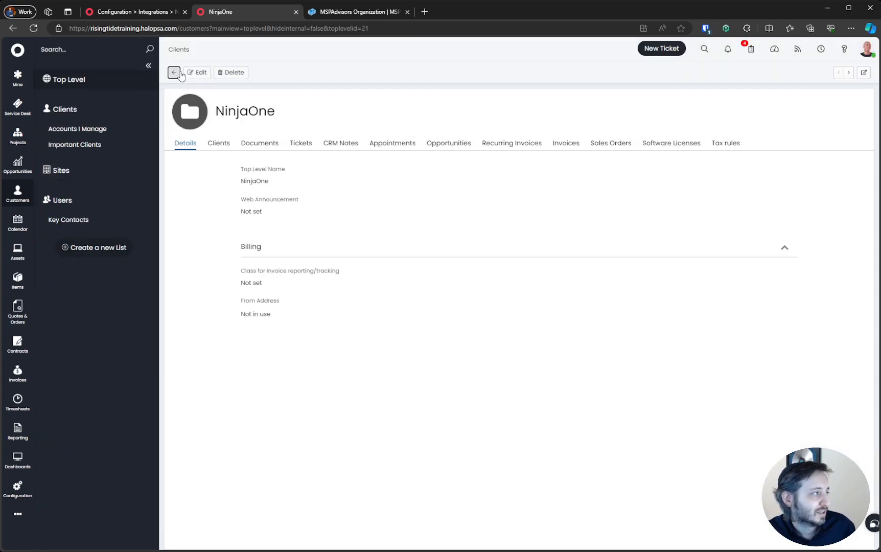
{"action": "left_click", "coordinate": [174, 73]}
- Try to select NinjaOne as the Top Level for Clients on the NinjaOne integration page without reloading it
{"action": "left_click", "coordinate": [132, 12]}
{"action": "left_click_drag", "start_coordinate": [208, 438], "coordinate": [401, 451]}
{"action": "left_click", "coordinate": [434, 443]}
{"action": "left_click", "coordinate": [240, 434]}
{"action": "left_click", "coordinate": [251, 442]}
{"action": "type", "text": "ninj"}
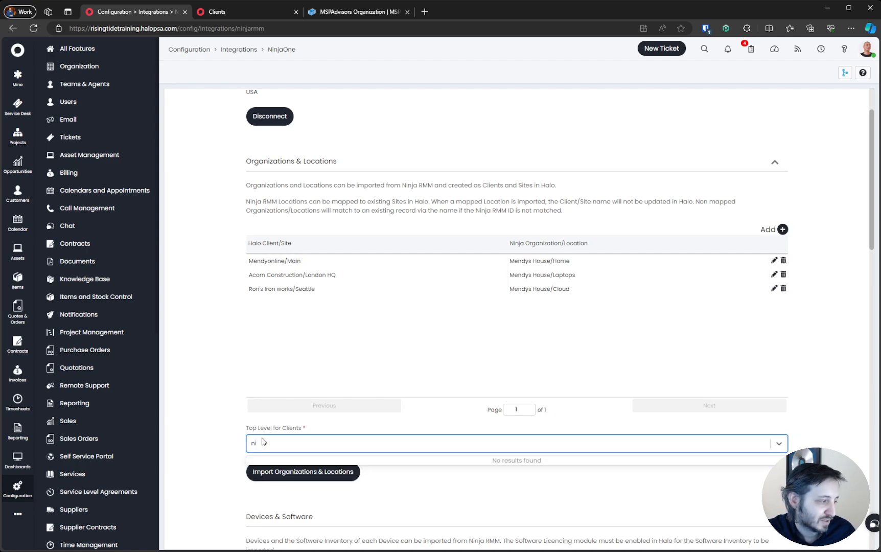
{"action": "key", "text": "BackSpace"}
{"action": "key", "text": "BackSpace"}
{"action": "left_click", "coordinate": [207, 417]}
- Reload the NinjaOne integration page and set Top Level for Clients to NinjaOne
{"action": "left_click", "coordinate": [33, 28]}
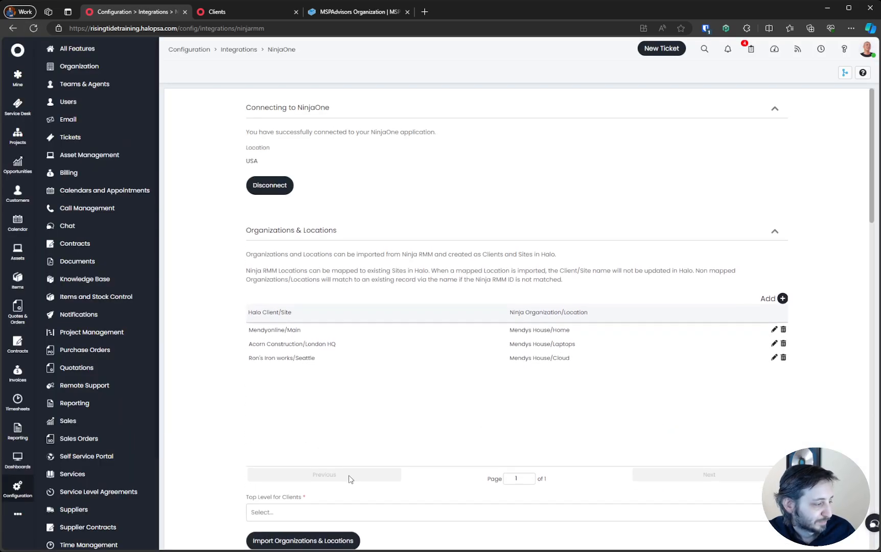
{"action": "left_click", "coordinate": [344, 511]}
{"action": "type", "text": "ninj"}
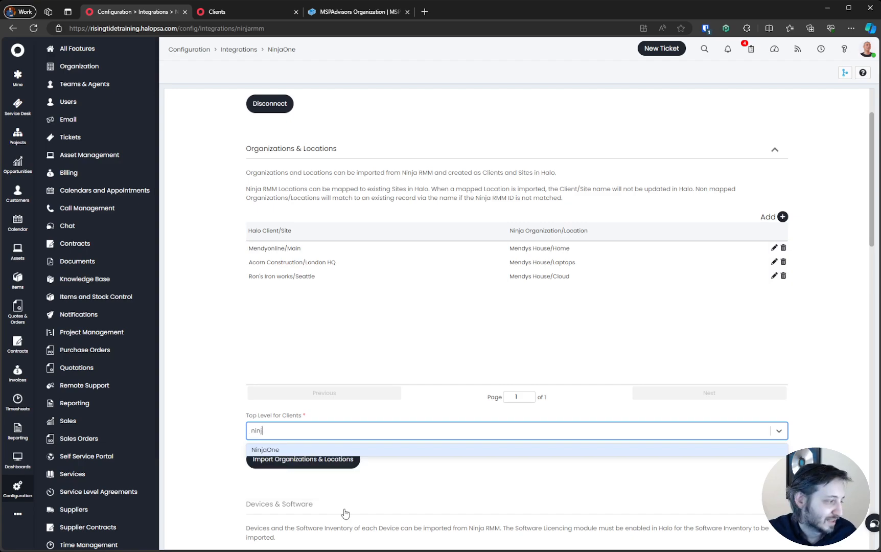
{"action": "left_click", "coordinate": [439, 449]}
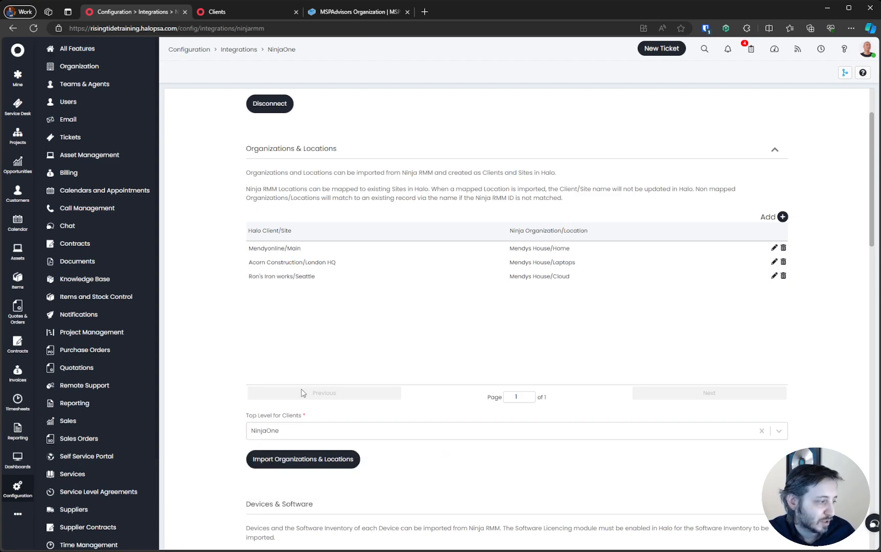
- Inspect the clients grouped under the NinjaOne top level and return to the top level list
{"action": "left_click", "coordinate": [223, 12]}
{"action": "left_click", "coordinate": [218, 184]}
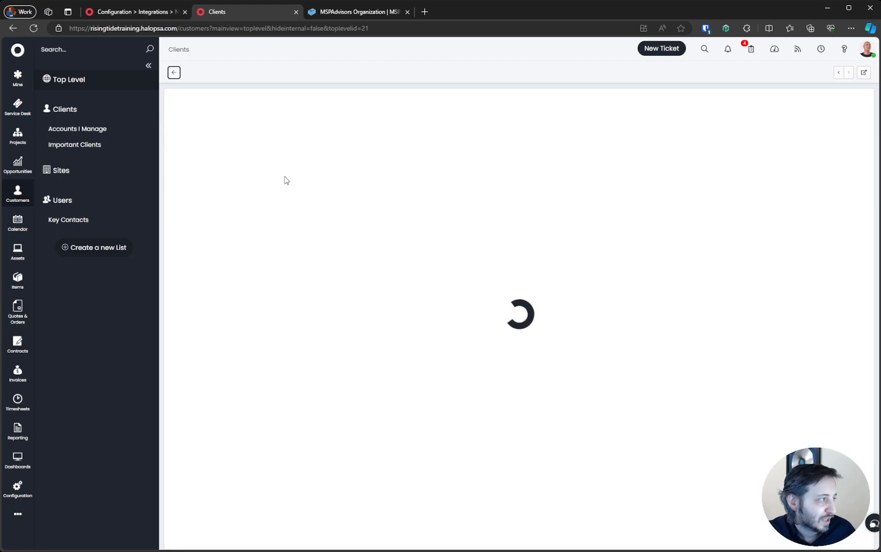
{"action": "left_click", "coordinate": [220, 144]}
{"action": "left_click_drag", "start_coordinate": [162, 93], "coordinate": [698, 476]}
{"action": "left_click", "coordinate": [493, 447]}
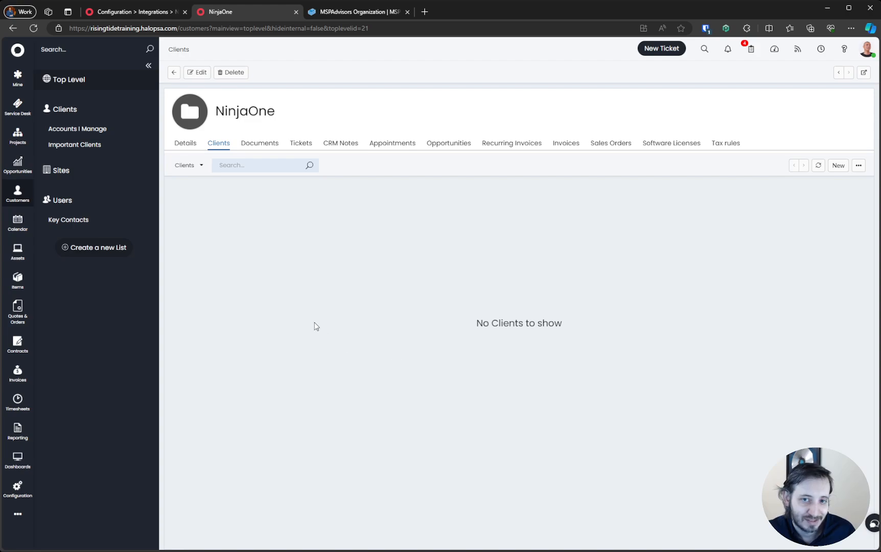
{"action": "left_click", "coordinate": [179, 144]}
{"action": "left_click", "coordinate": [174, 72]}
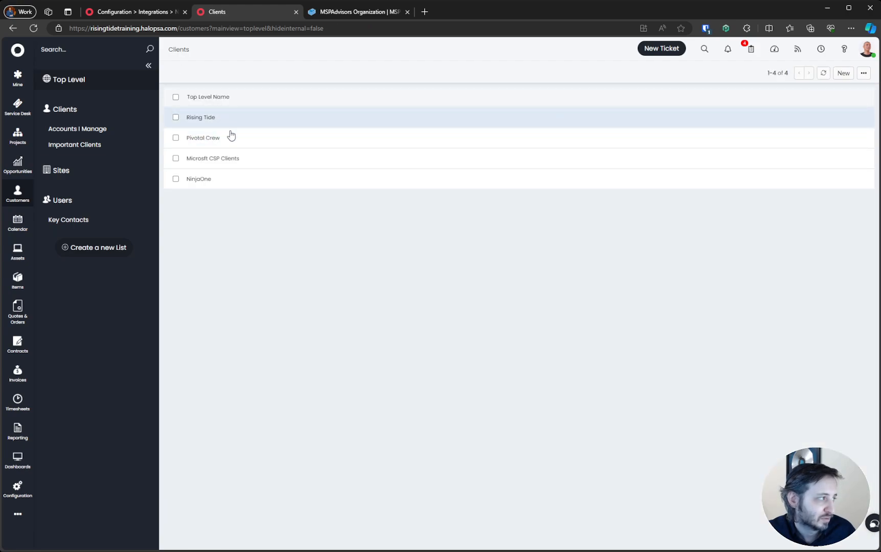
- Compare the client lists of the Microsft CSP Clients and NinjaOne top levels, ending on the top level list
{"action": "left_click", "coordinate": [227, 173]}
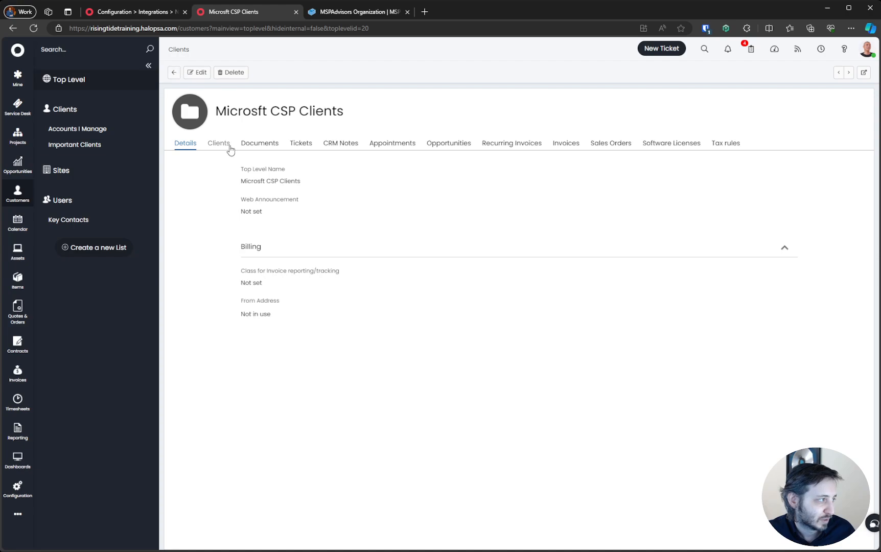
{"action": "left_click", "coordinate": [228, 146]}
{"action": "left_click", "coordinate": [174, 73]}
{"action": "left_click", "coordinate": [214, 176]}
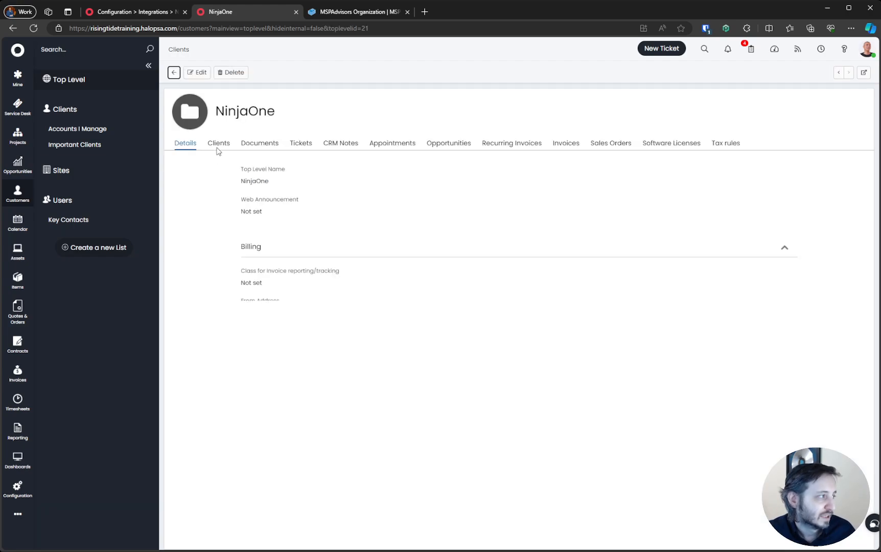
{"action": "left_click", "coordinate": [218, 145]}
{"action": "left_click", "coordinate": [175, 72]}
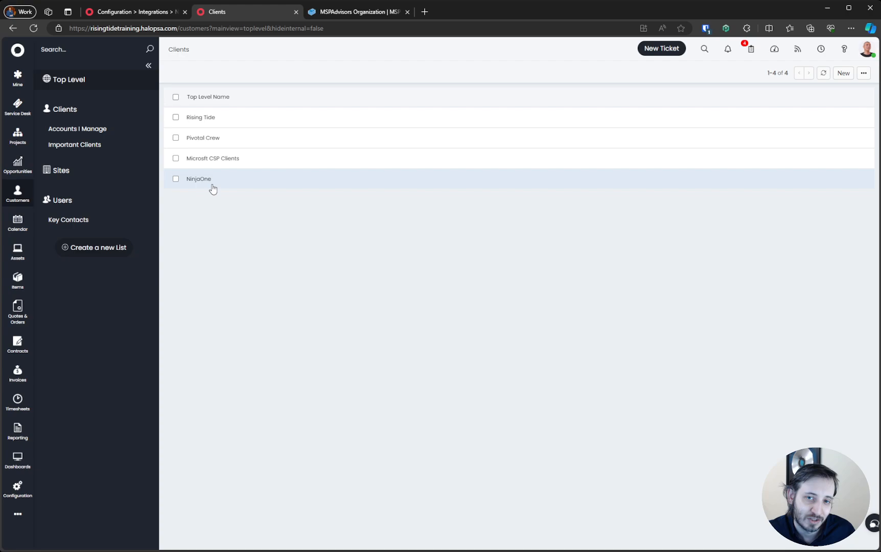
{"action": "left_click", "coordinate": [133, 13]}
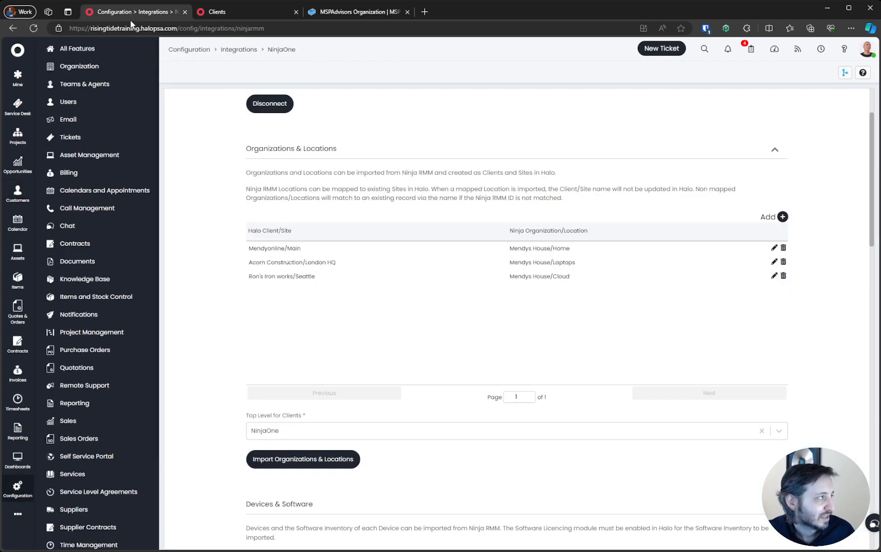
{"action": "left_click", "coordinate": [217, 10]}
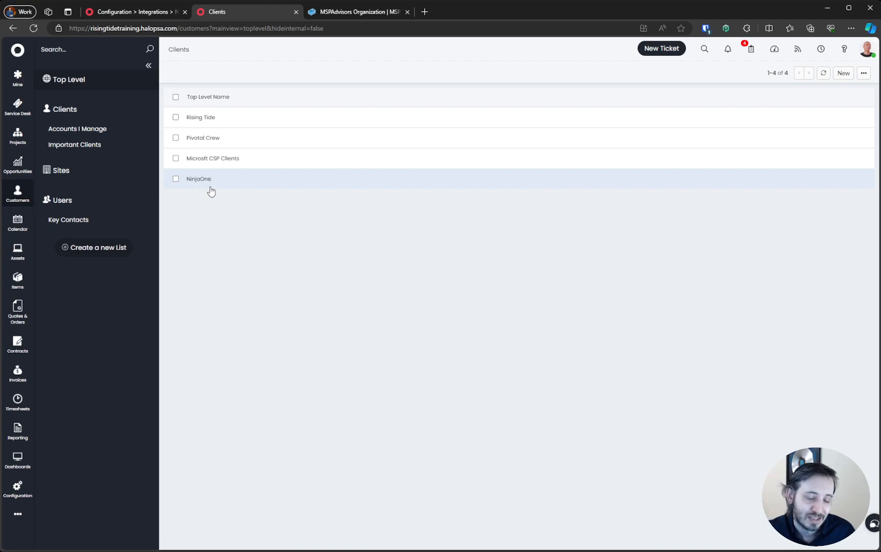
- Import all listed Ninja organizations and locations into Halo with NinjaOne as their top level
{"action": "left_click", "coordinate": [160, 12]}
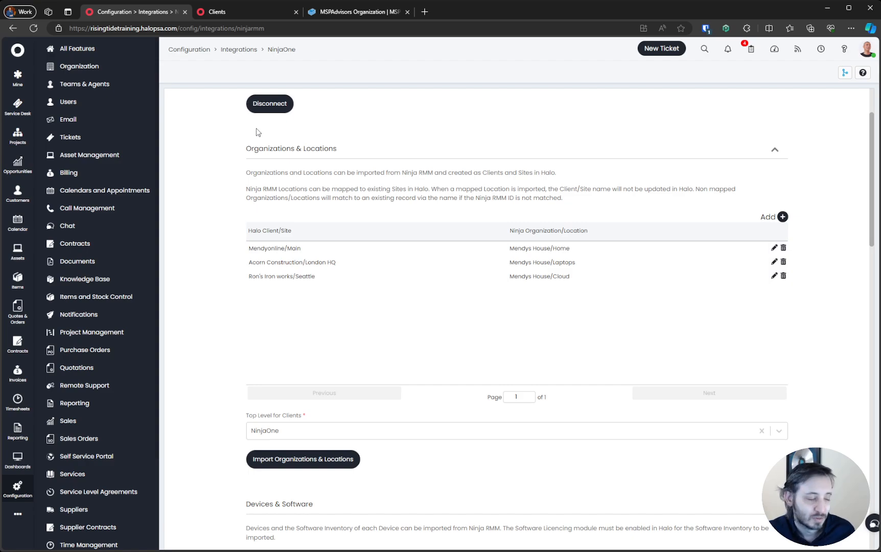
{"action": "scroll", "coordinate": [219, 337], "scroll_direction": "down", "scroll_amount": 1}
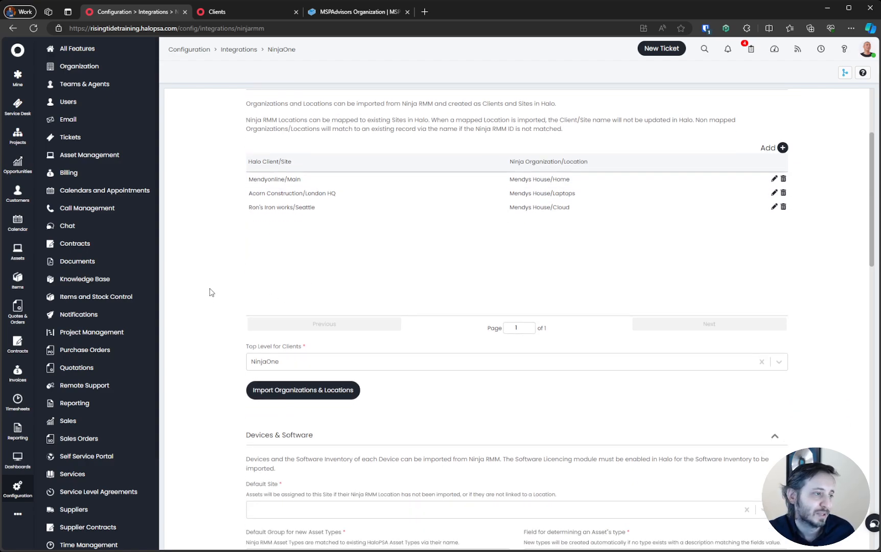
{"action": "left_click_drag", "start_coordinate": [222, 329], "coordinate": [476, 392]}
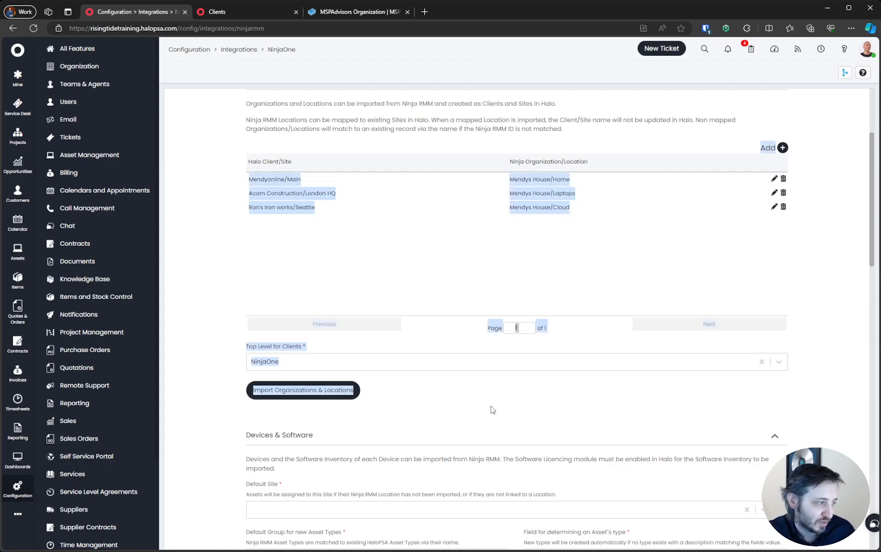
{"action": "left_click", "coordinate": [244, 378]}
{"action": "left_click", "coordinate": [267, 394]}
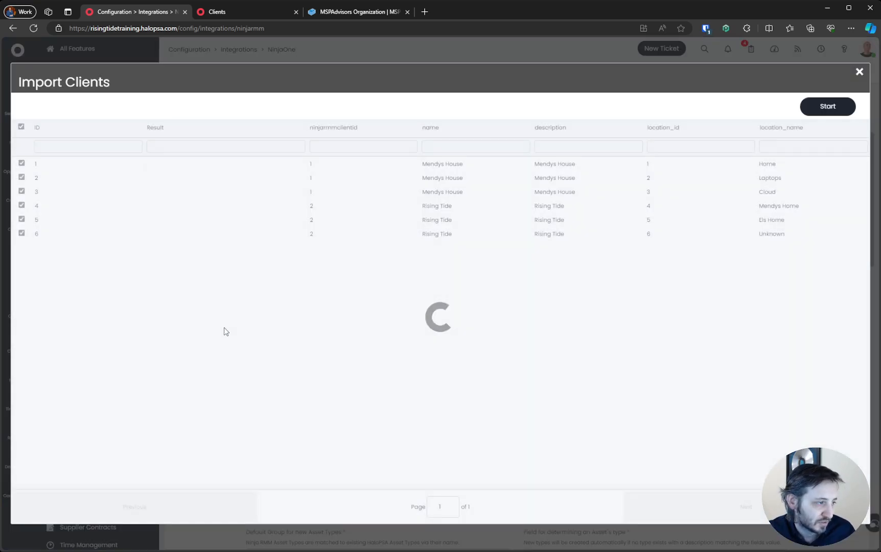
{"action": "left_click", "coordinate": [825, 107]}
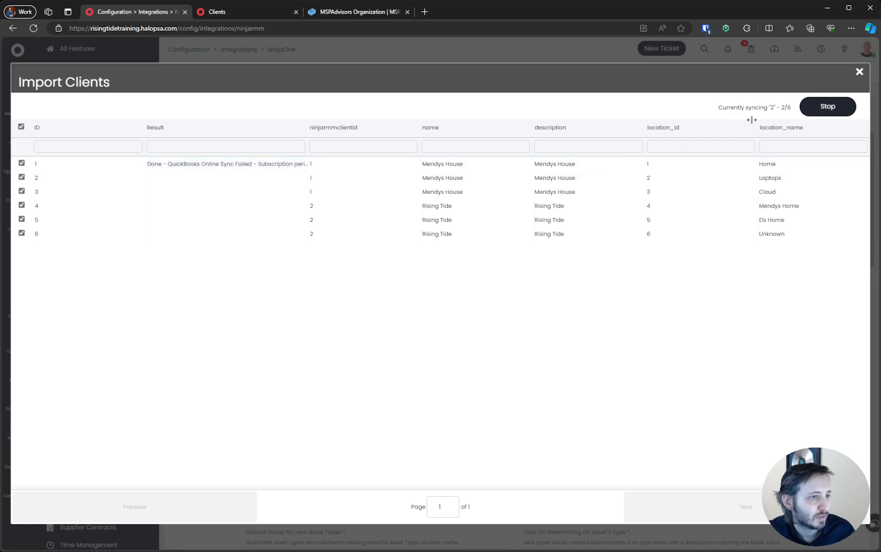
- Widen the Result column and sort the import rows by ID to review the outcome, and close the import window
{"action": "left_click", "coordinate": [298, 130]}
{"action": "left_click", "coordinate": [302, 125]}
{"action": "left_click_drag", "start_coordinate": [301, 124], "coordinate": [351, 123]}
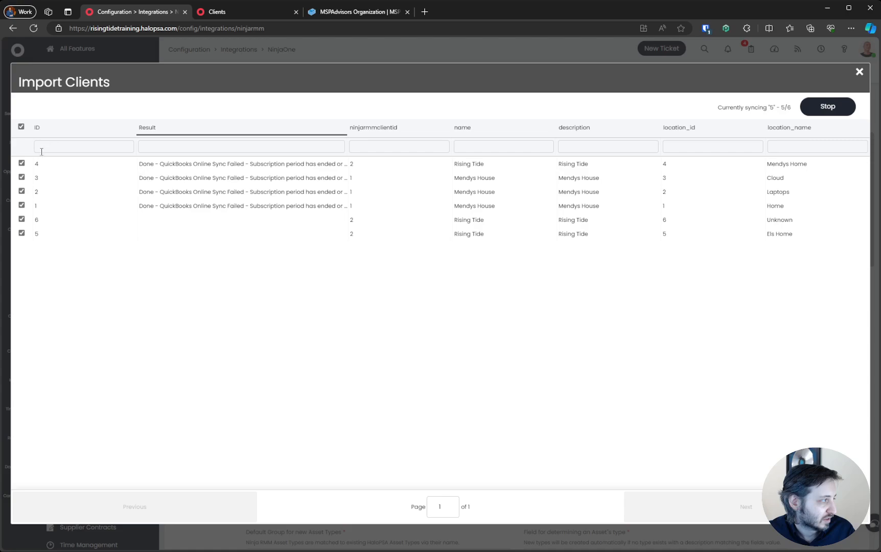
{"action": "left_click", "coordinate": [38, 129]}
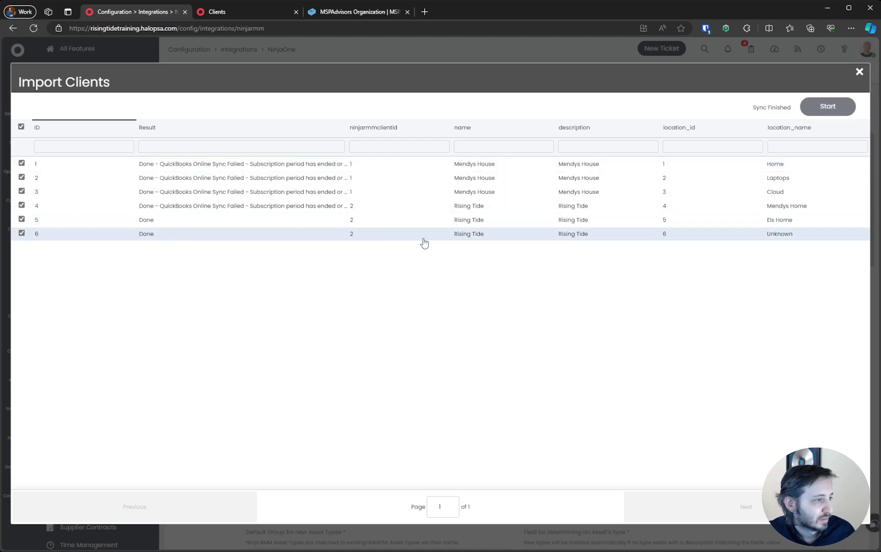
{"action": "left_click", "coordinate": [859, 72]}
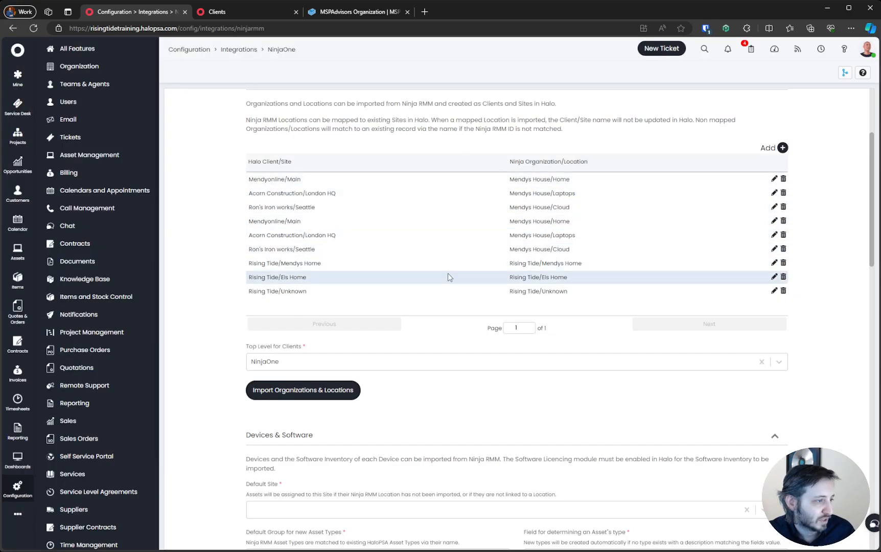
- Sort the organization mappings by Halo Client/Site and examine the repeated and newly imported entries
{"action": "left_click", "coordinate": [366, 167]}
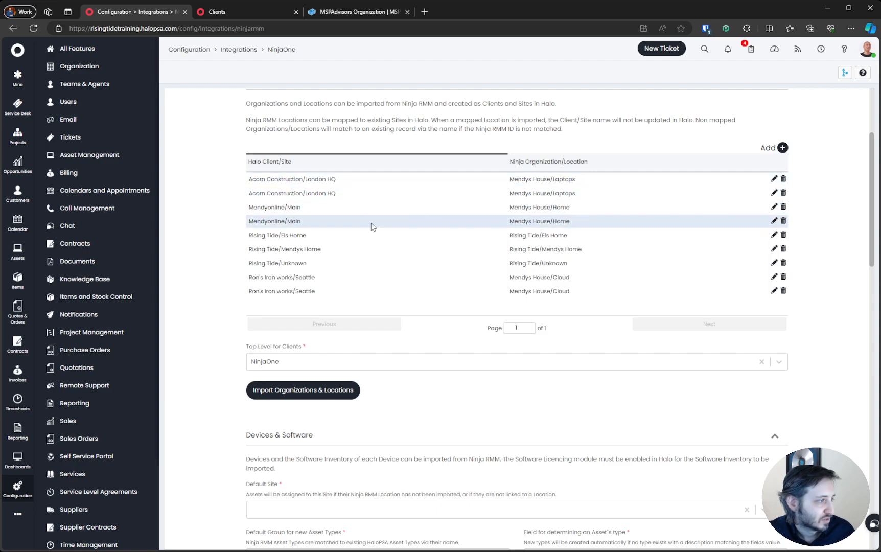
{"action": "left_click_drag", "start_coordinate": [250, 207], "coordinate": [572, 210]}
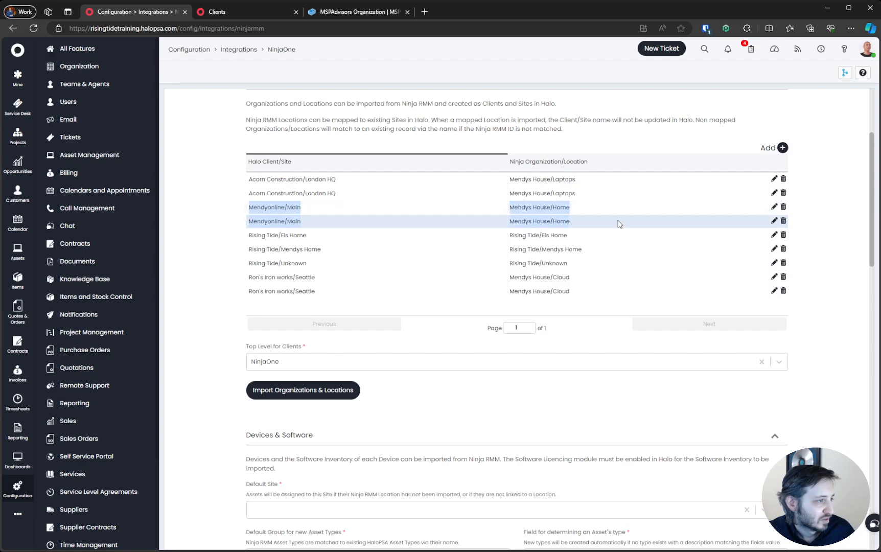
{"action": "left_click_drag", "start_coordinate": [261, 277], "coordinate": [588, 299]}
{"action": "left_click", "coordinate": [589, 299]}
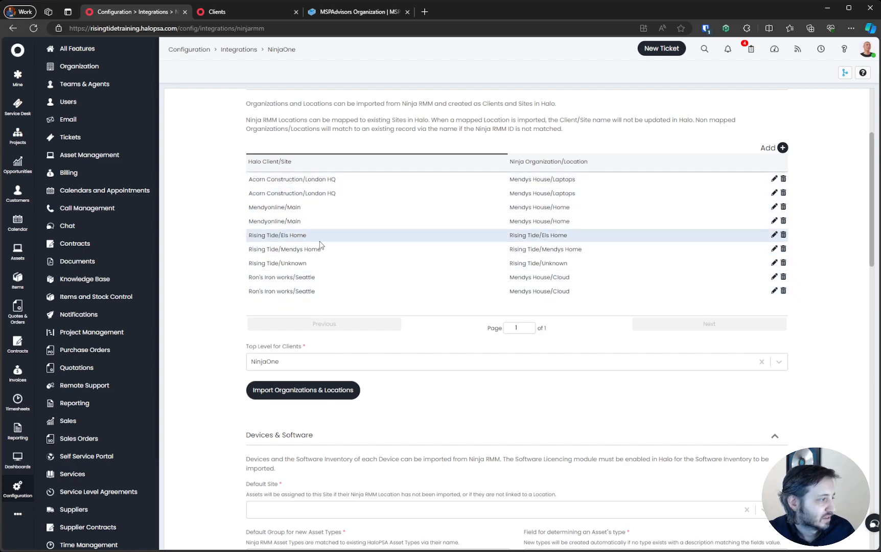
{"action": "scroll", "coordinate": [632, 245], "scroll_direction": "up", "scroll_amount": 3}
{"action": "scroll", "coordinate": [631, 245], "scroll_direction": "down", "scroll_amount": 5}
{"action": "scroll", "coordinate": [600, 230], "scroll_direction": "up", "scroll_amount": 3}
{"action": "scroll", "coordinate": [600, 230], "scroll_direction": "down", "scroll_amount": 3}
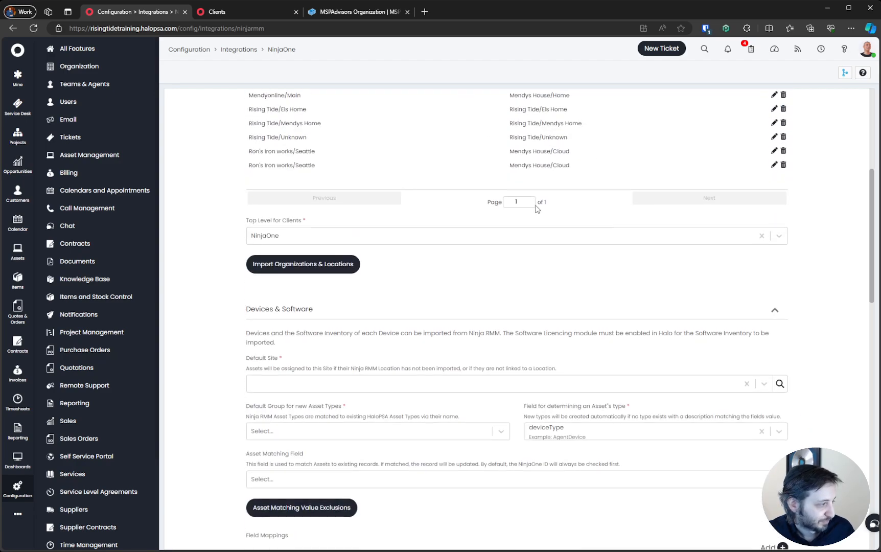
- Check the sites of the Rising Tide client under the NinjaOne top level, ending on the top level list
{"action": "left_click", "coordinate": [237, 13]}
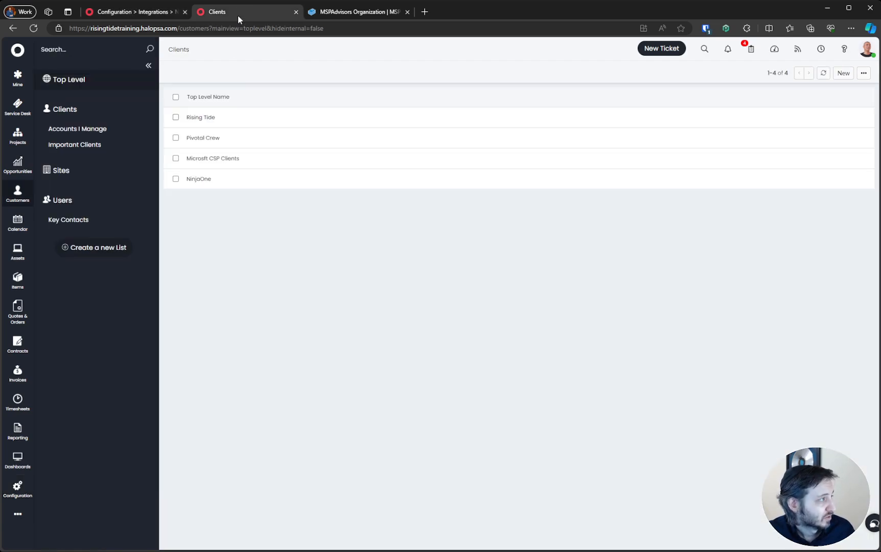
{"action": "left_click", "coordinate": [245, 176]}
{"action": "left_click", "coordinate": [220, 143]}
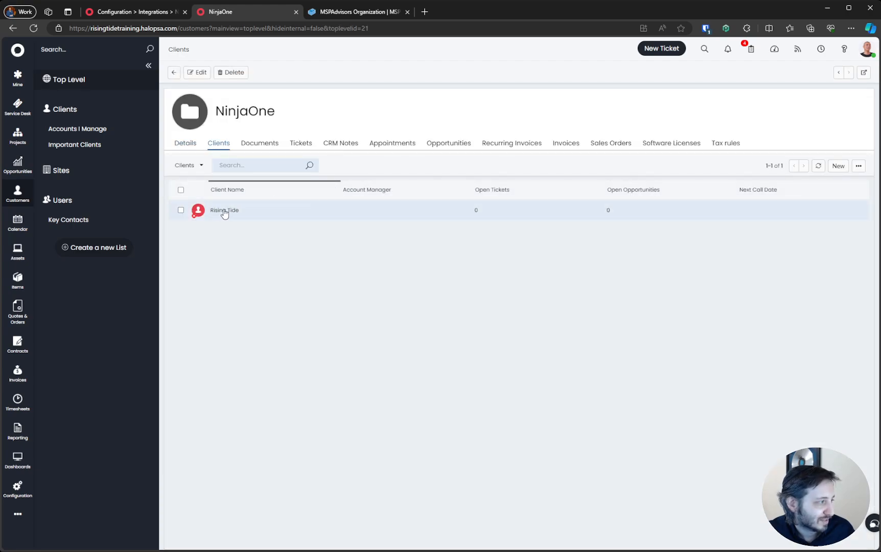
{"action": "left_click", "coordinate": [221, 210]}
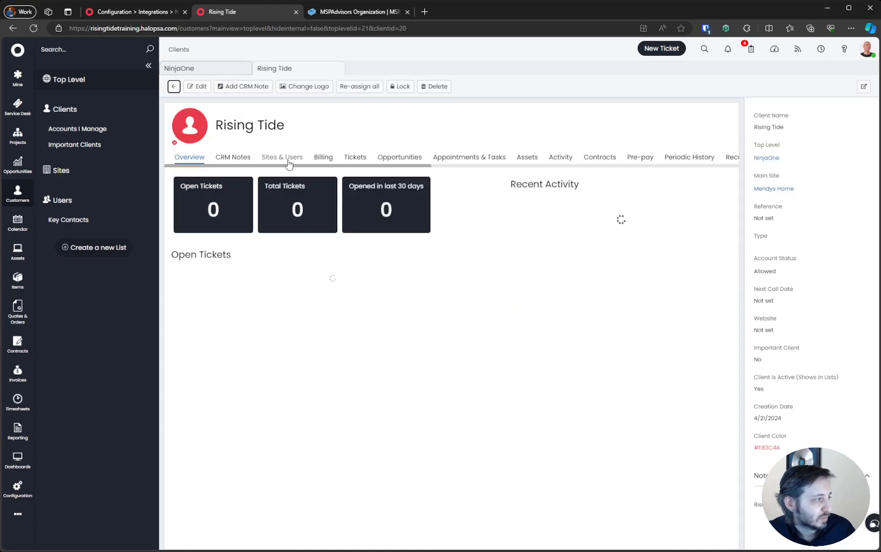
{"action": "left_click", "coordinate": [282, 156]}
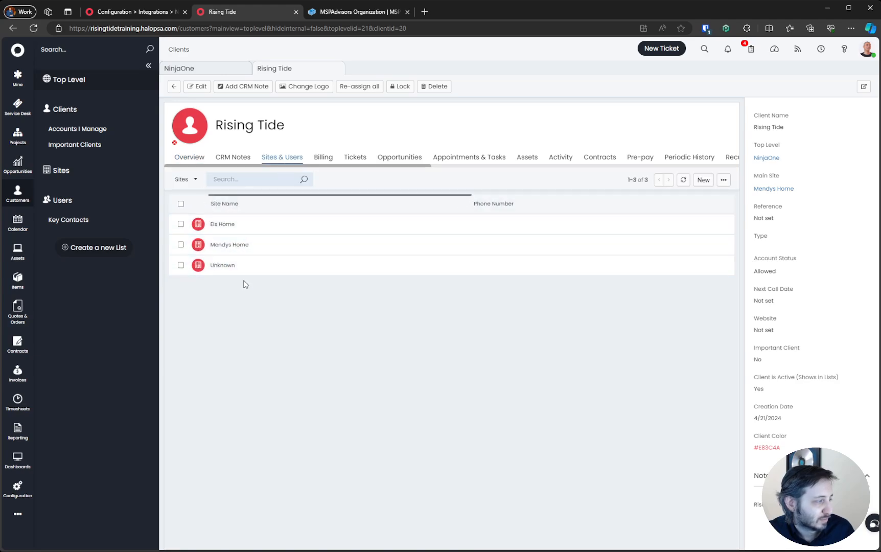
{"action": "left_click", "coordinate": [174, 85]}
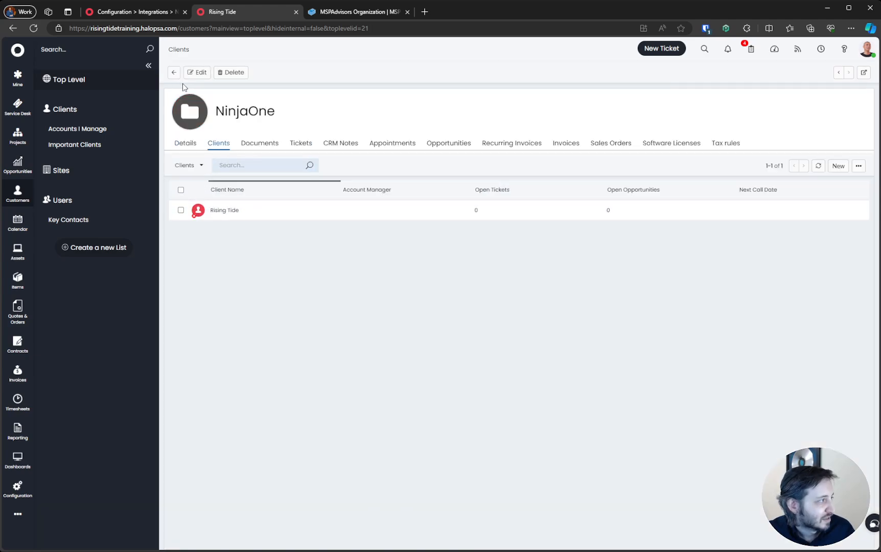
{"action": "left_click", "coordinate": [174, 73]}
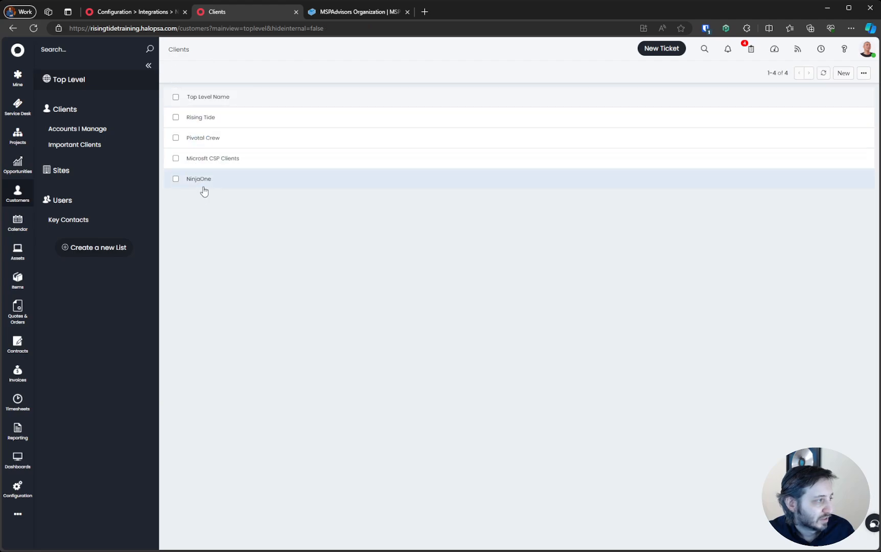
- Return to the NinjaOne integration settings and review the organization and location mappings together with the import option below them
{"action": "left_click", "coordinate": [166, 14]}
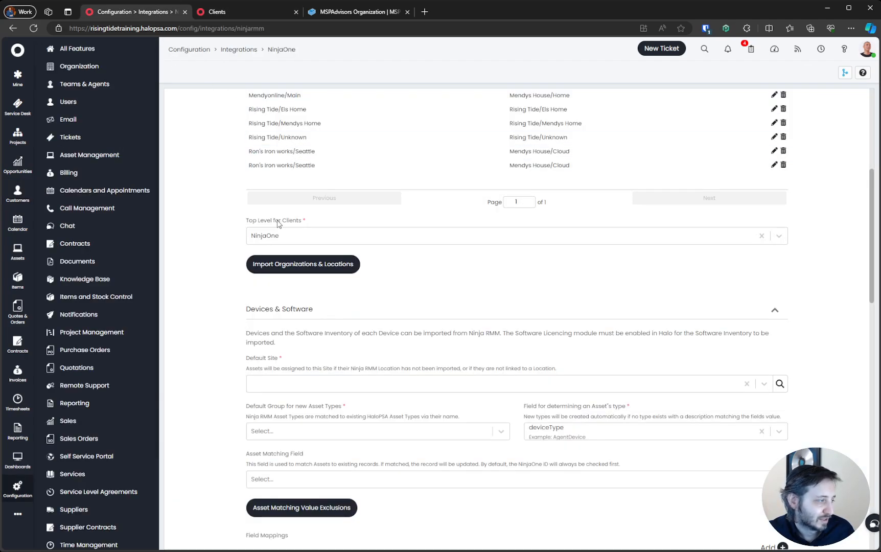
{"action": "scroll", "coordinate": [374, 222], "scroll_direction": "up", "scroll_amount": 2}
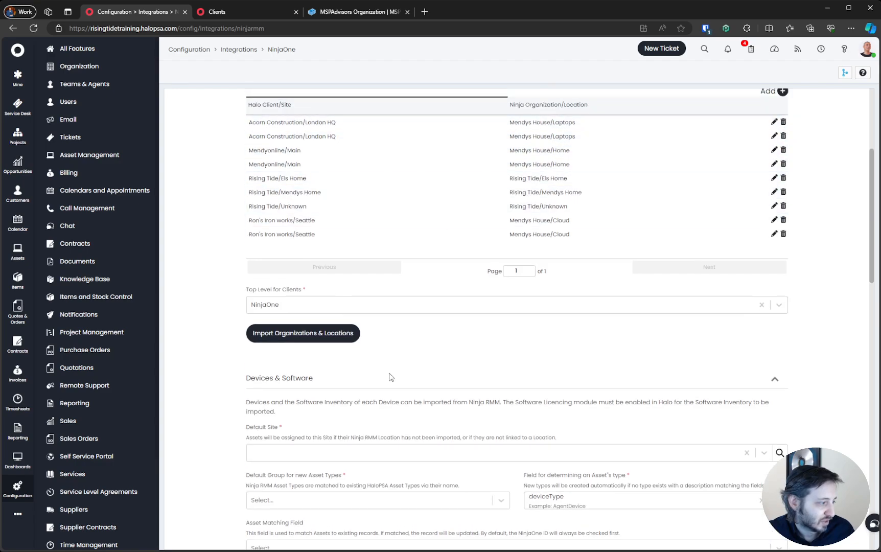
{"action": "scroll", "coordinate": [391, 377], "scroll_direction": "down", "scroll_amount": 3}
{"action": "scroll", "coordinate": [296, 425], "scroll_direction": "down", "scroll_amount": 10}
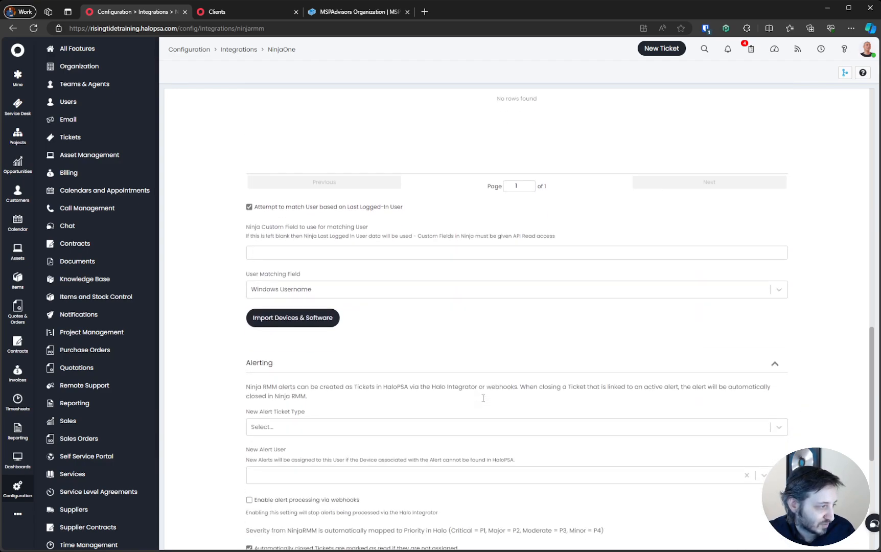
{"action": "scroll", "coordinate": [485, 401], "scroll_direction": "up", "scroll_amount": 3}
{"action": "scroll", "coordinate": [484, 402], "scroll_direction": "up", "scroll_amount": 12}
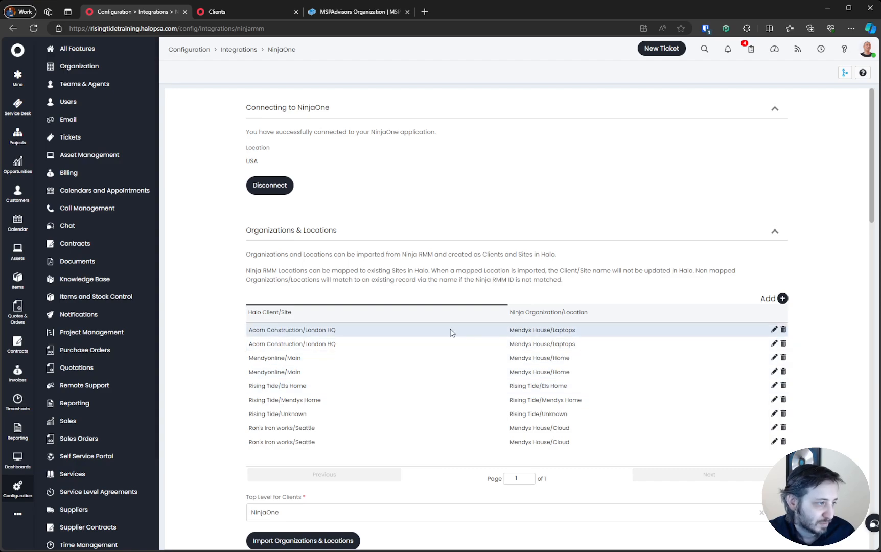
{"action": "scroll", "coordinate": [450, 332], "scroll_direction": "down", "scroll_amount": 3}
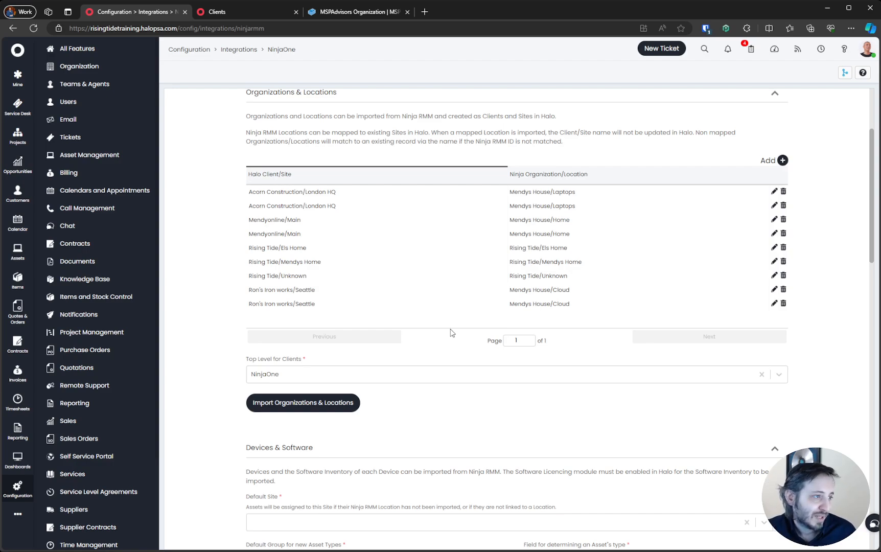
{"action": "left_click_drag", "start_coordinate": [237, 170], "coordinate": [684, 305]}
{"action": "left_click_drag", "start_coordinate": [243, 407], "coordinate": [417, 410]}
{"action": "left_click", "coordinate": [541, 423]}
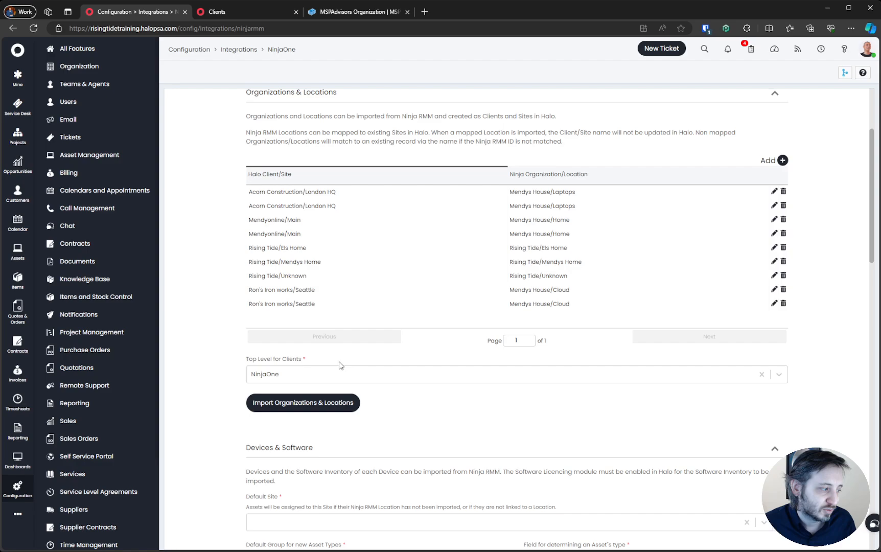
- Reopen the organization and location import window, examine the IDs and the Result column of the rows, and close it without starting
{"action": "left_click", "coordinate": [279, 408]}
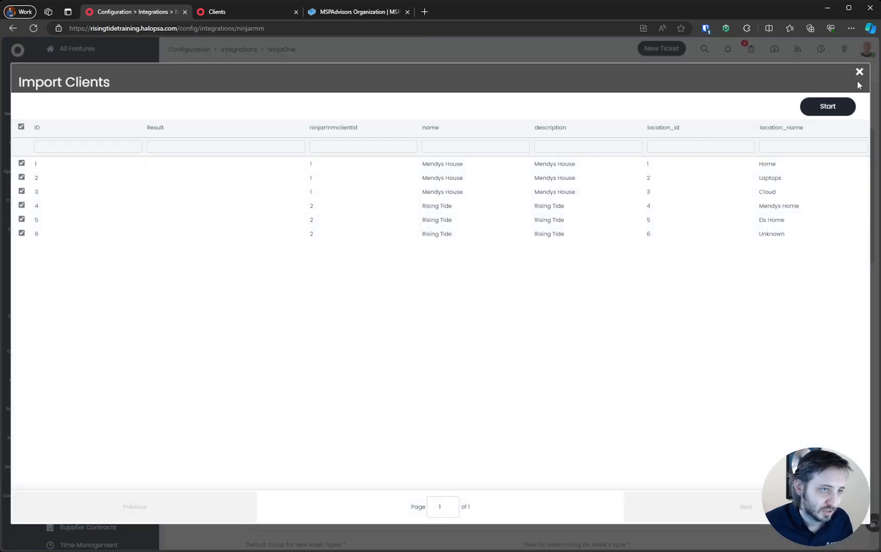
{"action": "left_click", "coordinate": [859, 73]}
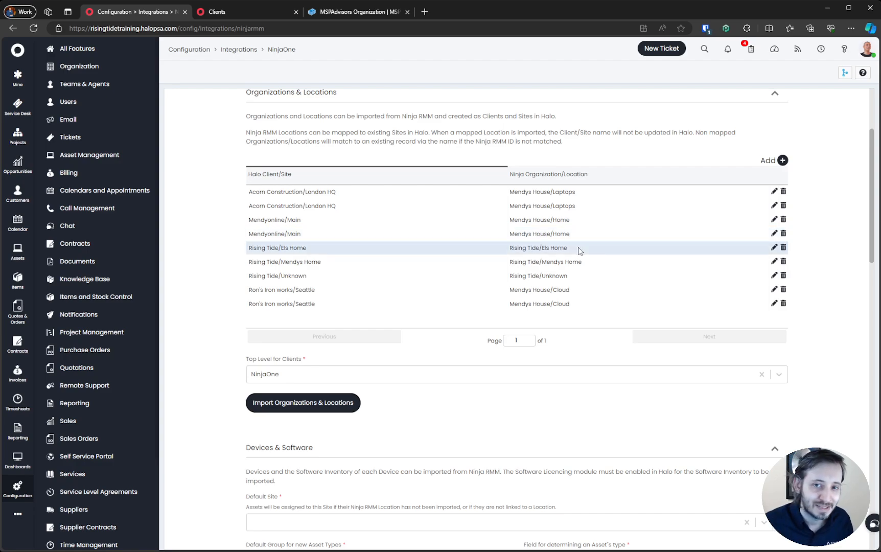
{"action": "left_click", "coordinate": [349, 403]}
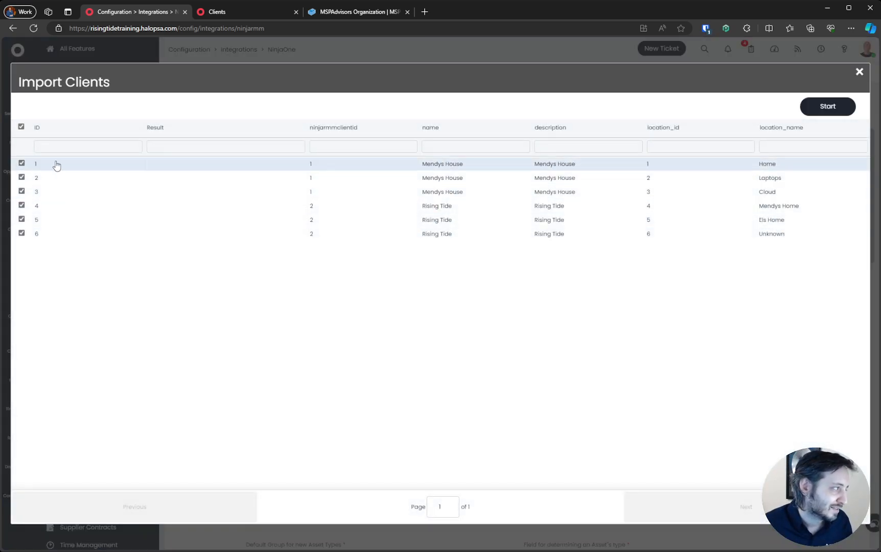
{"action": "left_click_drag", "start_coordinate": [48, 252], "coordinate": [45, 137]}
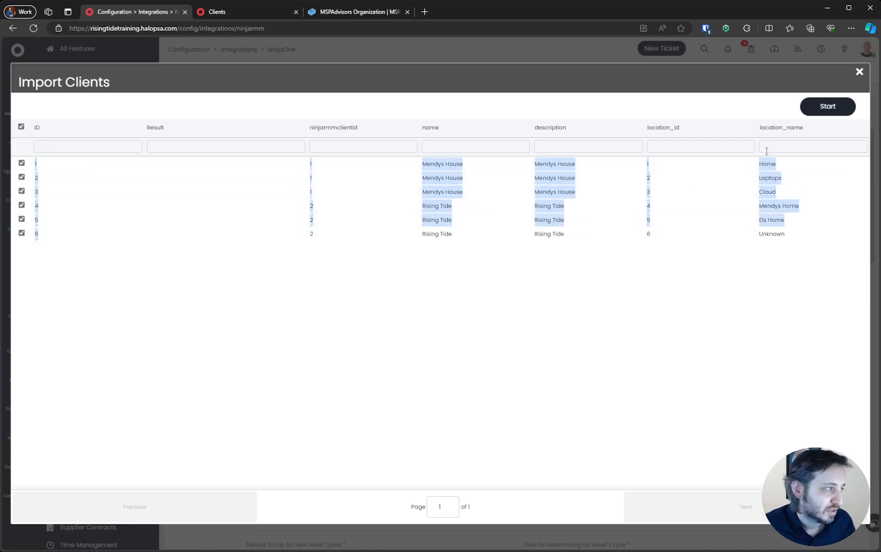
{"action": "left_click", "coordinate": [354, 276]}
{"action": "left_click_drag", "start_coordinate": [330, 245], "coordinate": [315, 198]}
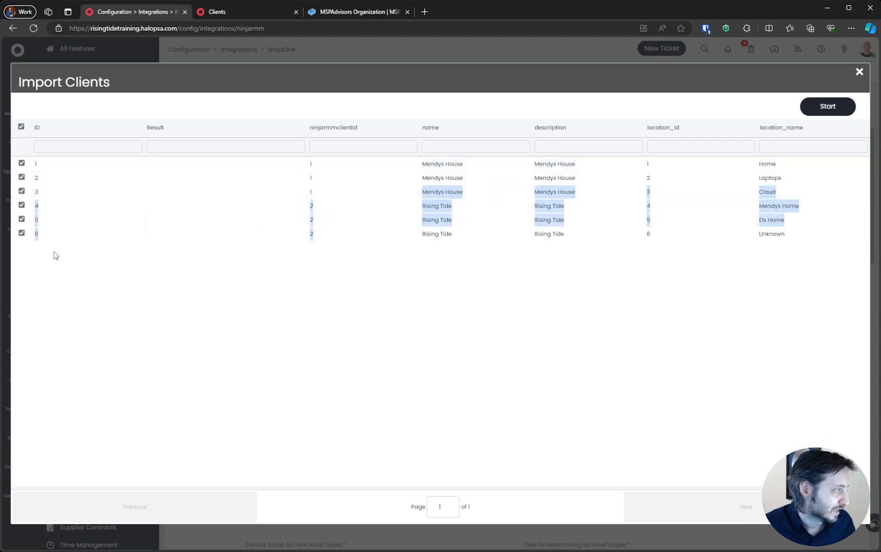
{"action": "left_click_drag", "start_coordinate": [45, 167], "coordinate": [53, 245]}
{"action": "left_click", "coordinate": [350, 239]}
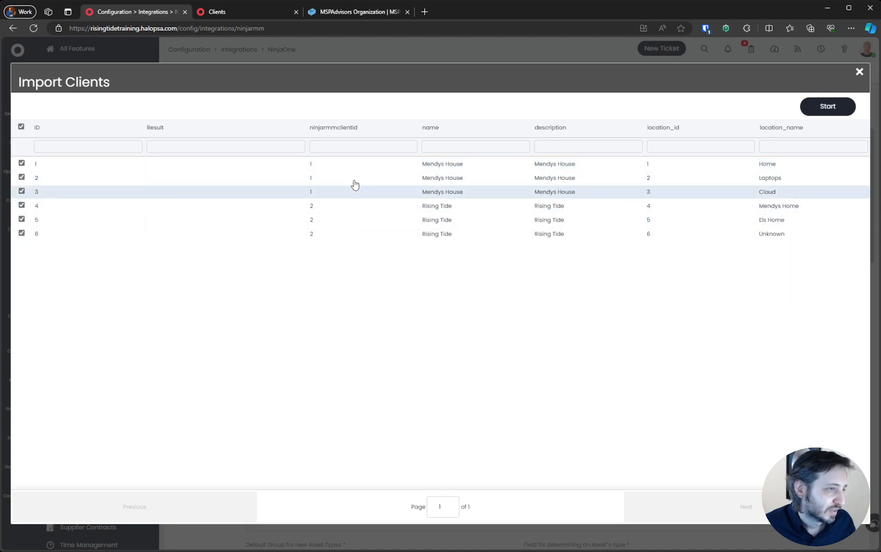
{"action": "left_click_drag", "start_coordinate": [303, 120], "coordinate": [227, 171]}
{"action": "left_click_drag", "start_coordinate": [238, 110], "coordinate": [270, 235]}
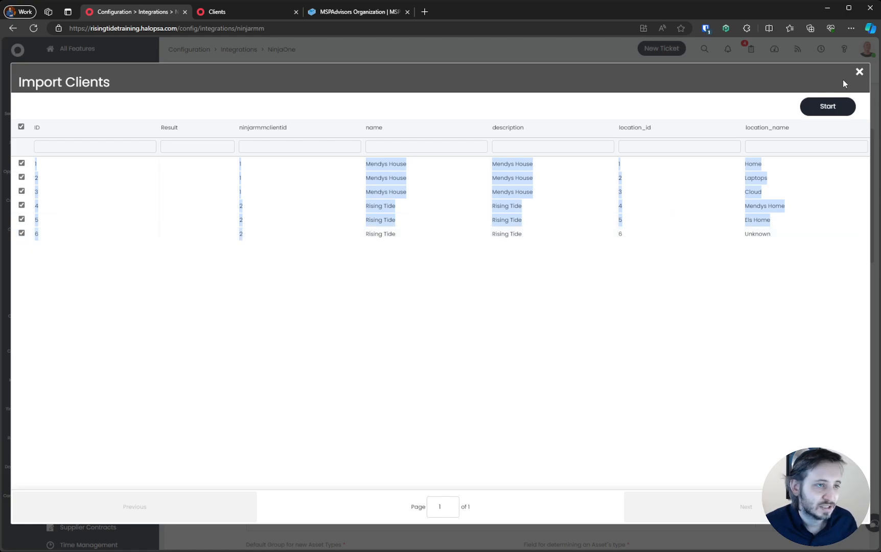
{"action": "left_click", "coordinate": [859, 73]}
- Review the Halo-to-Ninja mapping table and the Top Level for Clients setting once more, ending at the Devices & Software section
{"action": "scroll", "coordinate": [455, 307], "scroll_direction": "down", "scroll_amount": 3}
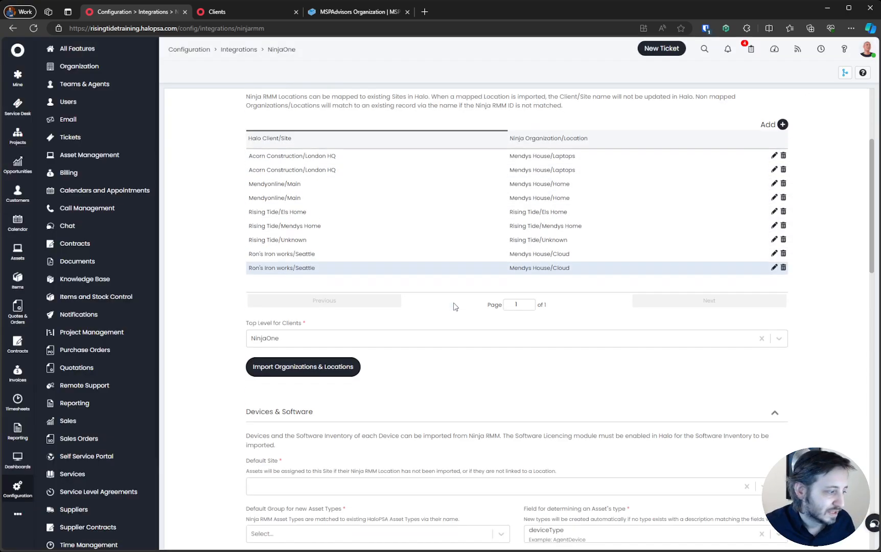
{"action": "scroll", "coordinate": [307, 250], "scroll_direction": "up", "scroll_amount": 3}
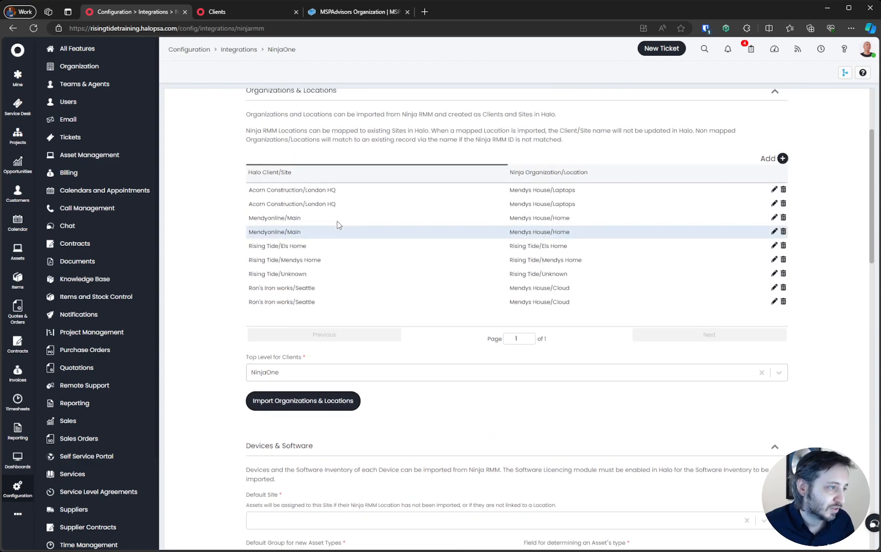
{"action": "scroll", "coordinate": [700, 317], "scroll_direction": "down", "scroll_amount": 5}
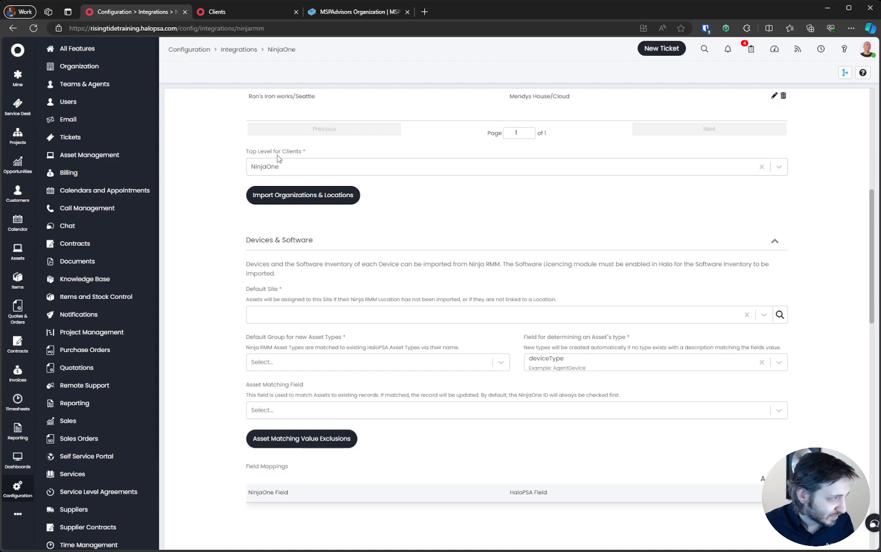
{"action": "scroll", "coordinate": [385, 189], "scroll_direction": "up", "scroll_amount": 3}
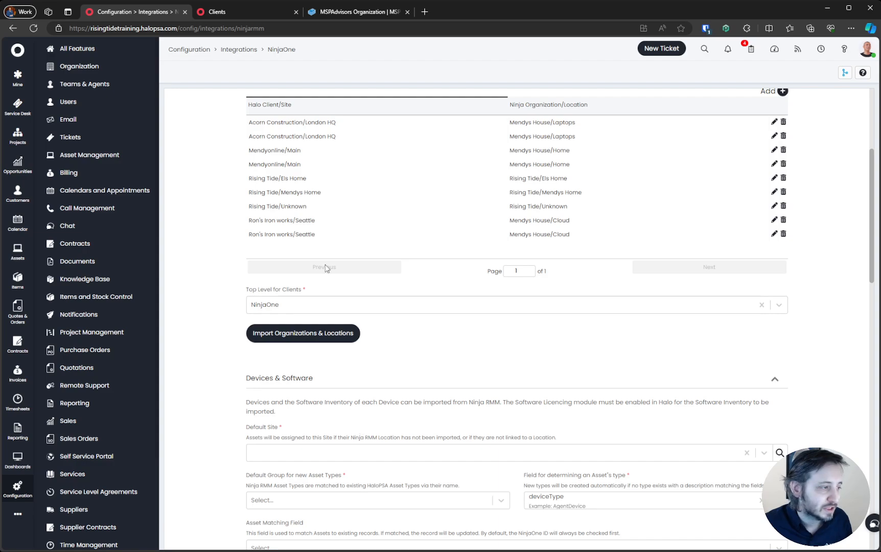
{"action": "scroll", "coordinate": [541, 302], "scroll_direction": "down", "scroll_amount": 3}
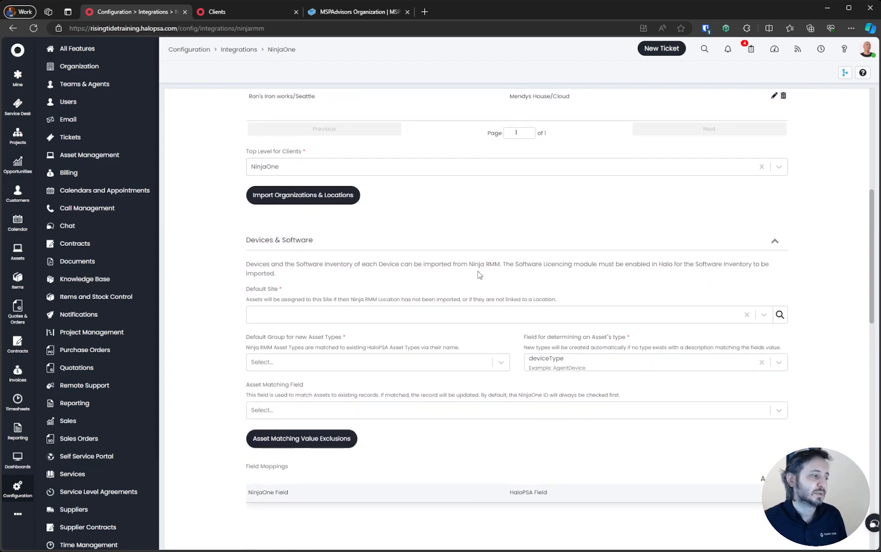
- Read the Devices & Software introduction and the Default Site description explaining where unlinked assets are assigned
{"action": "left_click_drag", "start_coordinate": [223, 268], "coordinate": [816, 324]}
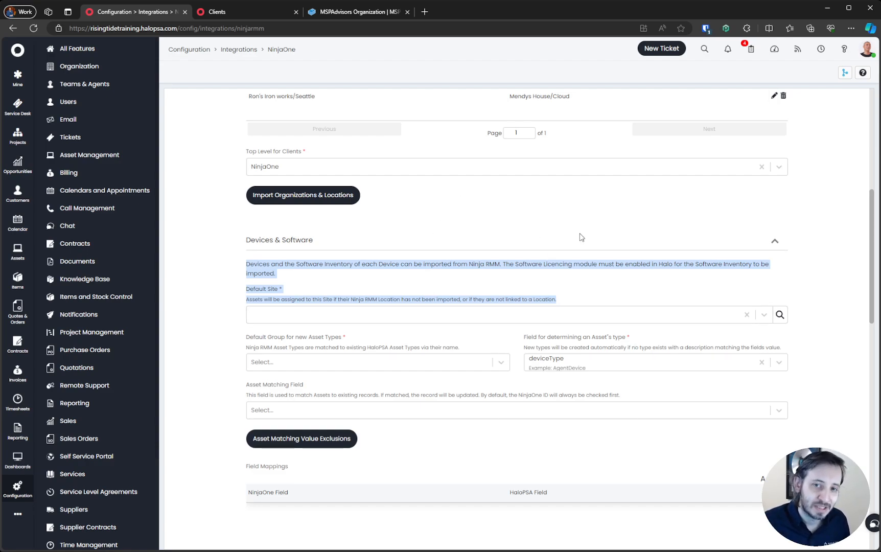
{"action": "scroll", "coordinate": [429, 256], "scroll_direction": "up", "scroll_amount": 5}
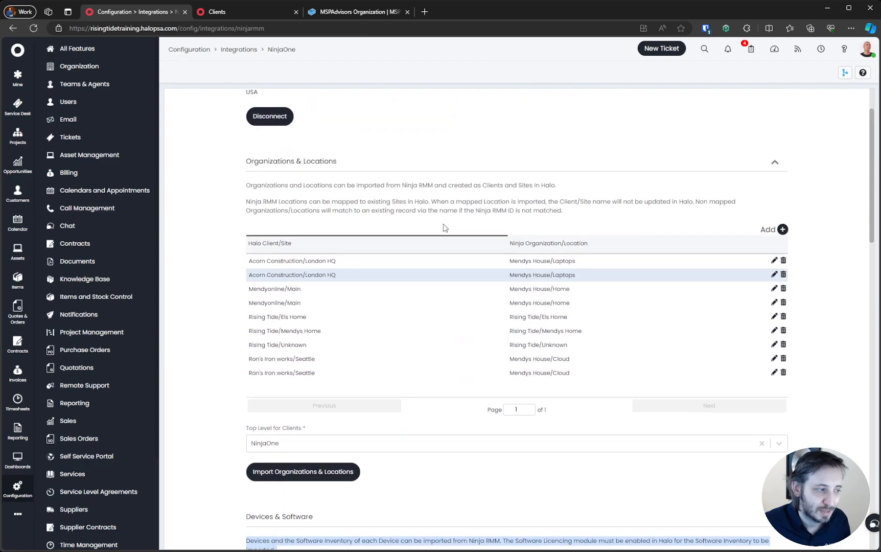
{"action": "scroll", "coordinate": [486, 361], "scroll_direction": "down", "scroll_amount": 5}
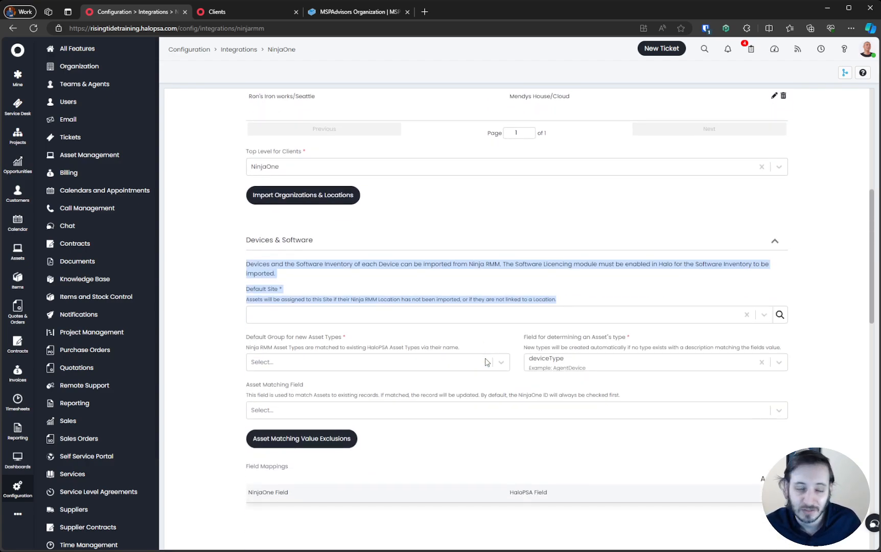
{"action": "scroll", "coordinate": [486, 361], "scroll_direction": "down", "scroll_amount": 1}
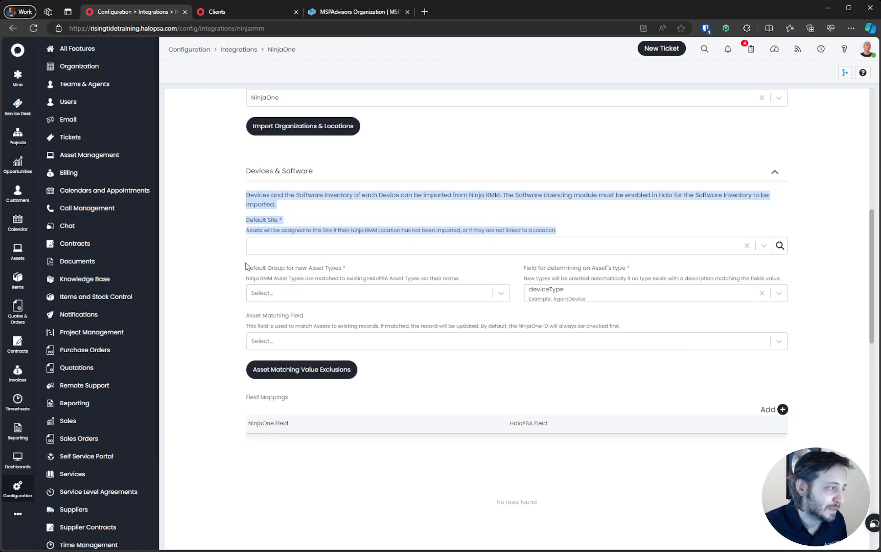
{"action": "left_click", "coordinate": [257, 219]}
{"action": "left_click_drag", "start_coordinate": [242, 223], "coordinate": [491, 252]}
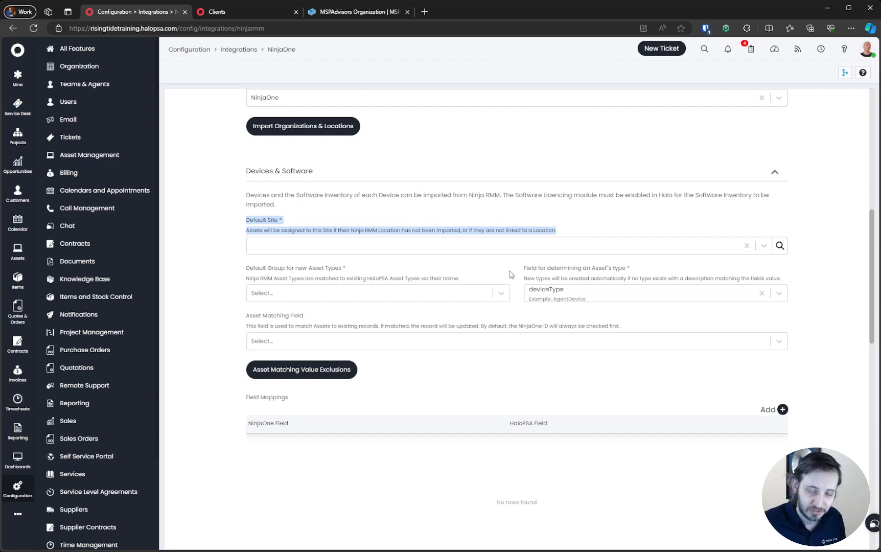
{"action": "left_click", "coordinate": [237, 222]}
{"action": "left_click_drag", "start_coordinate": [346, 214], "coordinate": [815, 258]}
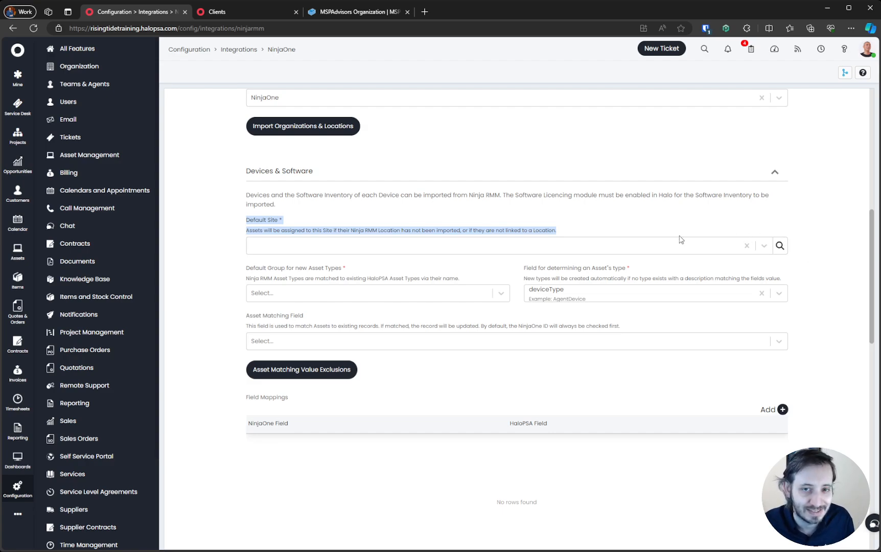
- Switch to the Customers page in HaloPSA and list all clients
{"action": "left_click", "coordinate": [223, 14]}
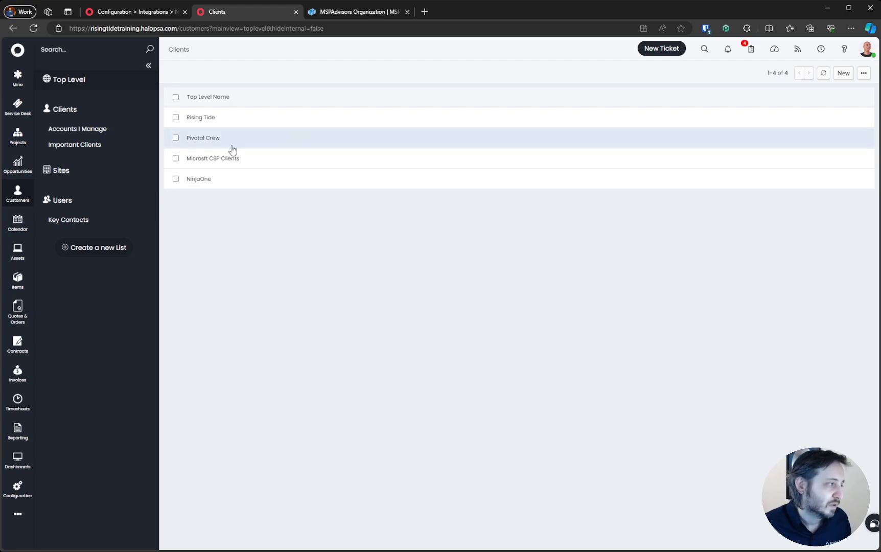
{"action": "left_click", "coordinate": [127, 115]}
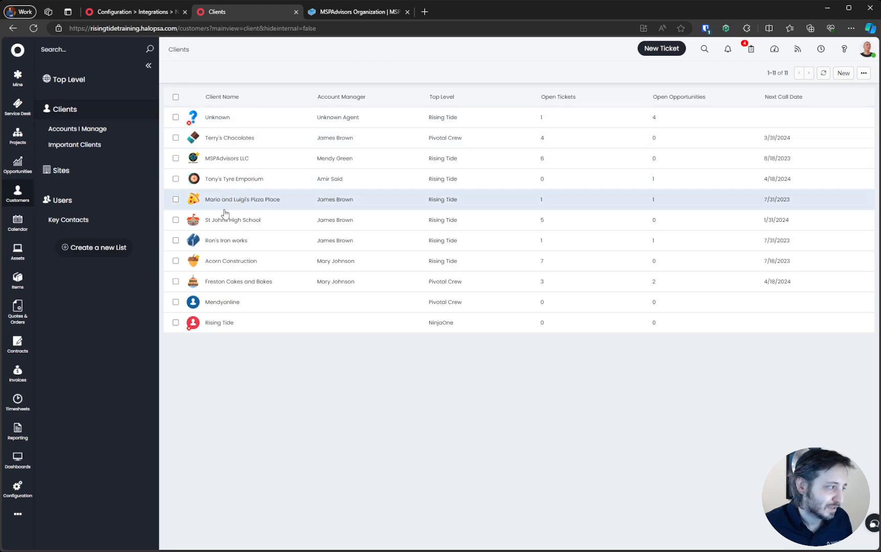
{"action": "left_click", "coordinate": [844, 73]}
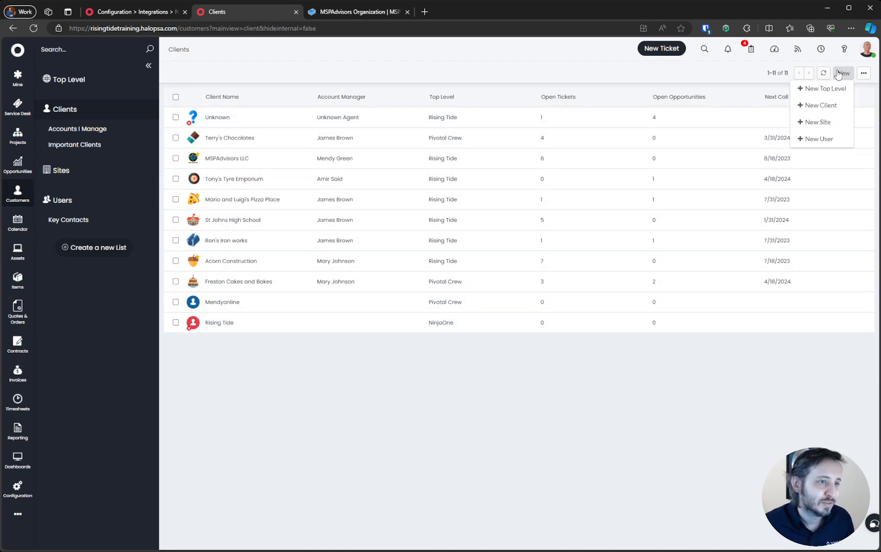
{"action": "left_click", "coordinate": [818, 104]}
{"action": "left_click", "coordinate": [246, 198]}
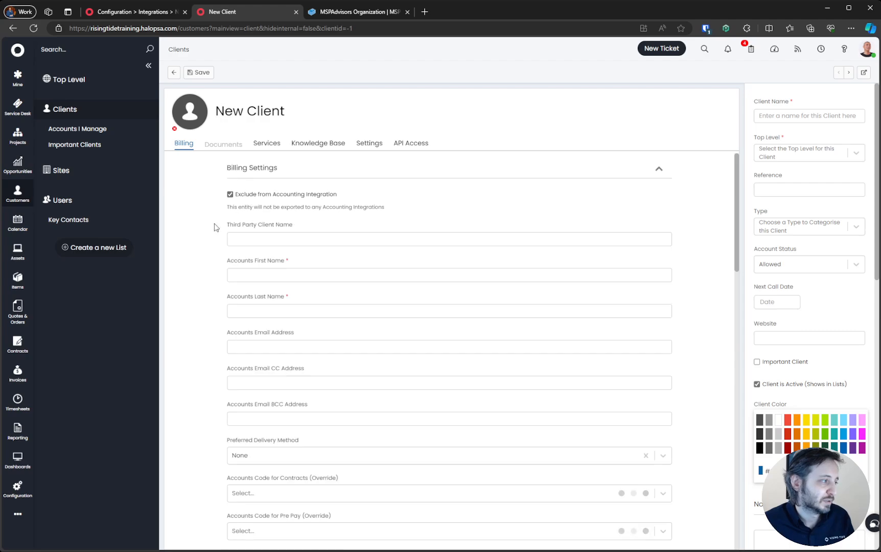
{"action": "left_click", "coordinate": [820, 117]}
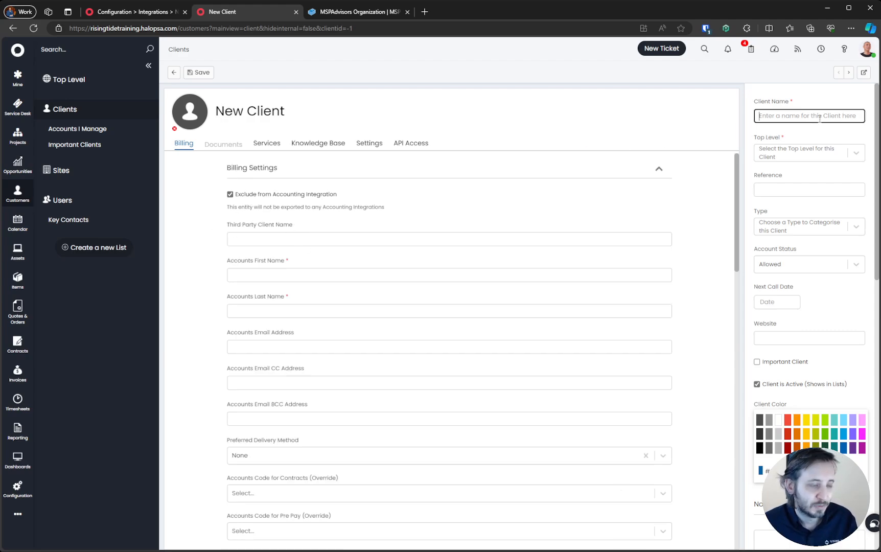
{"action": "type", "text": "Unampped Assets"}
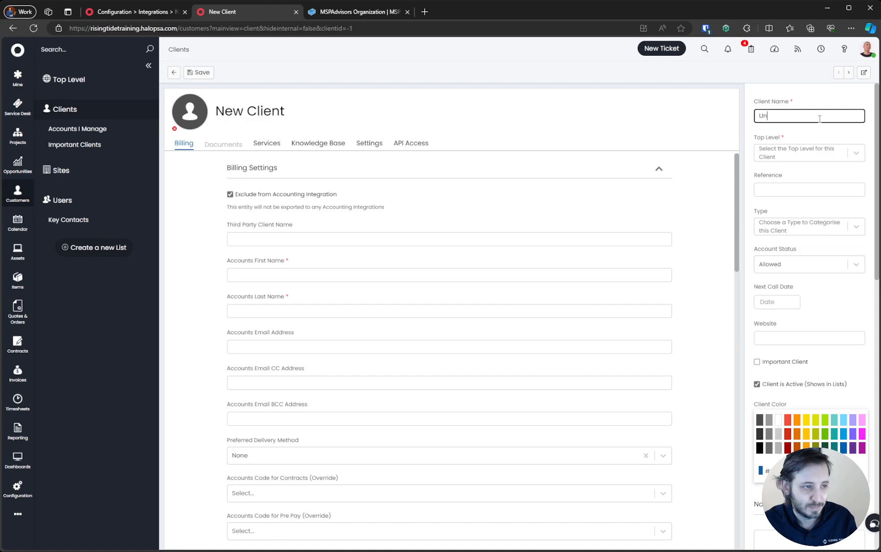
{"action": "left_click", "coordinate": [815, 153]}
{"action": "left_click", "coordinate": [816, 209]}
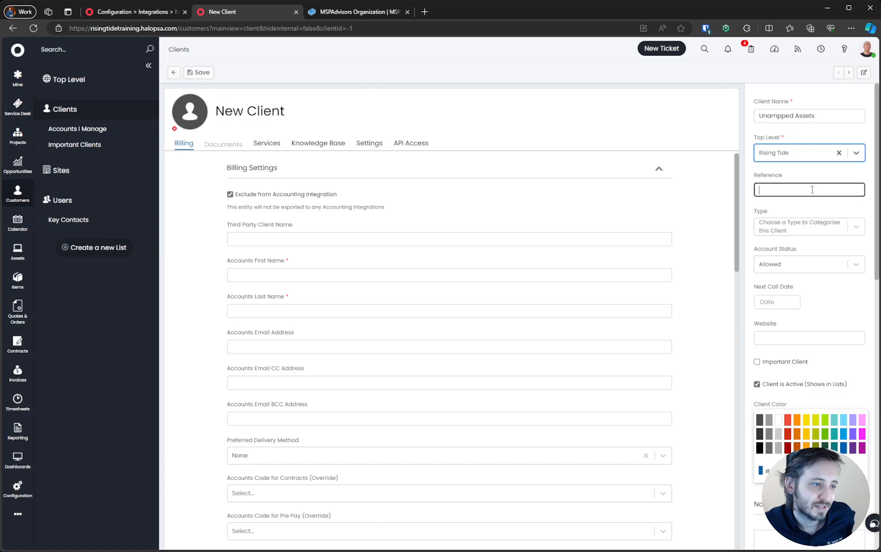
{"action": "left_click", "coordinate": [800, 230]}
{"action": "left_click", "coordinate": [795, 218]}
{"action": "left_click", "coordinate": [785, 267]}
{"action": "left_click", "coordinate": [793, 294]}
{"action": "scroll", "coordinate": [811, 314], "scroll_direction": "down", "scroll_amount": 7}
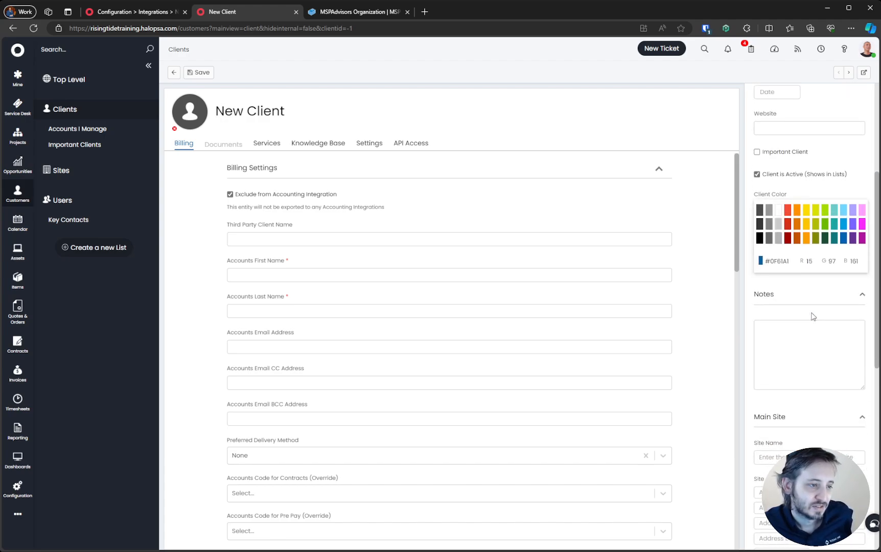
{"action": "scroll", "coordinate": [813, 315], "scroll_direction": "down", "scroll_amount": 3}
{"action": "scroll", "coordinate": [813, 314], "scroll_direction": "up", "scroll_amount": 10}
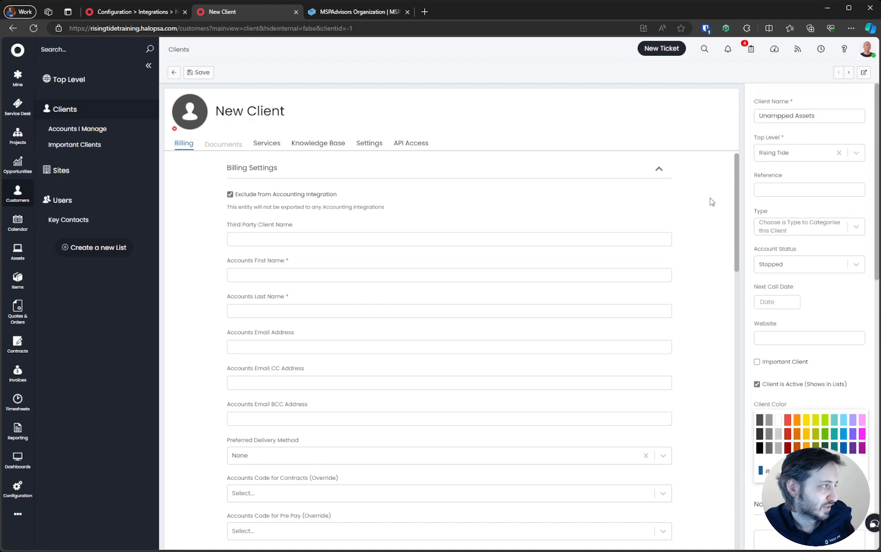
{"action": "scroll", "coordinate": [710, 202], "scroll_direction": "down", "scroll_amount": 10}
{"action": "left_click", "coordinate": [175, 73]}
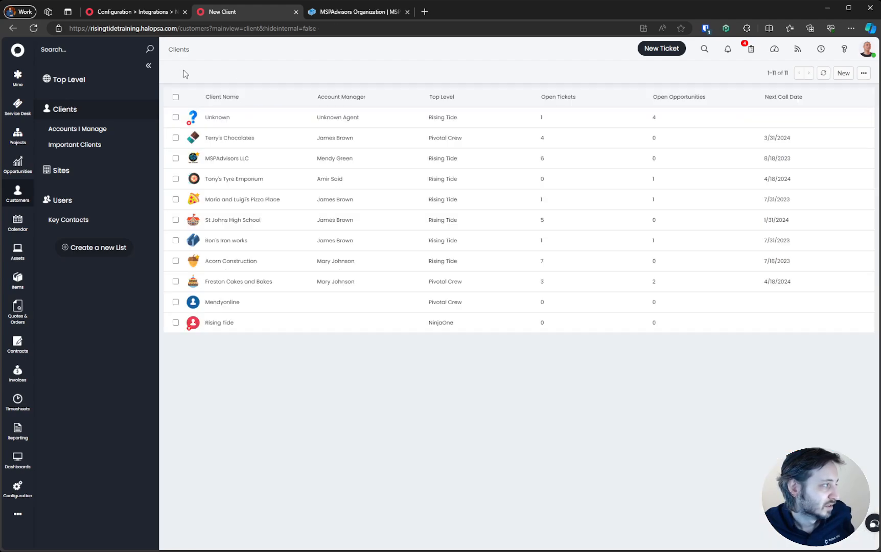
- Start a new client named Unmapped Assets under the Rising Tide top level
{"action": "left_click", "coordinate": [844, 73]}
{"action": "left_click", "coordinate": [818, 104]}
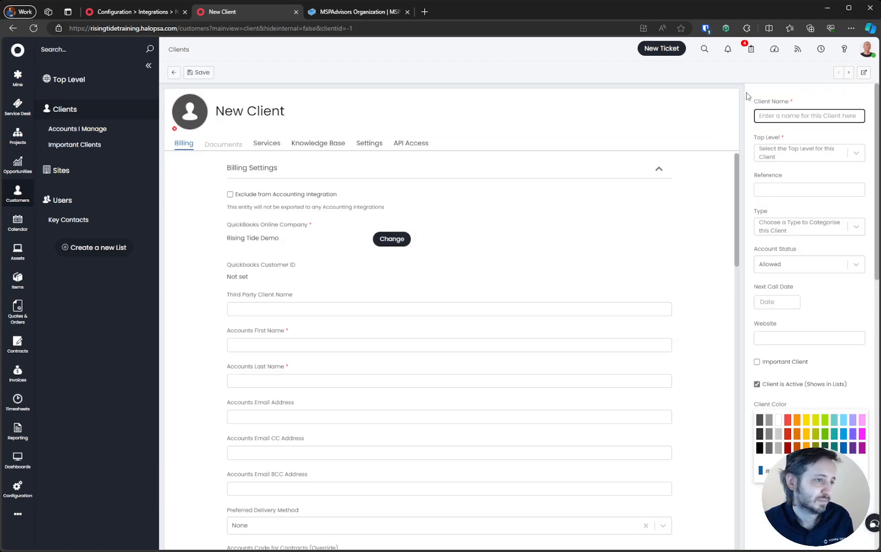
{"action": "type", "text": "Unmapped Assets"}
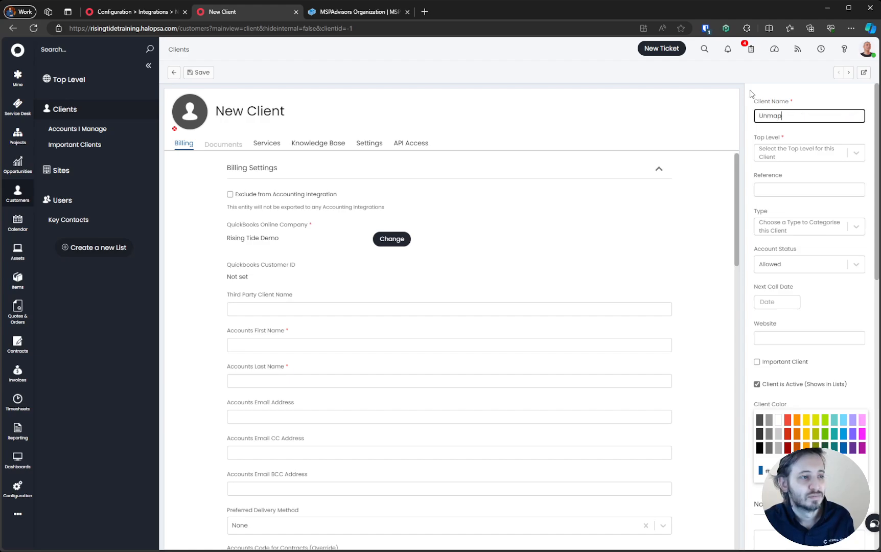
{"action": "left_click", "coordinate": [781, 156]}
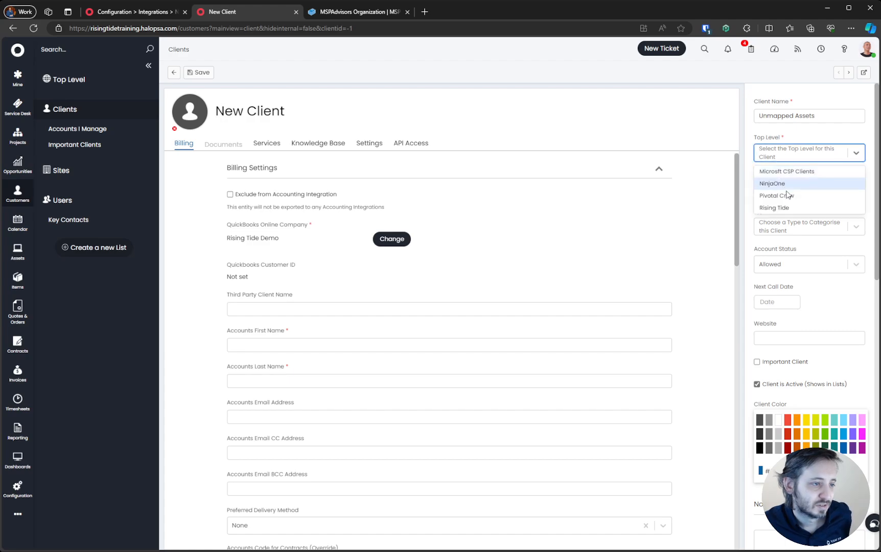
{"action": "left_click", "coordinate": [784, 208]}
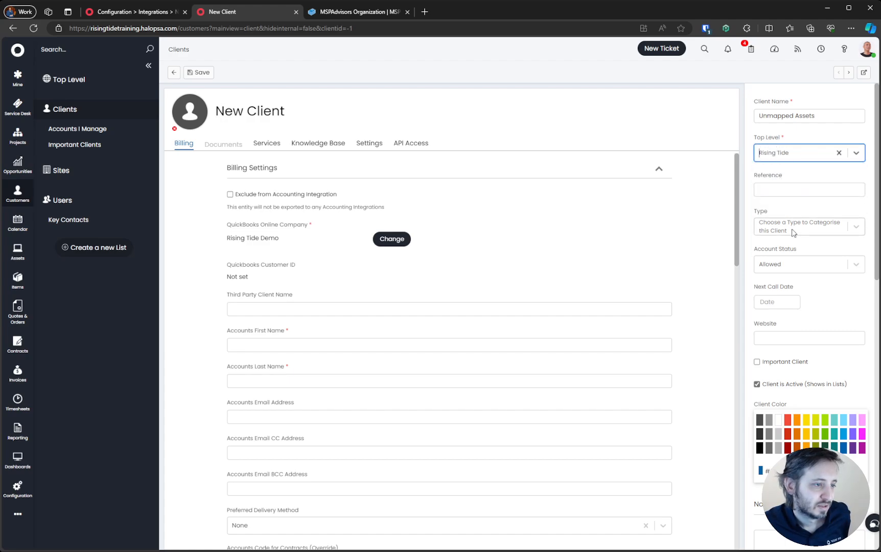
- Set the new client's account status to Stopped, exclude it from the accounting integration, and save it
{"action": "left_click", "coordinate": [793, 264]}
{"action": "left_click", "coordinate": [786, 295]}
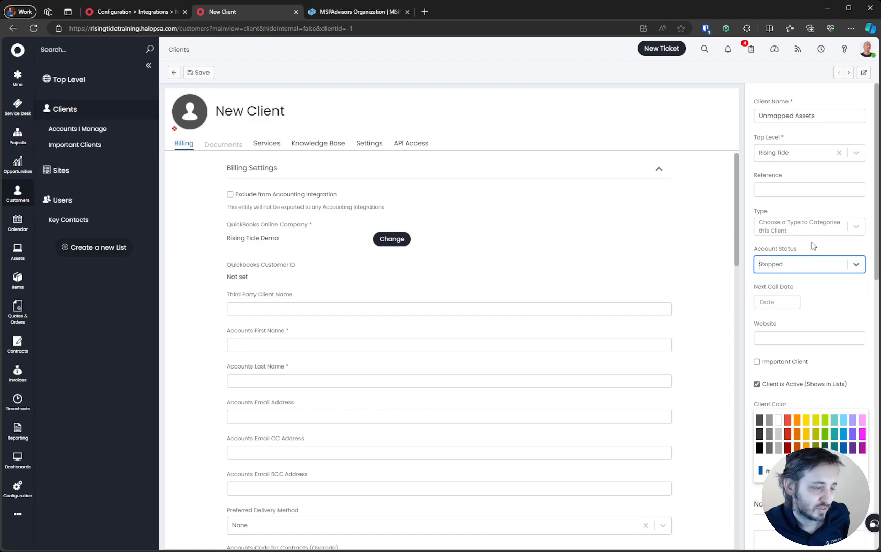
{"action": "left_click", "coordinate": [258, 196]}
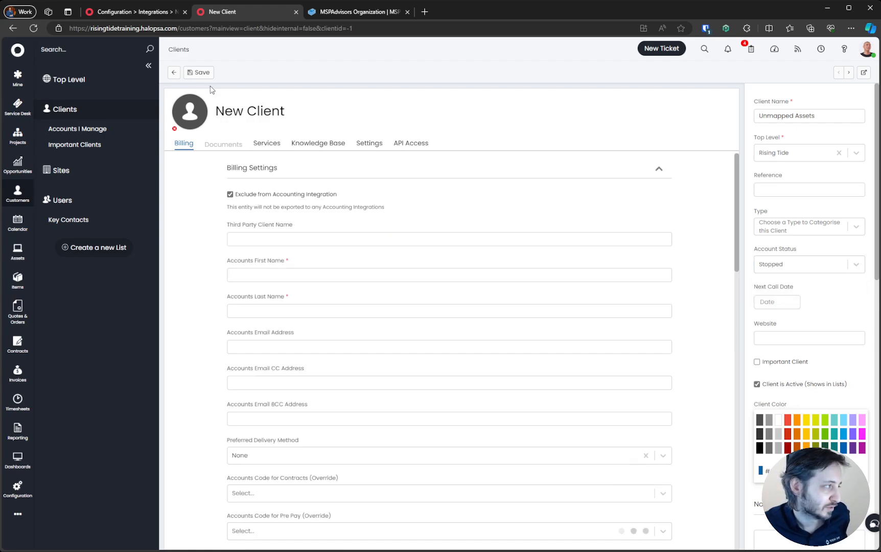
{"action": "left_click", "coordinate": [200, 73]}
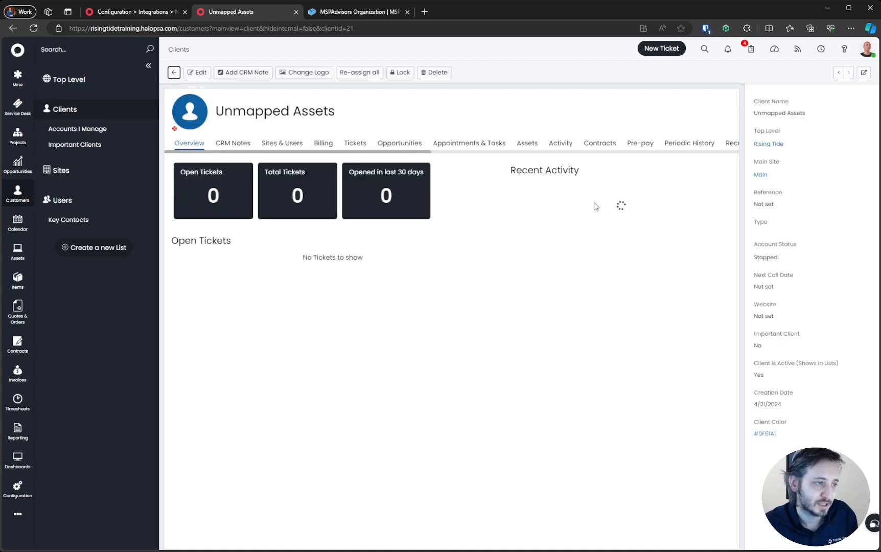
- Rename the Unmapped Assets client's Main site to NinjaOne and return to the client's site list
{"action": "left_click", "coordinate": [270, 144]}
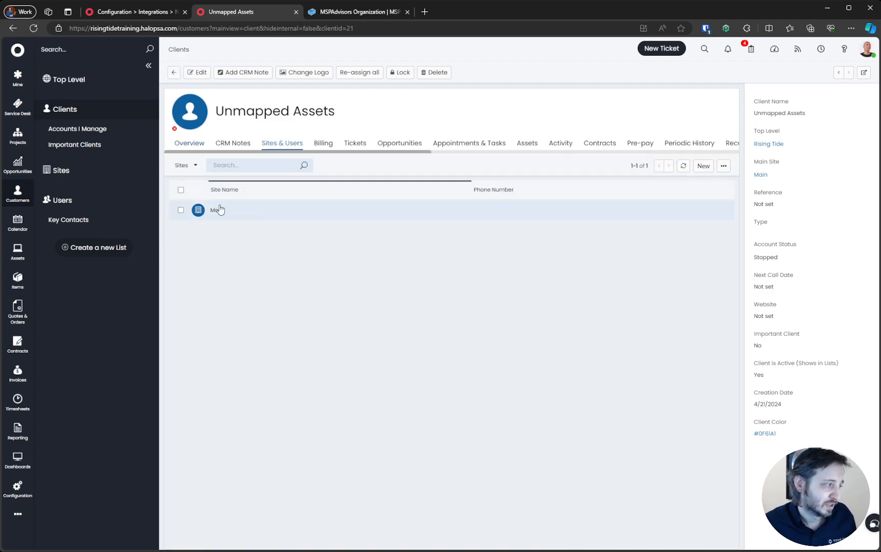
{"action": "left_click", "coordinate": [220, 209]}
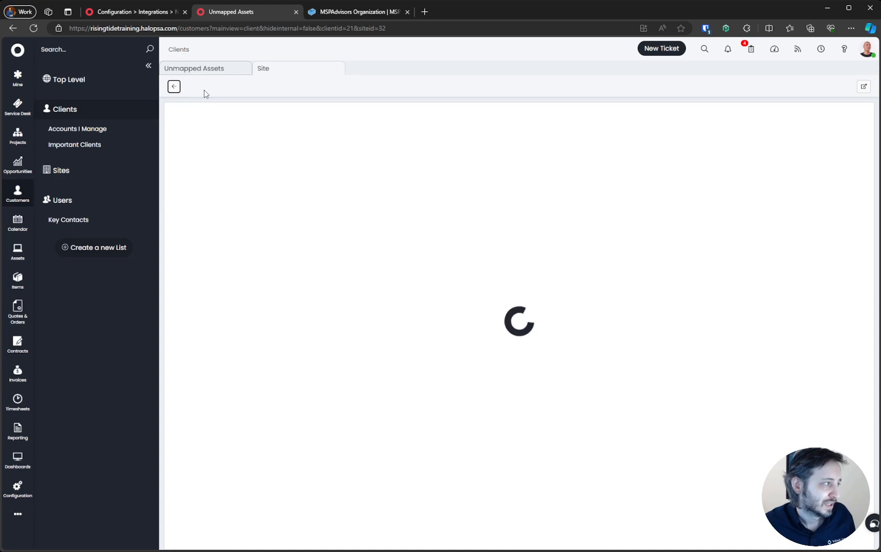
{"action": "double_click", "coordinate": [809, 135]}
{"action": "type", "text": "M"}
{"action": "key", "text": "BackSpace"}
{"action": "type", "text": "NinjaOne"}
{"action": "key", "text": "Return"}
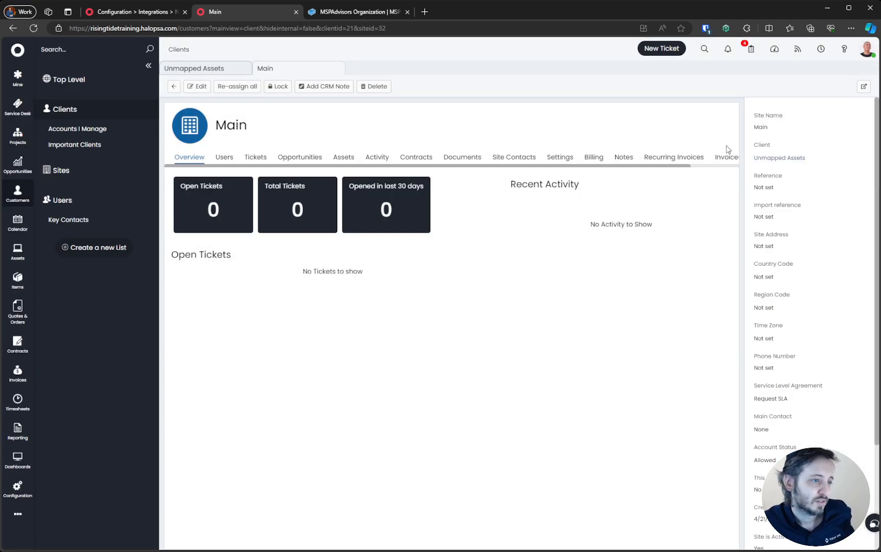
{"action": "left_click", "coordinate": [174, 87]}
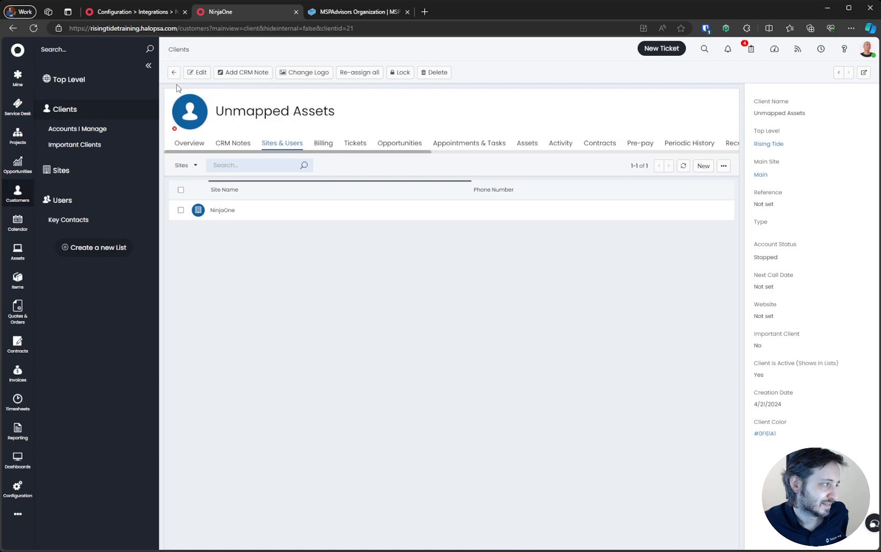
- Return to the NinjaOne integration settings and set the Default Site to Unmapped Assets/NinjaOne
{"action": "left_click", "coordinate": [149, 14]}
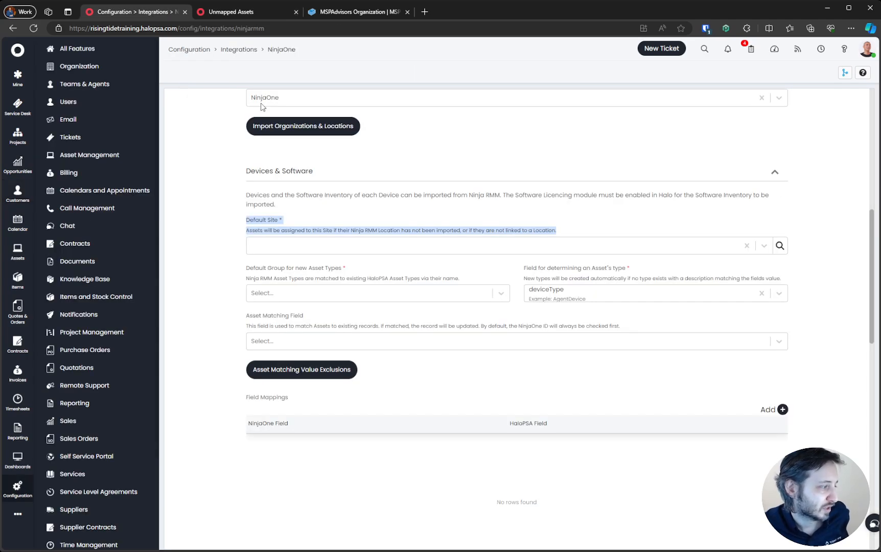
{"action": "left_click", "coordinate": [309, 246]}
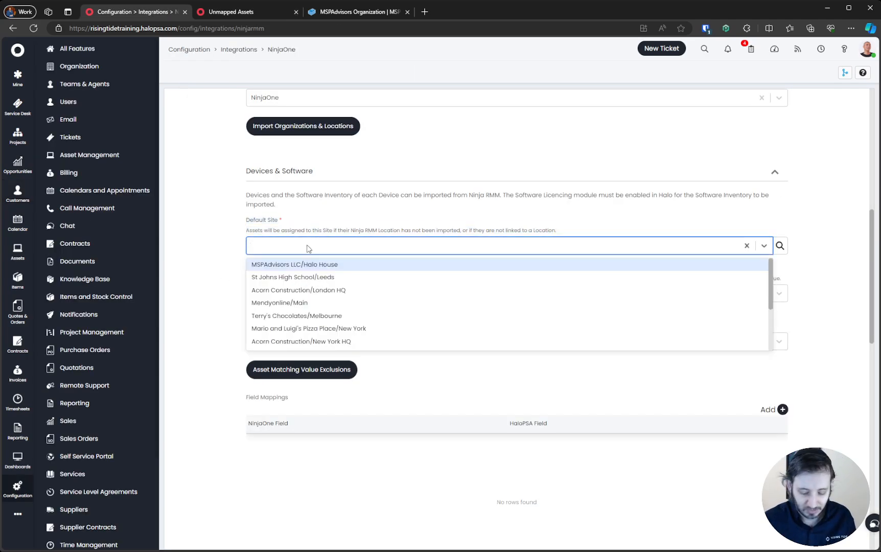
{"action": "type", "text": "ninjaon"}
{"action": "left_click", "coordinate": [317, 265]}
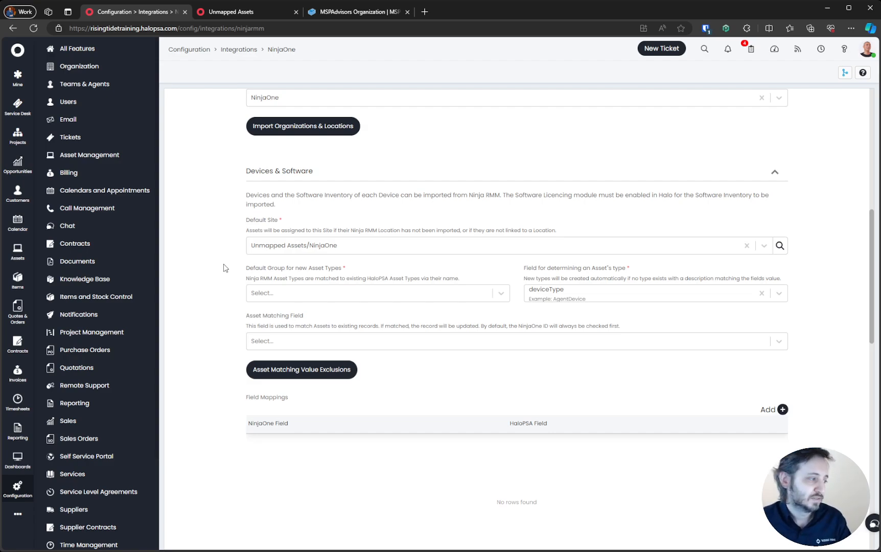
- Read the descriptions of the default group for new asset types and the field for determining an asset's type
{"action": "left_click_drag", "start_coordinate": [244, 267], "coordinate": [514, 280]}
{"action": "left_click", "coordinate": [302, 268]}
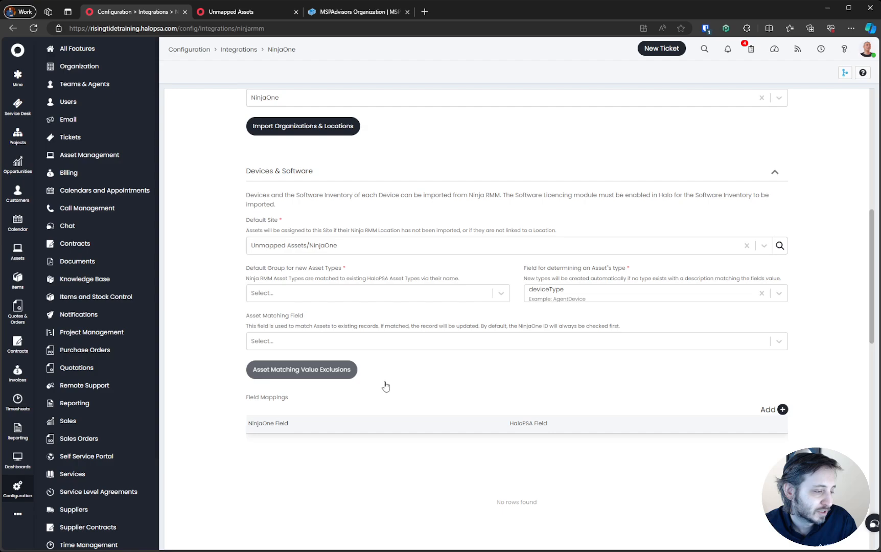
{"action": "left_click_drag", "start_coordinate": [519, 266], "coordinate": [517, 289]}
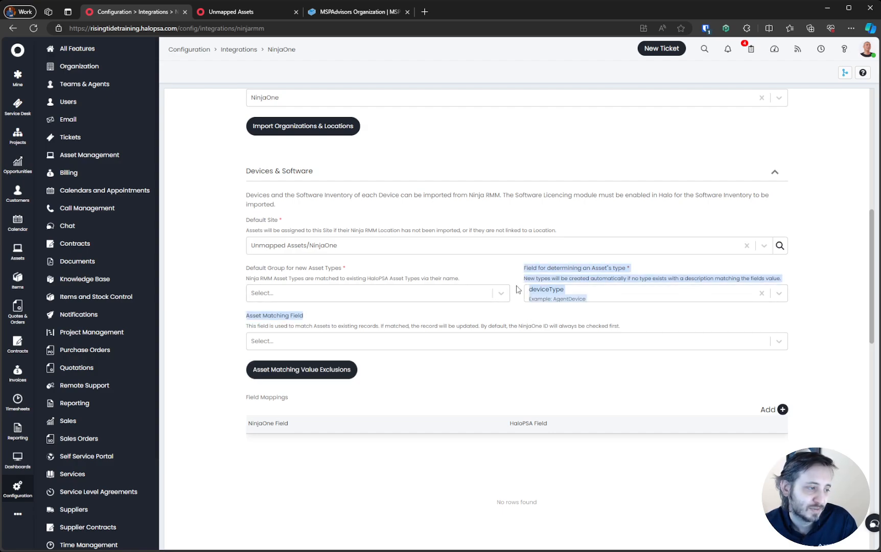
{"action": "left_click", "coordinate": [486, 265]}
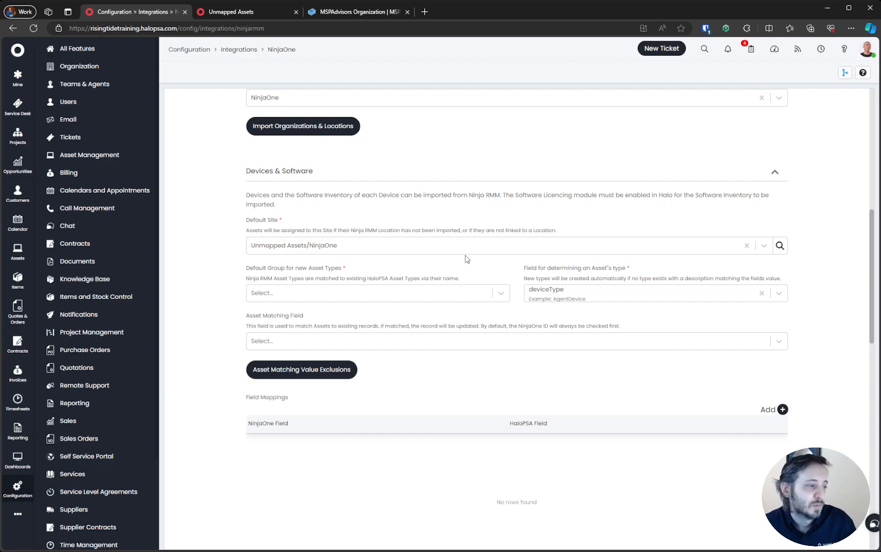
- Set the field for determining an asset's type to nodeRole
{"action": "left_click", "coordinate": [596, 297]}
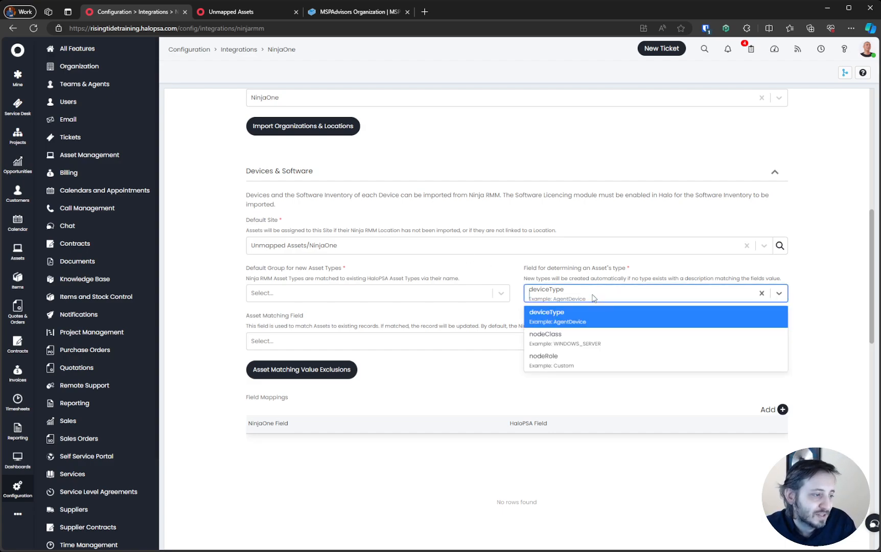
{"action": "left_click", "coordinate": [590, 368]}
{"action": "left_click", "coordinate": [594, 318]}
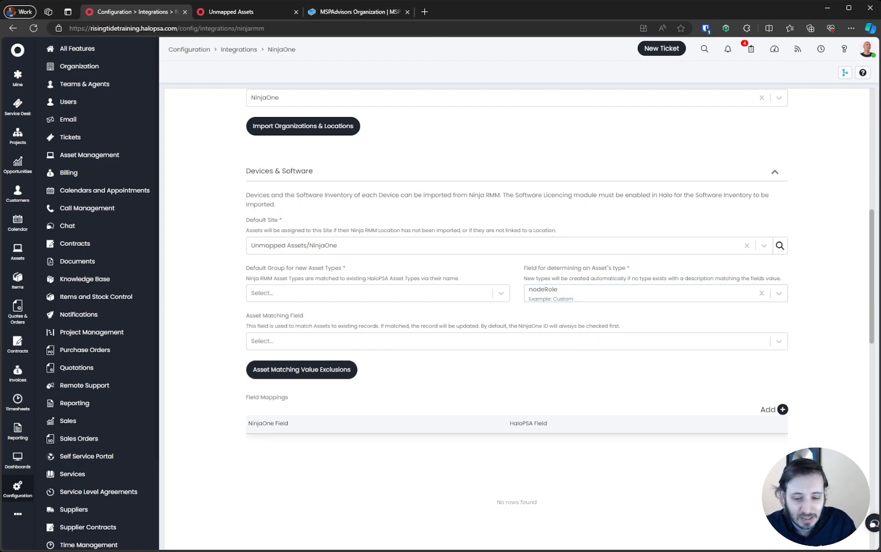
- Open the NinjaOne console at risingtide.rmmservice.com in a new tab and open the organization that contains the easypanel device
{"action": "left_click", "coordinate": [417, 28]}
{"action": "type", "text": "r"}
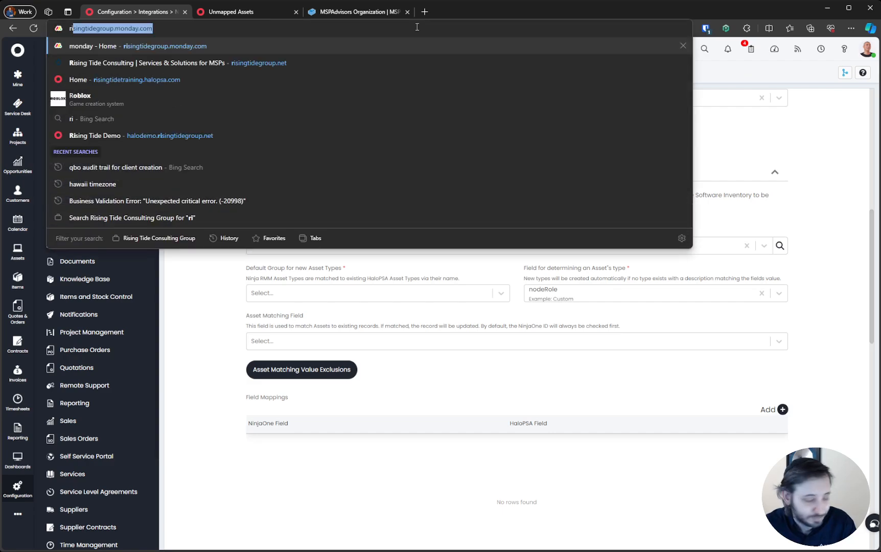
{"action": "type", "text": "isingtide.rmm"}
{"action": "key", "text": "alt+Return"}
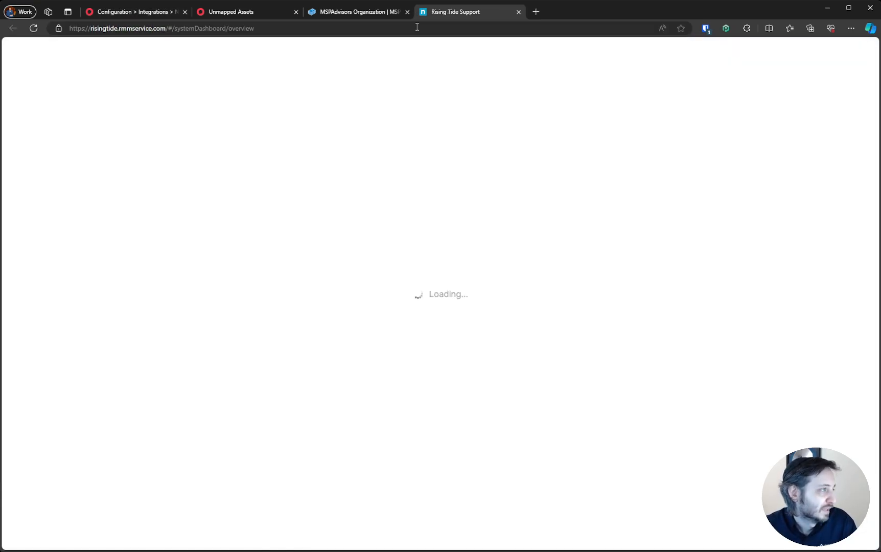
{"action": "left_click", "coordinate": [210, 179]}
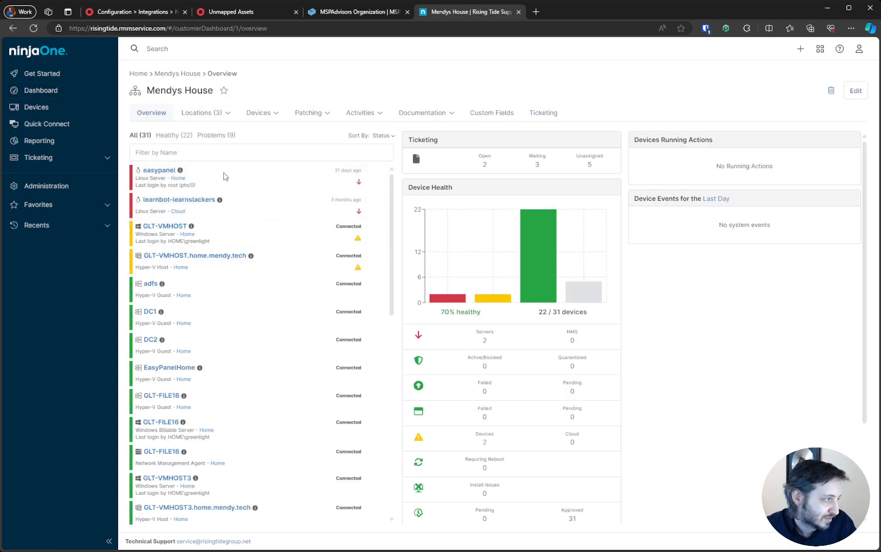
- Examine the Device Role in the easypanel device's settings, then return to the NinjaOne integration page in HaloPSA
{"action": "left_click", "coordinate": [229, 182]}
{"action": "left_click", "coordinate": [233, 117]}
{"action": "left_click_drag", "start_coordinate": [135, 145], "coordinate": [285, 163]}
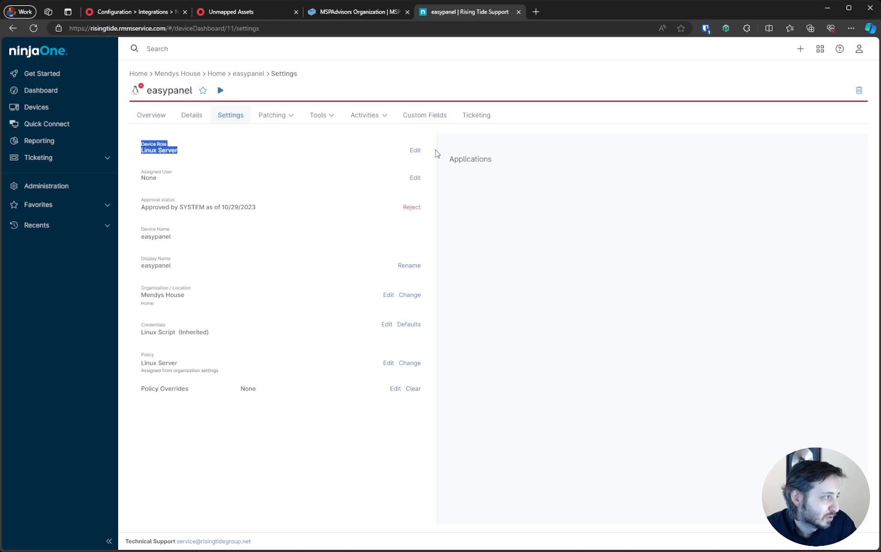
{"action": "left_click", "coordinate": [155, 161]}
{"action": "left_click_drag", "start_coordinate": [142, 148], "coordinate": [210, 152]}
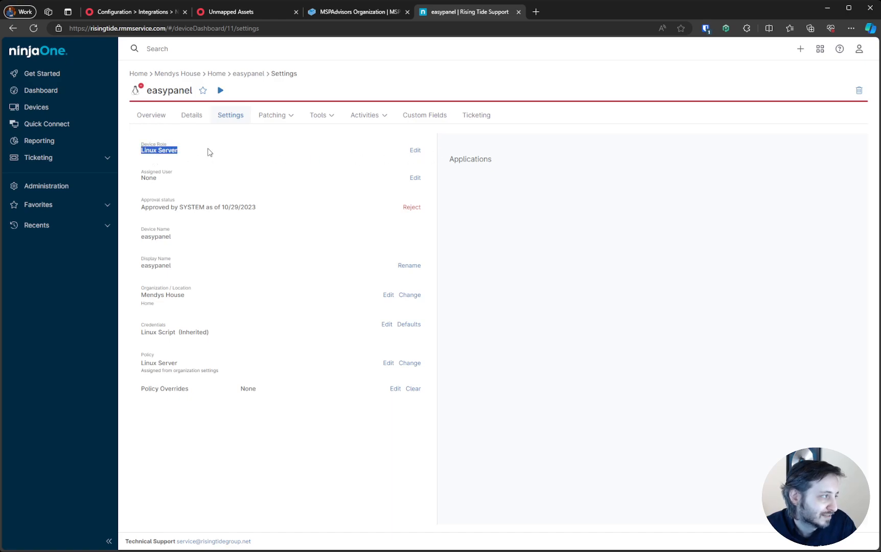
{"action": "left_click", "coordinate": [148, 13]}
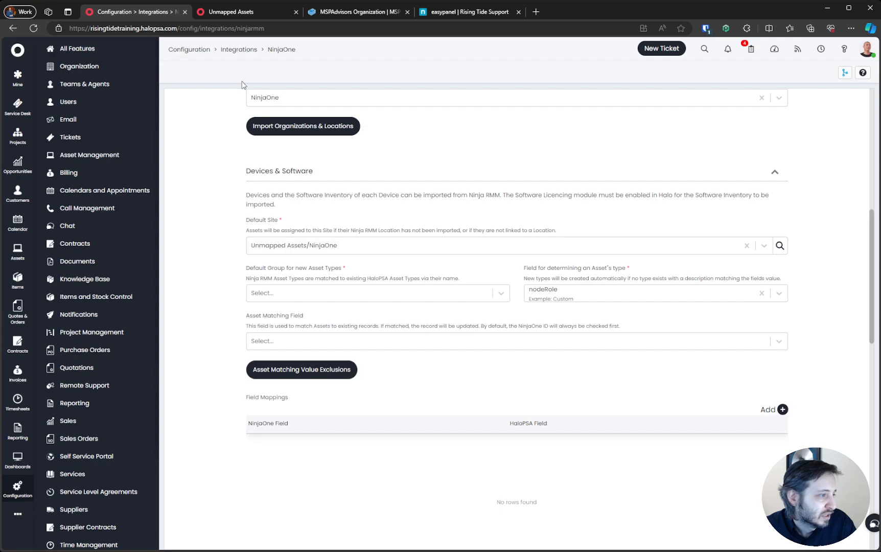
- Compare the nodeRole option for determining an asset's type with the easypanel device's Device Role in NinjaOne, keeping nodeRole selected
{"action": "left_click", "coordinate": [544, 296]}
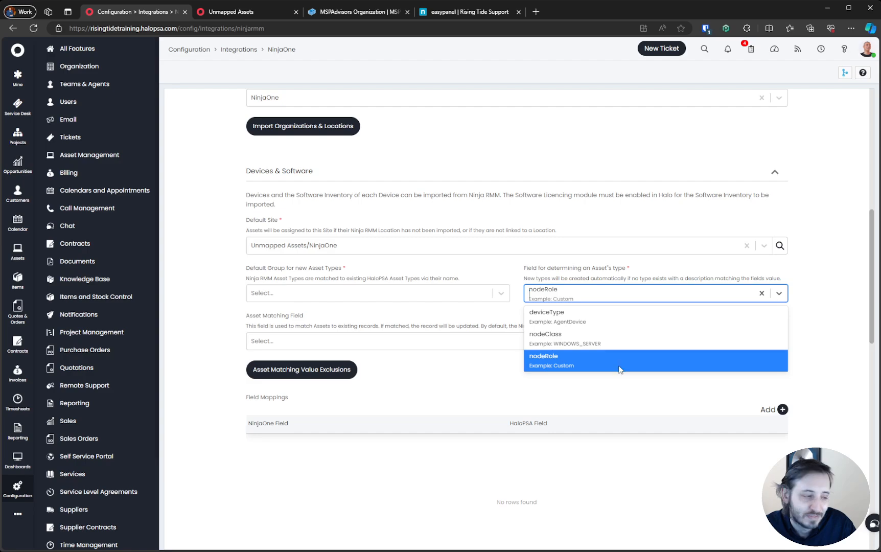
{"action": "left_click", "coordinate": [564, 361]}
{"action": "left_click", "coordinate": [447, 16]}
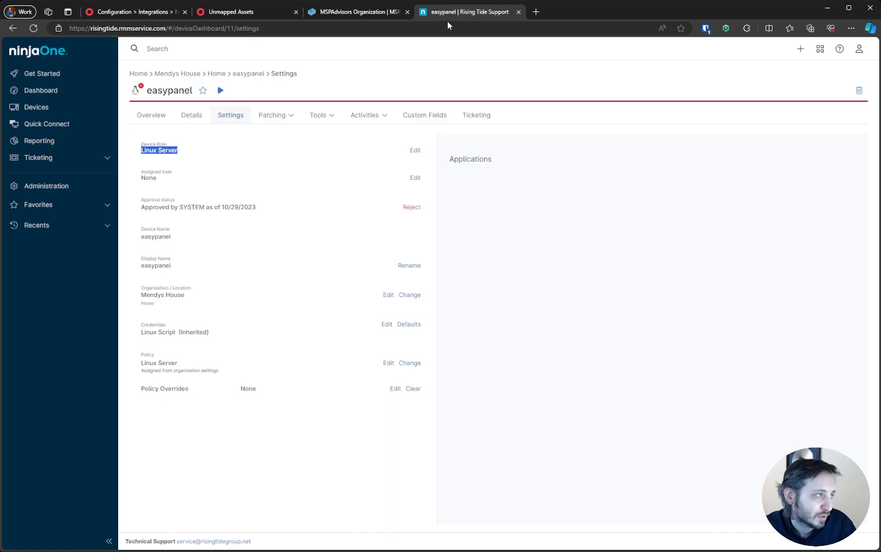
{"action": "left_click", "coordinate": [187, 146]}
{"action": "left_click_drag", "start_coordinate": [131, 145], "coordinate": [239, 150]}
{"action": "left_click", "coordinate": [144, 7]}
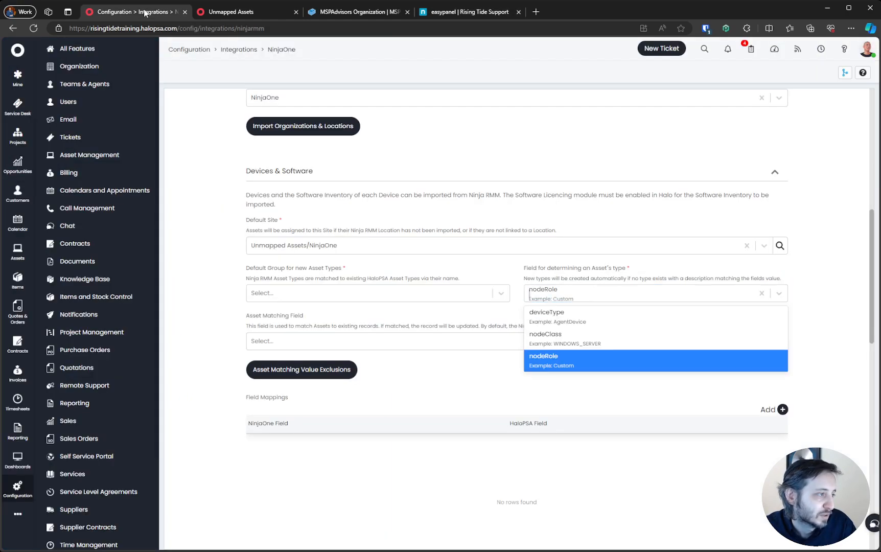
{"action": "left_click", "coordinate": [579, 358]}
{"action": "left_click", "coordinate": [572, 323]}
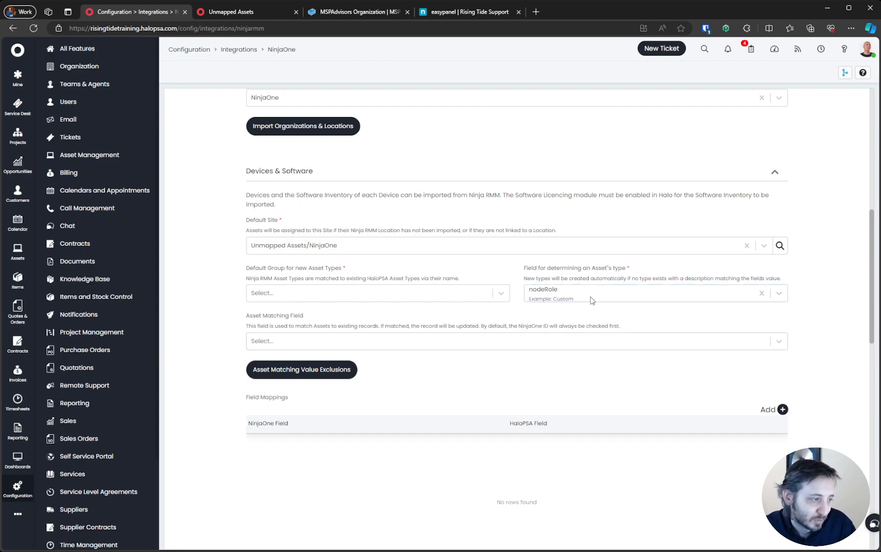
- Review the default group for new asset types, and open the Asset Groups configuration under Asset Management in a separate tab
{"action": "left_click_drag", "start_coordinate": [247, 266], "coordinate": [476, 287]}
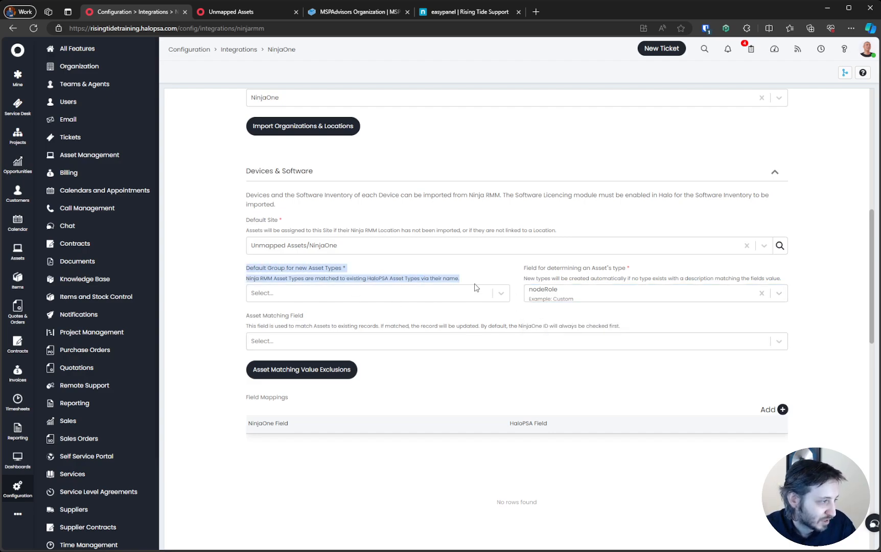
{"action": "left_click", "coordinate": [319, 267]}
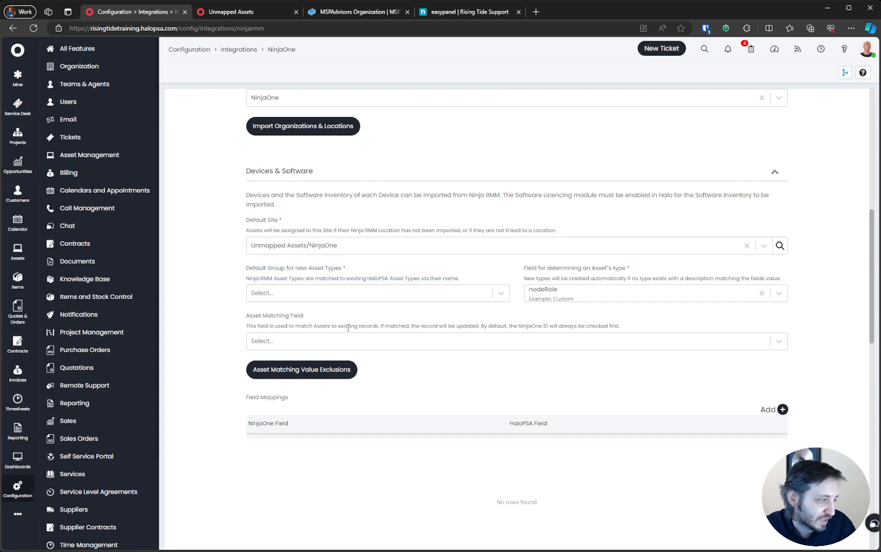
{"action": "middle_click", "coordinate": [238, 49]}
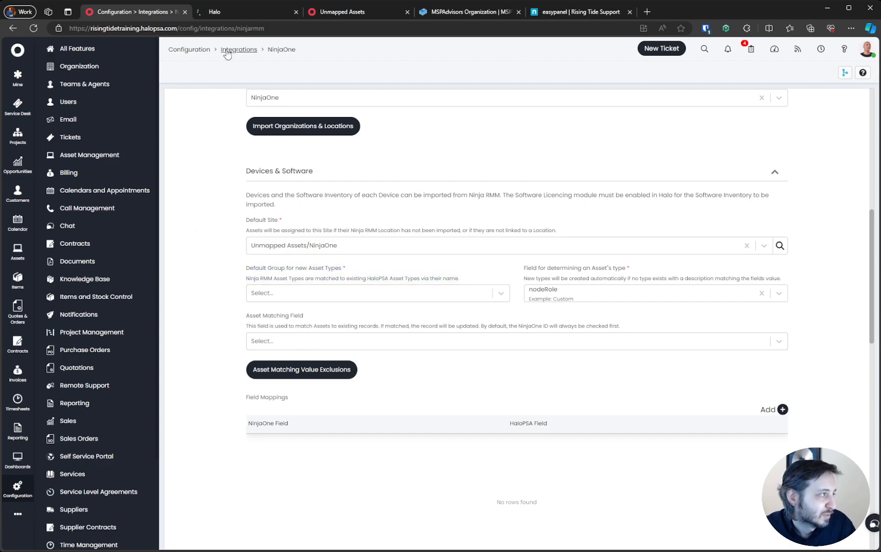
{"action": "left_click", "coordinate": [236, 12]}
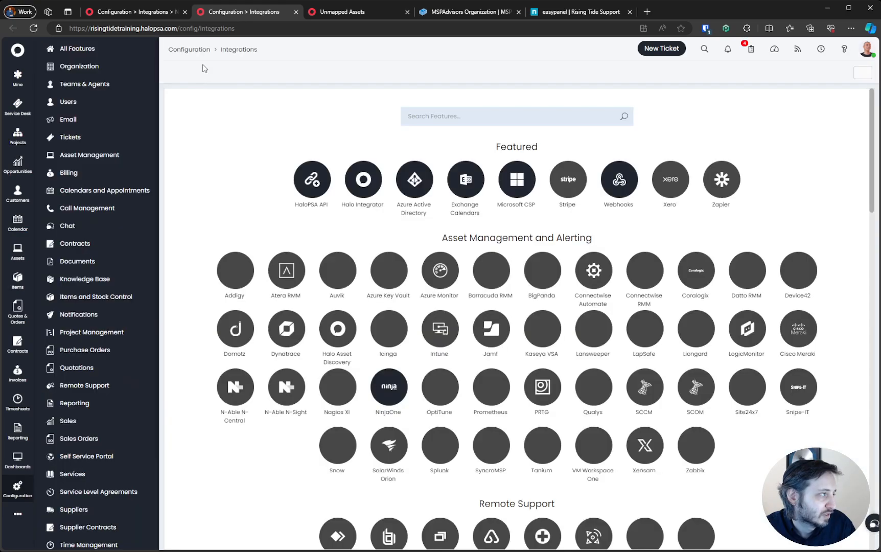
{"action": "left_click", "coordinate": [188, 49]}
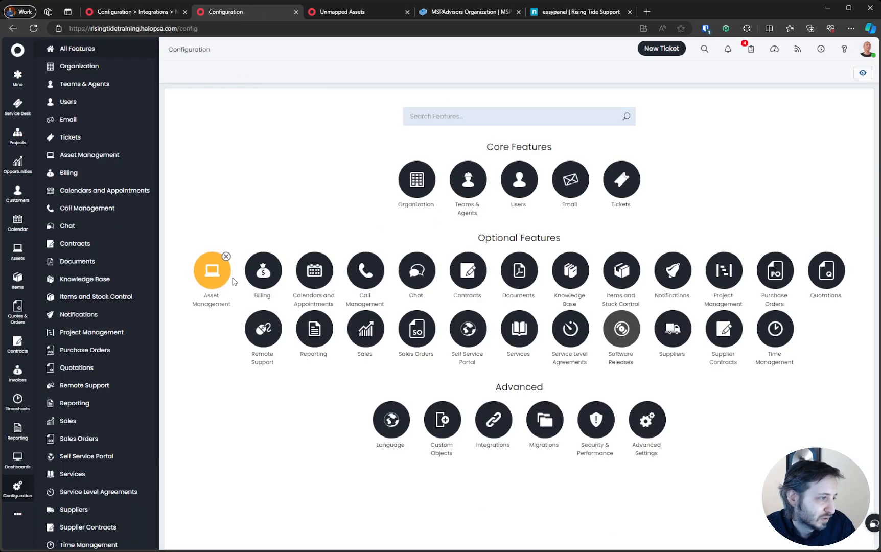
{"action": "left_click", "coordinate": [220, 258]}
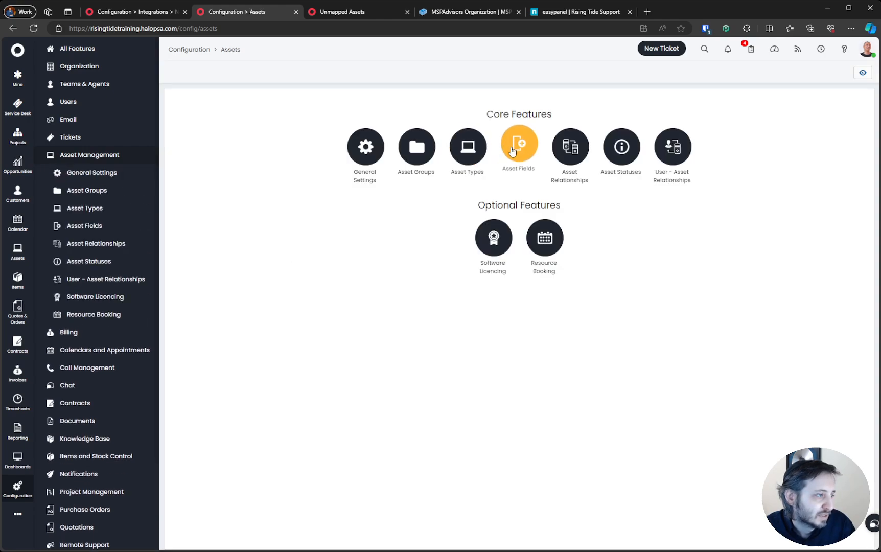
{"action": "left_click", "coordinate": [429, 155]}
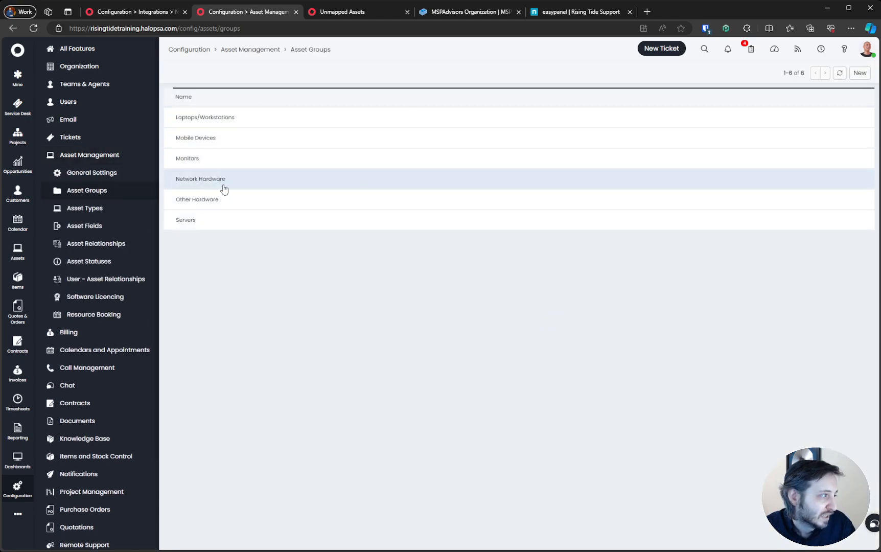
- Create and save a new asset group named NinjaOne Assets, and return to the asset group list
{"action": "left_click", "coordinate": [860, 72]}
{"action": "type", "text": "NinjaOne Assets"}
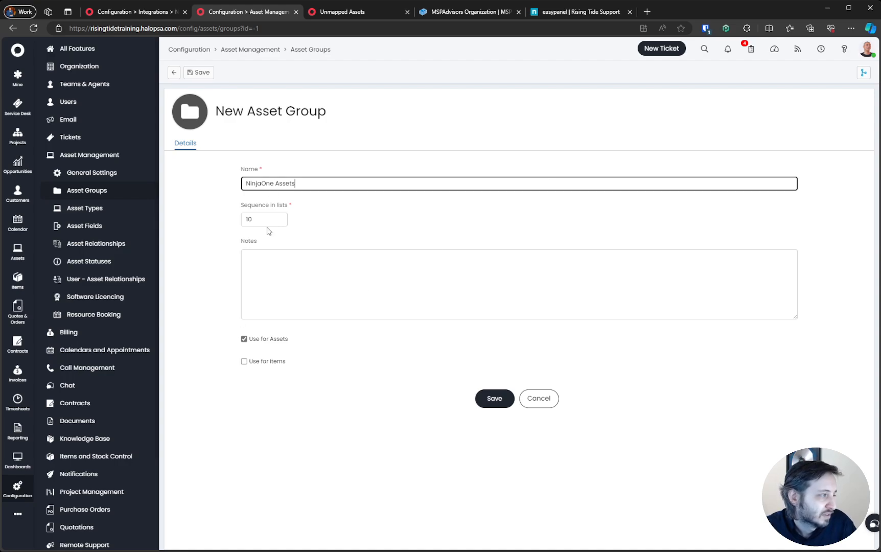
{"action": "left_click", "coordinate": [495, 398]}
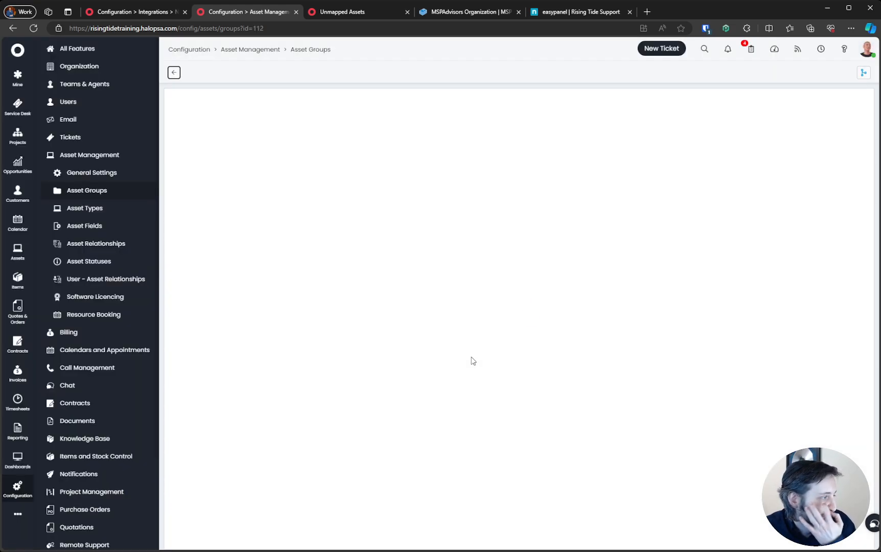
{"action": "left_click", "coordinate": [175, 76]}
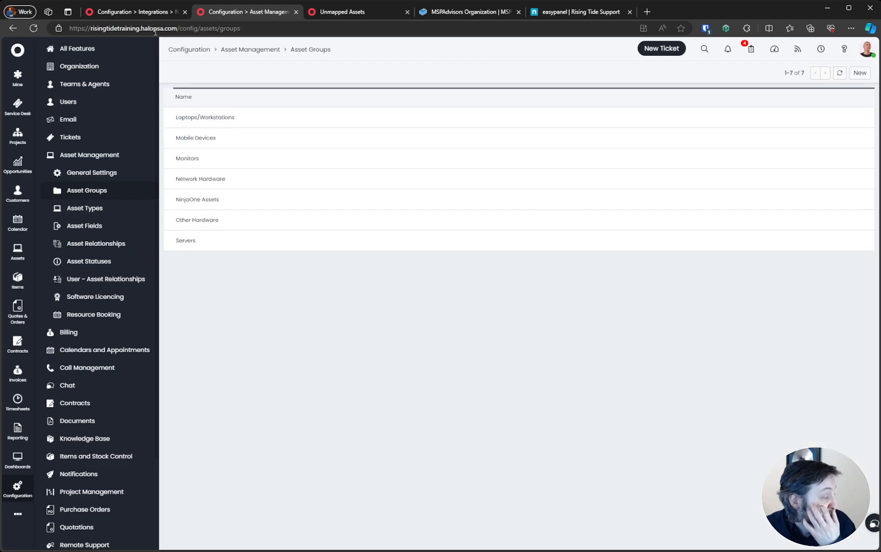
- Return to the NinjaOne integration page and reload it to refresh the choices for the default asset group
{"action": "left_click", "coordinate": [151, 10]}
{"action": "left_click", "coordinate": [403, 290]}
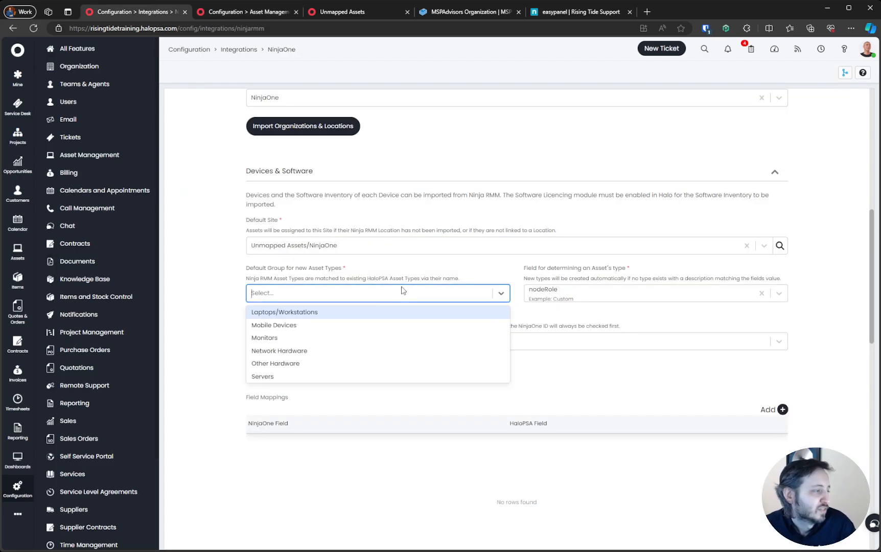
{"action": "left_click", "coordinate": [295, 293]}
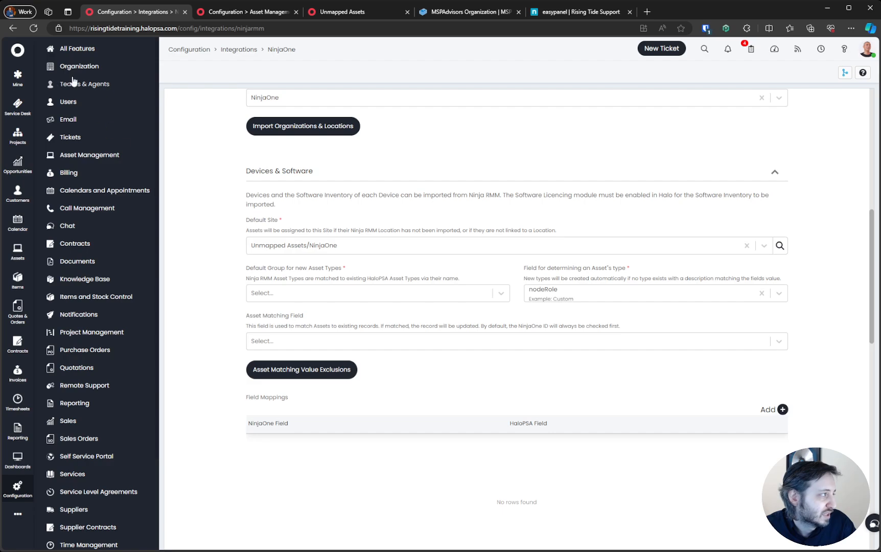
{"action": "left_click", "coordinate": [33, 28]}
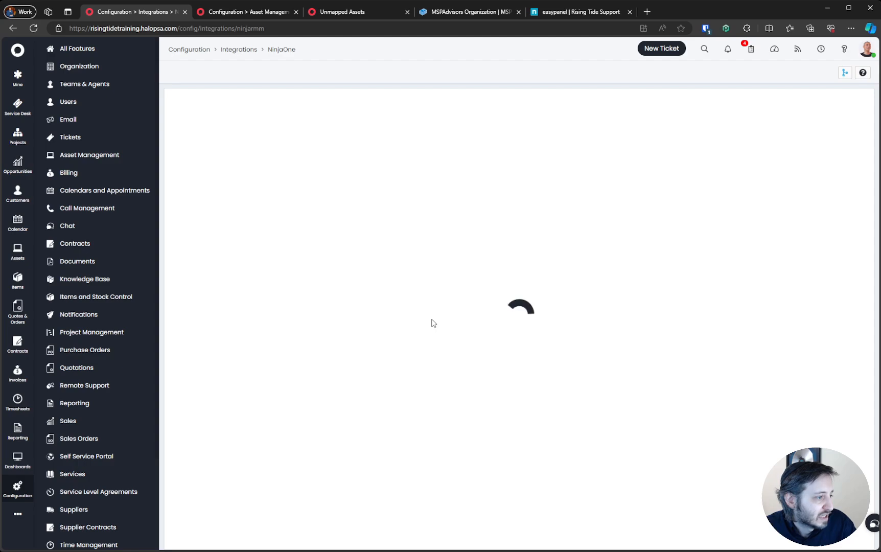
- Set the default group for new asset types to NinjaOne Assets in the Devices & Software section
{"action": "scroll", "coordinate": [377, 346], "scroll_direction": "down", "scroll_amount": 2}
{"action": "scroll", "coordinate": [376, 346], "scroll_direction": "down", "scroll_amount": 5}
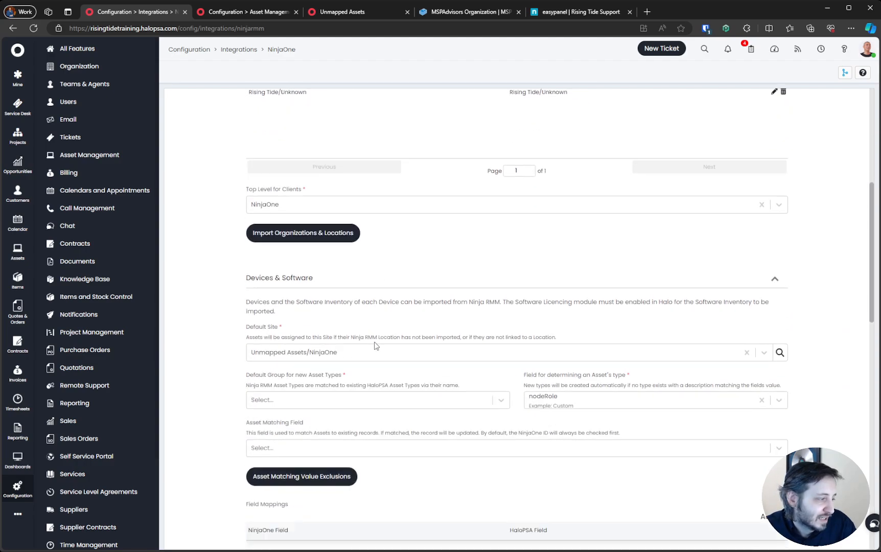
{"action": "left_click", "coordinate": [375, 359]}
{"action": "type", "text": "ninja"}
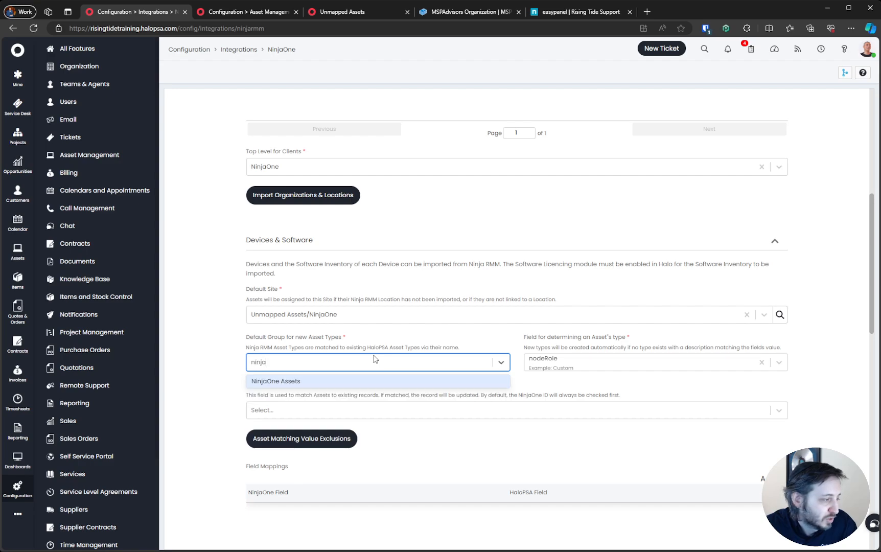
{"action": "left_click", "coordinate": [387, 393]}
{"action": "left_click", "coordinate": [385, 366]}
{"action": "type", "text": "ninj"}
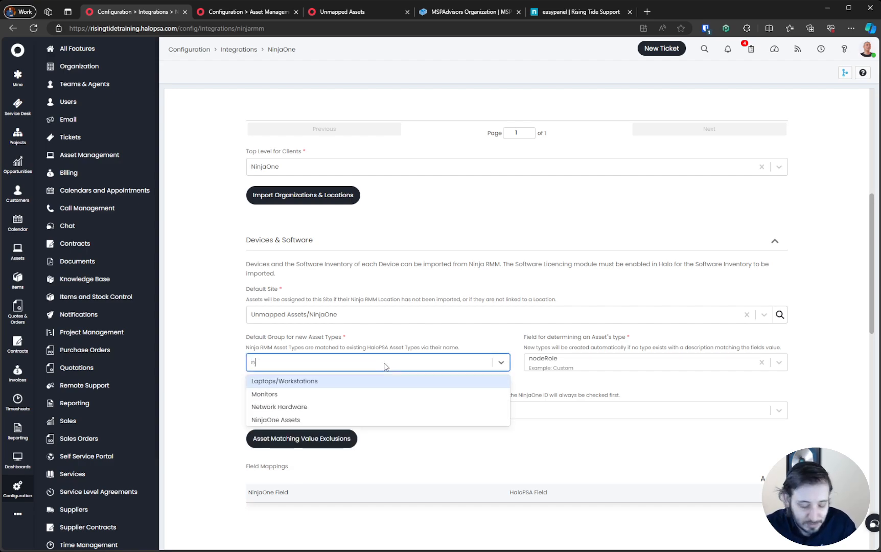
{"action": "left_click", "coordinate": [390, 376]}
{"action": "left_click", "coordinate": [392, 382]}
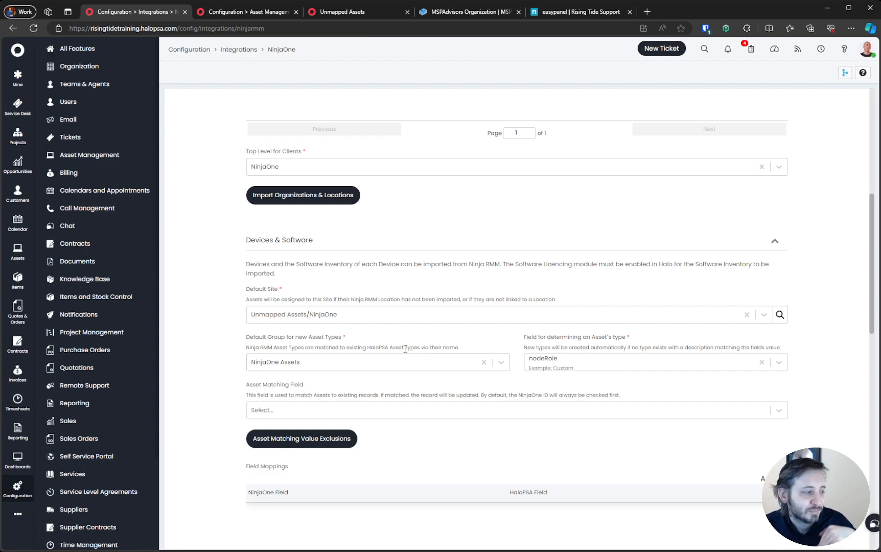
- Read the asset type and asset matching descriptions, and set the Asset Matching Field to Serial Number
{"action": "left_click_drag", "start_coordinate": [246, 337], "coordinate": [816, 375]}
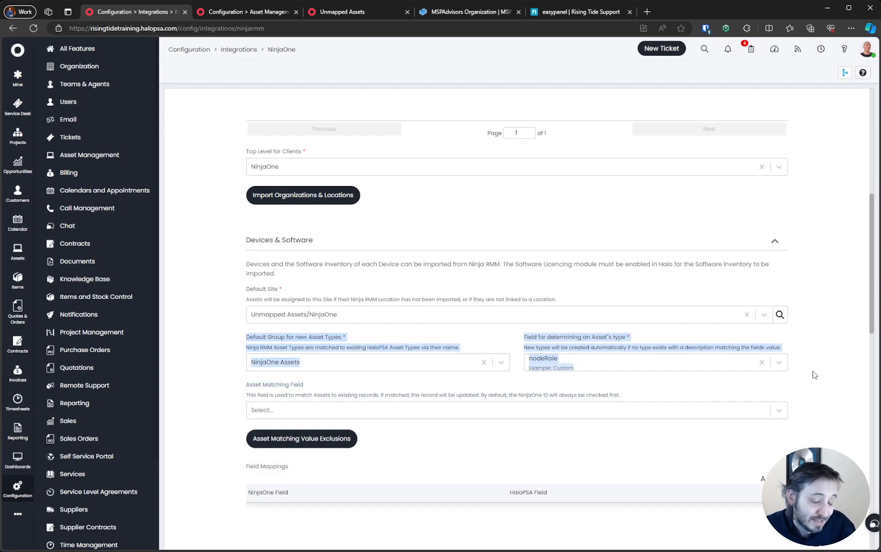
{"action": "left_click", "coordinate": [815, 378]}
{"action": "left_click_drag", "start_coordinate": [246, 384], "coordinate": [540, 390]}
{"action": "left_click", "coordinate": [439, 390]}
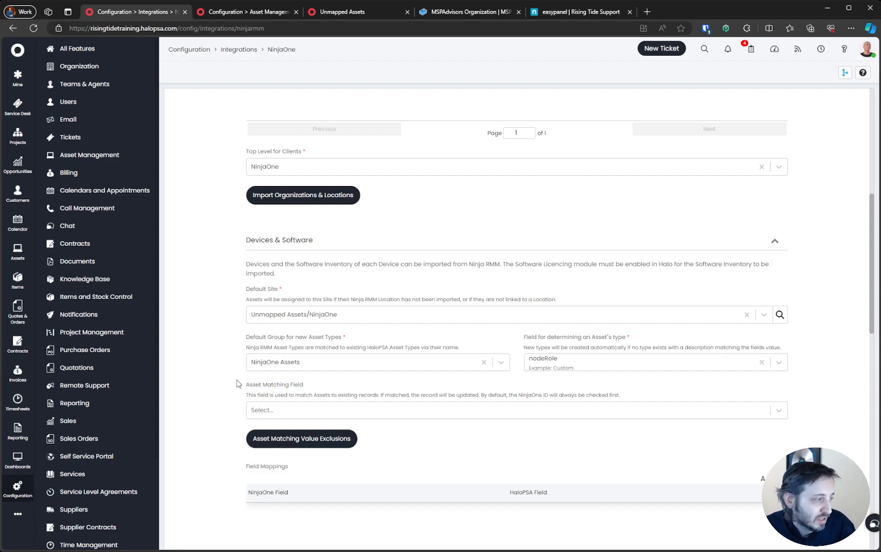
{"action": "scroll", "coordinate": [238, 338], "scroll_direction": "down", "scroll_amount": 1}
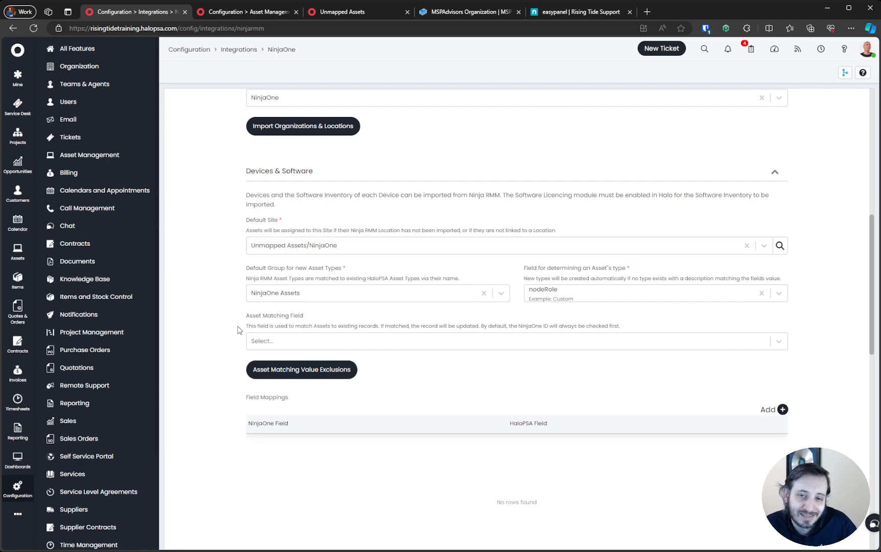
{"action": "left_click", "coordinate": [274, 338]}
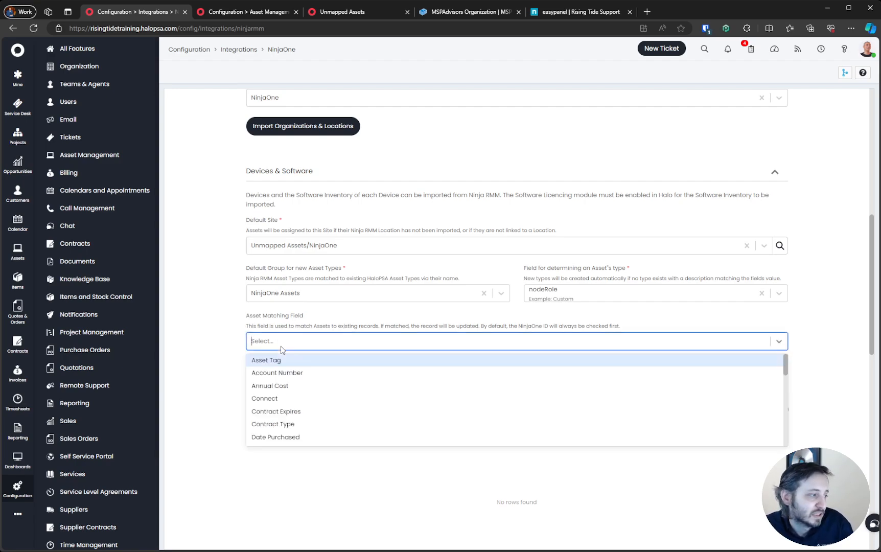
{"action": "type", "text": "serial"}
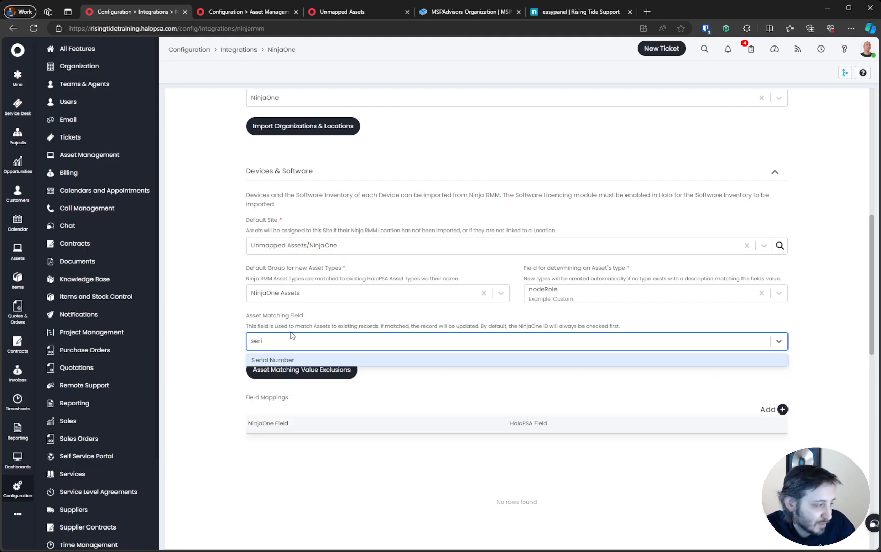
{"action": "left_click", "coordinate": [304, 356]}
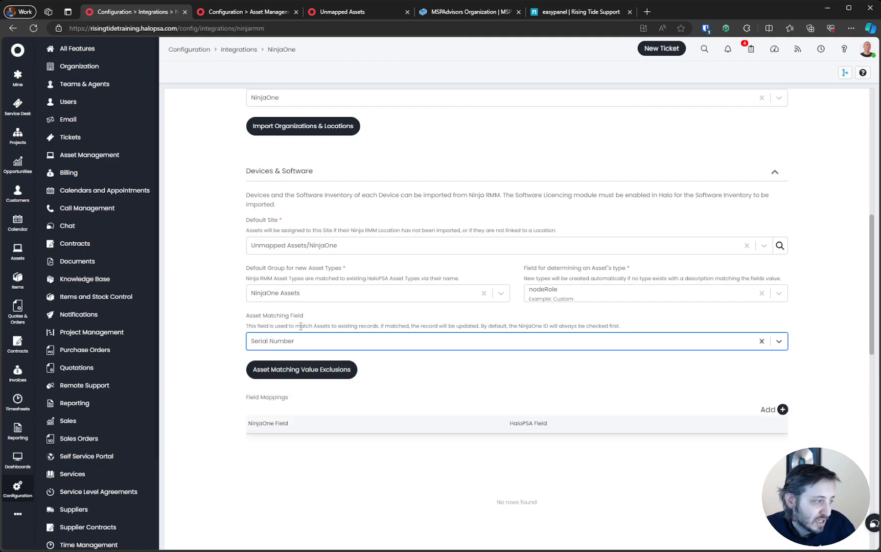
{"action": "left_click_drag", "start_coordinate": [234, 312], "coordinate": [657, 384]}
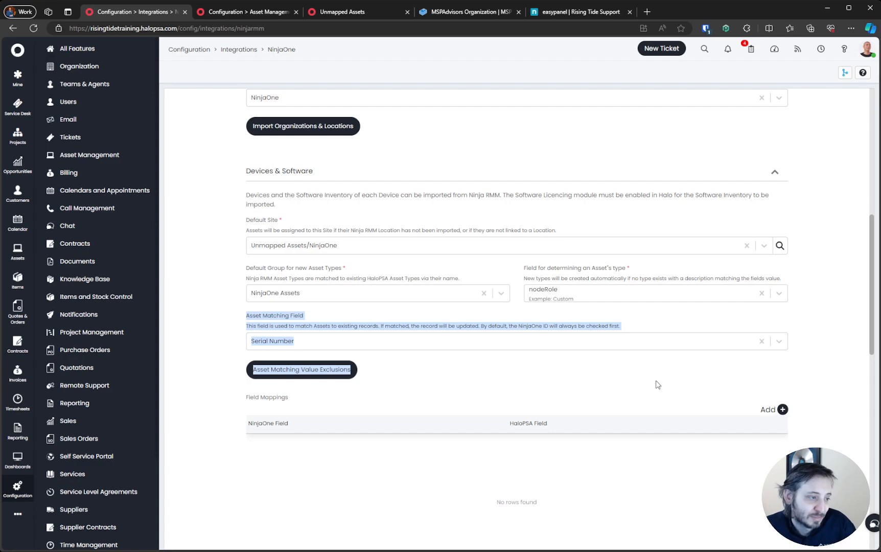
{"action": "left_click", "coordinate": [564, 392]}
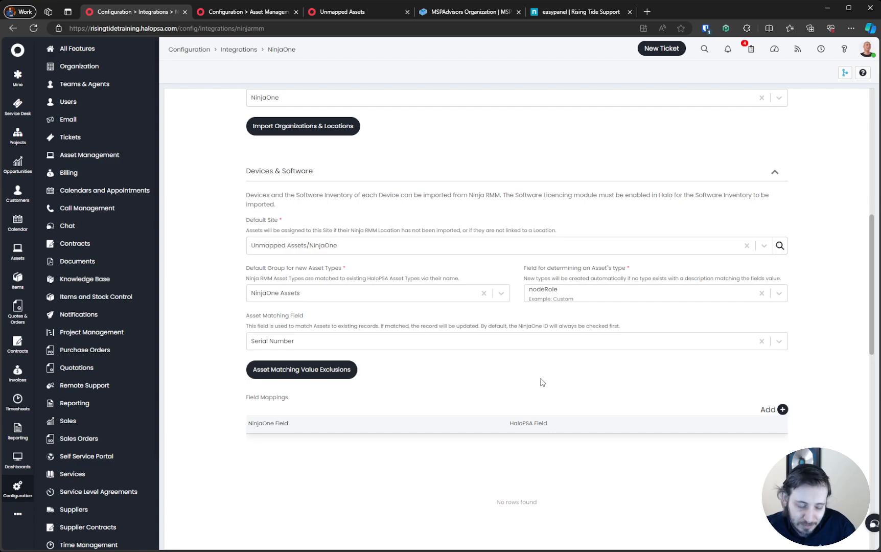
{"action": "left_click_drag", "start_coordinate": [244, 309], "coordinate": [533, 348]}
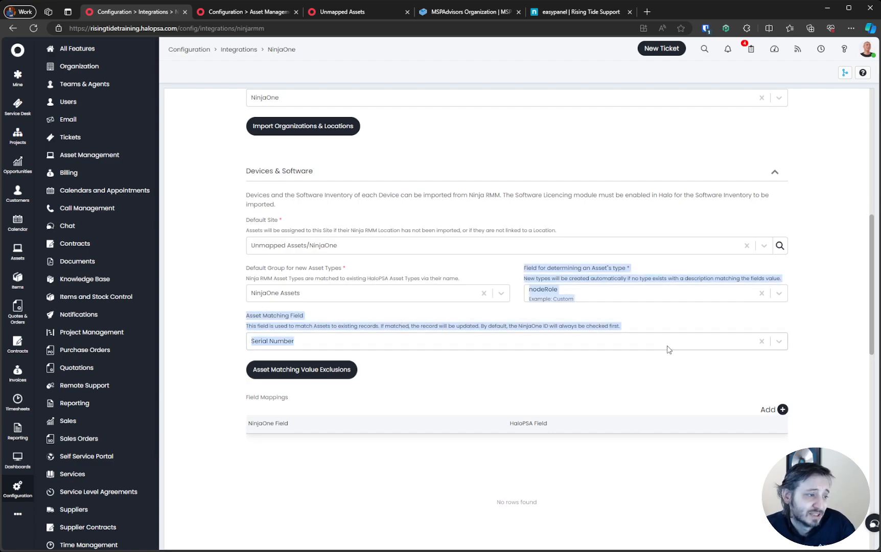
{"action": "left_click", "coordinate": [665, 370]}
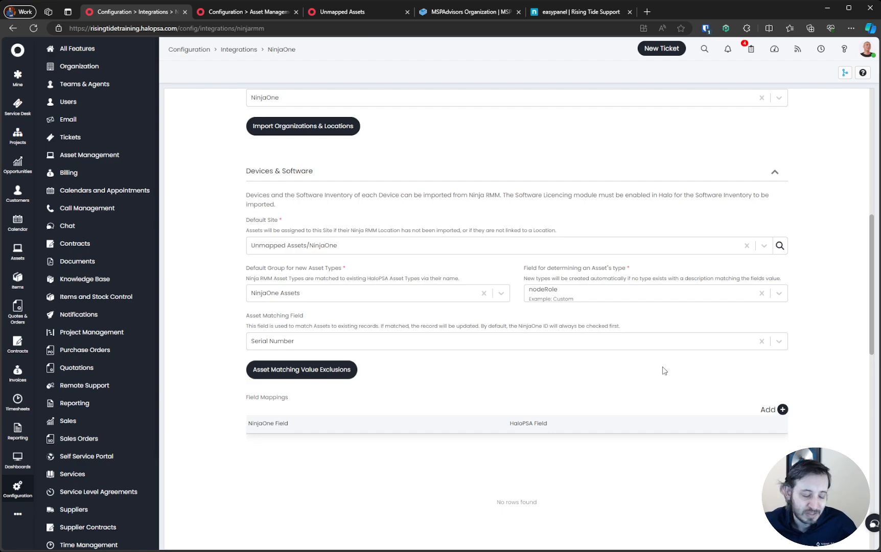
- Start a new field mapping in the Devices & Software section with the field type Asset Field
{"action": "scroll", "coordinate": [663, 371], "scroll_direction": "down", "scroll_amount": 1}
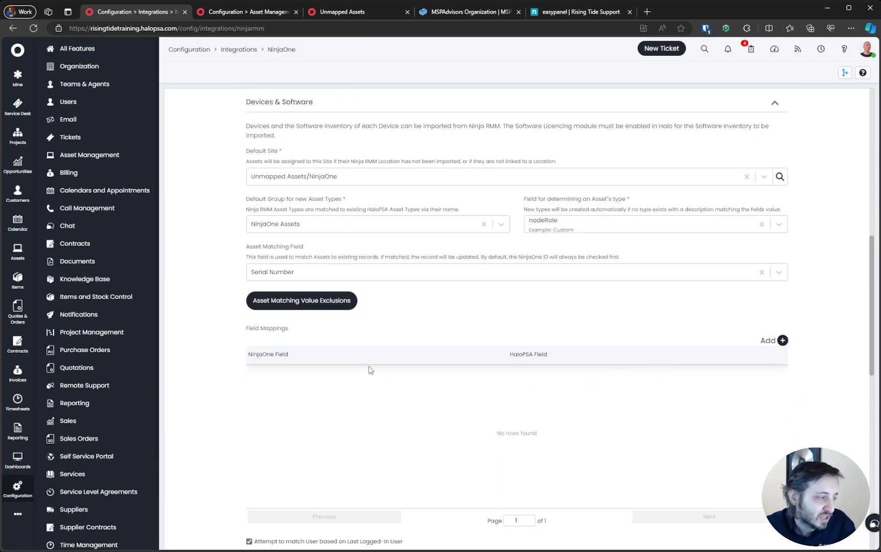
{"action": "left_click_drag", "start_coordinate": [236, 329], "coordinate": [737, 365]}
{"action": "left_click", "coordinate": [655, 428]}
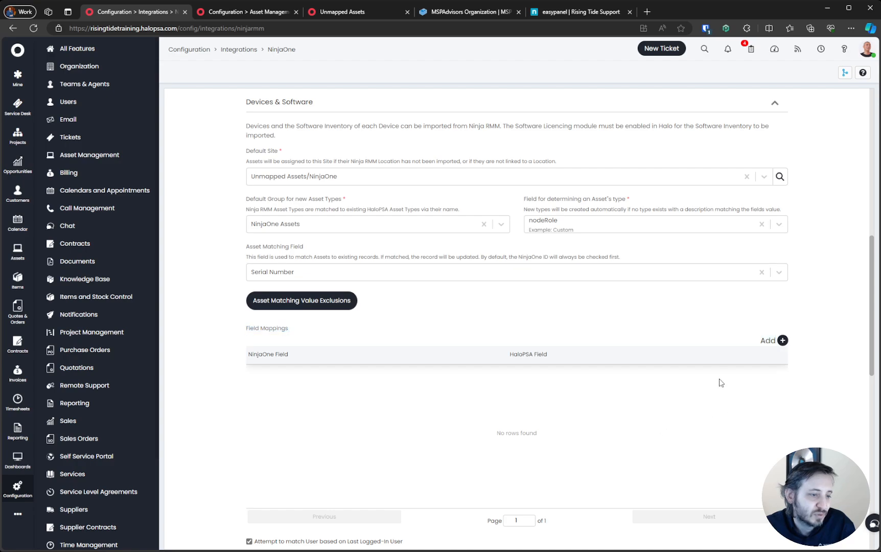
{"action": "left_click", "coordinate": [781, 340]}
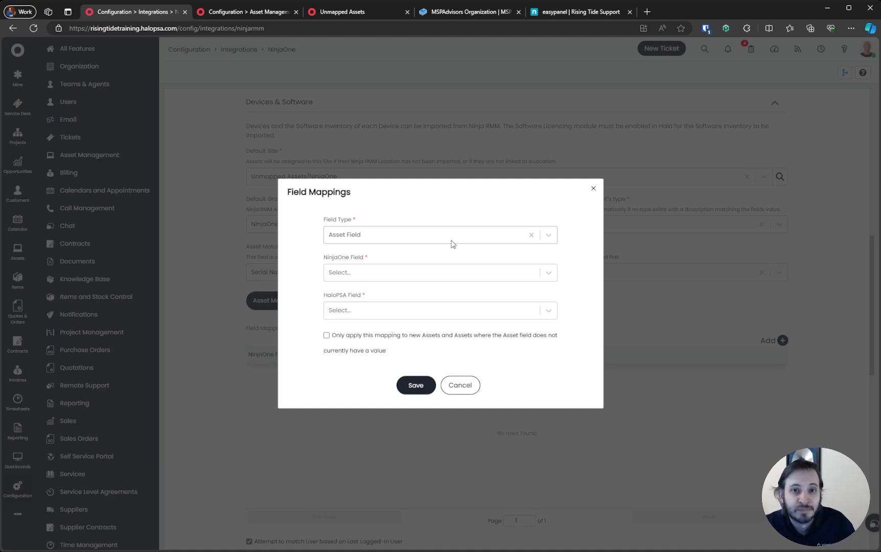
{"action": "left_click", "coordinate": [397, 234]}
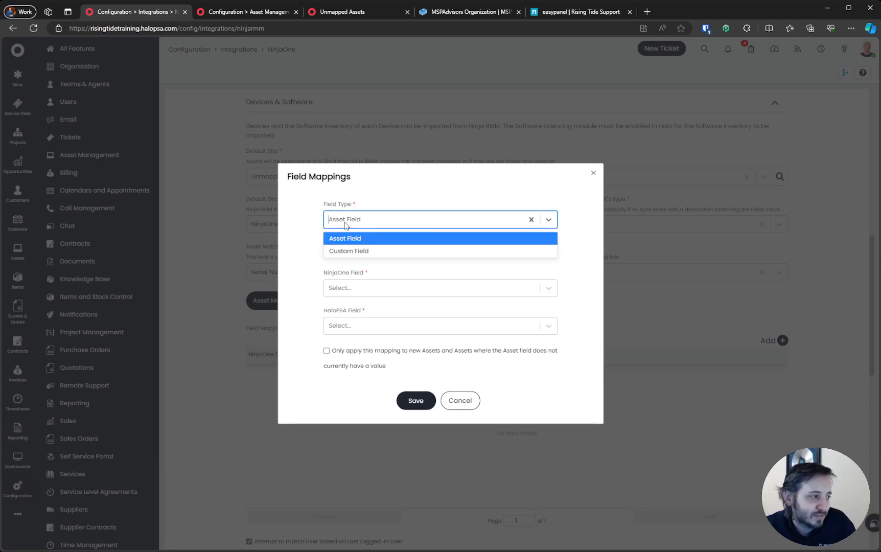
{"action": "left_click", "coordinate": [381, 239]}
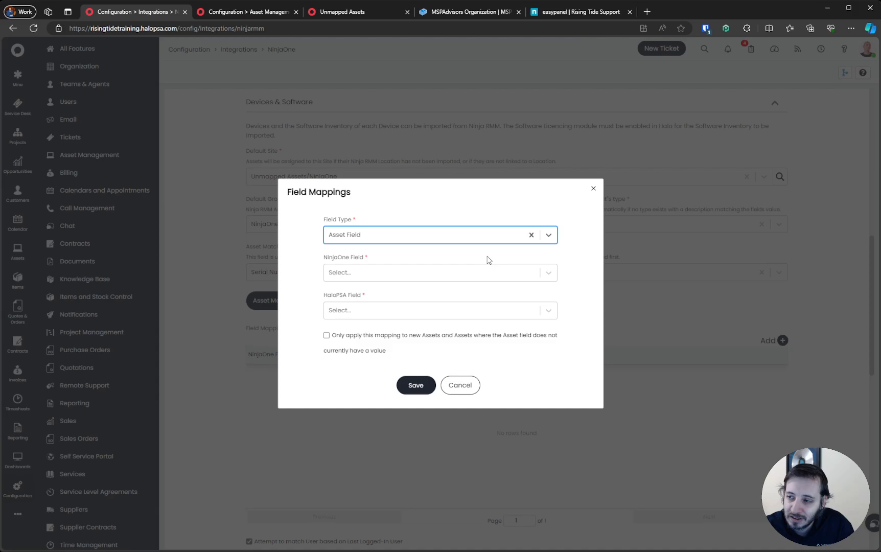
{"action": "left_click_drag", "start_coordinate": [312, 251], "coordinate": [355, 252]}
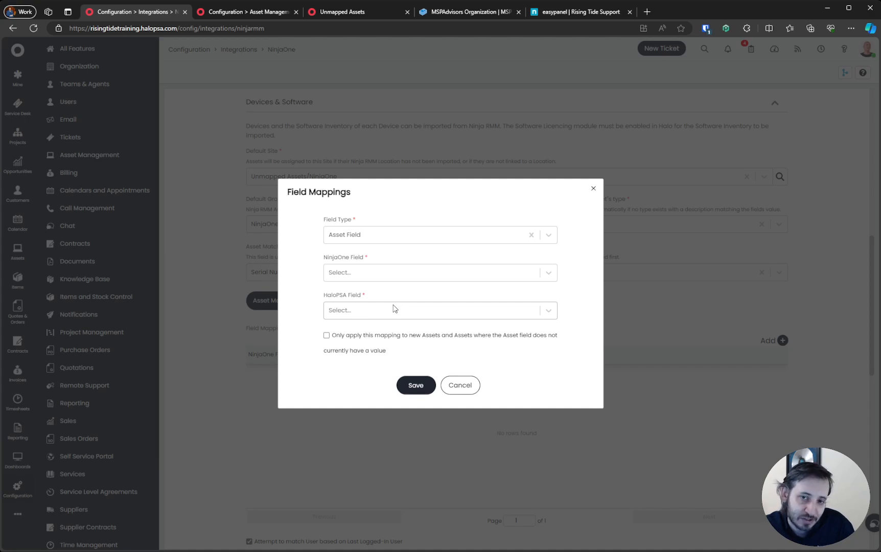
- Set the NinjaOne field of the new mapping to name
{"action": "left_click", "coordinate": [381, 274]}
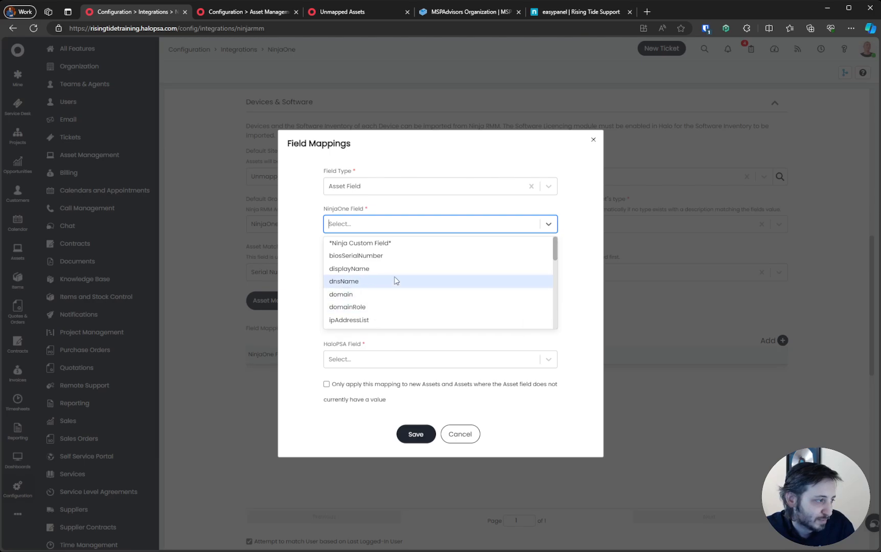
{"action": "scroll", "coordinate": [396, 279], "scroll_direction": "down", "scroll_amount": 4}
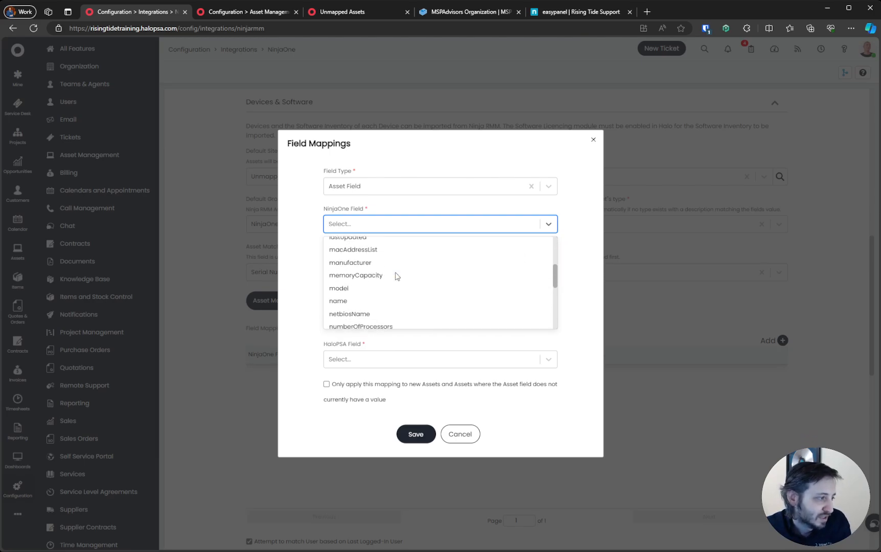
{"action": "scroll", "coordinate": [393, 284], "scroll_direction": "down", "scroll_amount": 1}
{"action": "left_click", "coordinate": [388, 290]}
{"action": "left_click_drag", "start_coordinate": [322, 255], "coordinate": [466, 295]}
{"action": "left_click", "coordinate": [427, 305]}
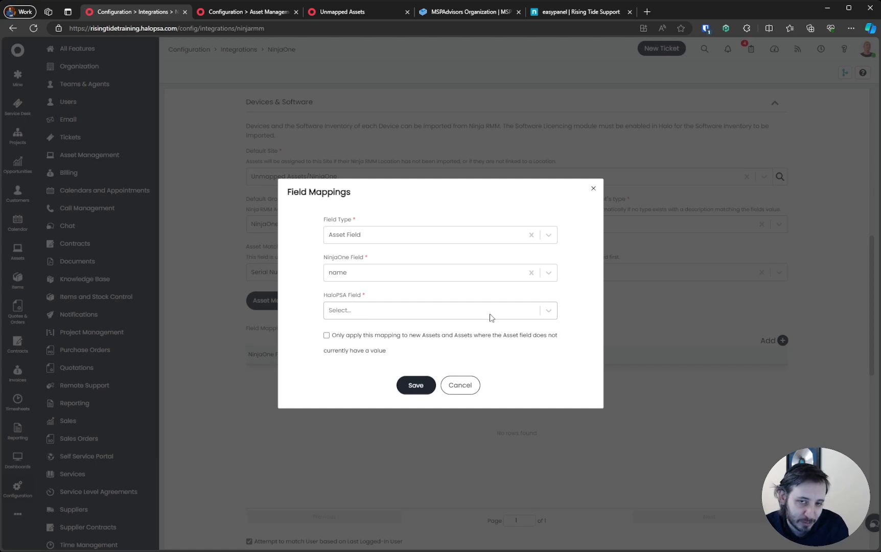
- Set the HaloPSA field of the mapping to Asset Tag and look through the other available HaloPSA fields
{"action": "left_click_drag", "start_coordinate": [306, 261], "coordinate": [442, 293]}
{"action": "left_click", "coordinate": [433, 307]}
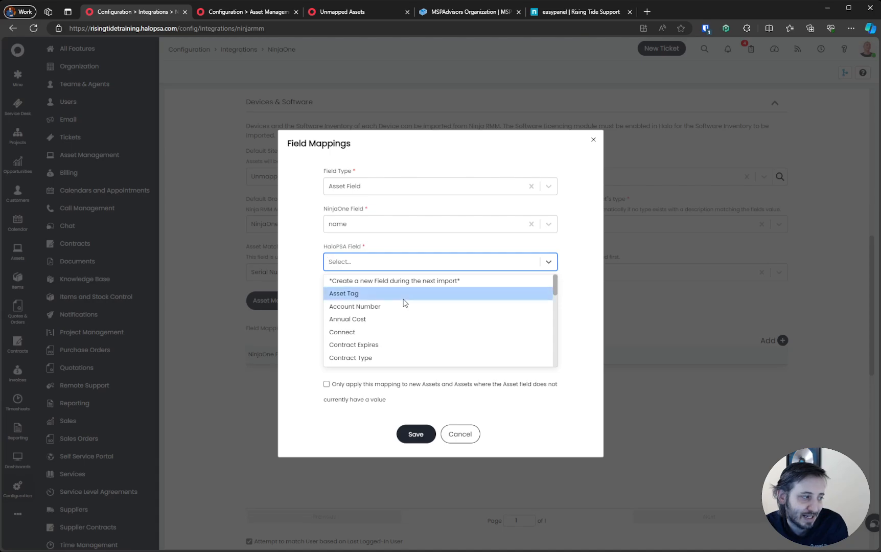
{"action": "left_click", "coordinate": [403, 299]}
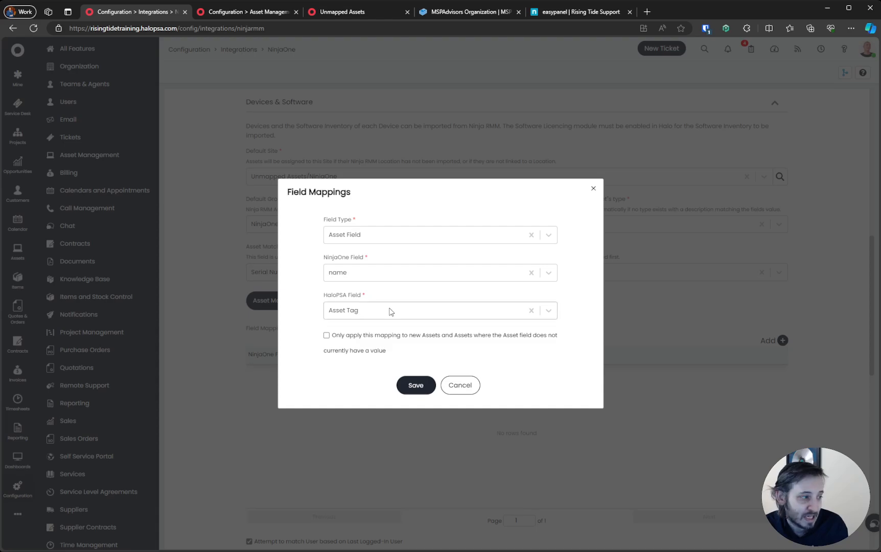
{"action": "left_click", "coordinate": [389, 310]}
{"action": "scroll", "coordinate": [392, 312], "scroll_direction": "down", "scroll_amount": 5}
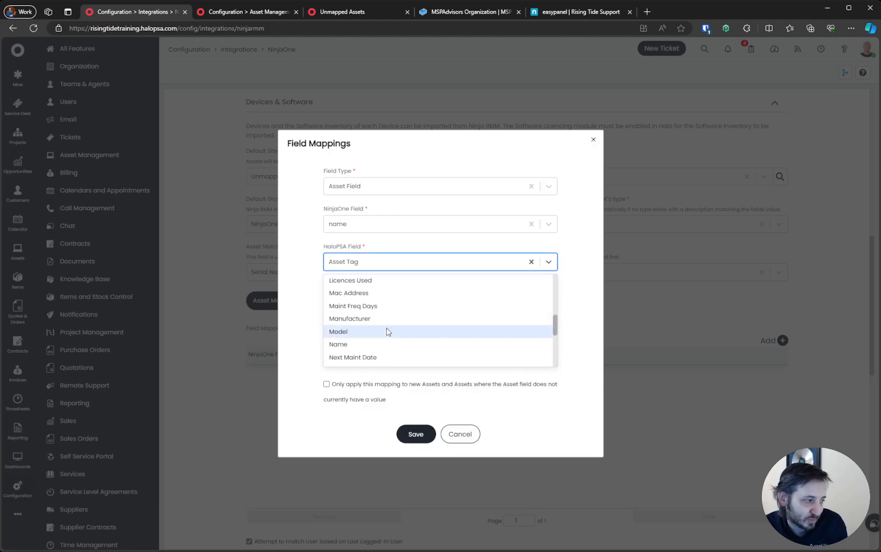
{"action": "scroll", "coordinate": [384, 310], "scroll_direction": "up", "scroll_amount": 6}
{"action": "left_click", "coordinate": [391, 254]}
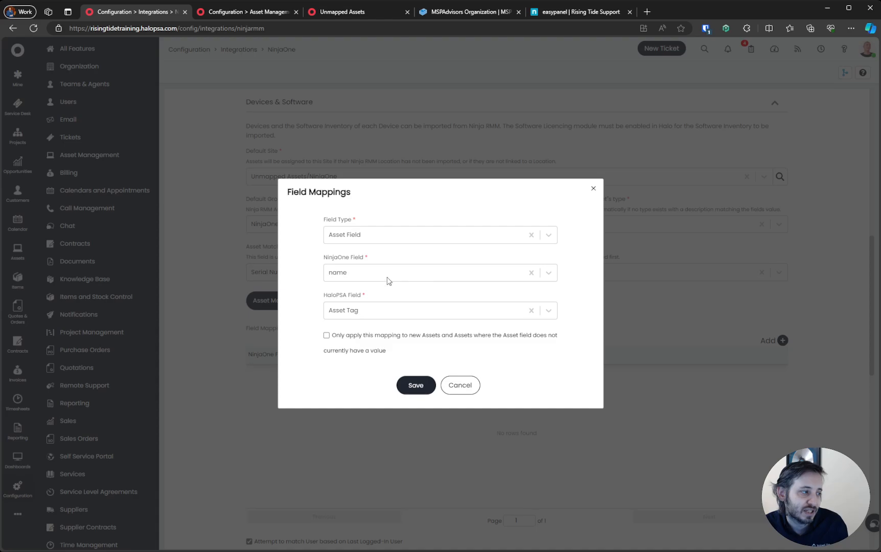
- Open the assets list in a separate browser tab and open the MSPAdvisors LLC laptop record
{"action": "left_click", "coordinate": [258, 12]}
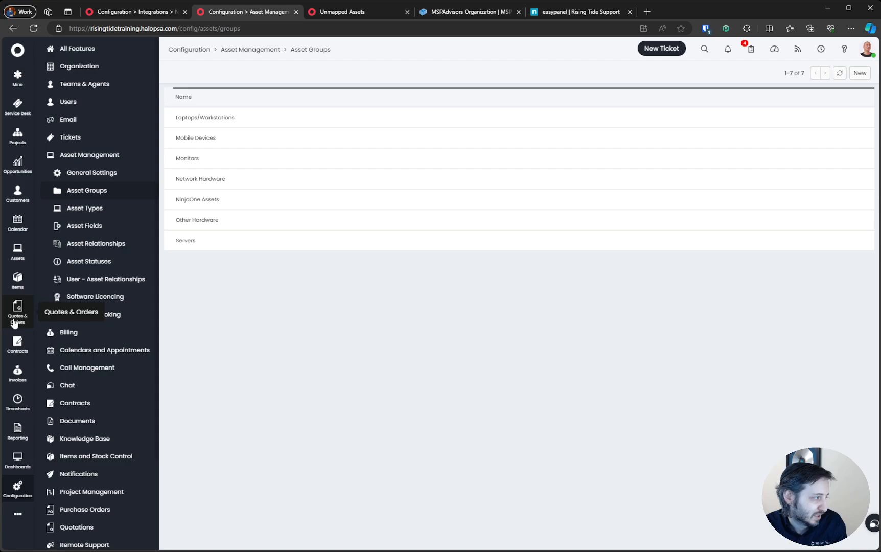
{"action": "middle_click", "coordinate": [17, 249]}
{"action": "left_click", "coordinate": [360, 12]}
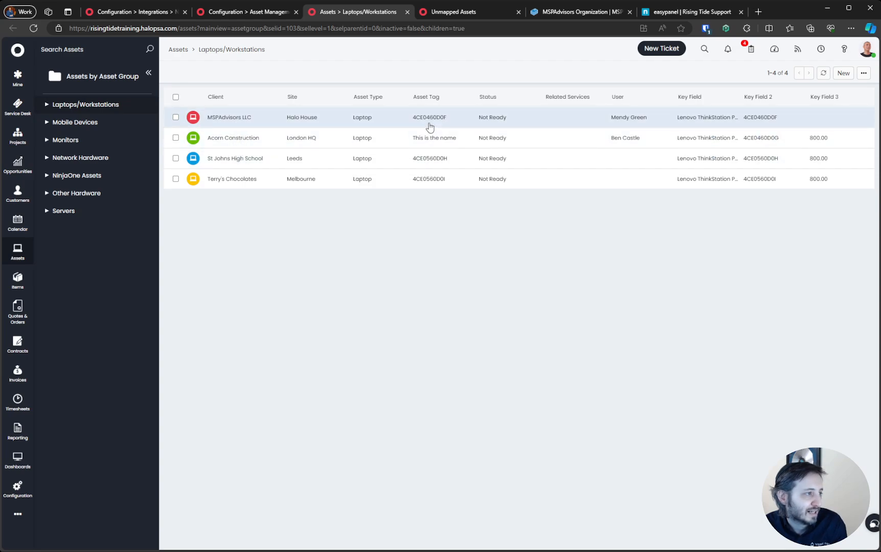
{"action": "left_click", "coordinate": [284, 123]}
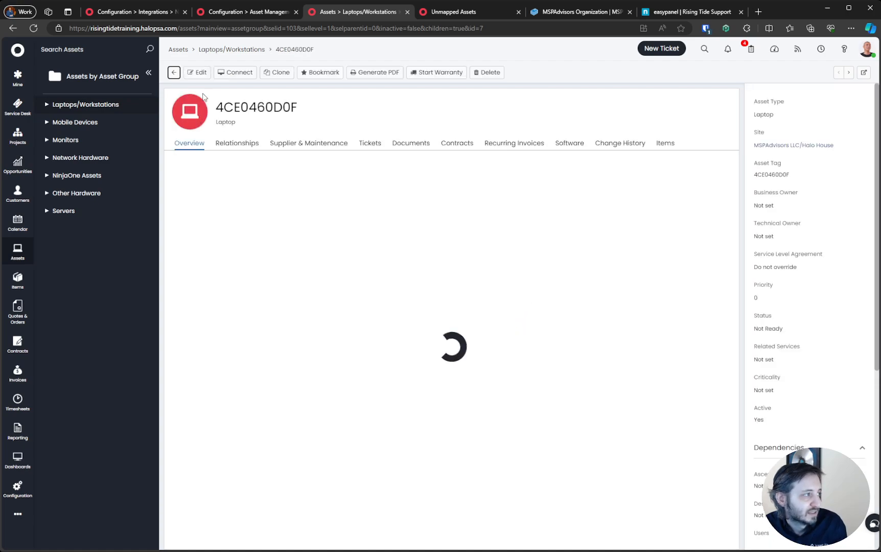
- Examine how the laptop's title relates to its Asset Tag, and review its dependencies and additional details
{"action": "left_click_drag", "start_coordinate": [223, 108], "coordinate": [289, 114]}
{"action": "double_click", "coordinate": [290, 114]}
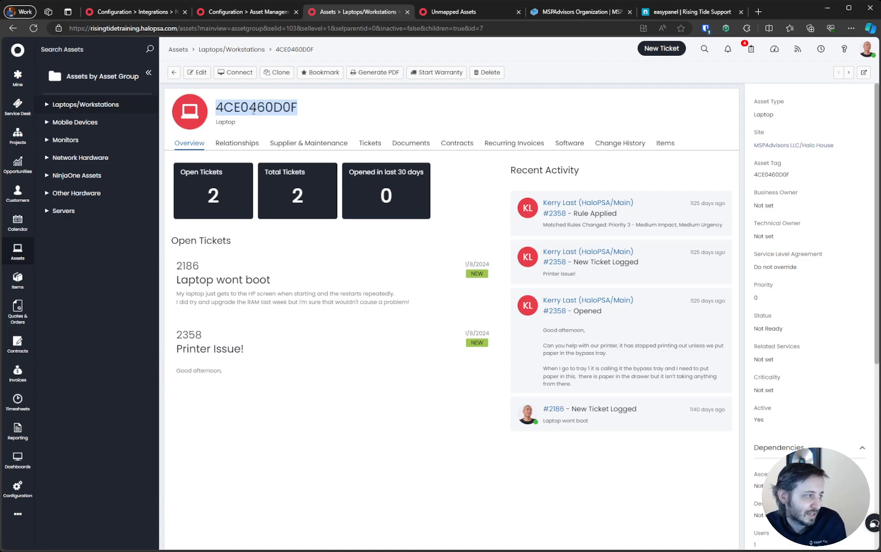
{"action": "left_click", "coordinate": [253, 110]}
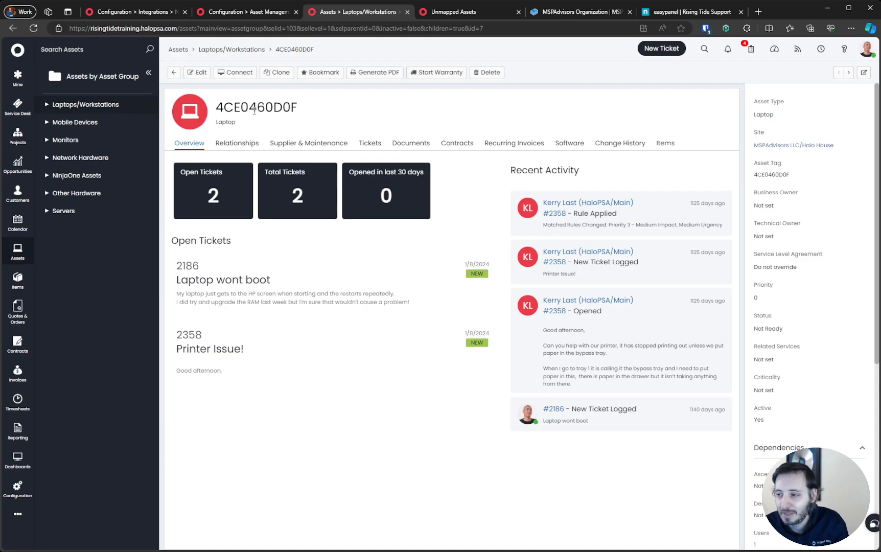
{"action": "double_click", "coordinate": [254, 110]}
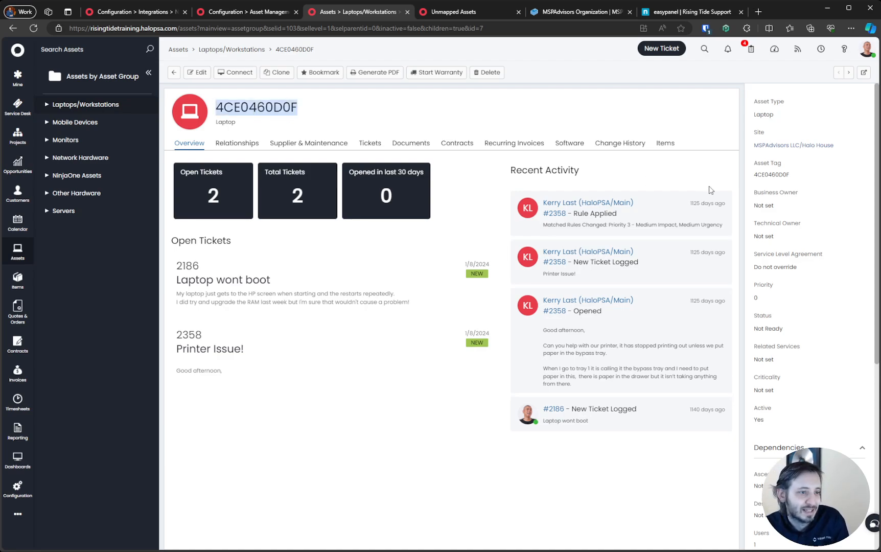
{"action": "left_click_drag", "start_coordinate": [754, 162], "coordinate": [792, 184]}
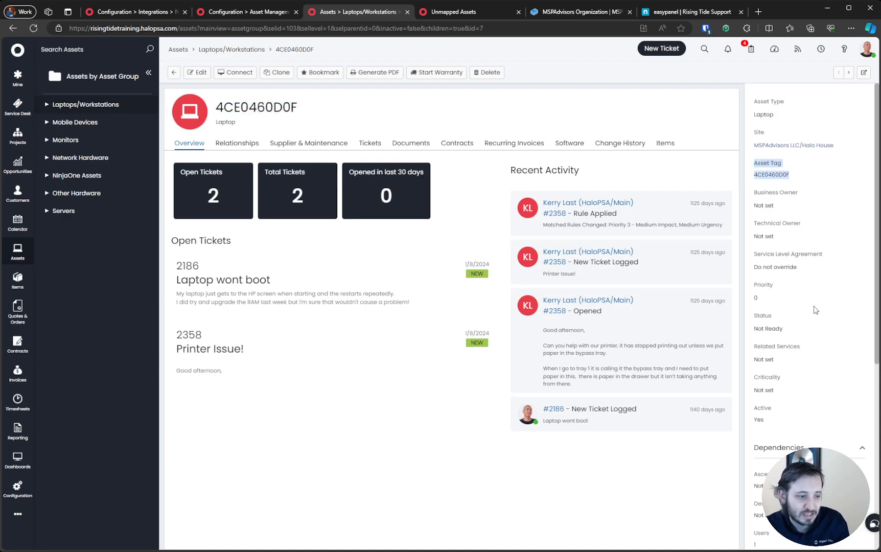
{"action": "scroll", "coordinate": [822, 329], "scroll_direction": "down", "scroll_amount": 4}
{"action": "scroll", "coordinate": [823, 333], "scroll_direction": "down", "scroll_amount": 2}
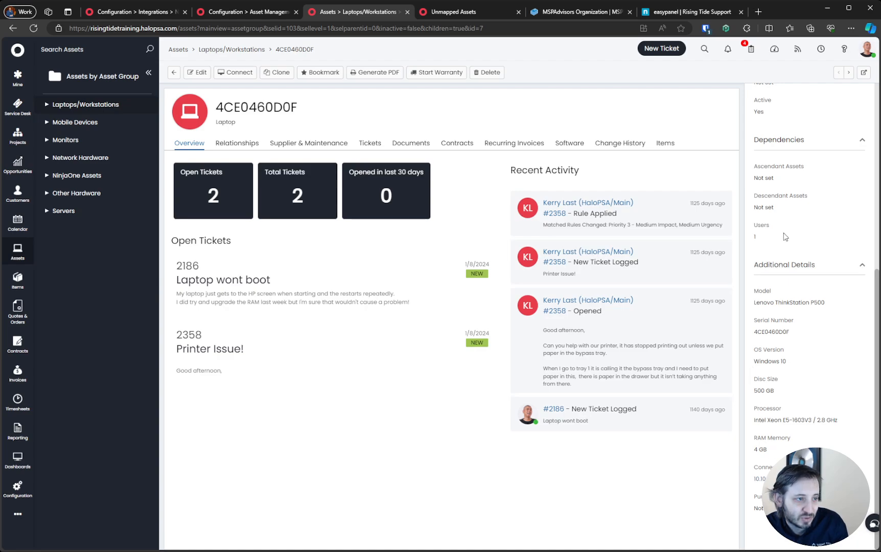
{"action": "scroll", "coordinate": [786, 234], "scroll_direction": "up", "scroll_amount": 1}
{"action": "scroll", "coordinate": [800, 296], "scroll_direction": "up", "scroll_amount": 1}
{"action": "scroll", "coordinate": [800, 297], "scroll_direction": "up", "scroll_amount": 2}
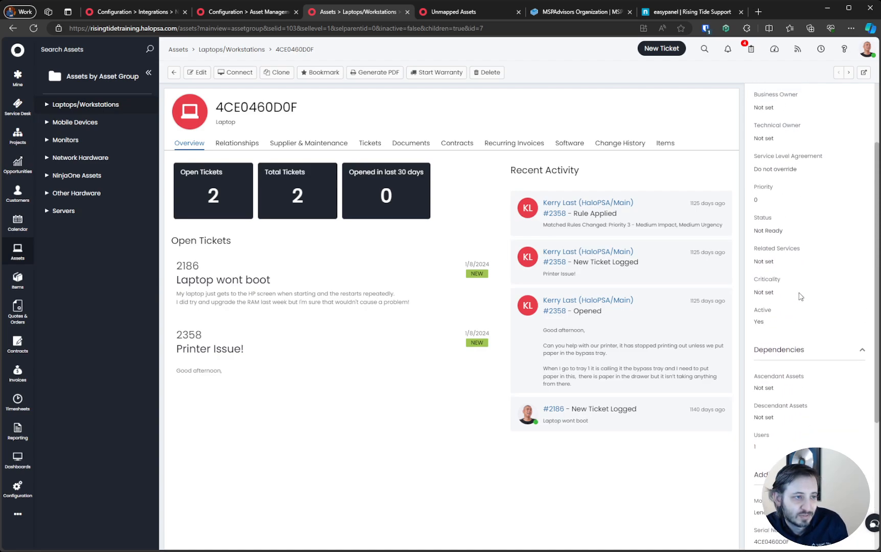
{"action": "scroll", "coordinate": [800, 297], "scroll_direction": "up", "scroll_amount": 1}
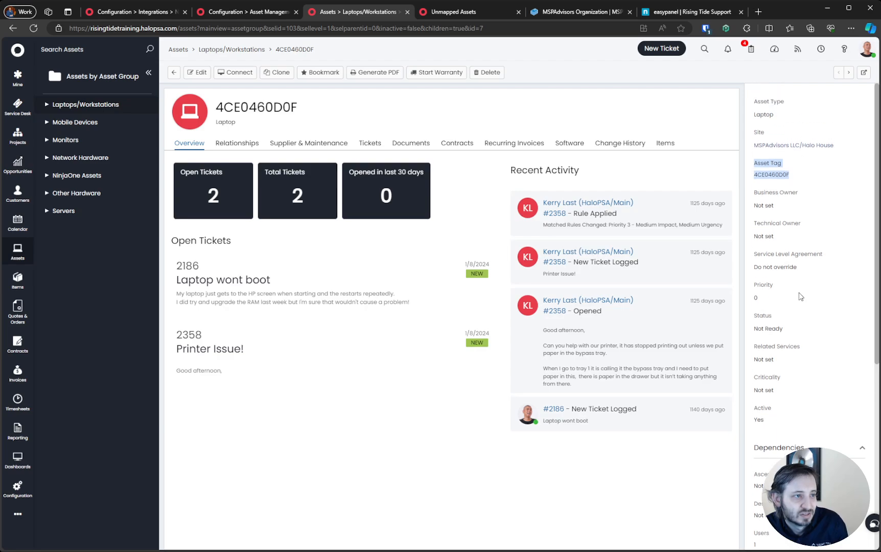
{"action": "scroll", "coordinate": [800, 297], "scroll_direction": "down", "scroll_amount": 4}
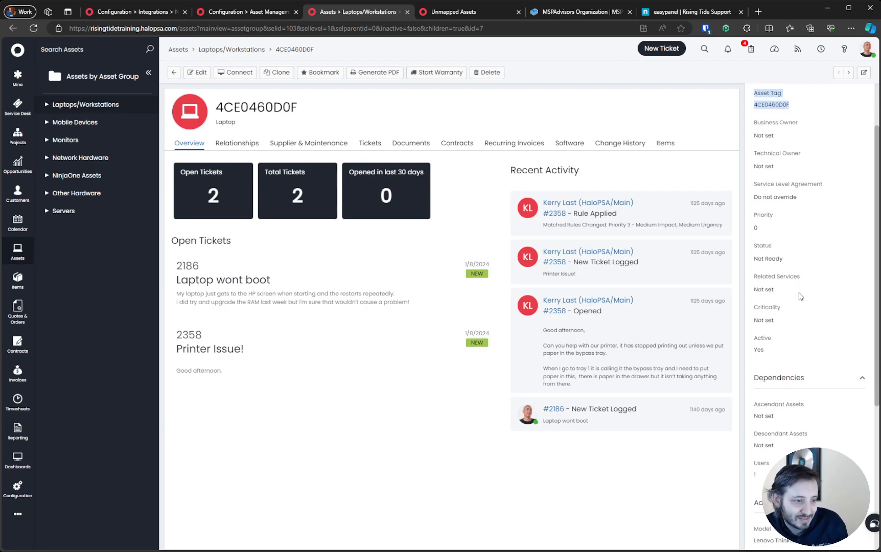
{"action": "scroll", "coordinate": [801, 296], "scroll_direction": "down", "scroll_amount": 2}
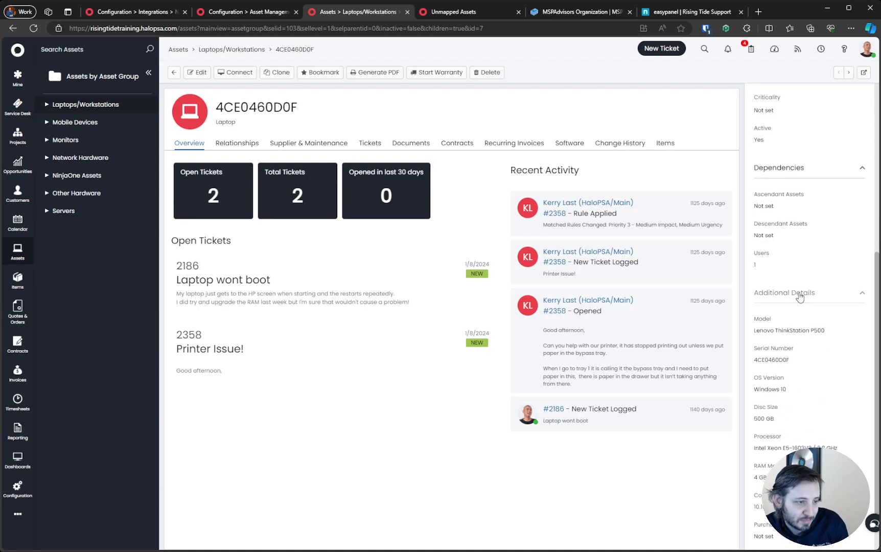
{"action": "scroll", "coordinate": [800, 297], "scroll_direction": "up", "scroll_amount": 6}
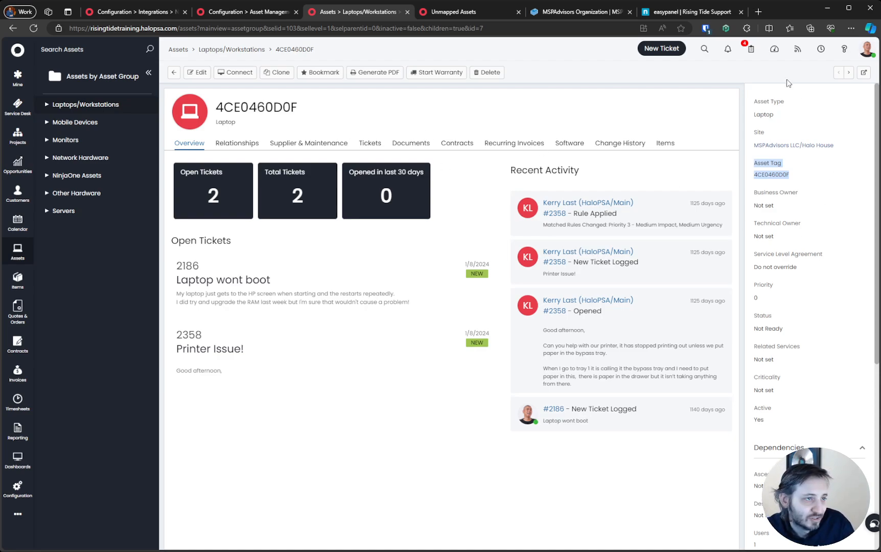
{"action": "scroll", "coordinate": [838, 256], "scroll_direction": "down", "scroll_amount": 5}
{"action": "double_click", "coordinate": [281, 110]}
- Return to the NinjaOne integration page, keep Asset Tag as the HaloPSA field and save the name mapping
{"action": "left_click", "coordinate": [258, 15]}
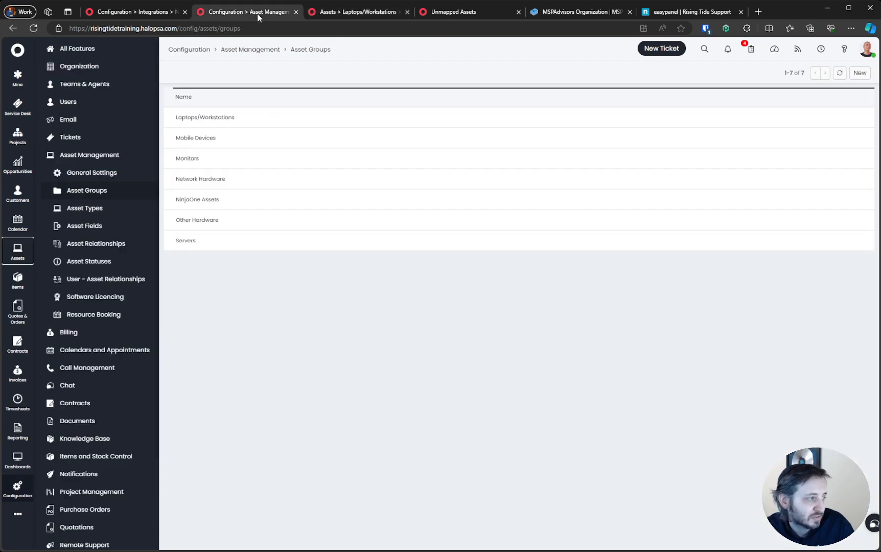
{"action": "left_click", "coordinate": [127, 7]}
{"action": "left_click", "coordinate": [368, 308]}
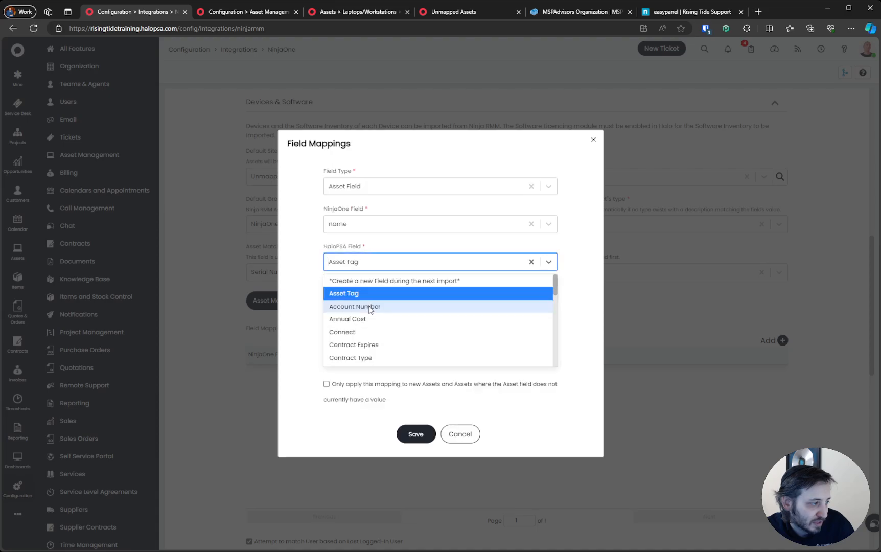
{"action": "left_click", "coordinate": [361, 295]}
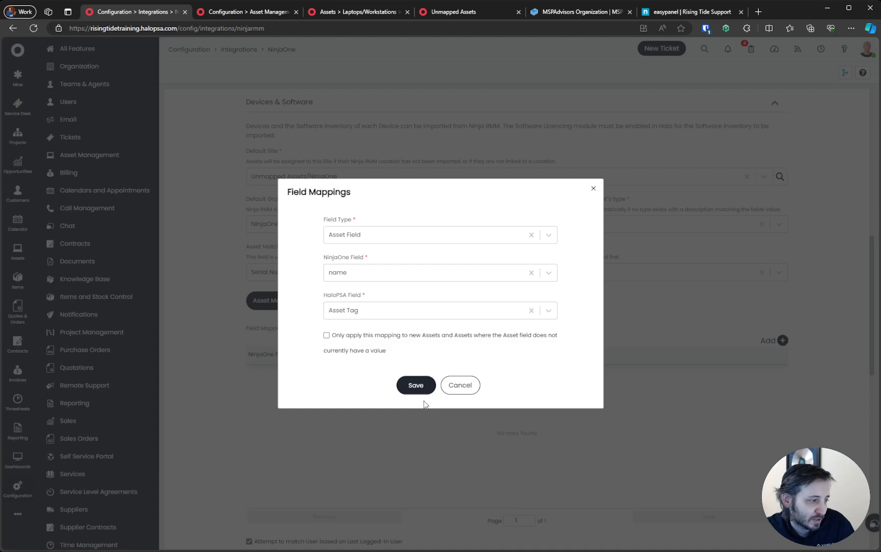
{"action": "left_click", "coordinate": [415, 384]}
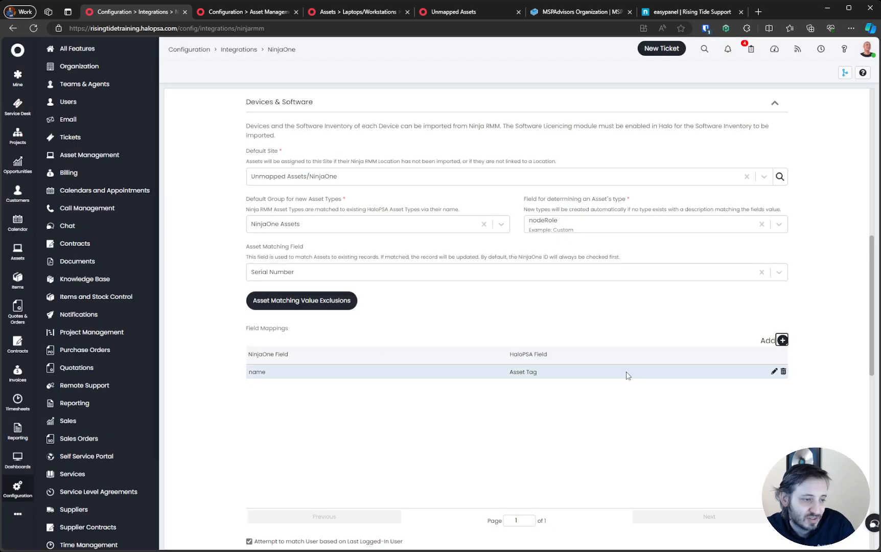
{"action": "left_click", "coordinate": [782, 339]}
{"action": "left_click", "coordinate": [460, 384]}
{"action": "left_click_drag", "start_coordinate": [241, 248], "coordinate": [416, 292]}
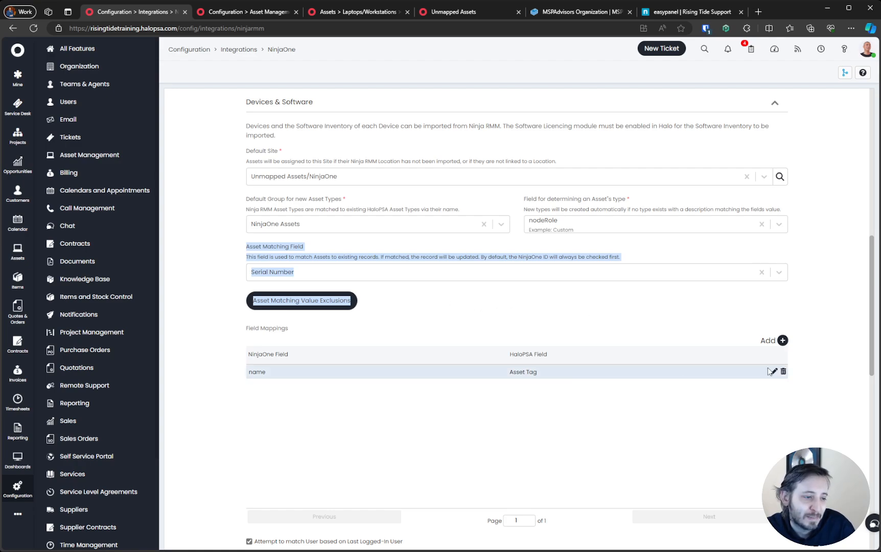
- Add a field mapping from the NinjaOne biosSerialNumber field to the HaloPSA Serial Number field and save it
{"action": "left_click", "coordinate": [786, 344]}
{"action": "left_click", "coordinate": [362, 272]}
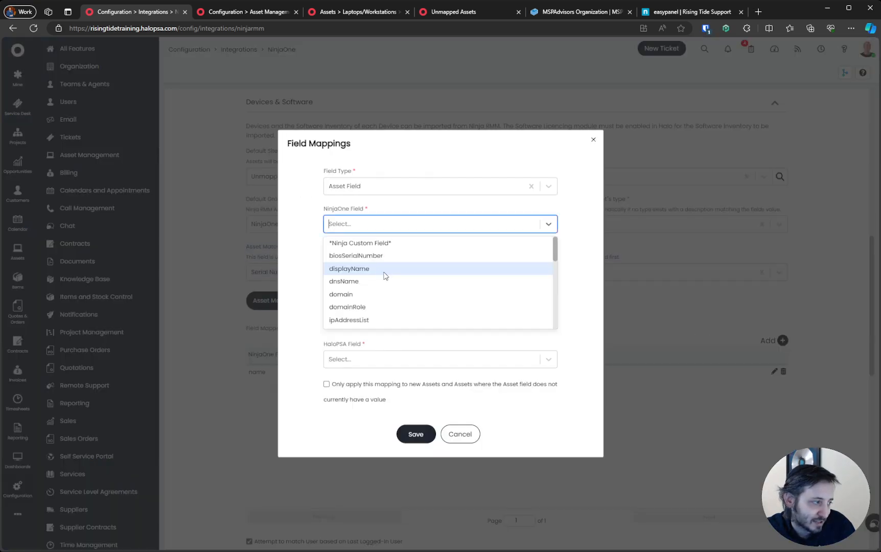
{"action": "type", "text": "serial"}
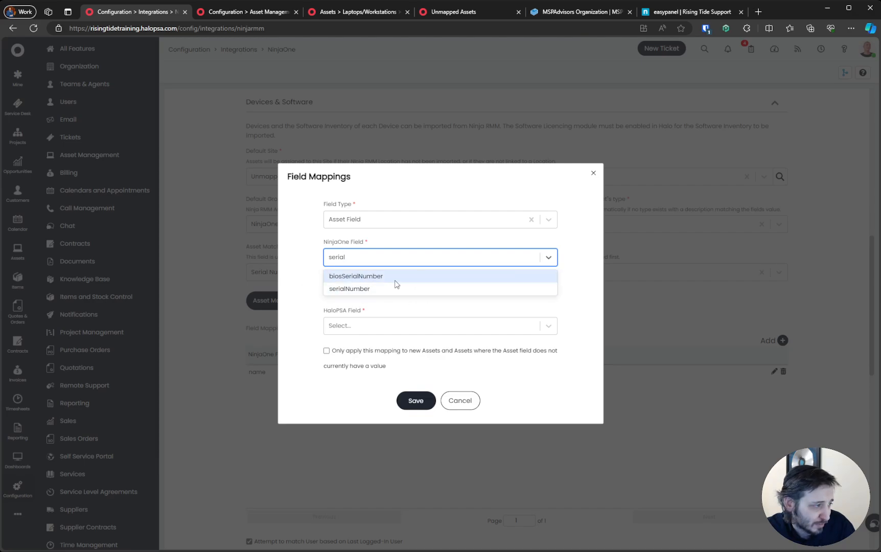
{"action": "left_click", "coordinate": [401, 278]}
{"action": "left_click", "coordinate": [386, 309]}
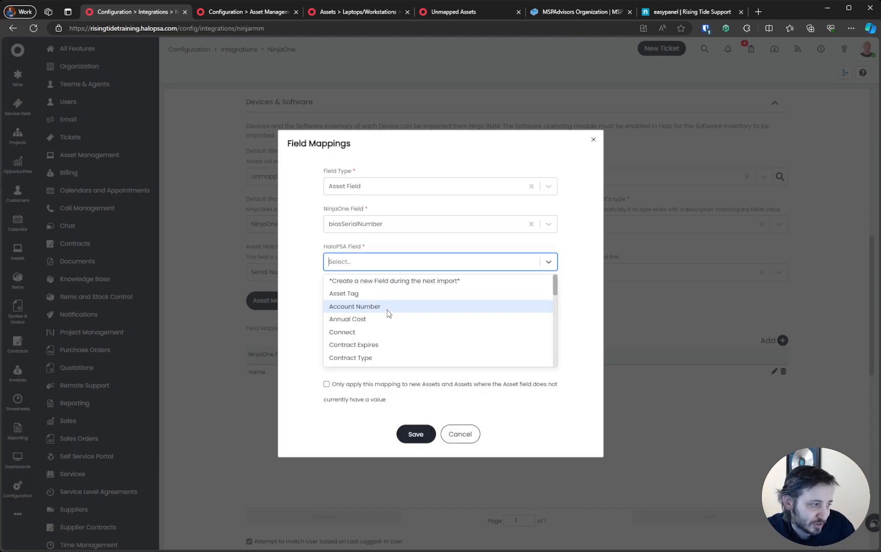
{"action": "type", "text": "serial"}
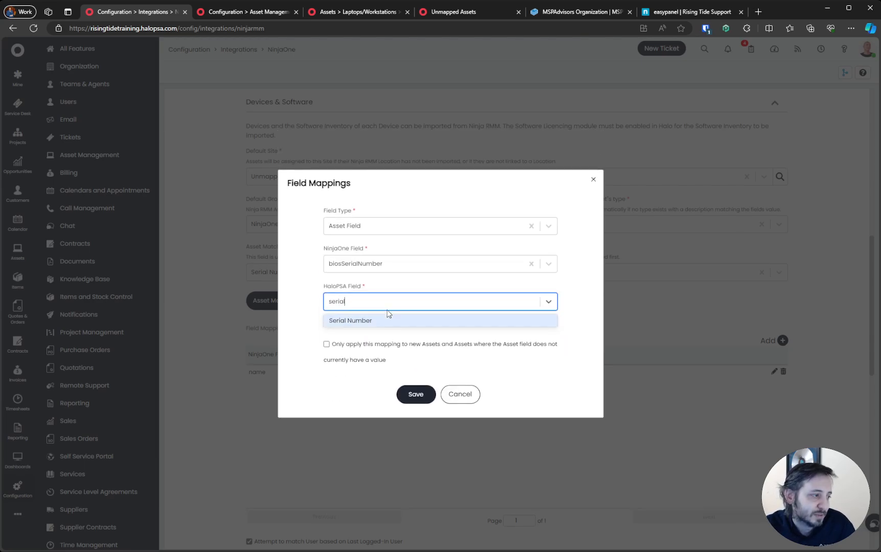
{"action": "left_click", "coordinate": [388, 317]}
{"action": "left_click", "coordinate": [414, 386]}
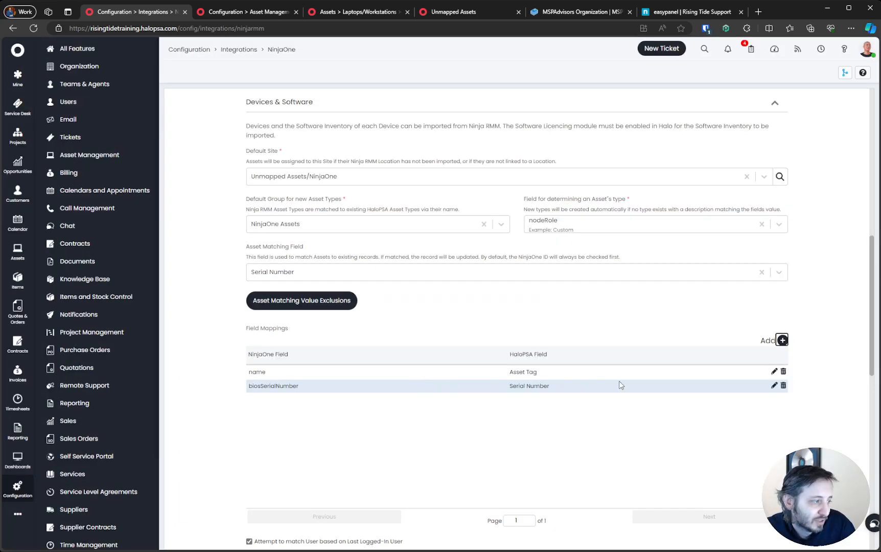
- Add a field mapping from NinjaOne osName to HaloPSA OS Version and save it
{"action": "left_click", "coordinate": [785, 344]}
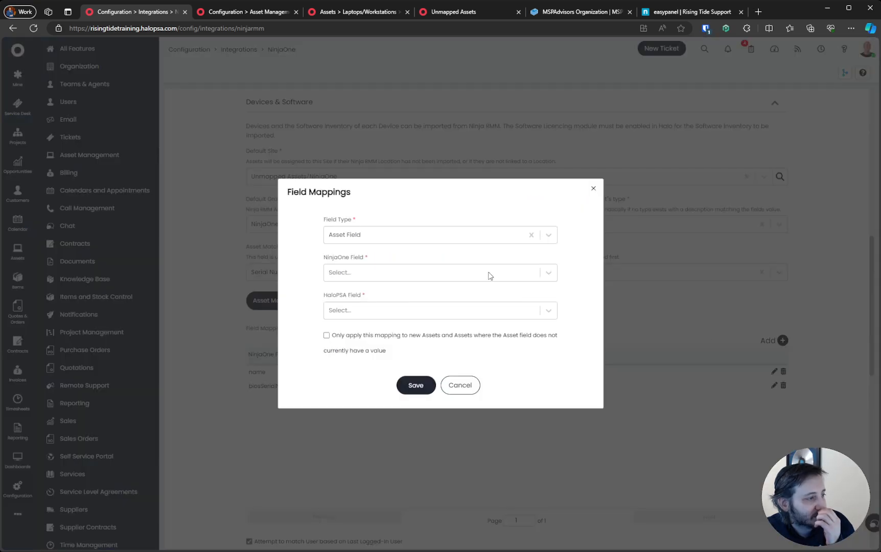
{"action": "left_click", "coordinate": [409, 274]}
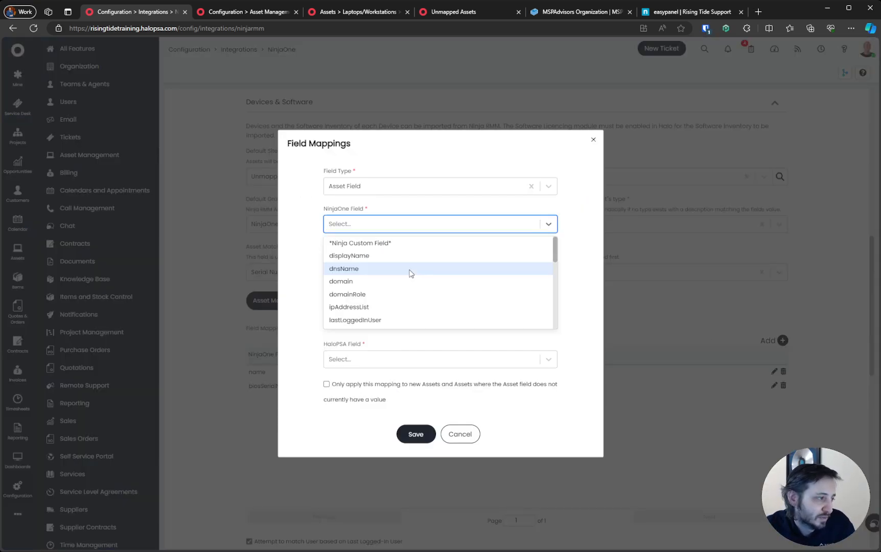
{"action": "type", "text": "oos"}
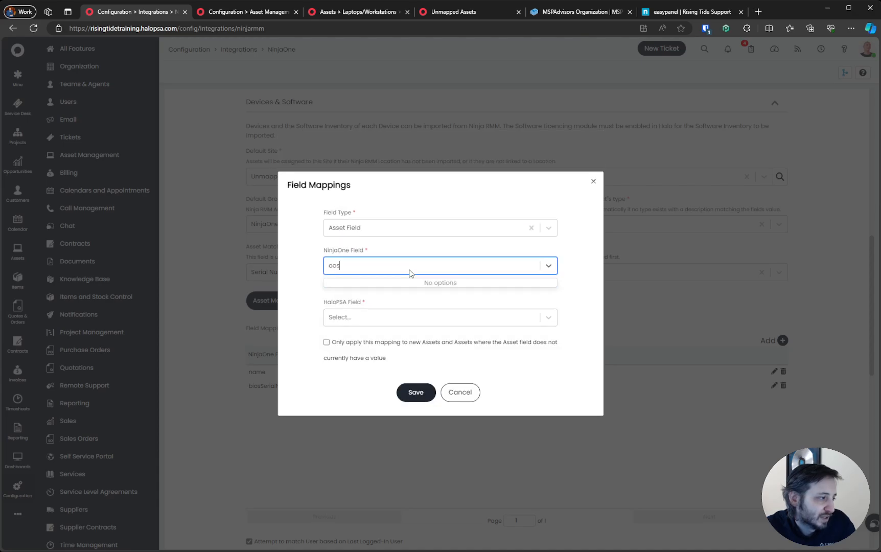
{"action": "key", "text": "BackSpace"}
{"action": "key", "text": "BackSpace"}
{"action": "type", "text": "s"}
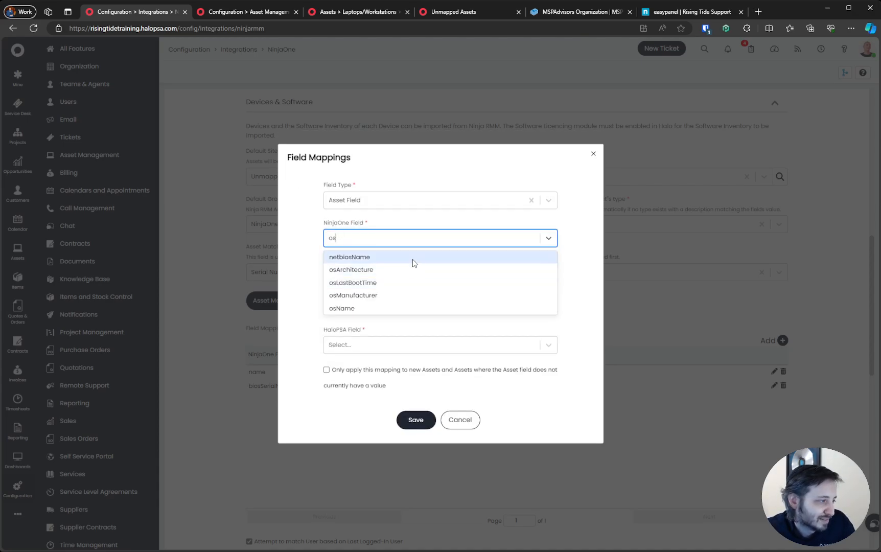
{"action": "left_click", "coordinate": [409, 310]}
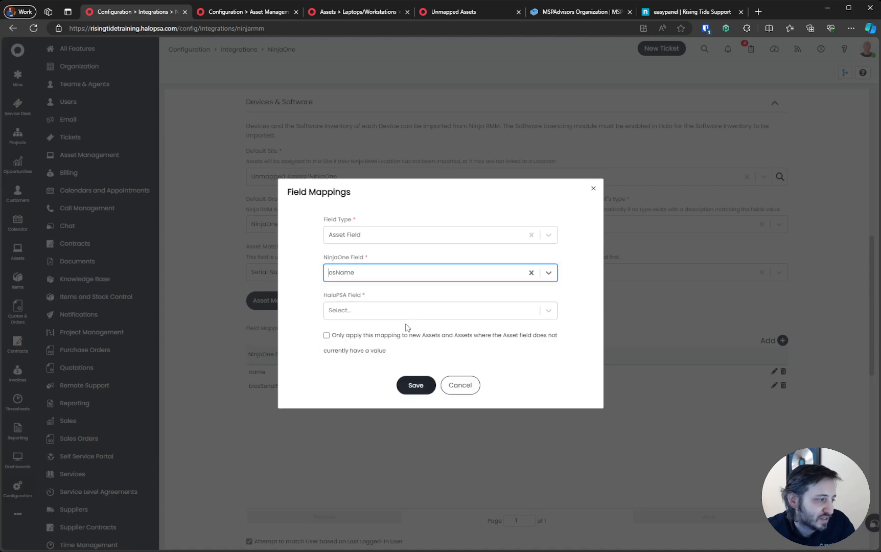
{"action": "left_click", "coordinate": [404, 312]}
{"action": "type", "text": "os"}
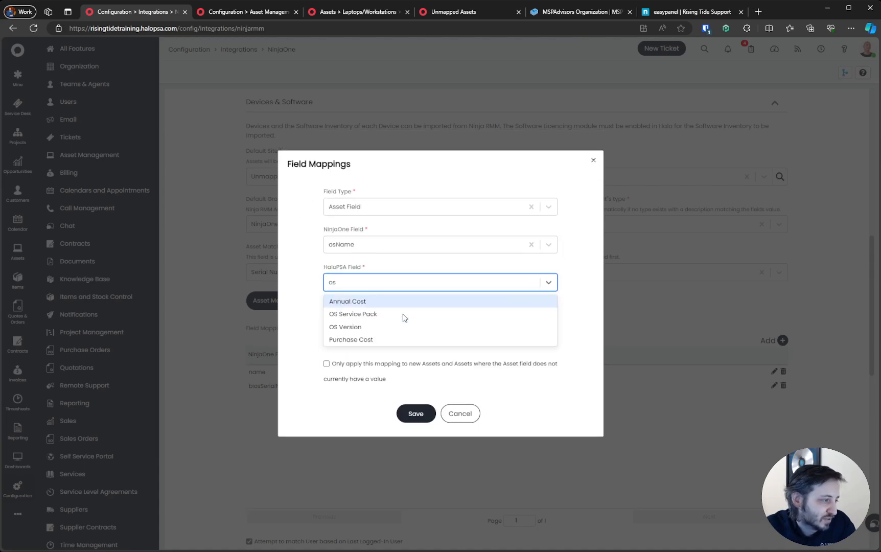
{"action": "left_click", "coordinate": [417, 386]}
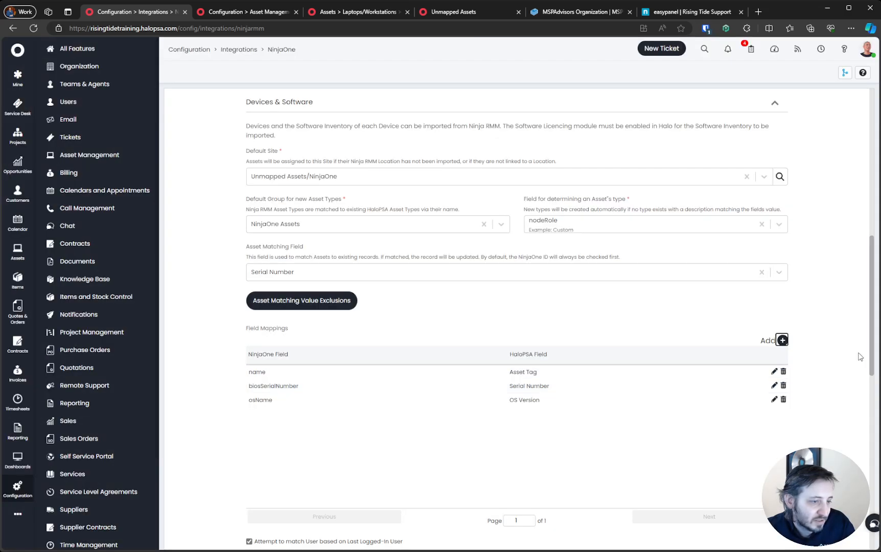
- Add a field mapping from NinjaOne manufacturer to HaloPSA Manufacturer and save it
{"action": "left_click", "coordinate": [782, 340]}
{"action": "left_click", "coordinate": [466, 278]}
{"action": "type", "text": "manu"}
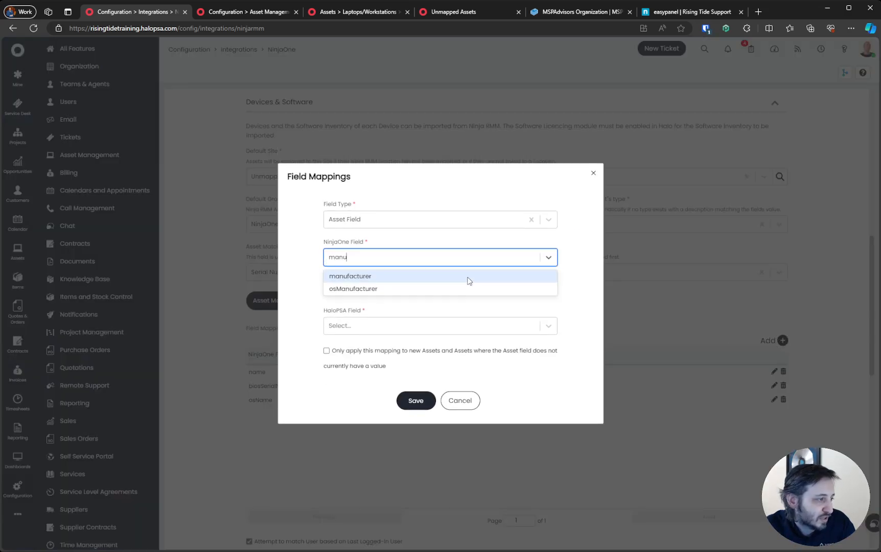
{"action": "key", "text": "Return"}
{"action": "left_click", "coordinate": [475, 306]}
{"action": "type", "text": "manu"}
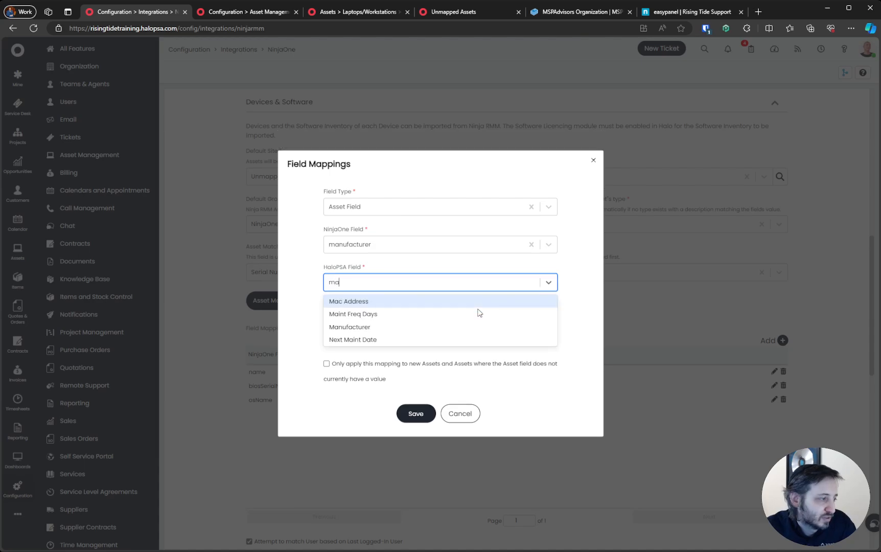
{"action": "key", "text": "Return"}
{"action": "left_click", "coordinate": [433, 387]}
- Add a field mapping from NinjaOne model to HaloPSA Model and save it
{"action": "left_click", "coordinate": [781, 340]}
{"action": "left_click", "coordinate": [433, 272]}
{"action": "type", "text": "model"}
{"action": "key", "text": "Return"}
{"action": "key", "text": "Tab"}
{"action": "type", "text": "model"}
{"action": "key", "text": "Return"}
{"action": "left_click", "coordinate": [418, 383]}
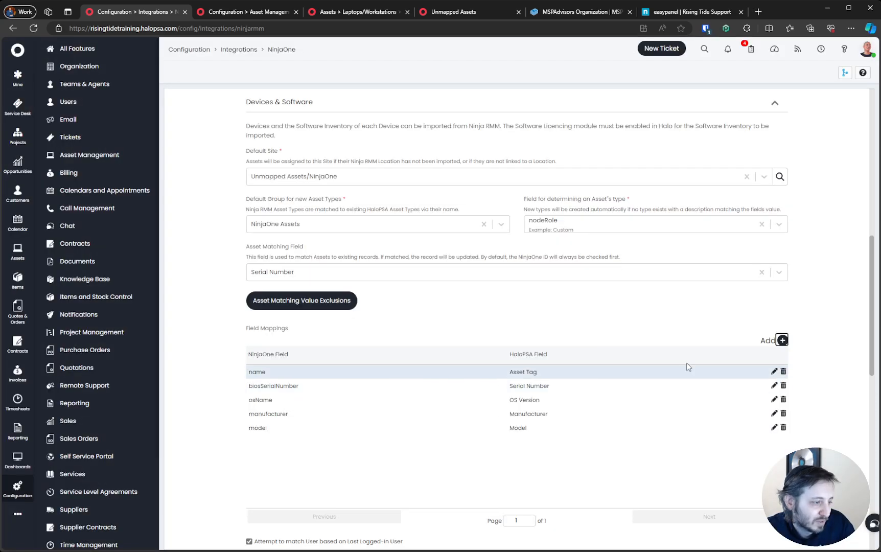
- Add a field mapping from NinjaOne totalPhysicalMemory to HaloPSA RAM Memory and save it
{"action": "left_click", "coordinate": [781, 340]}
{"action": "left_click", "coordinate": [393, 272]}
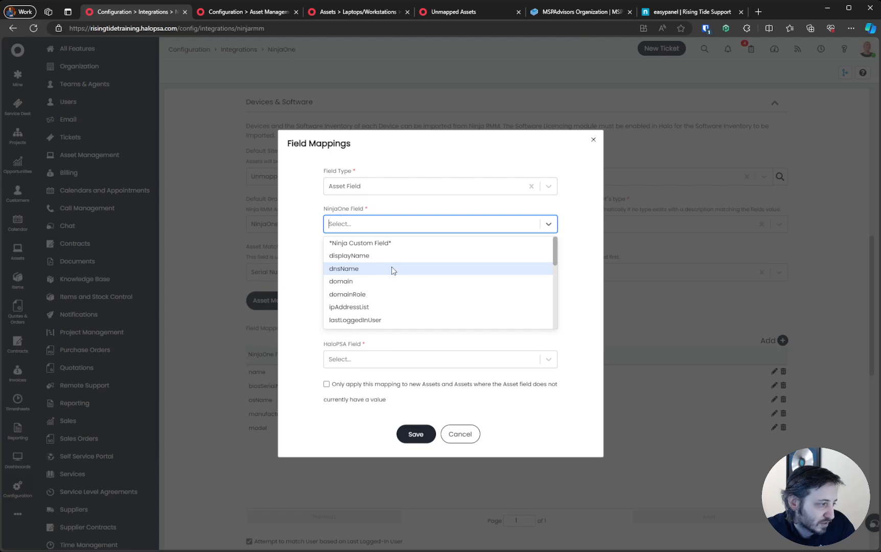
{"action": "scroll", "coordinate": [393, 270], "scroll_direction": "down", "scroll_amount": 6}
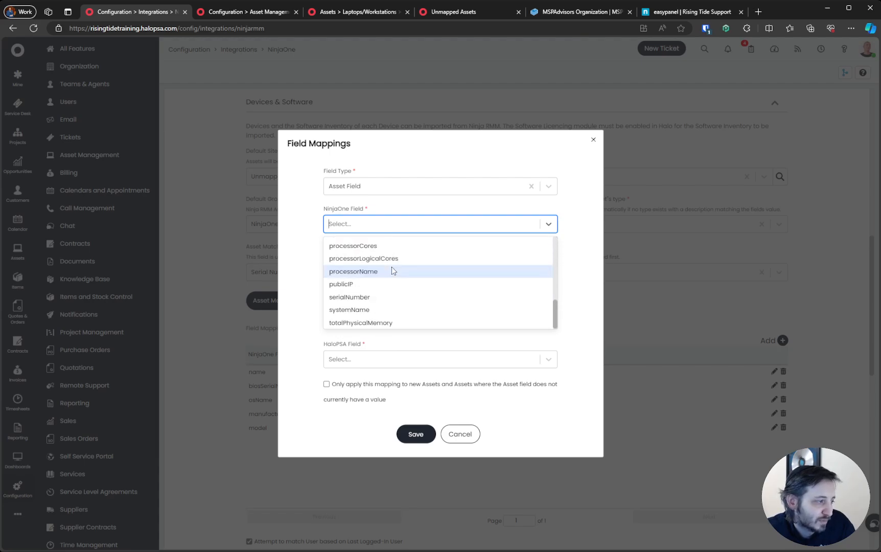
{"action": "left_click", "coordinate": [403, 322]}
{"action": "left_click", "coordinate": [399, 262]}
{"action": "type", "text": "ram"}
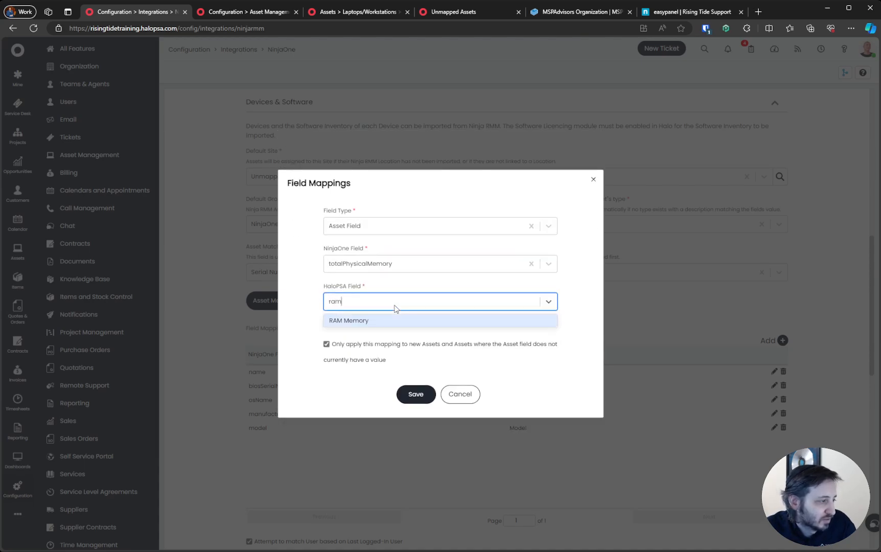
{"action": "key", "text": "Return"}
{"action": "left_click", "coordinate": [415, 385]}
- Add a field mapping from NinjaOne publicIP to HaloPSA IP Address and save it
{"action": "left_click", "coordinate": [781, 340]}
{"action": "left_click", "coordinate": [412, 279]}
{"action": "scroll", "coordinate": [412, 304], "scroll_direction": "down", "scroll_amount": 8}
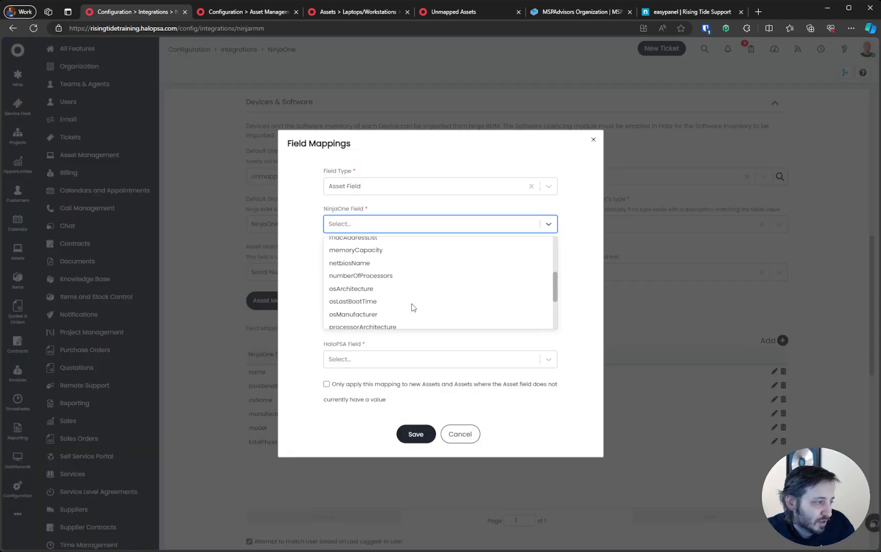
{"action": "left_click", "coordinate": [412, 300]}
{"action": "left_click", "coordinate": [413, 305]}
{"action": "type", "text": "ip"}
{"action": "key", "text": "Return"}
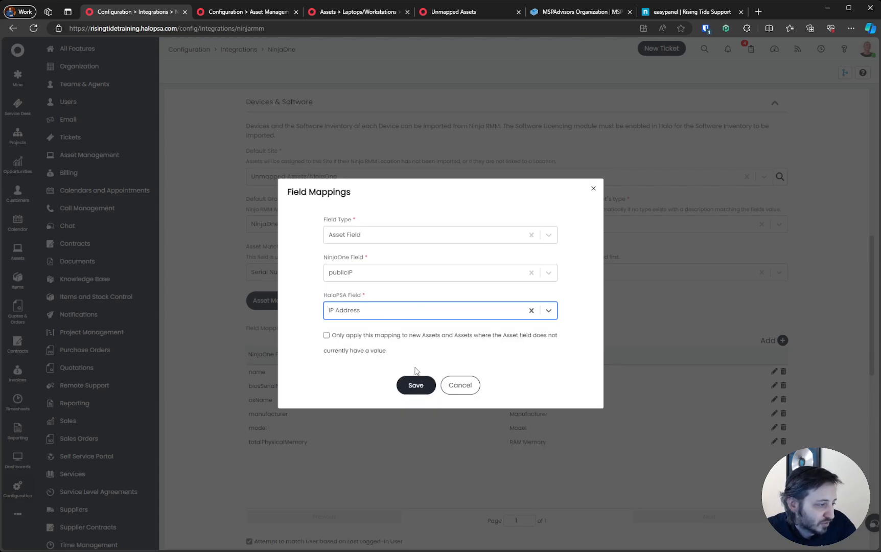
{"action": "left_click", "coordinate": [416, 385]}
- Start a field mapping with *Create a new Field during the next import* as HaloPSA field and domain as NinjaOne field
{"action": "left_click", "coordinate": [779, 340]}
{"action": "left_click", "coordinate": [453, 311]}
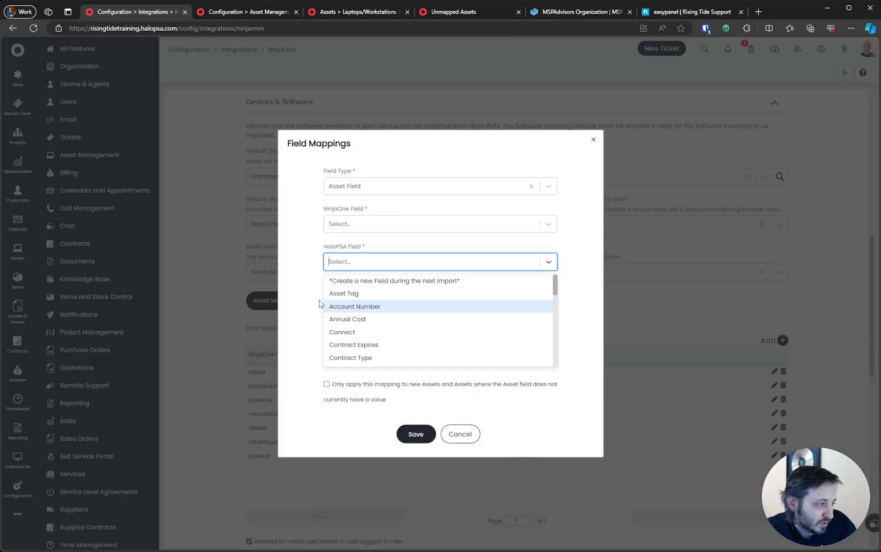
{"action": "left_click", "coordinate": [329, 281]}
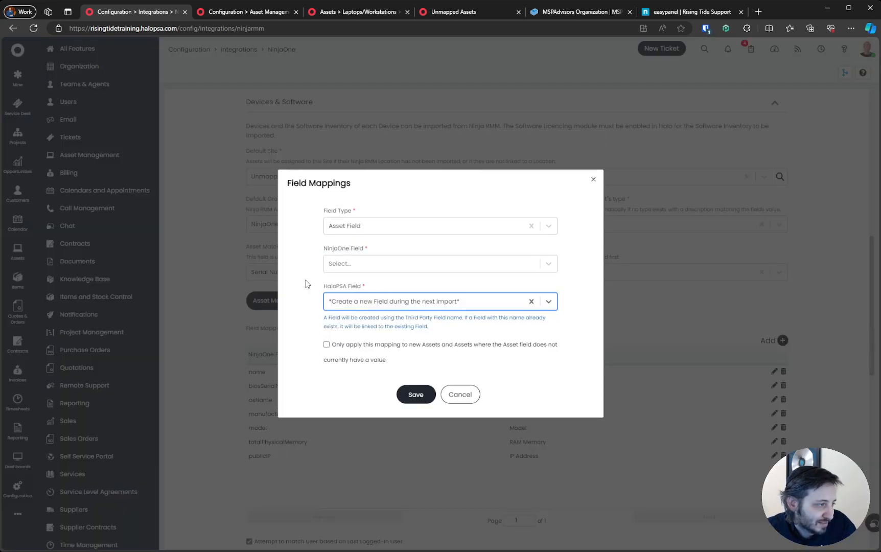
{"action": "left_click", "coordinate": [361, 265]}
{"action": "scroll", "coordinate": [385, 297], "scroll_direction": "down", "scroll_amount": 3}
{"action": "scroll", "coordinate": [386, 305], "scroll_direction": "up", "scroll_amount": 3}
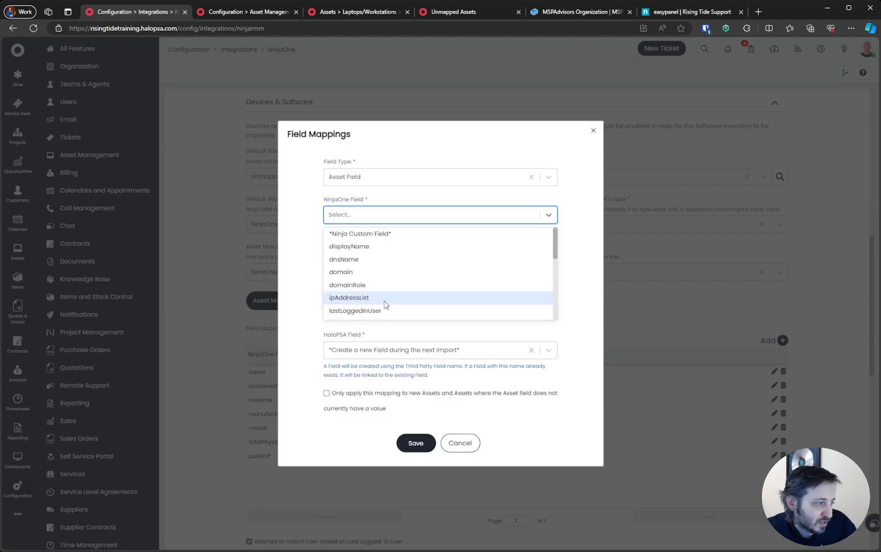
{"action": "left_click", "coordinate": [386, 272]}
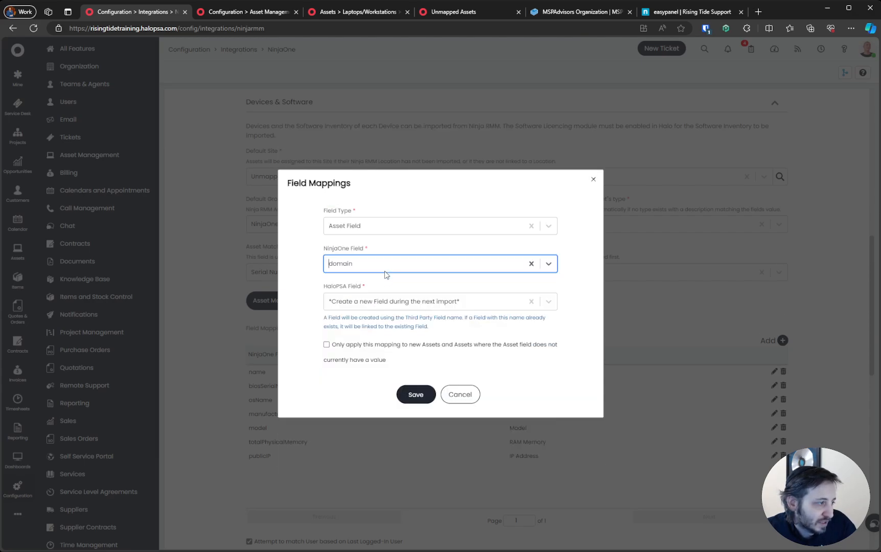
- Check the HaloPSA fields for a domain match, choose *Create a new Field during the next import* and save the domain mapping
{"action": "left_click", "coordinate": [388, 305]}
{"action": "type", "text": "dom"}
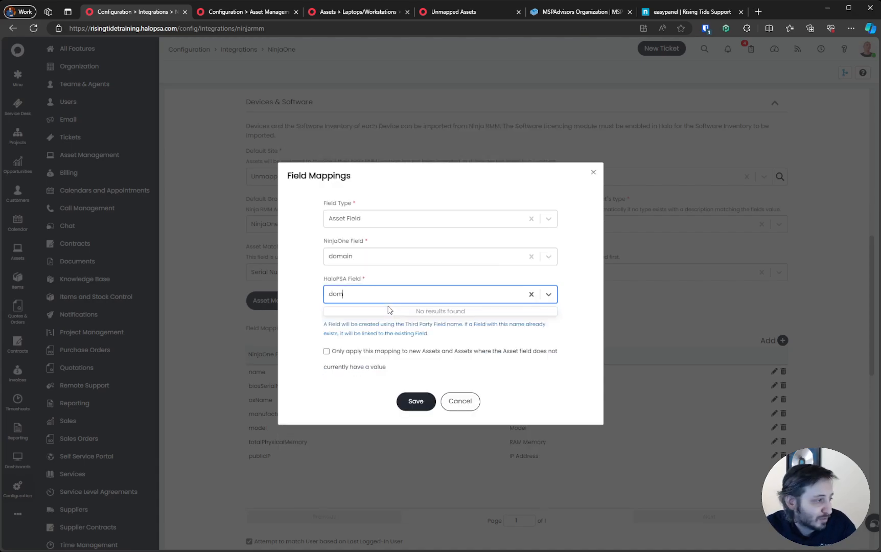
{"action": "key", "text": "BackSpace"}
{"action": "key", "text": "BackSpace"}
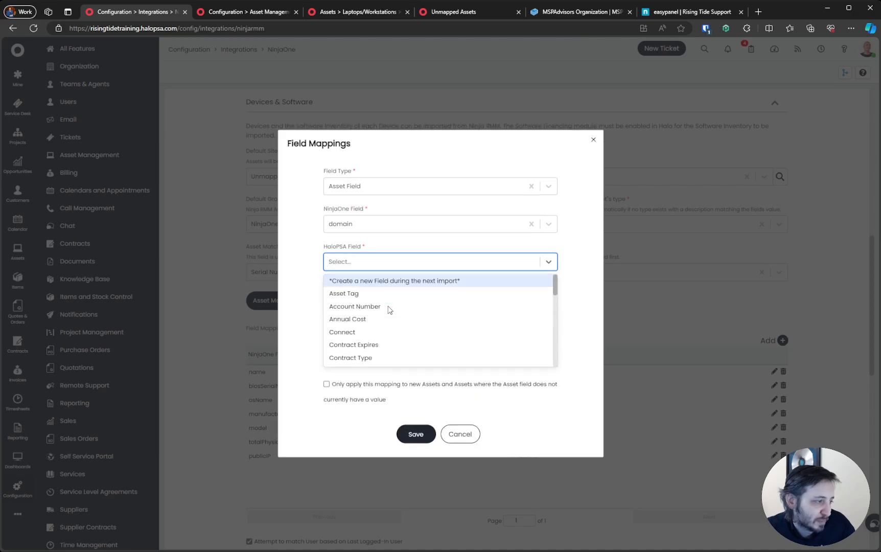
{"action": "left_click", "coordinate": [391, 282]}
{"action": "left_click", "coordinate": [413, 396]}
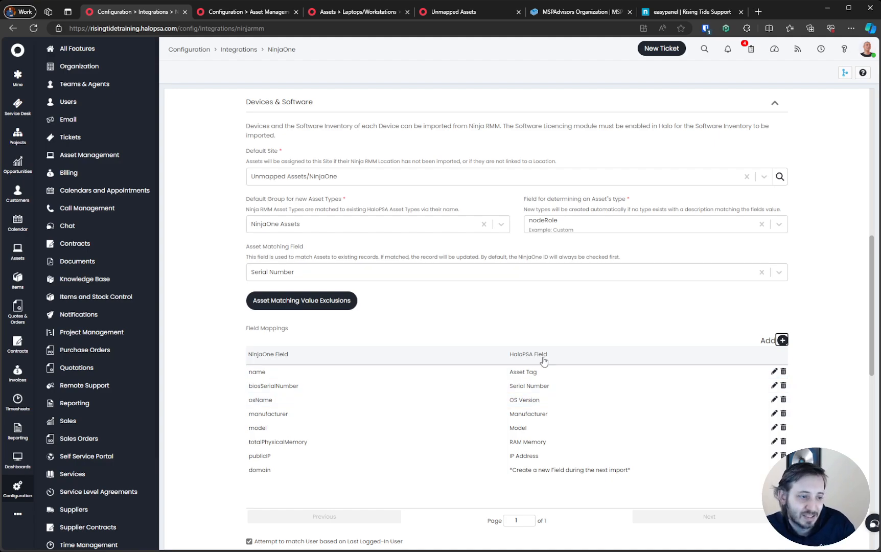
- Start another field mapping with lastLoggedInUser as the NinjaOne field
{"action": "left_click", "coordinate": [781, 340]}
{"action": "left_click", "coordinate": [454, 269]}
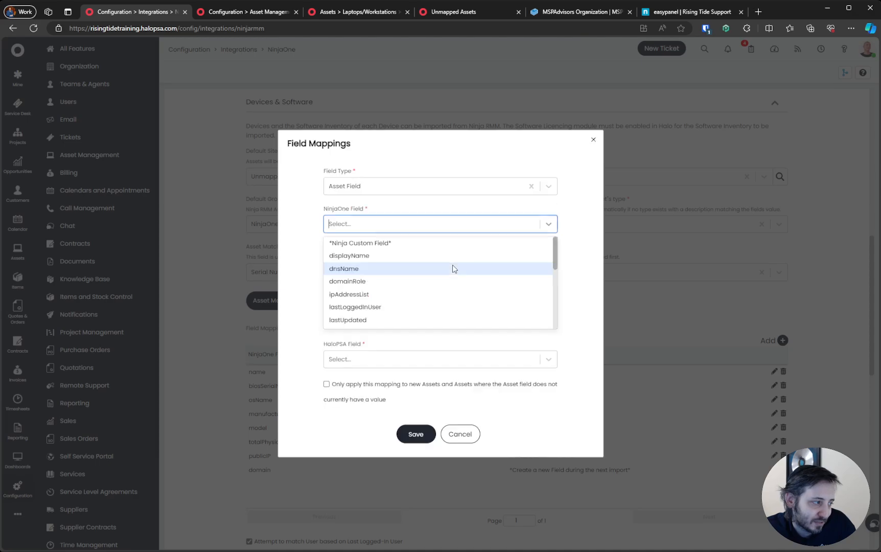
{"action": "type", "text": "usernam"}
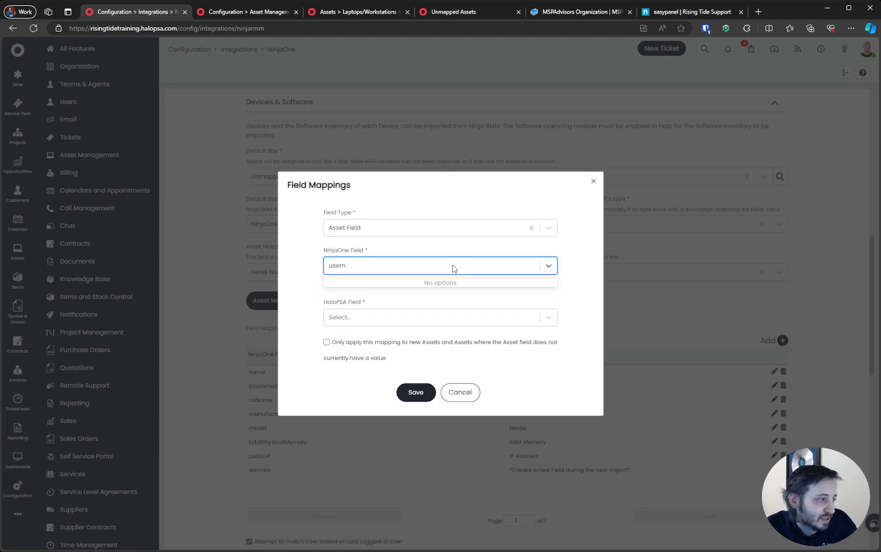
{"action": "key", "text": "BackSpace"}
{"action": "key", "text": "Tab"}
- Search HaloPSA fields for a user match, choose *Create a new Field during the next import* and save the lastLoggedInUser mapping
{"action": "type", "text": "user"}
{"action": "key", "text": "BackSpace"}
{"action": "key", "text": "BackSpace"}
{"action": "key", "text": "BackSpace"}
{"action": "key", "text": "BackSpace"}
{"action": "type", "text": "la"}
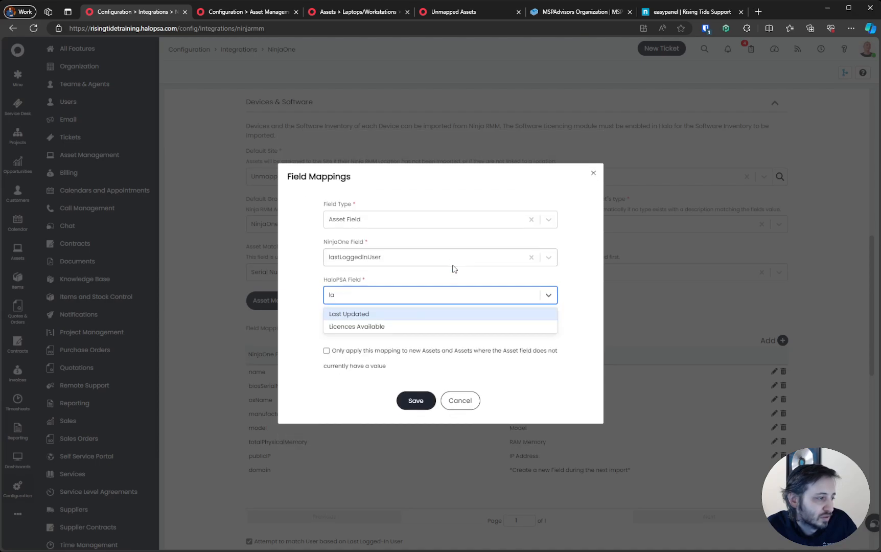
{"action": "key", "text": "BackSpace"}
{"action": "key", "text": "BackSpace"}
{"action": "left_click", "coordinate": [455, 280]}
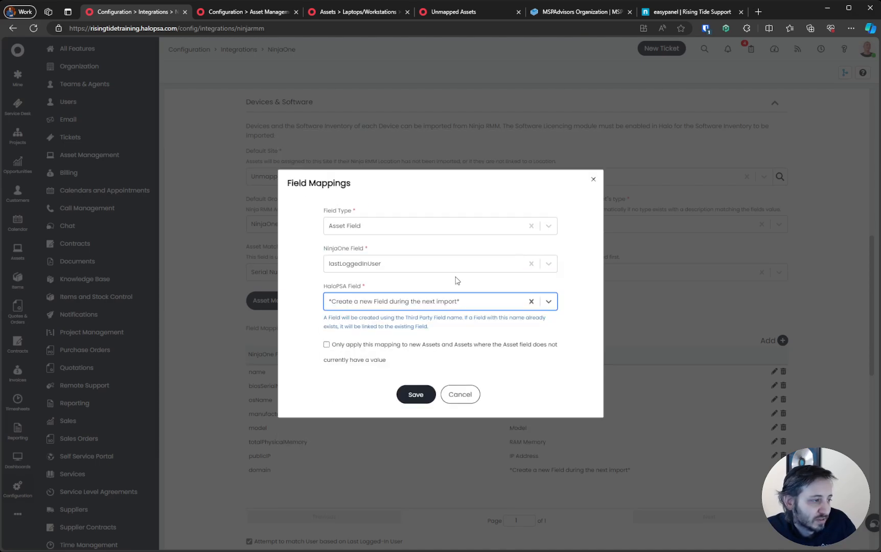
{"action": "left_click", "coordinate": [414, 394]}
- Add a field mapping from NinjaOne lastUpdated to HaloPSA Last Updated and save it
{"action": "left_click", "coordinate": [783, 340]}
{"action": "left_click", "coordinate": [490, 275]}
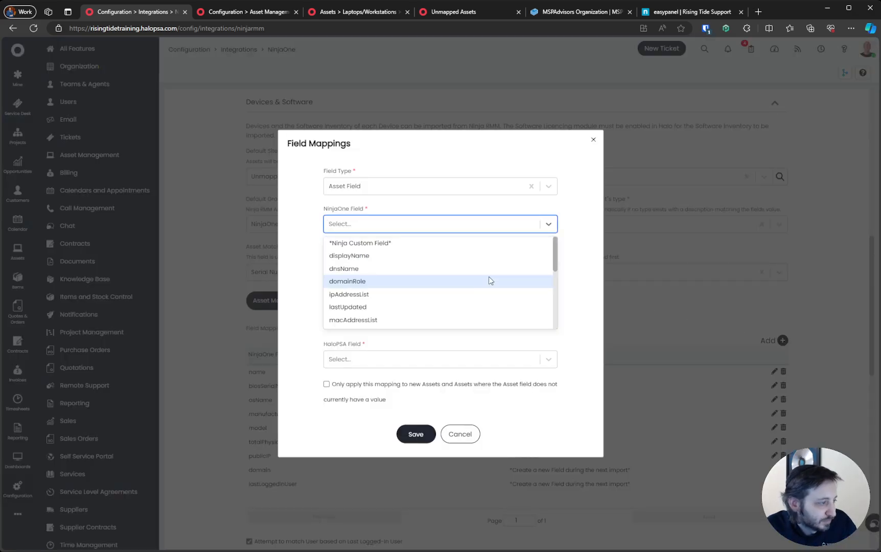
{"action": "type", "text": "online"}
{"action": "key", "text": "ctrl+a"}
{"action": "type", "text": "las"}
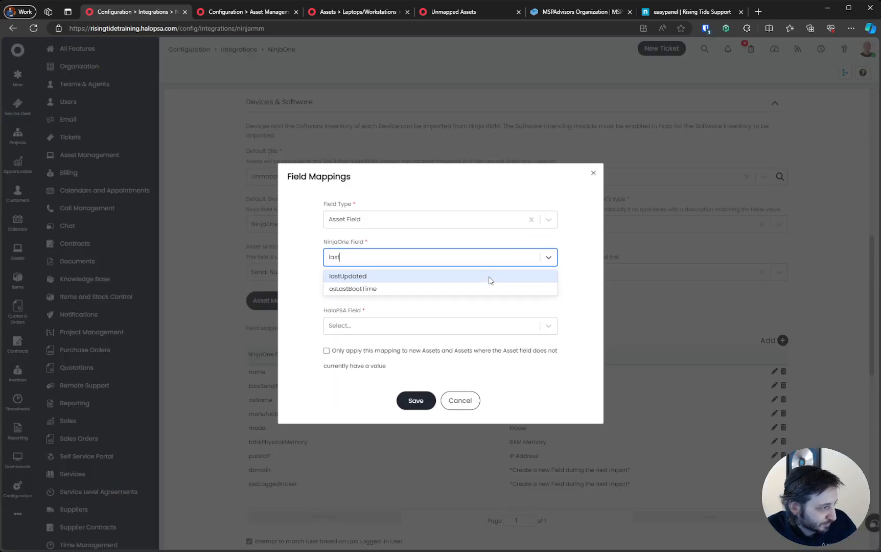
{"action": "left_click", "coordinate": [489, 276]}
{"action": "type", "text": "Last"}
{"action": "key", "text": "Return"}
{"action": "left_click", "coordinate": [416, 386]}
- Add a field mapping from NinjaOne processorName to the matching HaloPSA processor field and save it
{"action": "left_click", "coordinate": [782, 341]}
{"action": "left_click", "coordinate": [357, 273]}
{"action": "scroll", "coordinate": [380, 276], "scroll_direction": "down", "scroll_amount": 5}
{"action": "left_click", "coordinate": [388, 297]}
{"action": "left_click", "coordinate": [406, 307]}
{"action": "type", "text": "proces"}
{"action": "key", "text": "Return"}
{"action": "left_click", "coordinate": [415, 385]}
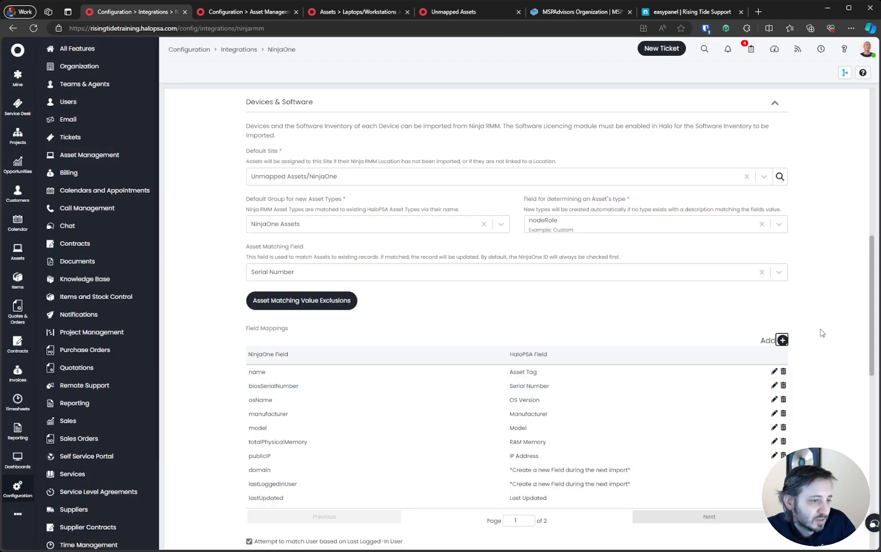
- Start another asset field mapping and choose osLastBootTime as the NinjaOne field
{"action": "left_click", "coordinate": [775, 339]}
{"action": "left_click", "coordinate": [425, 273]}
{"action": "scroll", "coordinate": [424, 268], "scroll_direction": "down", "scroll_amount": 5}
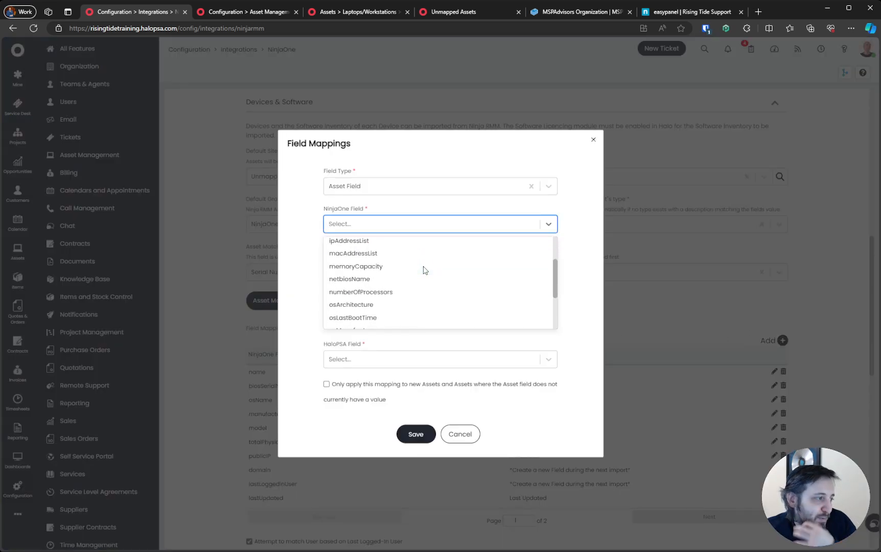
{"action": "scroll", "coordinate": [423, 270], "scroll_direction": "up", "scroll_amount": 5}
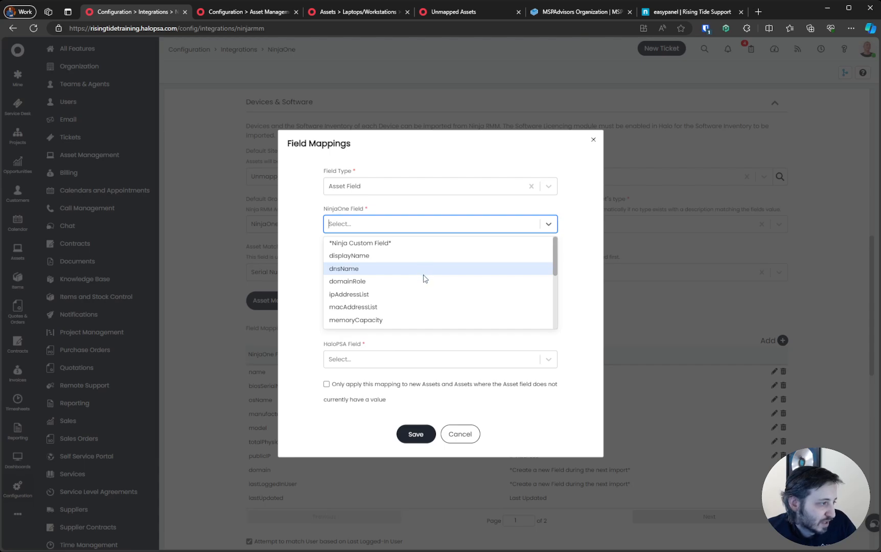
{"action": "scroll", "coordinate": [425, 267], "scroll_direction": "down", "scroll_amount": 3}
{"action": "scroll", "coordinate": [427, 269], "scroll_direction": "down", "scroll_amount": 2}
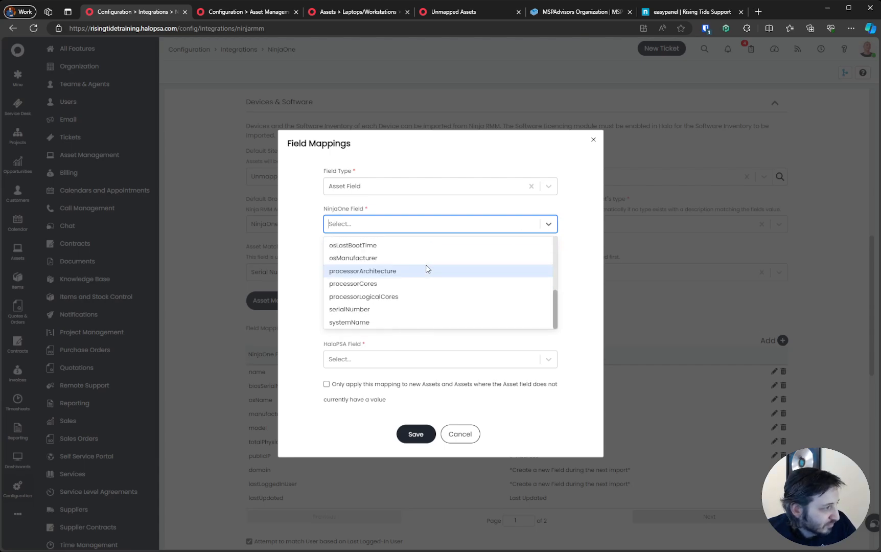
{"action": "scroll", "coordinate": [427, 276], "scroll_direction": "up", "scroll_amount": 1}
{"action": "left_click", "coordinate": [427, 264]}
- Search HaloPSA fields for a boot time match, choose *Create a new Field during the next import* and save the osLastBootTime mapping
{"action": "left_click", "coordinate": [427, 263]}
{"action": "type", "text": "sl"}
{"action": "key", "text": "BackSpace"}
{"action": "key", "text": "BackSpace"}
{"action": "type", "text": "osla"}
{"action": "key", "text": "BackSpace"}
{"action": "key", "text": "BackSpace"}
{"action": "key", "text": "BackSpace"}
{"action": "key", "text": "BackSpace"}
{"action": "key", "text": "Return"}
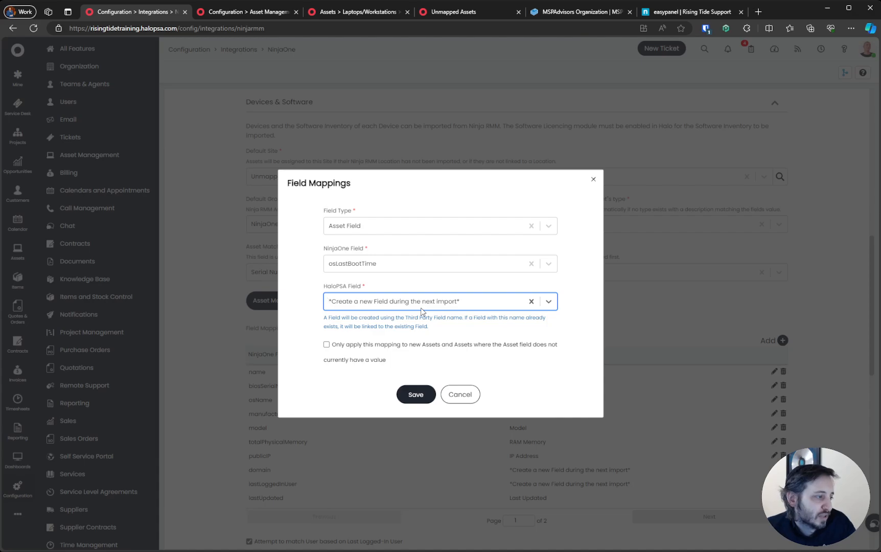
{"action": "left_click", "coordinate": [416, 395]}
- Review both pages of the NinjaOne to HaloPSA field mappings list
{"action": "scroll", "coordinate": [562, 355], "scroll_direction": "down", "scroll_amount": 4}
{"action": "scroll", "coordinate": [562, 355], "scroll_direction": "up", "scroll_amount": 4}
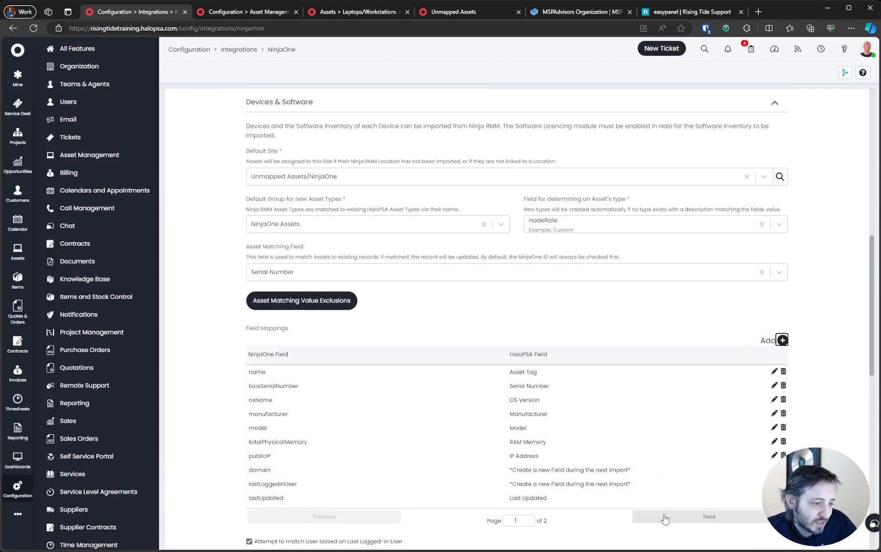
{"action": "left_click", "coordinate": [652, 520]}
{"action": "left_click", "coordinate": [395, 518]}
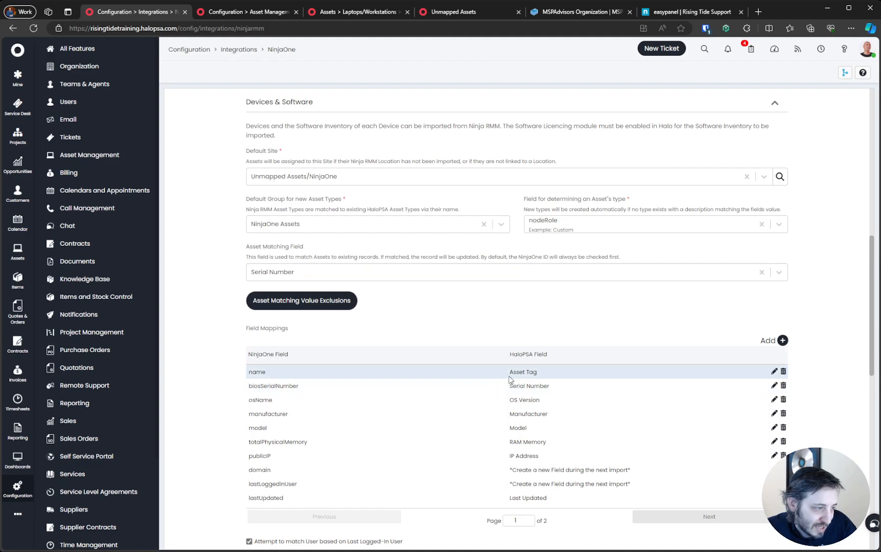
{"action": "left_click", "coordinate": [695, 516]}
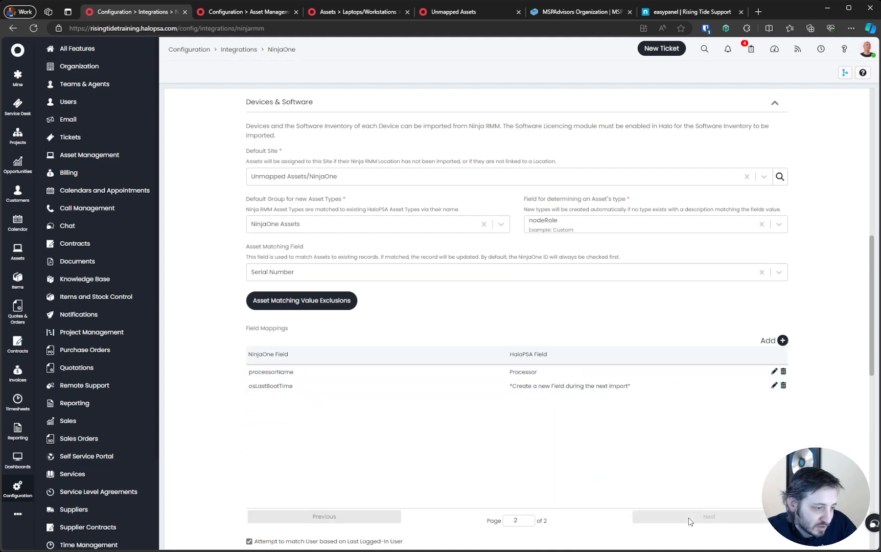
{"action": "scroll", "coordinate": [596, 394], "scroll_direction": "down", "scroll_amount": 4}
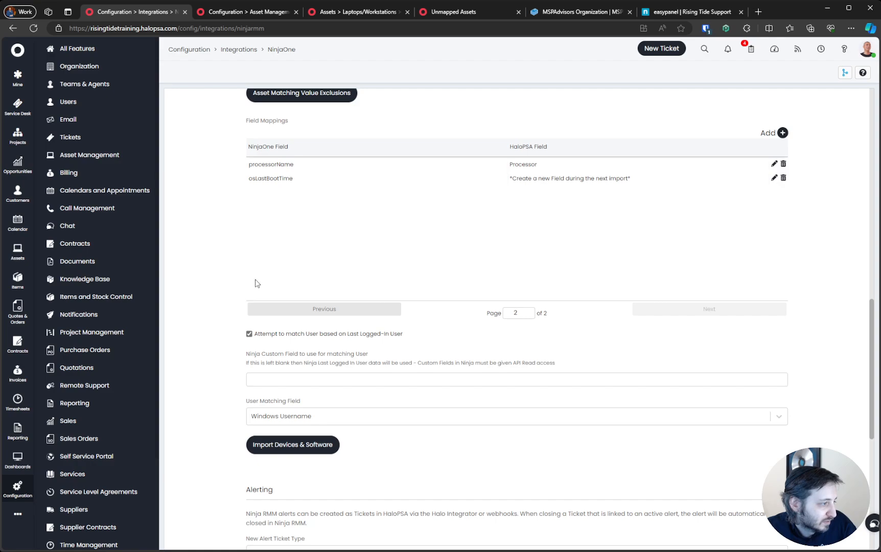
{"action": "scroll", "coordinate": [257, 284], "scroll_direction": "up", "scroll_amount": 1}
- Read the options for matching users by last logged-in user, the Ninja custom field and the user matching field
{"action": "left_click_drag", "start_coordinate": [193, 388], "coordinate": [487, 442]}
{"action": "left_click_drag", "start_coordinate": [225, 408], "coordinate": [563, 415]}
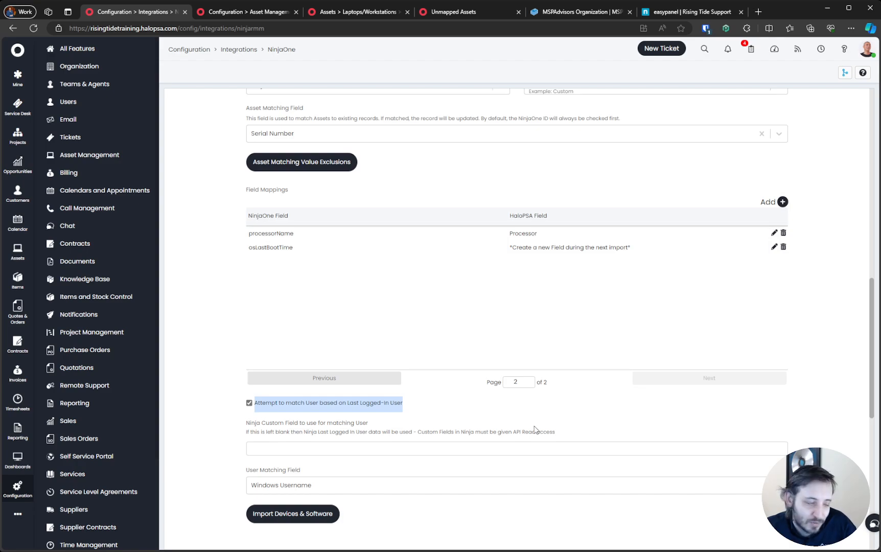
{"action": "left_click", "coordinate": [261, 424]}
{"action": "left_click", "coordinate": [243, 419]}
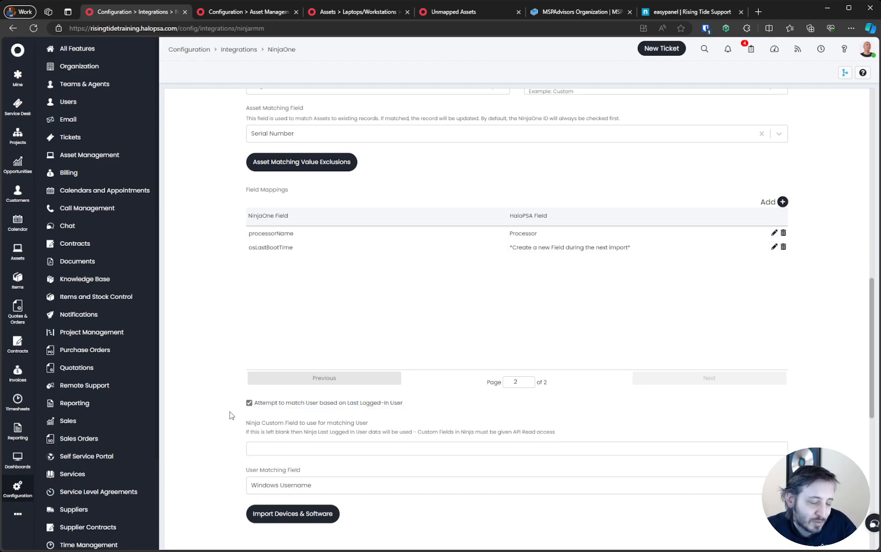
{"action": "left_click_drag", "start_coordinate": [264, 399], "coordinate": [599, 440]}
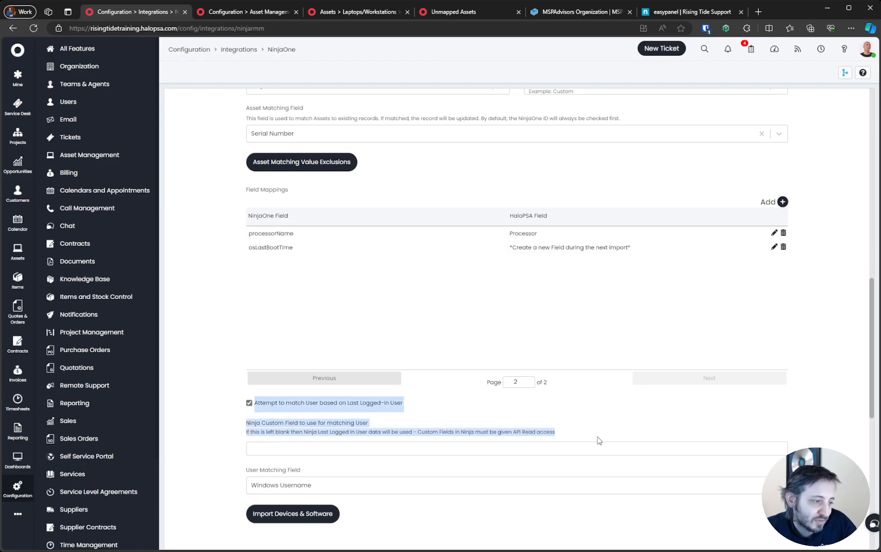
{"action": "left_click", "coordinate": [473, 437]}
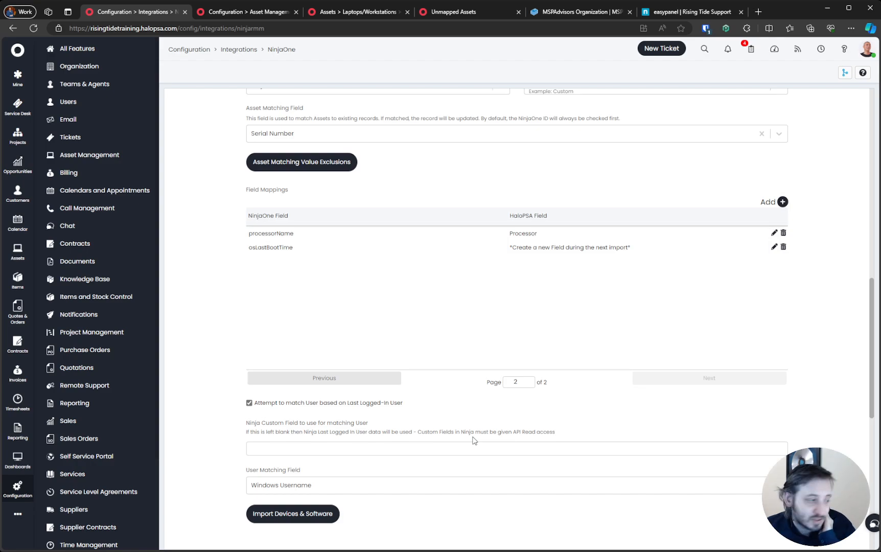
{"action": "scroll", "coordinate": [464, 432], "scroll_direction": "up", "scroll_amount": 1}
{"action": "left_click", "coordinate": [398, 448]}
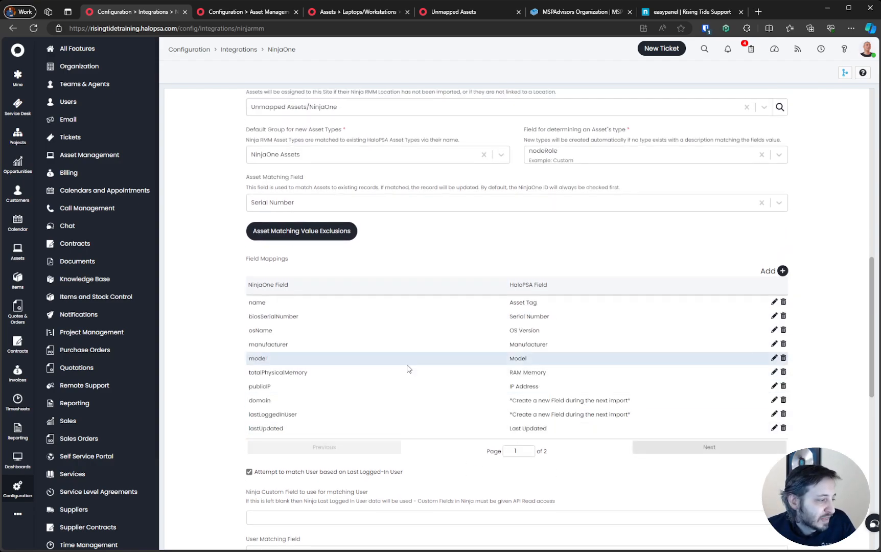
{"action": "scroll", "coordinate": [387, 338], "scroll_direction": "down", "scroll_amount": 6}
{"action": "scroll", "coordinate": [327, 325], "scroll_direction": "up", "scroll_amount": 3}
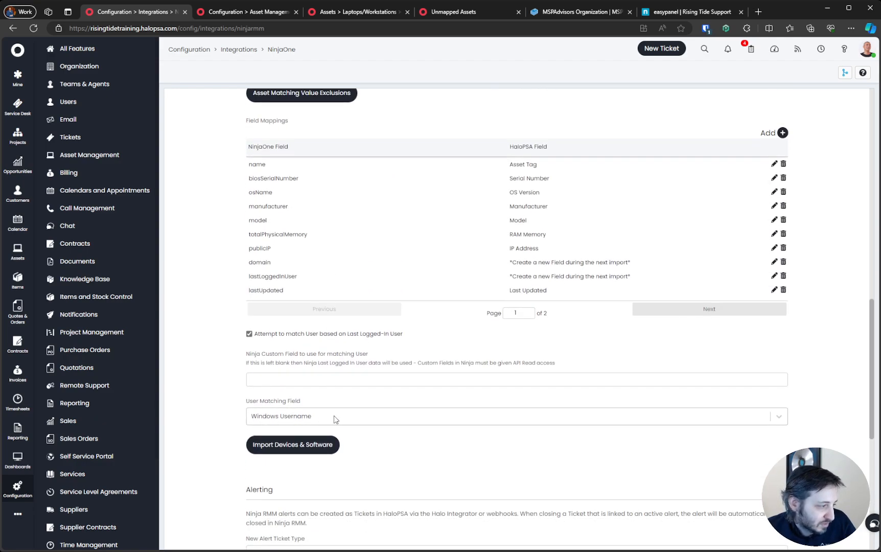
- Open the Import Devices & Software preview, then read and acknowledge the notice about mapping organizations and locations first
{"action": "left_click", "coordinate": [309, 443]}
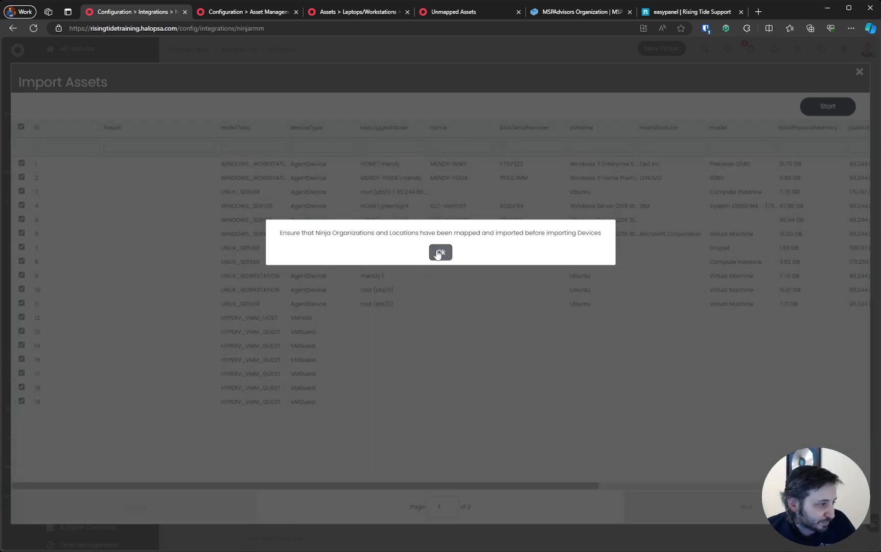
{"action": "left_click_drag", "start_coordinate": [284, 228], "coordinate": [489, 239]}
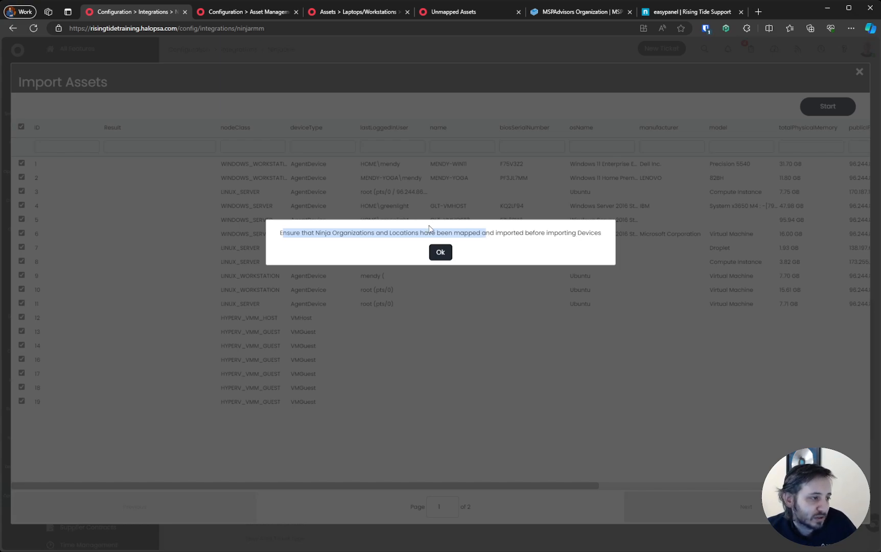
{"action": "left_click", "coordinate": [490, 244]}
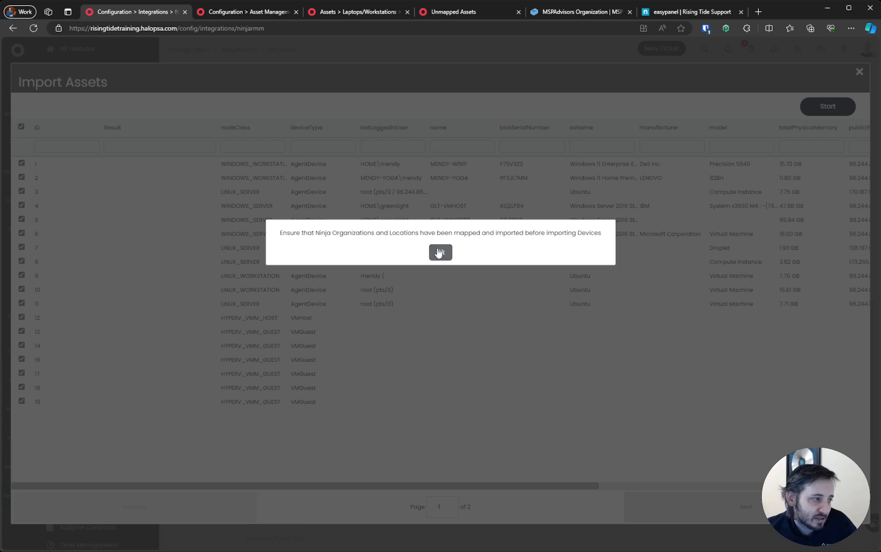
{"action": "left_click", "coordinate": [440, 252]}
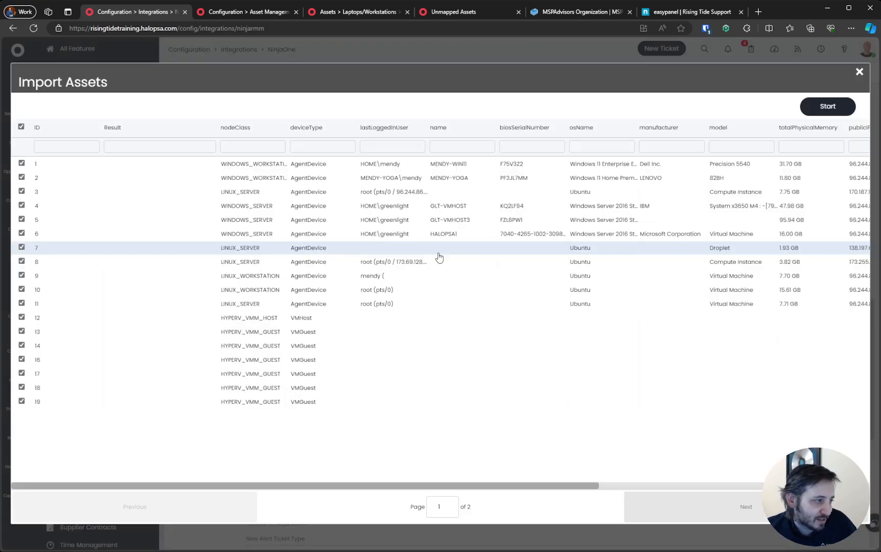
- Sort the devices by lastLoggedInUser, examine both pages and all mapped columns, and close the import preview
{"action": "left_click", "coordinate": [680, 516]}
{"action": "left_click", "coordinate": [241, 518]}
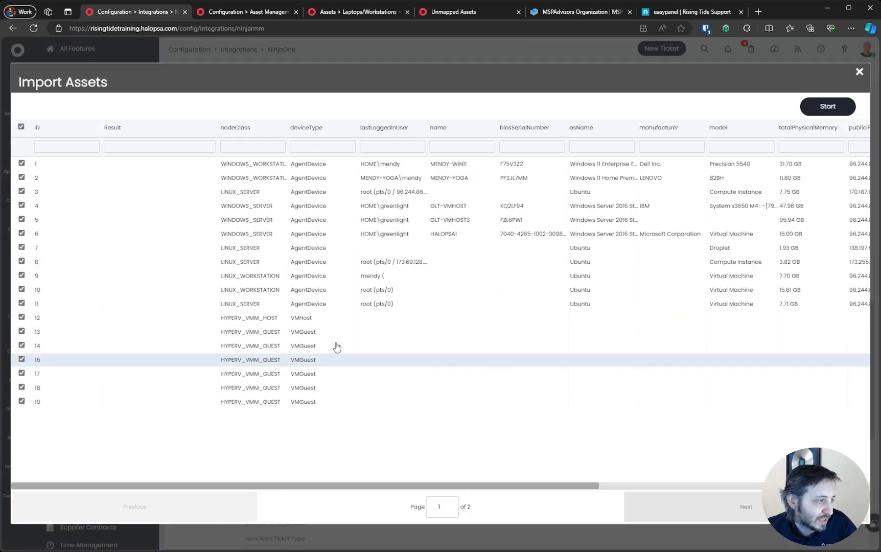
{"action": "left_click", "coordinate": [379, 131]}
{"action": "left_click", "coordinate": [663, 502]}
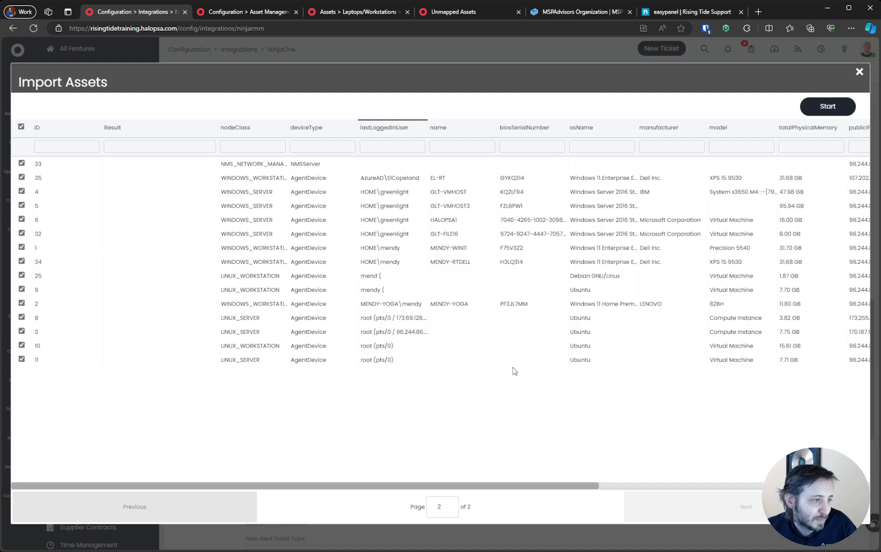
{"action": "left_click", "coordinate": [228, 510]}
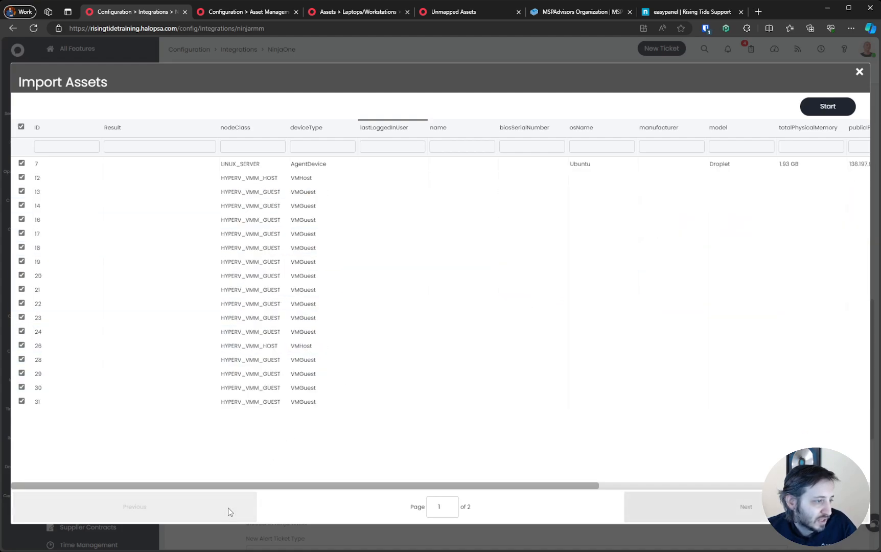
{"action": "left_click", "coordinate": [691, 511]}
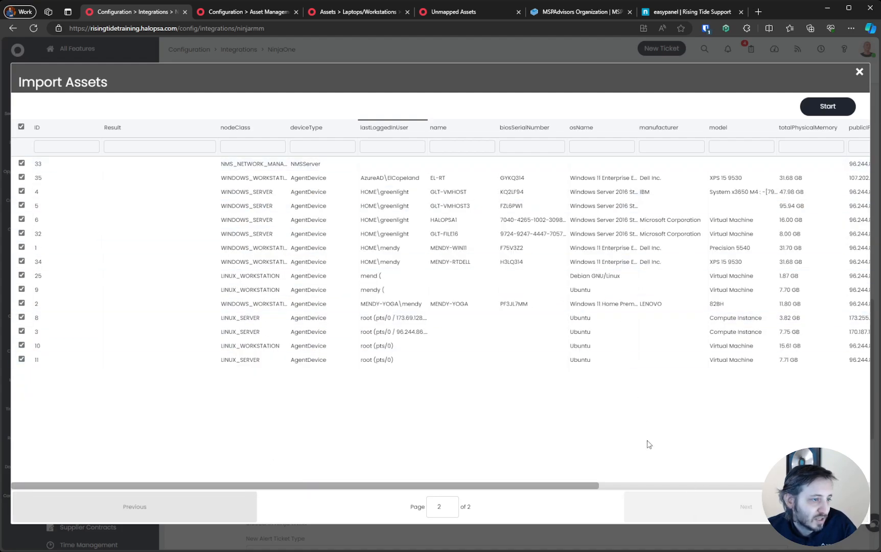
{"action": "left_click", "coordinate": [647, 489]}
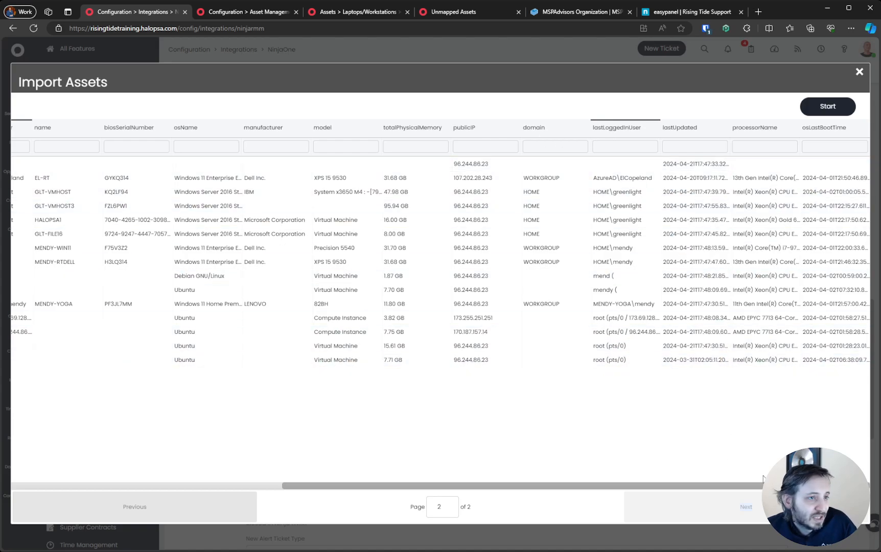
{"action": "left_click_drag", "start_coordinate": [688, 486], "coordinate": [340, 465]}
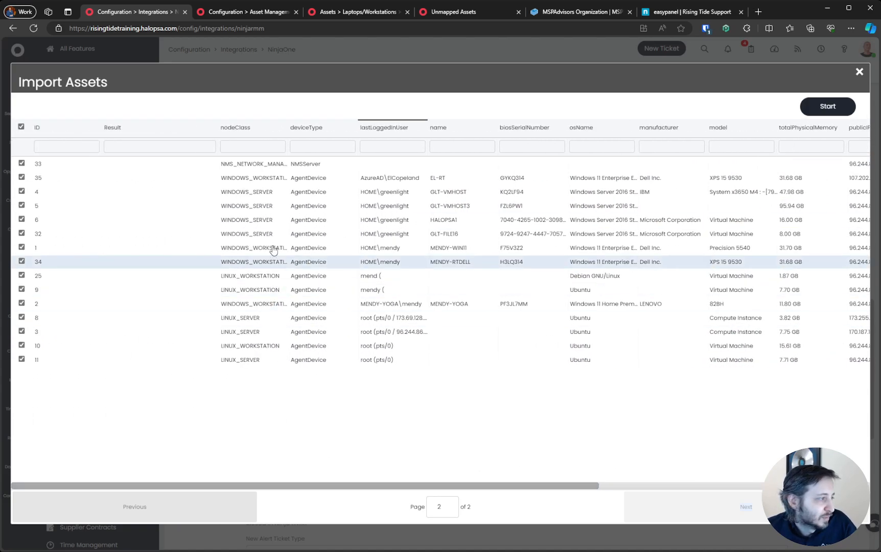
{"action": "left_click", "coordinate": [859, 74]}
- Change the Serial Number mapping's NinjaOne field to serialNumber and save it
{"action": "scroll", "coordinate": [468, 240], "scroll_direction": "up", "scroll_amount": 5}
{"action": "scroll", "coordinate": [468, 248], "scroll_direction": "down", "scroll_amount": 10}
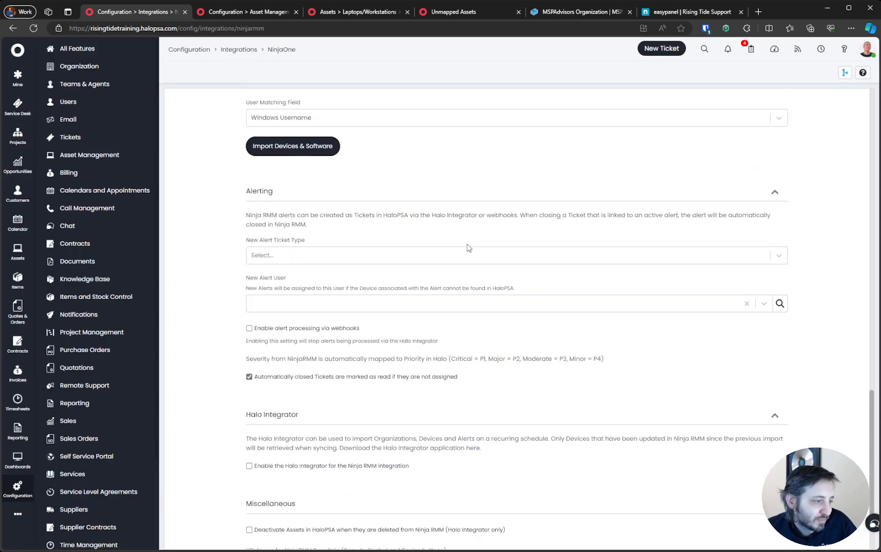
{"action": "scroll", "coordinate": [468, 249], "scroll_direction": "up", "scroll_amount": 10}
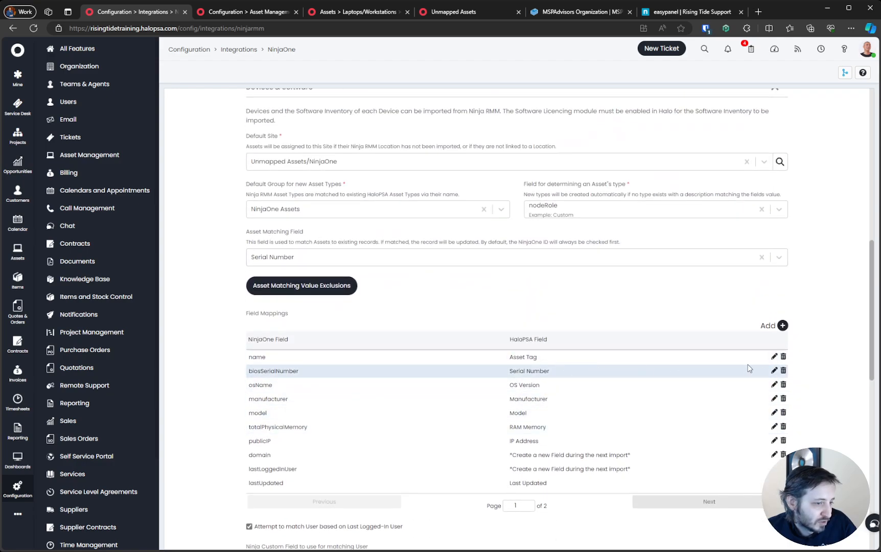
{"action": "left_click", "coordinate": [774, 370]}
{"action": "left_click", "coordinate": [437, 276]}
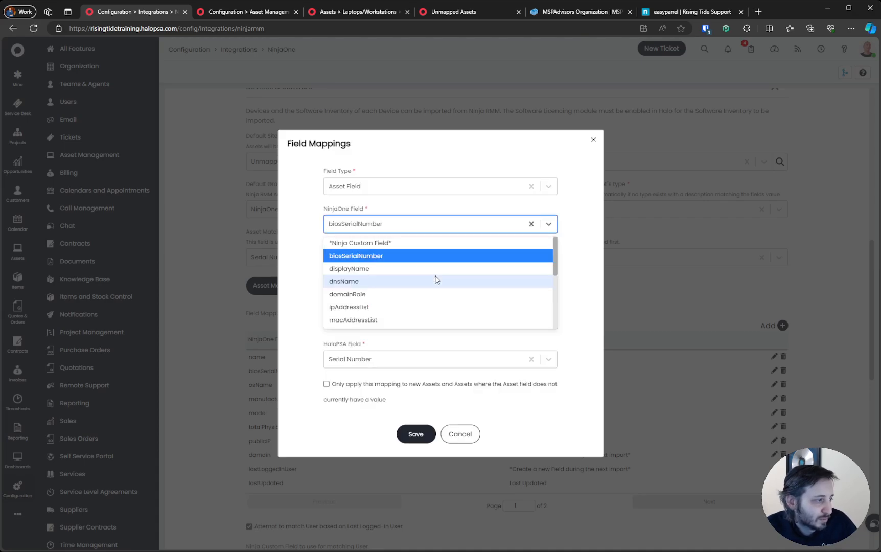
{"action": "type", "text": "seri"}
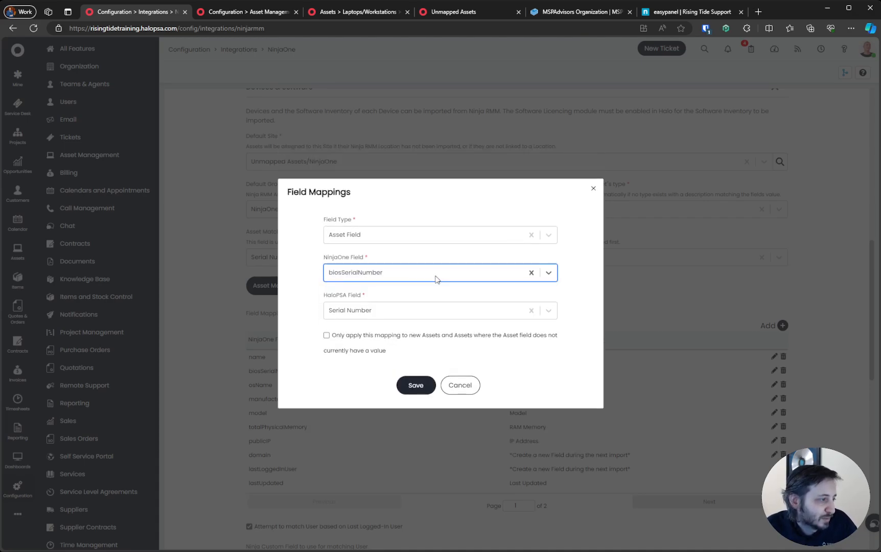
{"action": "type", "text": "a"}
{"action": "left_click", "coordinate": [435, 289]}
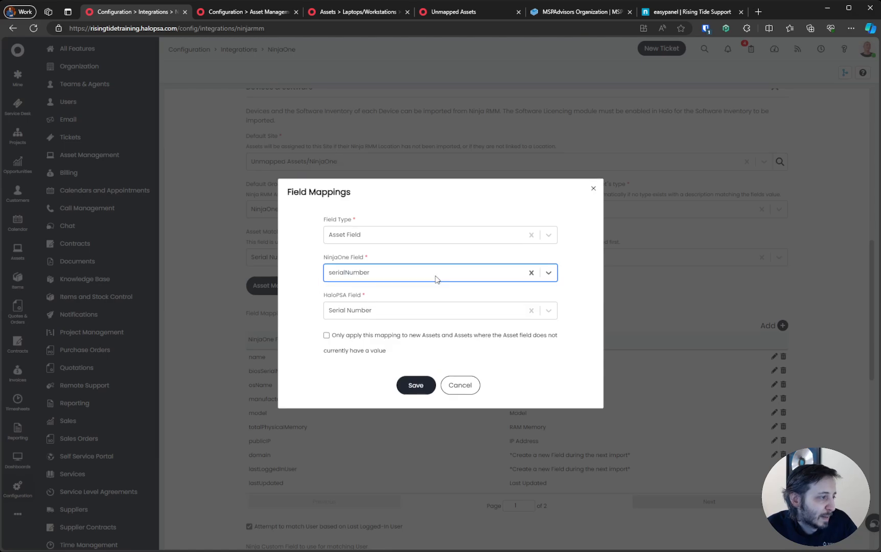
{"action": "left_click", "coordinate": [415, 386]}
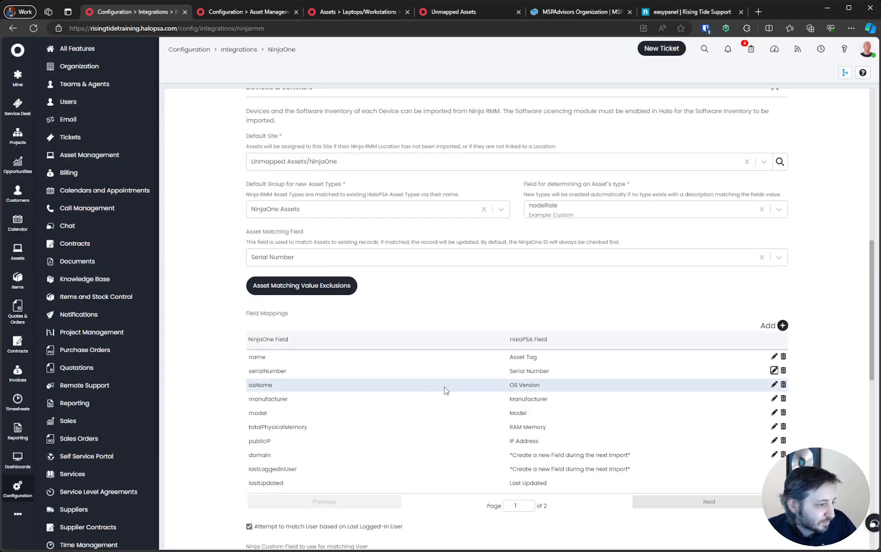
- Reopen the Import Devices & Software preview and acknowledge the organizations and locations notice
{"action": "scroll", "coordinate": [491, 387], "scroll_direction": "down", "scroll_amount": 7}
{"action": "left_click", "coordinate": [312, 291]}
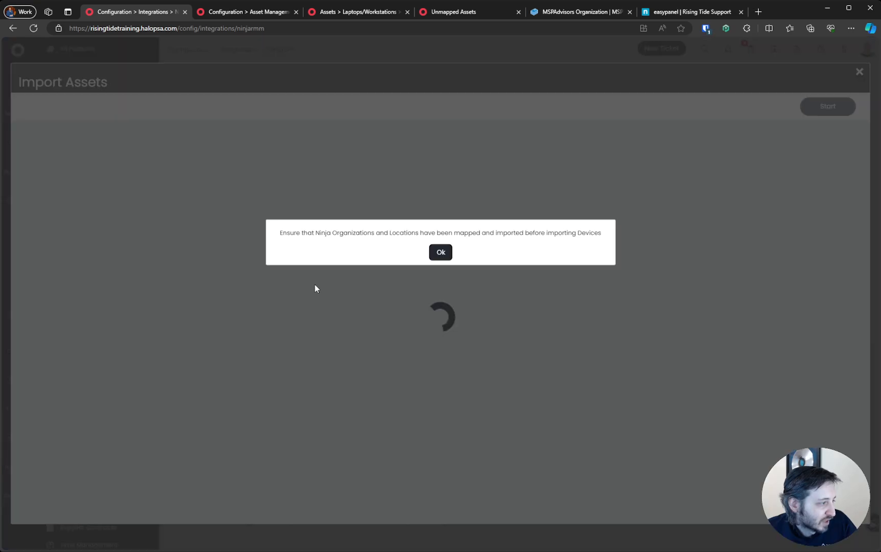
{"action": "left_click", "coordinate": [439, 252]}
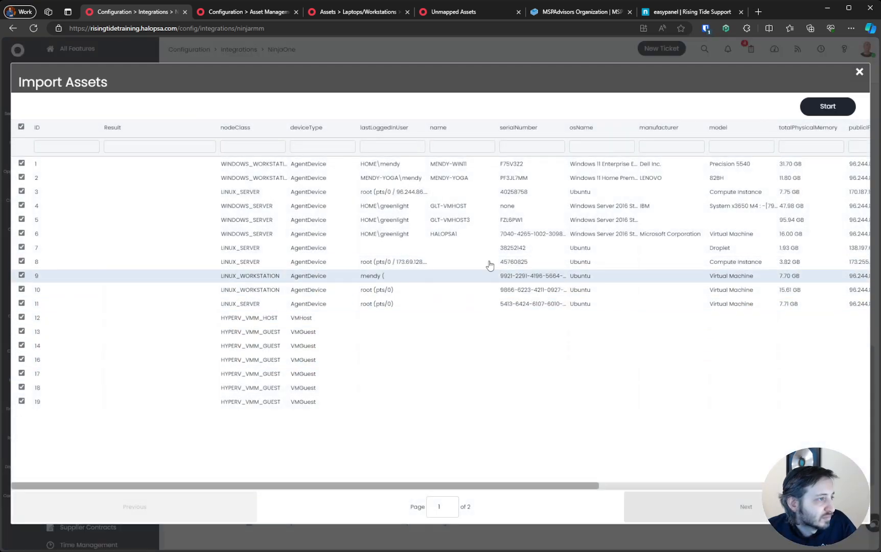
- Sort the devices by serialNumber and check both pages for which devices have a serial number
{"action": "left_click", "coordinate": [531, 128]}
{"action": "left_click", "coordinate": [532, 129]}
{"action": "left_click", "coordinate": [531, 129]}
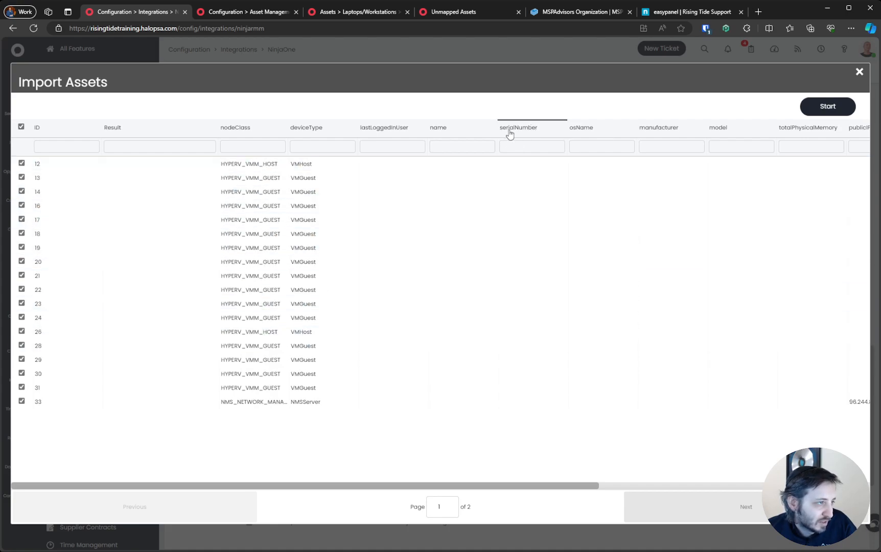
{"action": "left_click", "coordinate": [645, 519]}
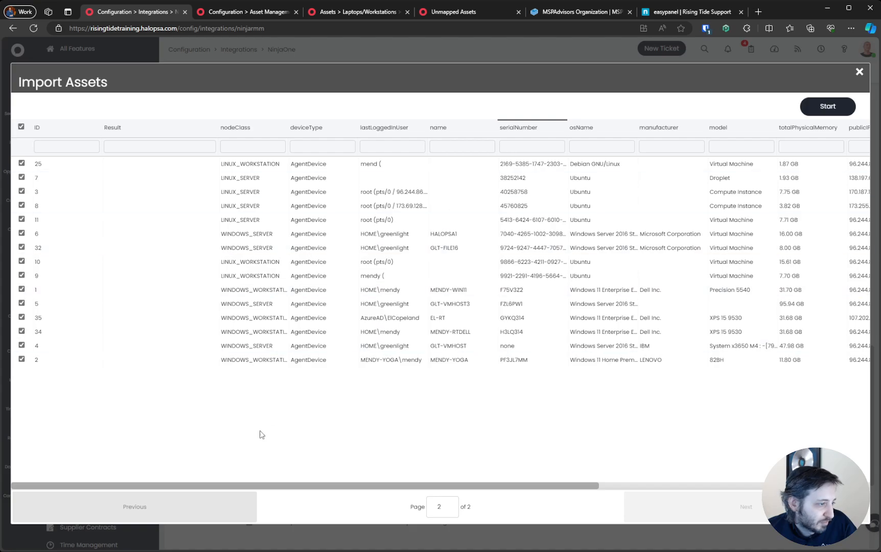
{"action": "left_click", "coordinate": [244, 507]}
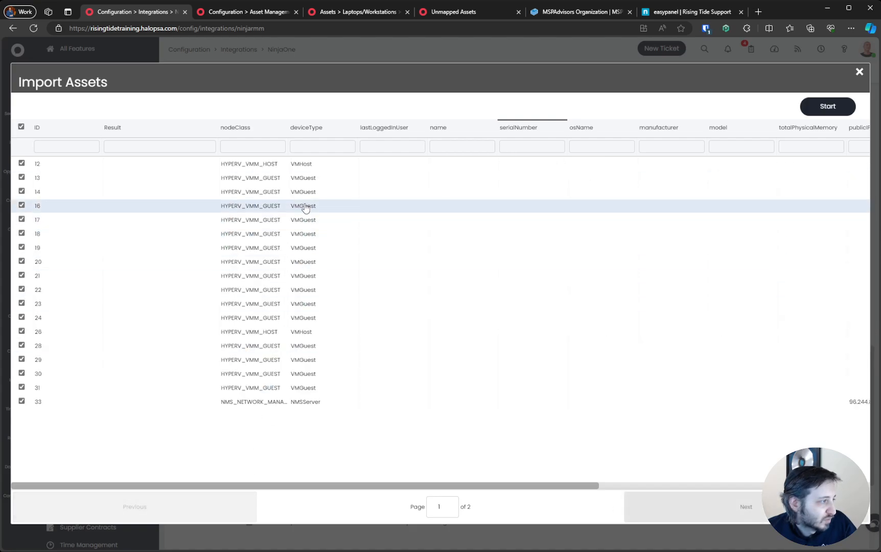
- Filter the deviceType column by agent and by vmhost to compare the matching devices, clearing each filter
{"action": "type", "text": "agent"}
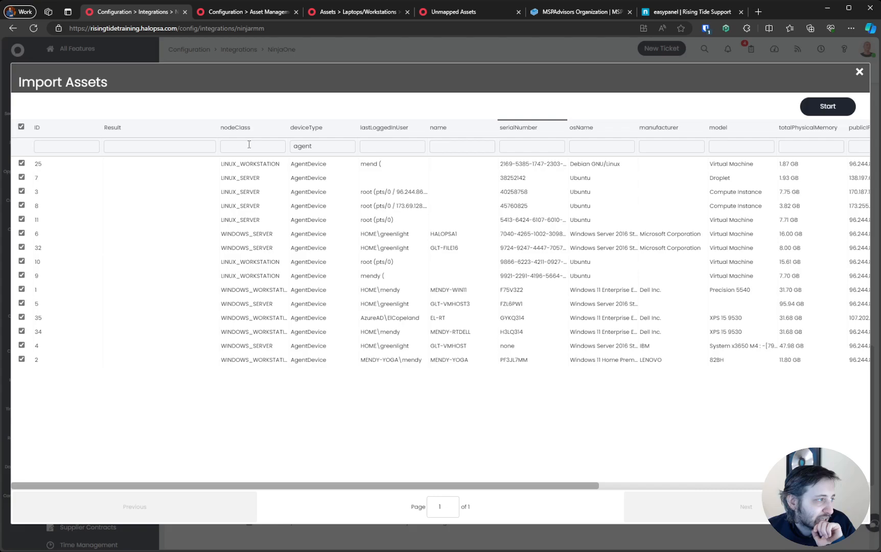
{"action": "key", "text": "BackSpace"}
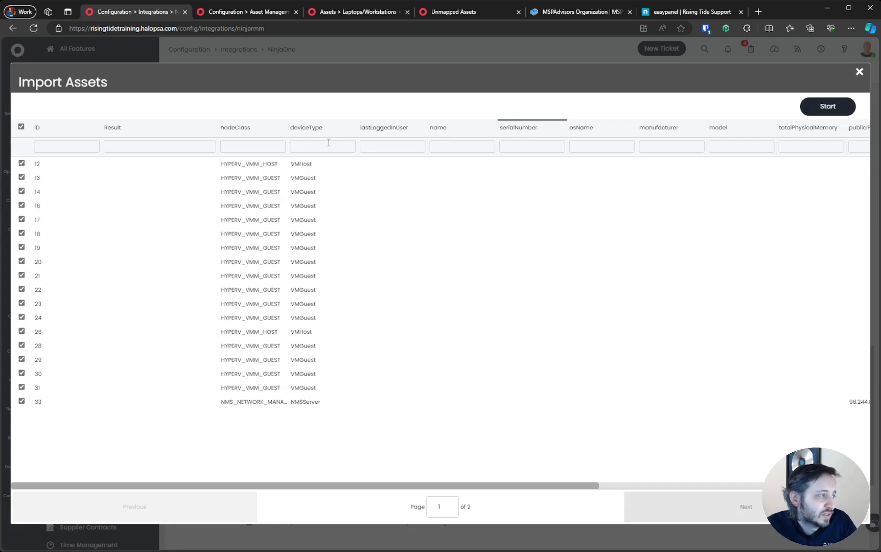
{"action": "type", "text": "vmg"}
{"action": "key", "text": "BackSpace"}
{"action": "type", "text": "vmhost"}
{"action": "key", "text": "ctrl+a"}
{"action": "key", "text": "BackSpace"}
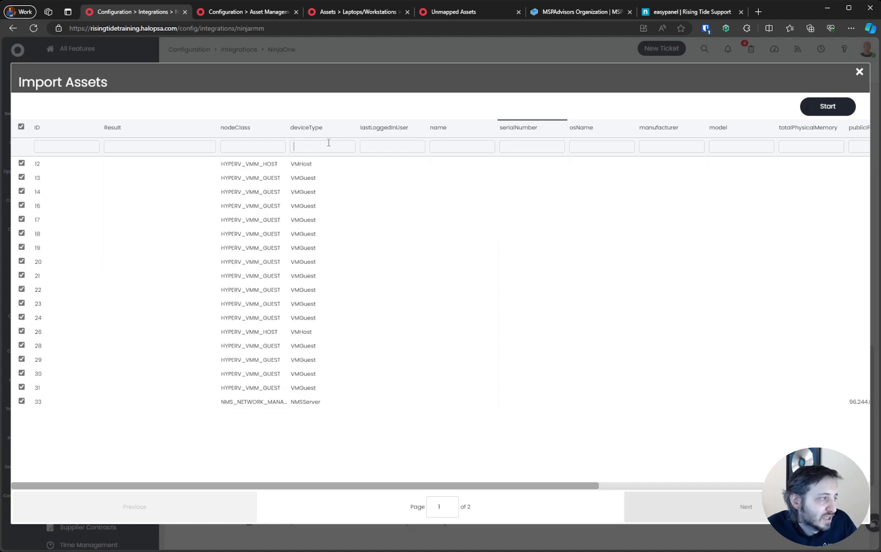
- Widen the serialNumber column and examine the serial numbers and remaining mapped columns across both pages of devices
{"action": "left_click", "coordinate": [686, 508]}
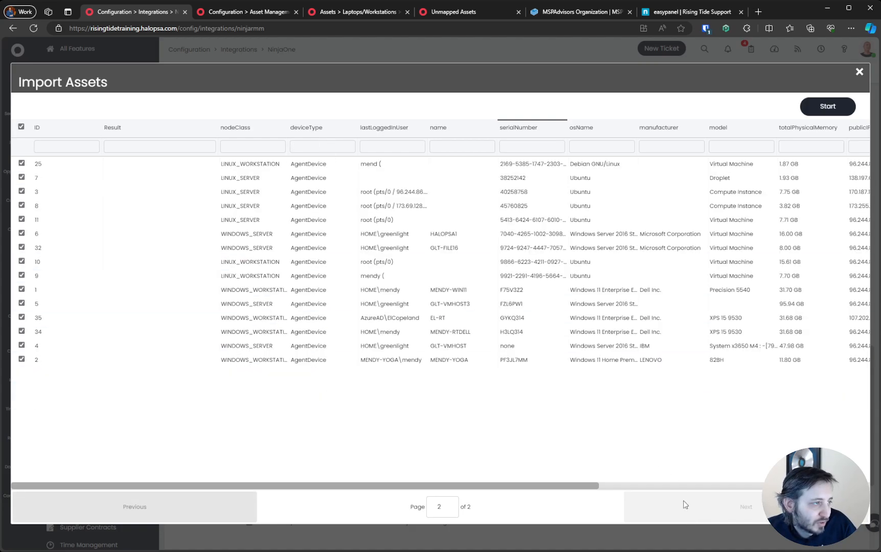
{"action": "left_click_drag", "start_coordinate": [565, 123], "coordinate": [658, 122]}
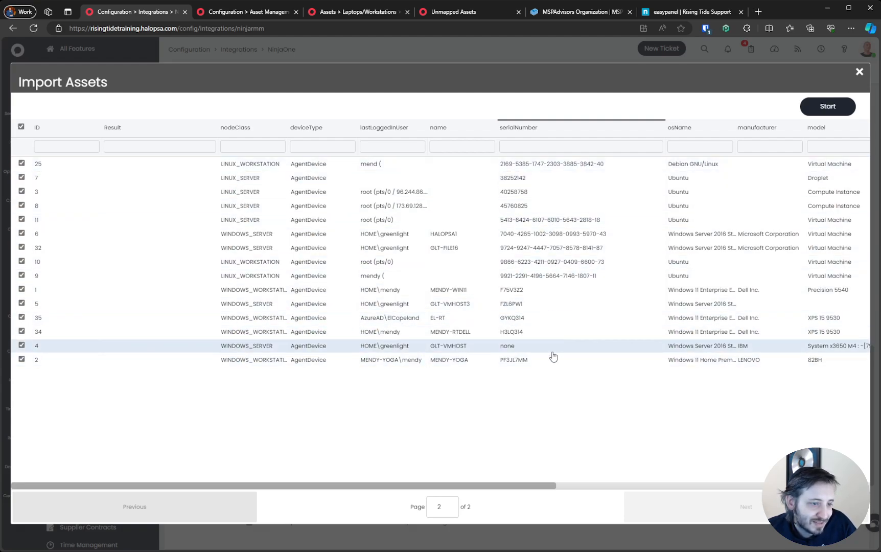
{"action": "left_click_drag", "start_coordinate": [521, 485], "coordinate": [835, 486]}
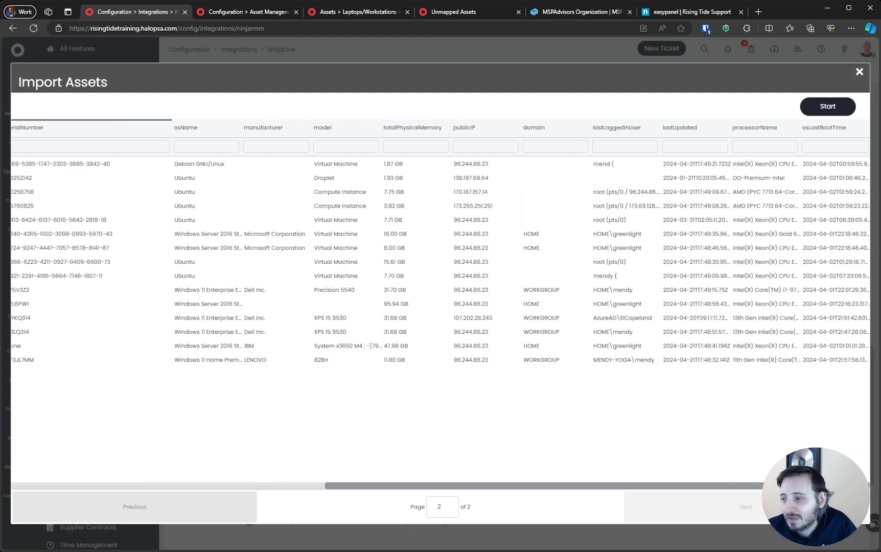
{"action": "scroll", "coordinate": [519, 459], "scroll_direction": "left", "scroll_amount": 10}
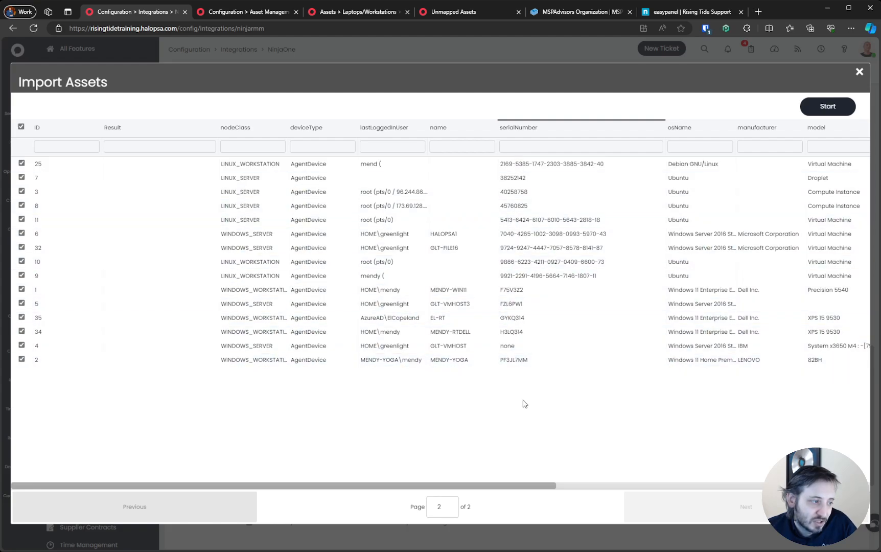
{"action": "left_click_drag", "start_coordinate": [537, 487], "coordinate": [461, 467]}
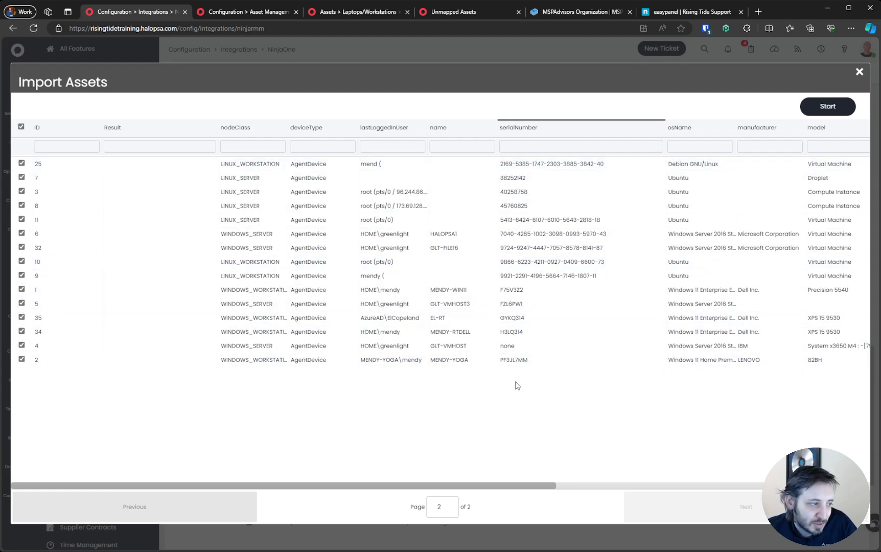
{"action": "left_click", "coordinate": [232, 502]}
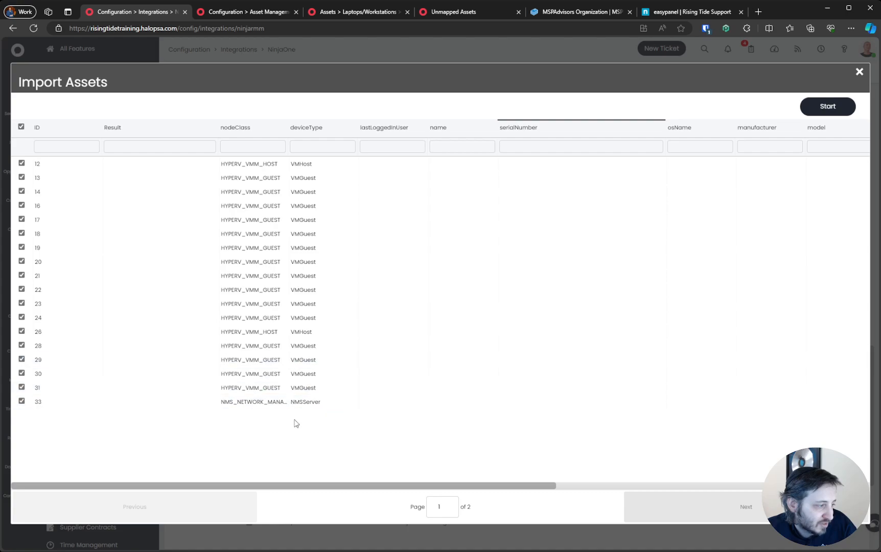
{"action": "left_click", "coordinate": [648, 512]}
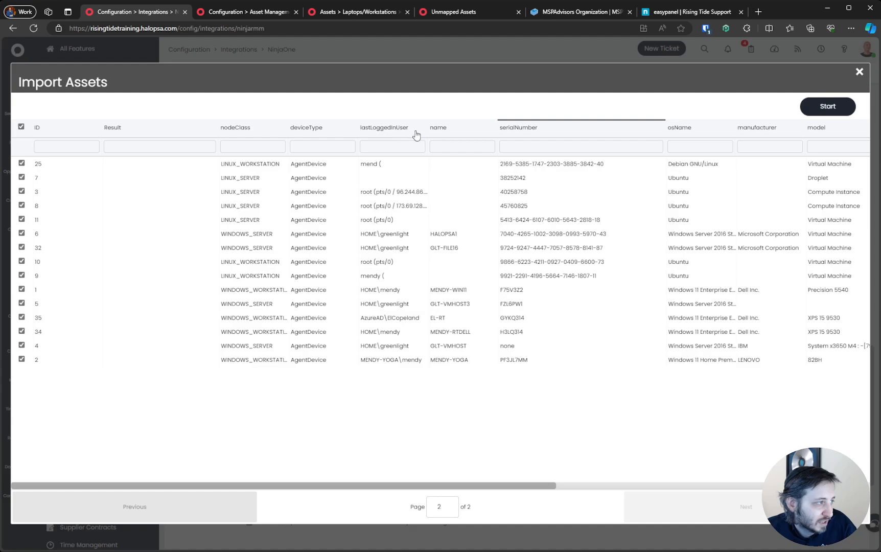
{"action": "left_click_drag", "start_coordinate": [554, 488], "coordinate": [393, 422]}
- Start importing all selected devices and sort the list by ID from the first page
{"action": "left_click", "coordinate": [828, 107]}
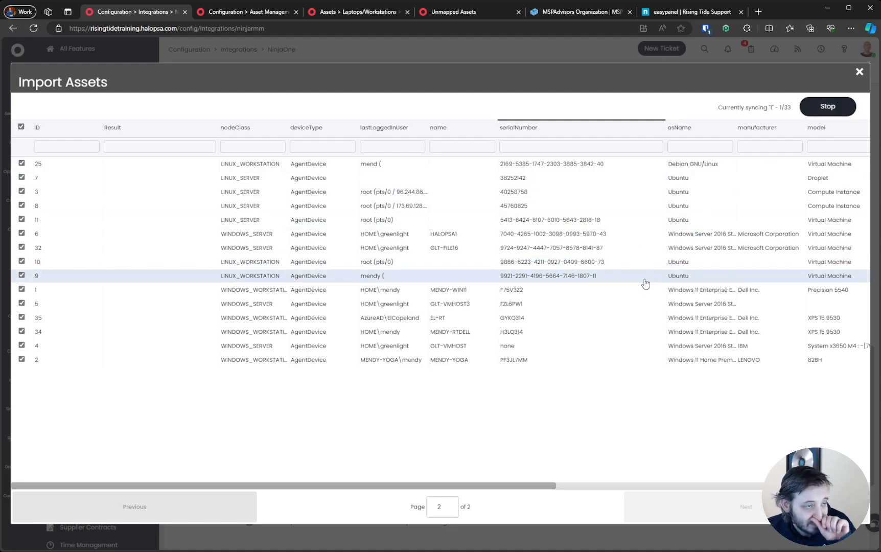
{"action": "left_click", "coordinate": [198, 501]}
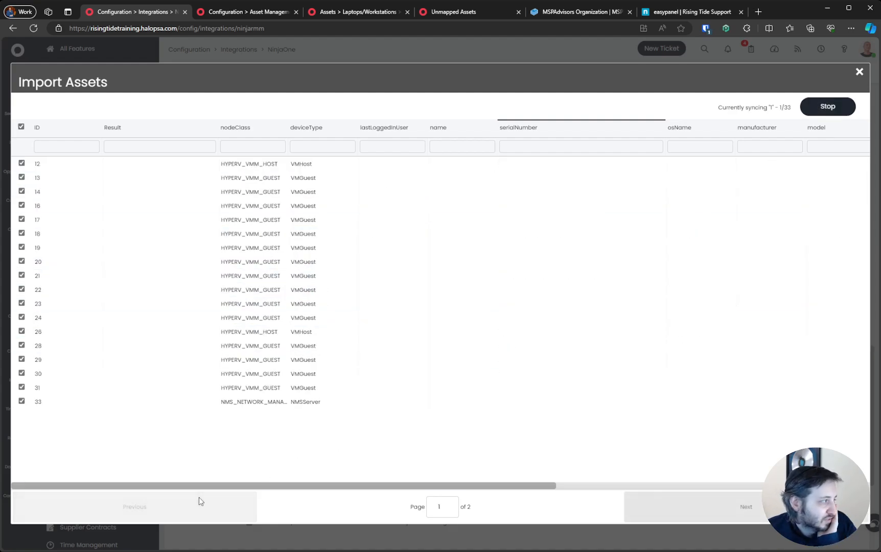
{"action": "left_click", "coordinate": [42, 131]}
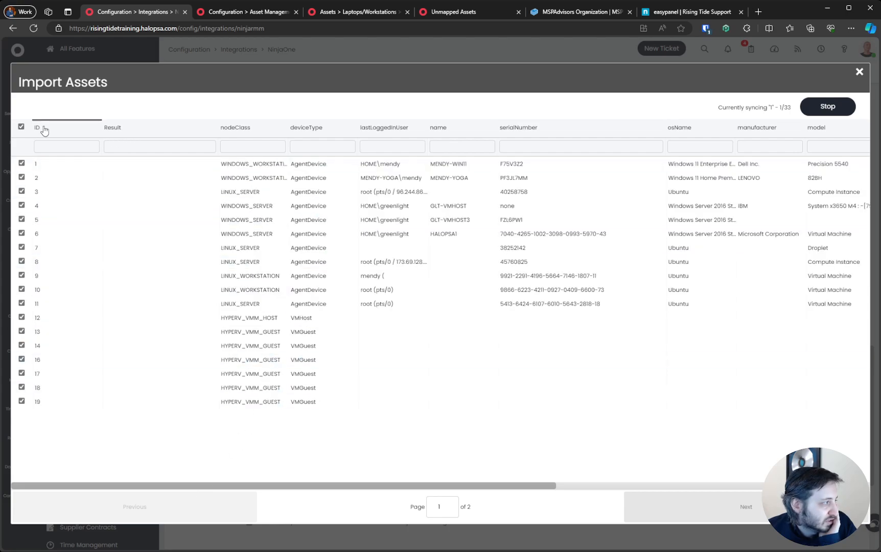
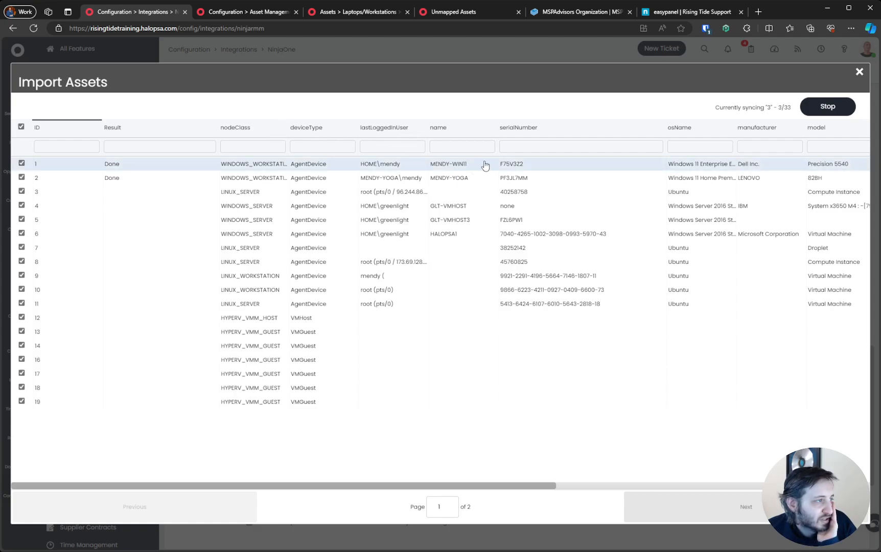
- Copy the serial number F75V3Z2 of the first device in the import list
{"action": "left_click_drag", "start_coordinate": [470, 164], "coordinate": [415, 164]}
{"action": "left_click_drag", "start_coordinate": [566, 170], "coordinate": [573, 177]}
{"action": "left_click", "coordinate": [532, 170]}
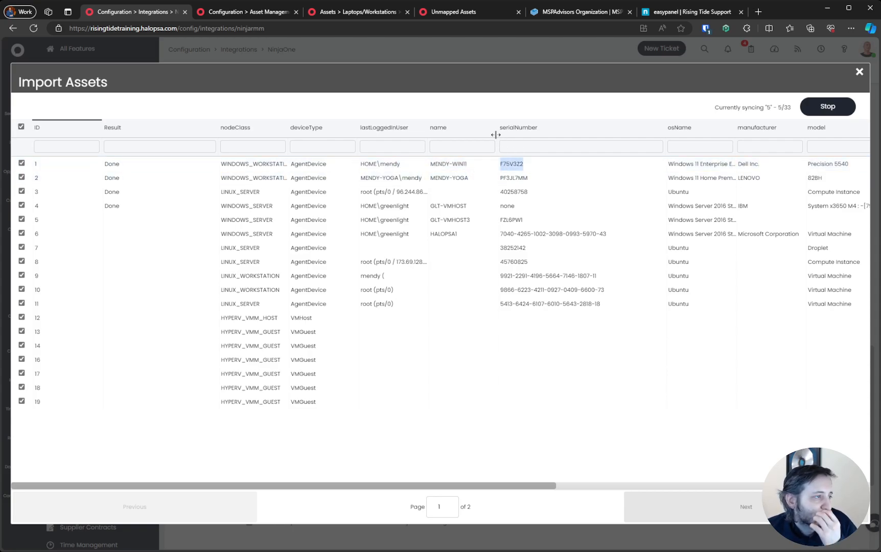
- Search all assets in HaloPSA for serial number F75V3Z2 and open the matching Windows laptop
{"action": "left_click", "coordinate": [239, 10]}
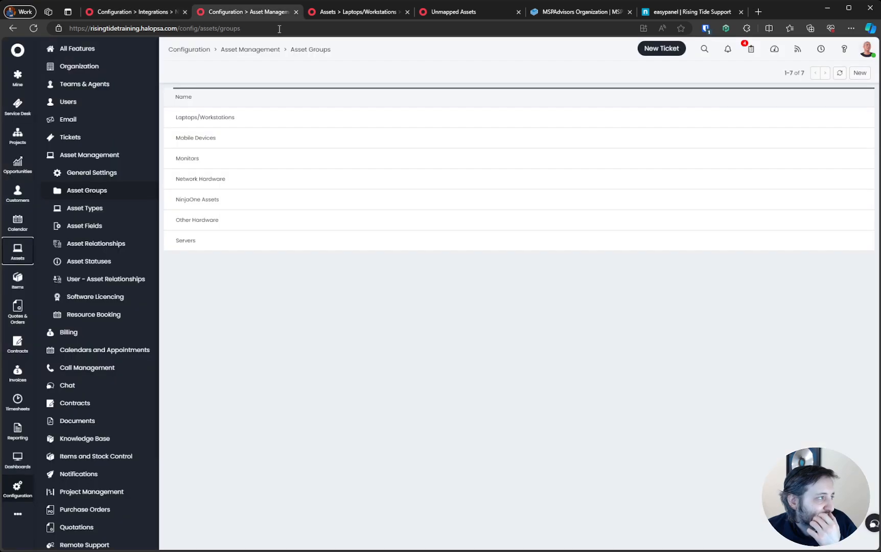
{"action": "left_click", "coordinate": [318, 14]}
{"action": "left_click", "coordinate": [173, 50]}
{"action": "left_click", "coordinate": [92, 50]}
{"action": "type", "text": "F75V3Z2"}
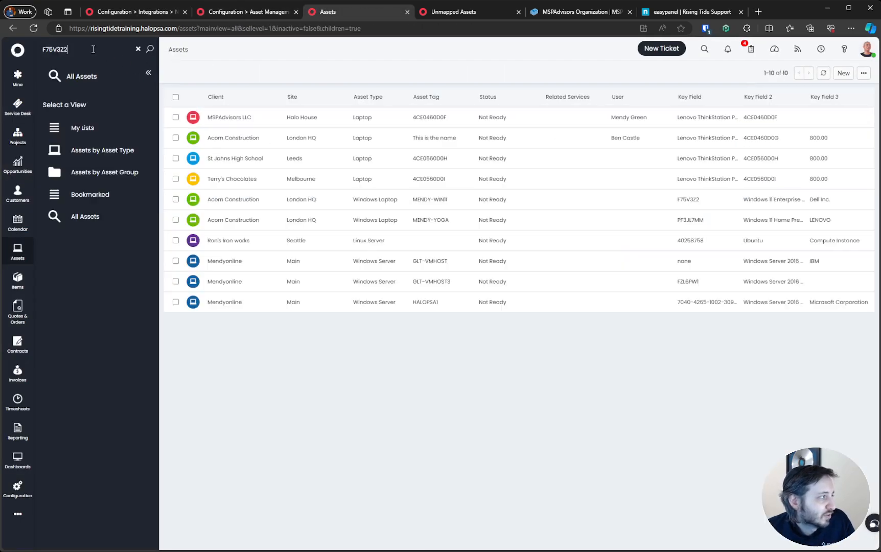
{"action": "key", "text": "Return"}
{"action": "mouse_move", "coordinate": [86, 83]}
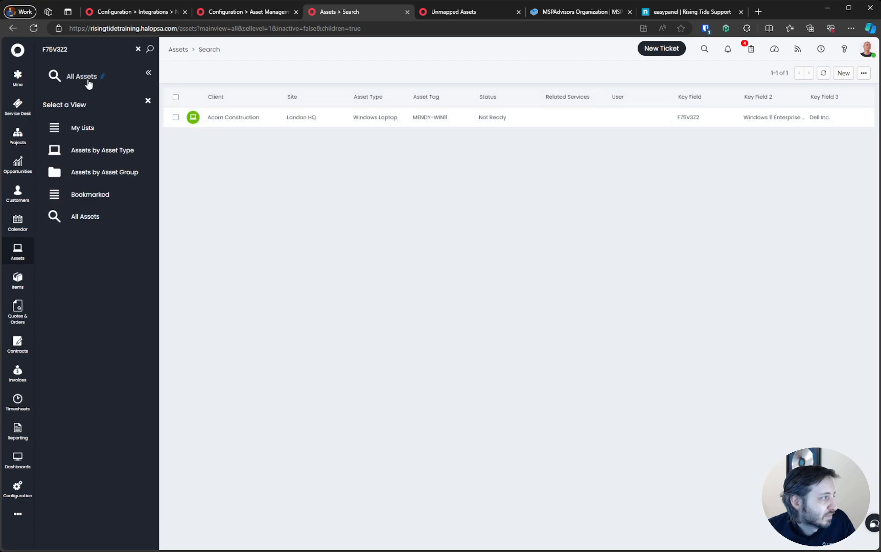
{"action": "left_click", "coordinate": [94, 217]}
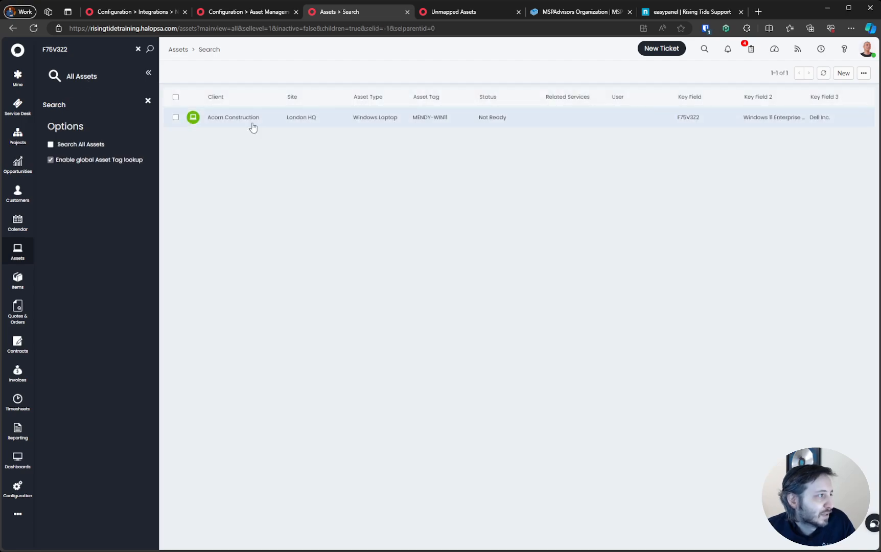
{"action": "left_click", "coordinate": [253, 127]}
- Check the progress of the device import and look over the remaining columns of the list
{"action": "left_click", "coordinate": [257, 12]}
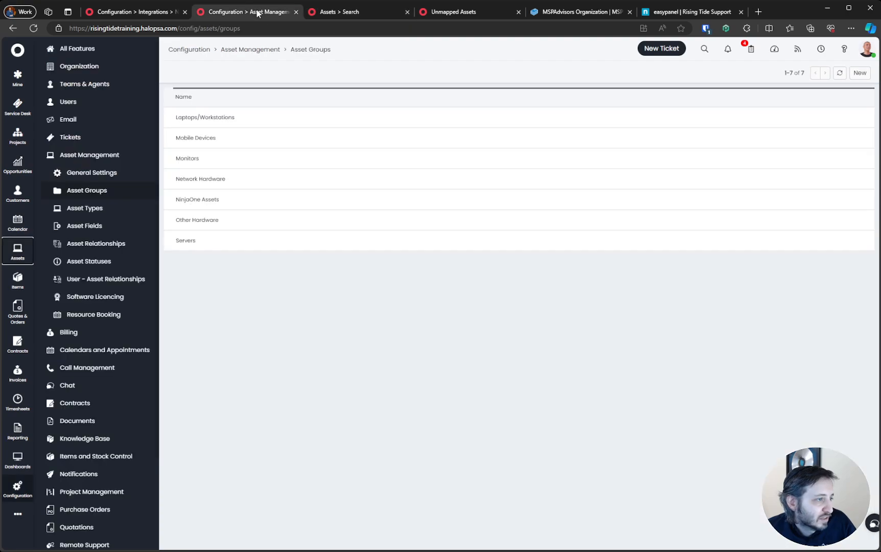
{"action": "left_click", "coordinate": [134, 12]}
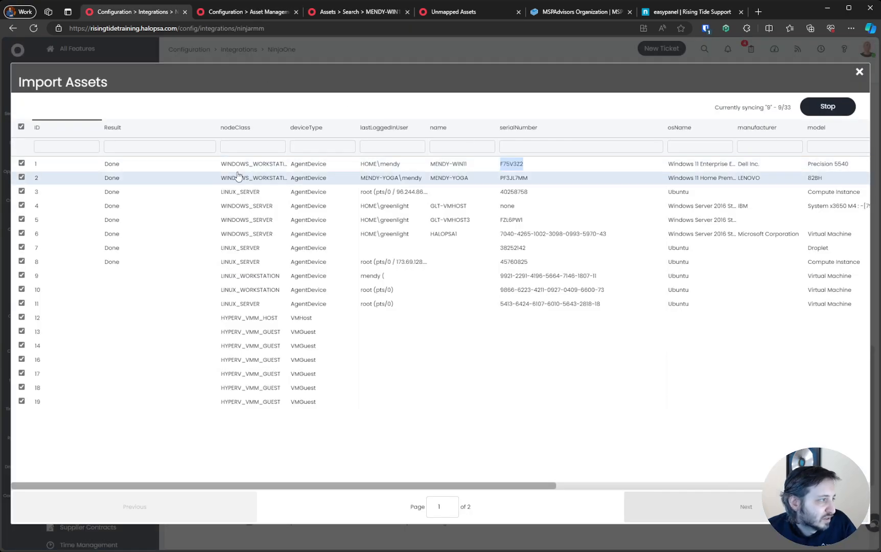
{"action": "left_click", "coordinate": [562, 484]}
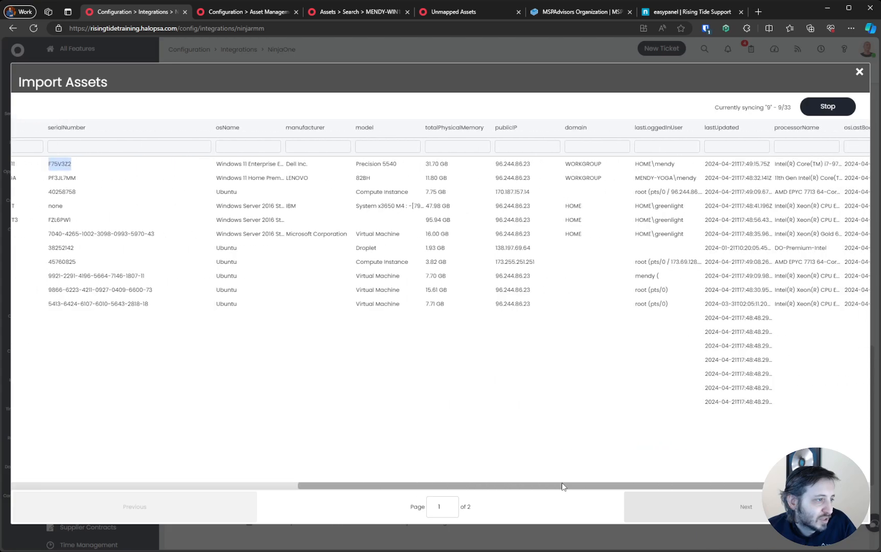
{"action": "left_click_drag", "start_coordinate": [587, 487], "coordinate": [202, 473]}
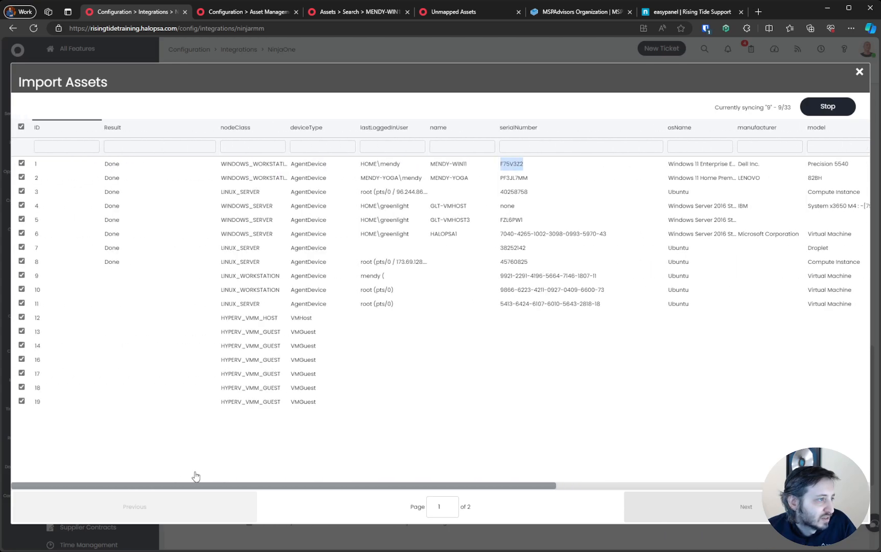
- Open the laptop's Ninja RMM link from its asset record and sign in to NinjaOne with the account e-mail and password
{"action": "left_click", "coordinate": [355, 11]}
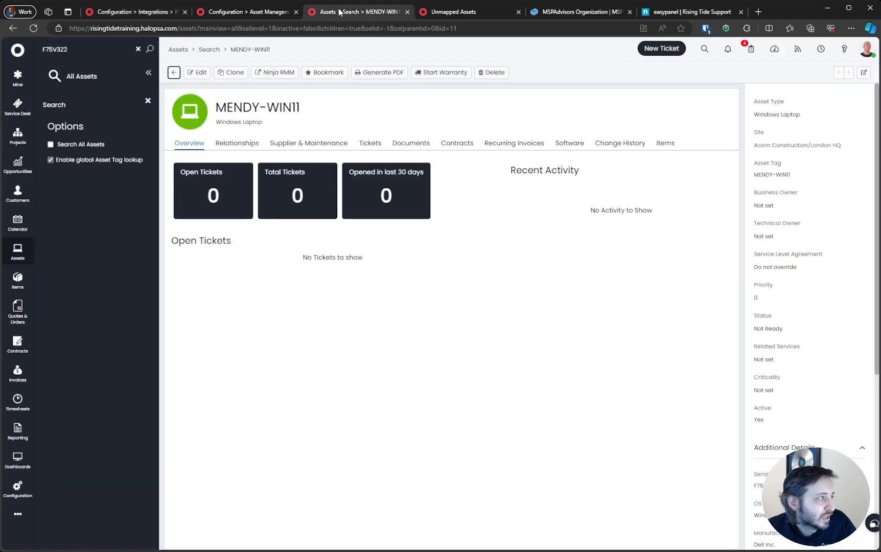
{"action": "left_click", "coordinate": [279, 72]}
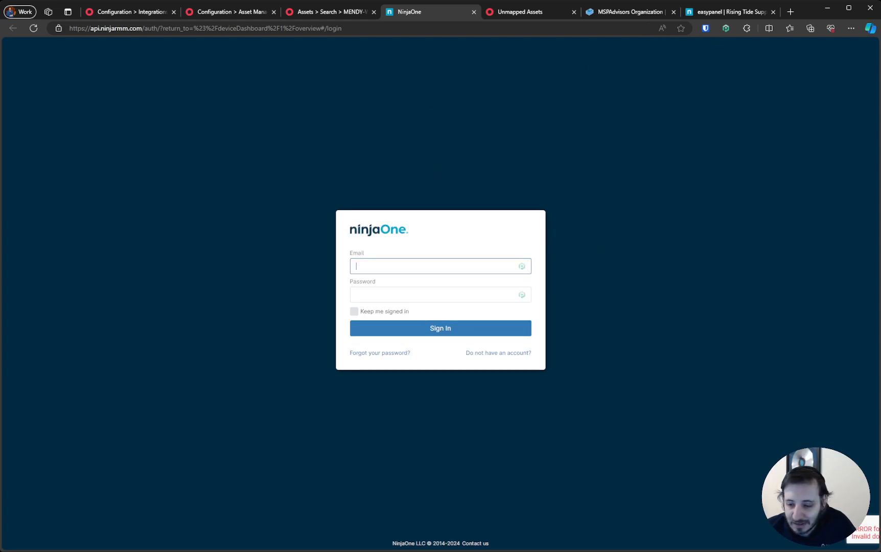
{"action": "left_click", "coordinate": [487, 265]}
{"action": "key", "text": "ctrl+v"}
{"action": "left_click", "coordinate": [478, 293]}
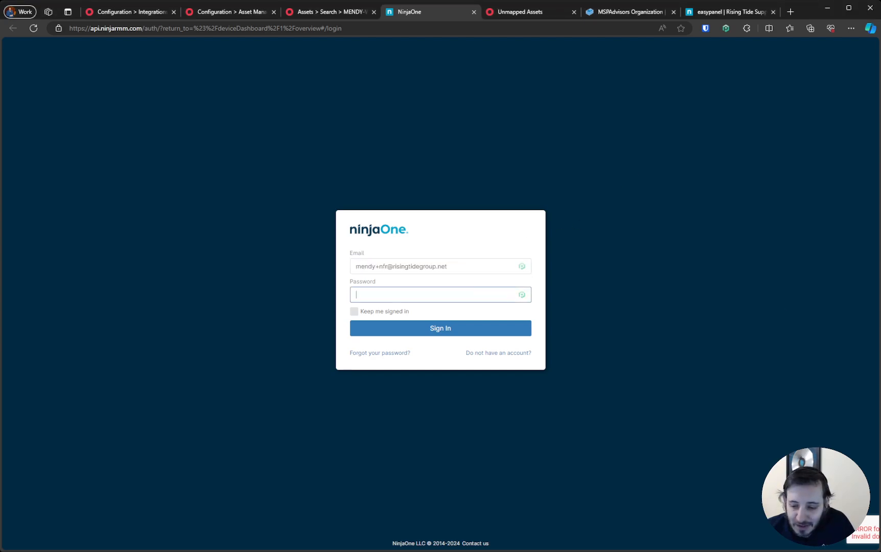
{"action": "key", "text": "alt+Tab"}
- Submit the time-based verification code to finish signing in to NinjaOne and dismiss the password-saving prompt
{"action": "key", "text": "alt+Tab"}
{"action": "key", "text": "ctrl+v"}
{"action": "left_click", "coordinate": [472, 328]}
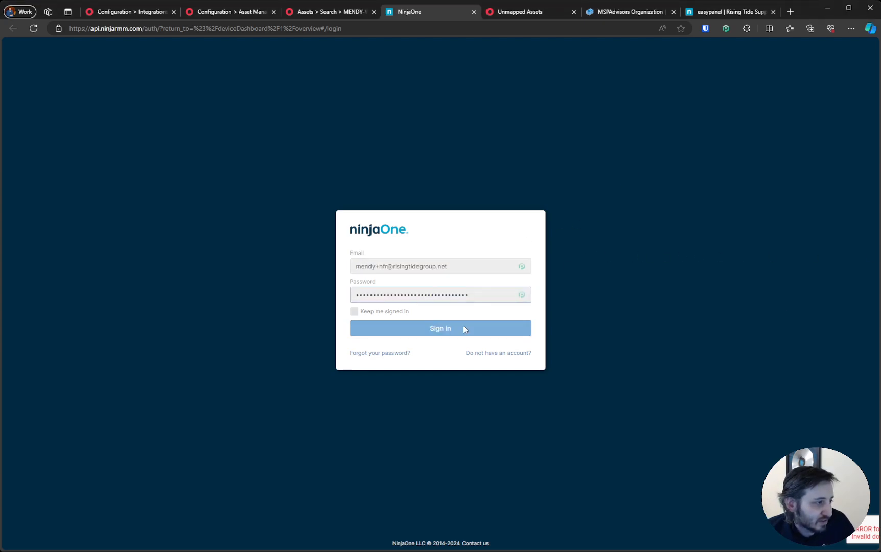
{"action": "key", "text": "alt+Tab"}
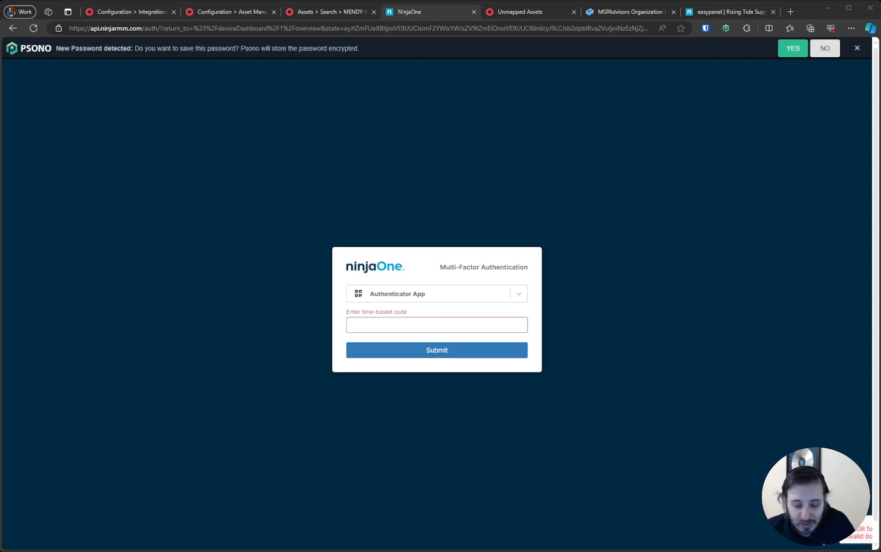
{"action": "key", "text": "alt+Tab"}
{"action": "key", "text": "ctrl+v"}
{"action": "left_click", "coordinate": [467, 353]}
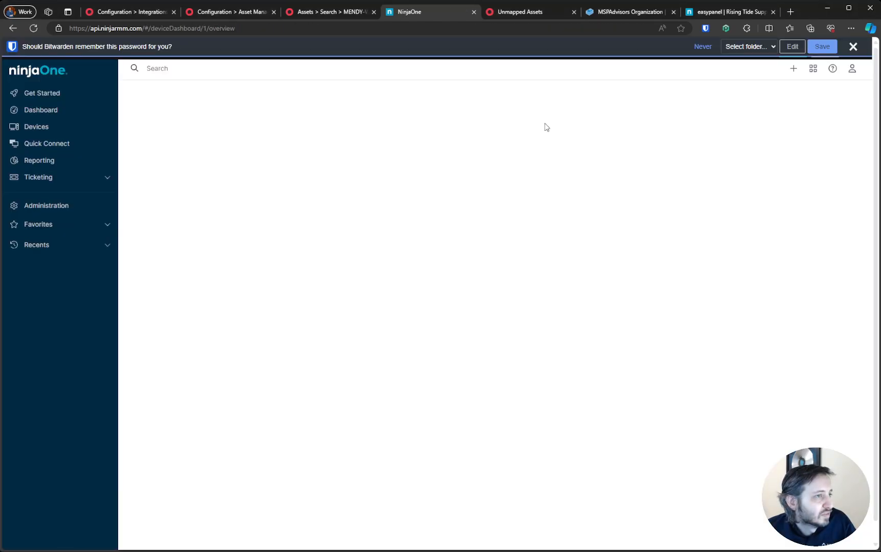
{"action": "left_click", "coordinate": [853, 47]}
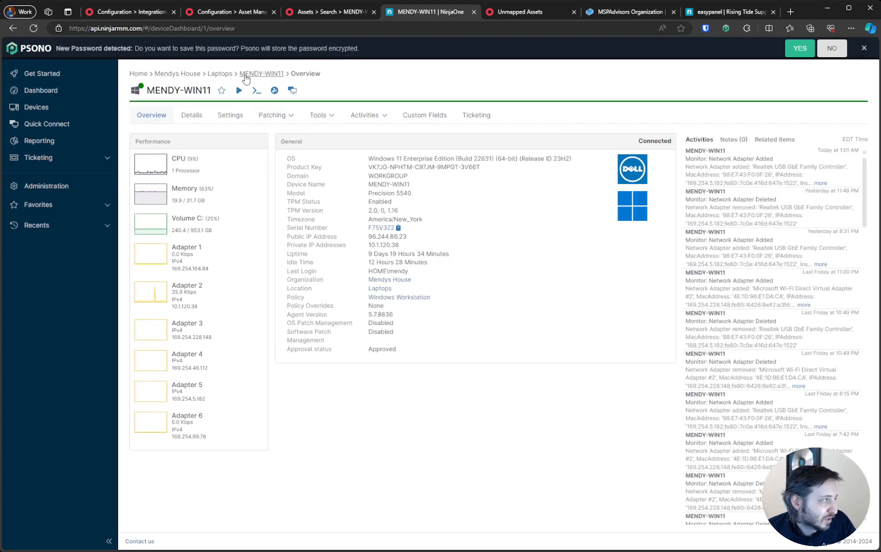
- Return to the HaloPSA device import and check the results on both pages
{"action": "left_click", "coordinate": [319, 12]}
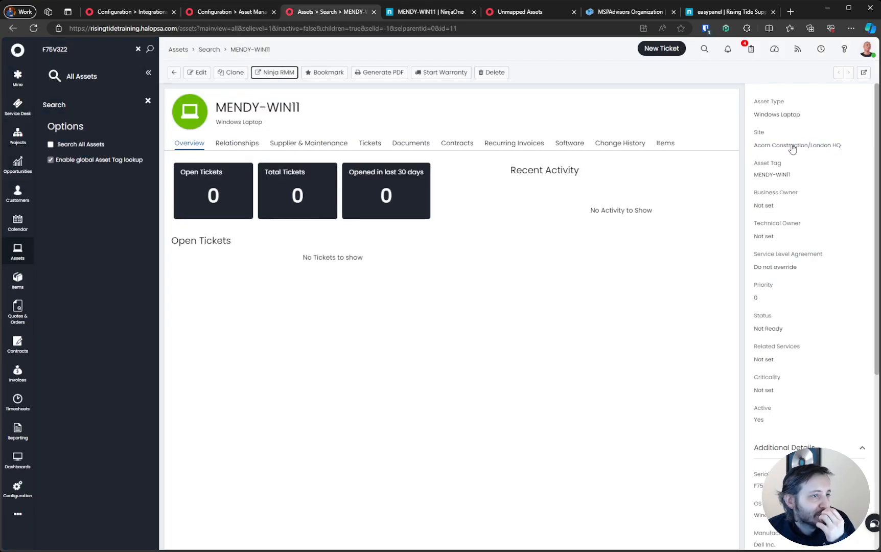
{"action": "left_click", "coordinate": [192, 13]}
{"action": "left_click", "coordinate": [144, 13]}
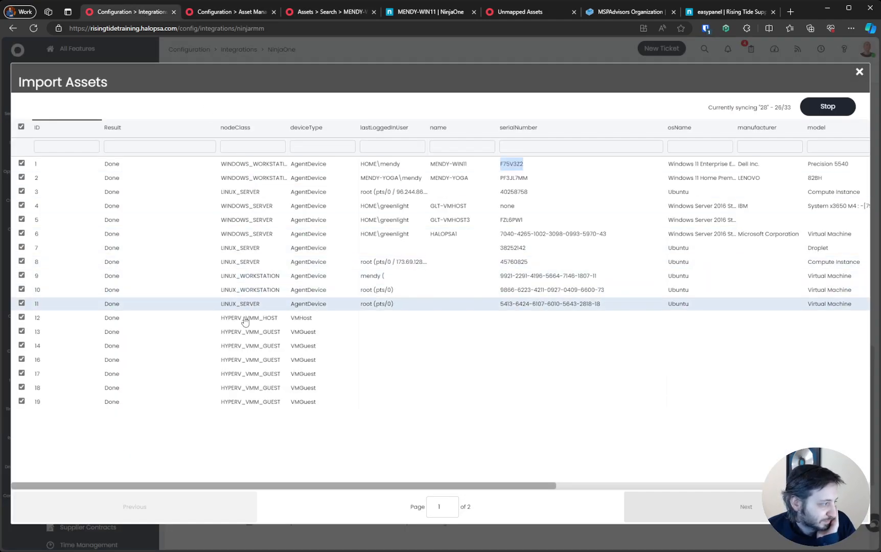
{"action": "left_click", "coordinate": [675, 505]}
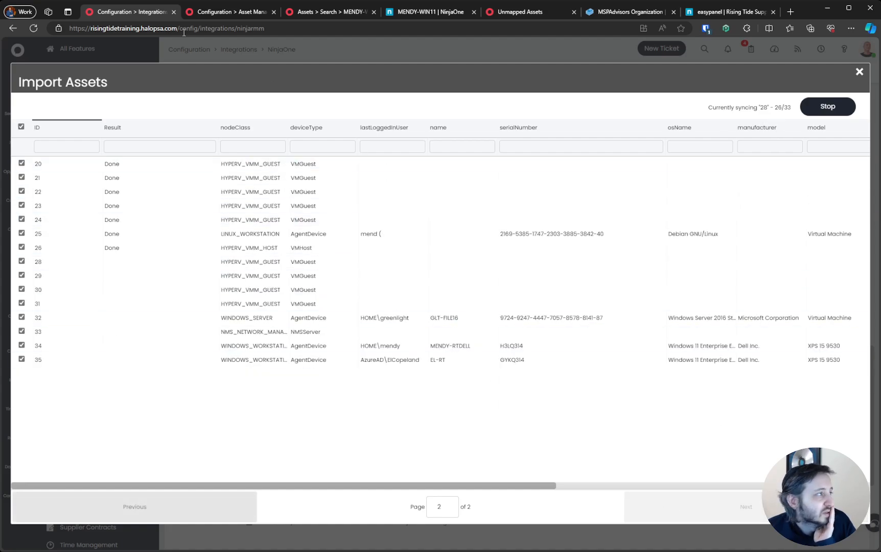
- Open the NinjaOne integration settings in the second HaloPSA configuration tab and examine the Acorn Construction/London HQ mapping
{"action": "left_click", "coordinate": [297, 12]}
{"action": "left_click", "coordinate": [217, 12]}
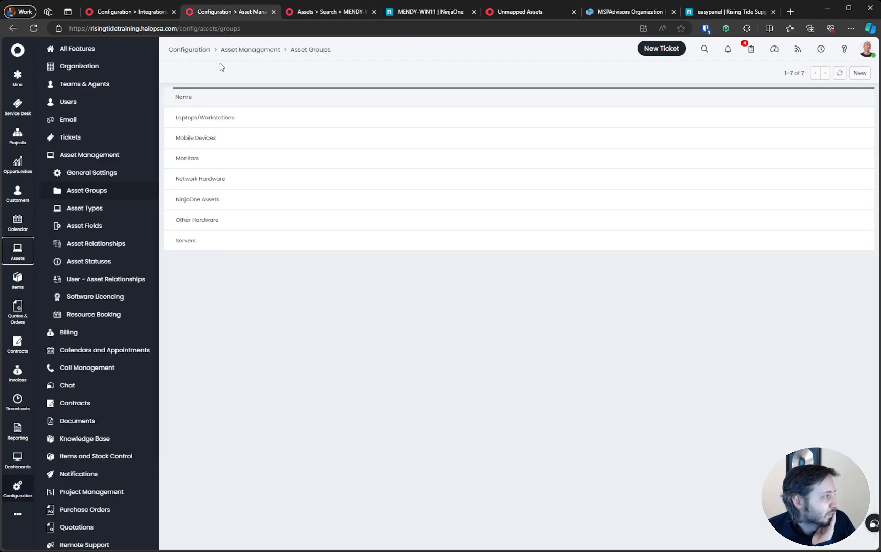
{"action": "left_click", "coordinate": [195, 50]}
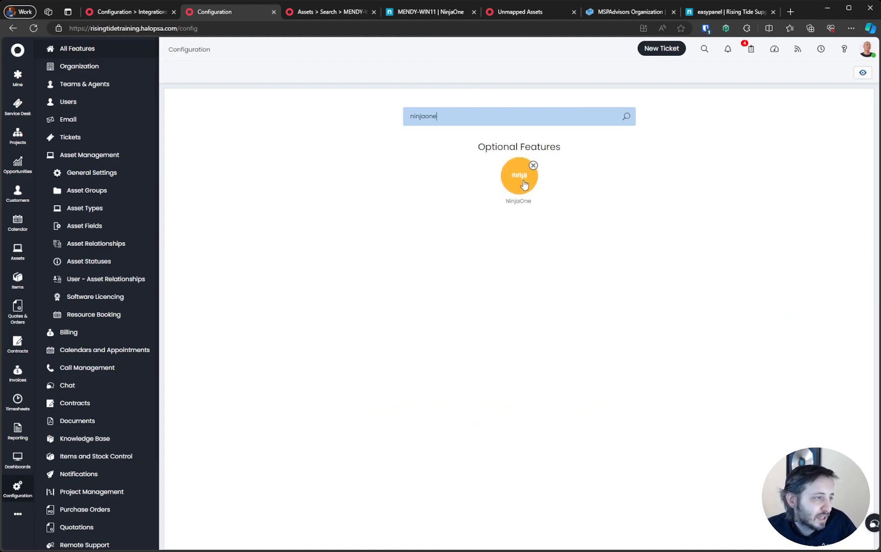
{"action": "left_click", "coordinate": [520, 180]}
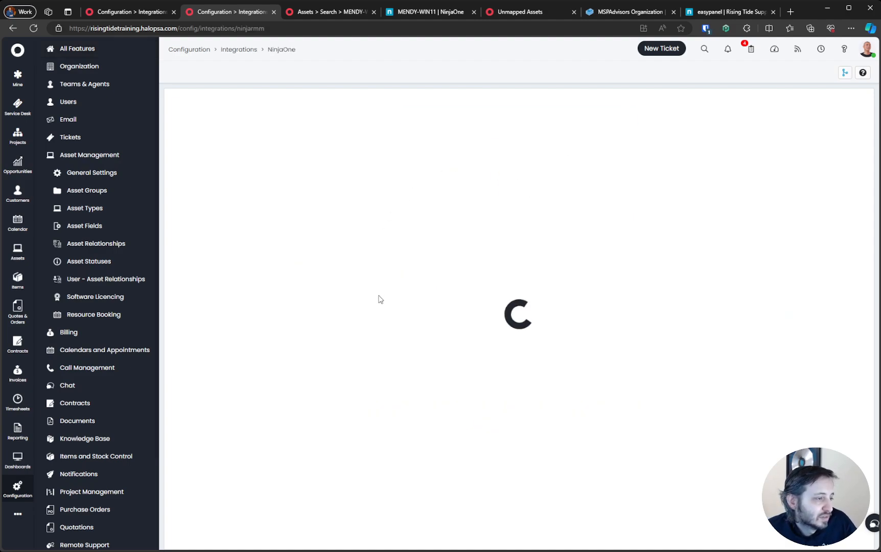
{"action": "left_click", "coordinate": [153, 12]}
{"action": "left_click", "coordinate": [236, 12]}
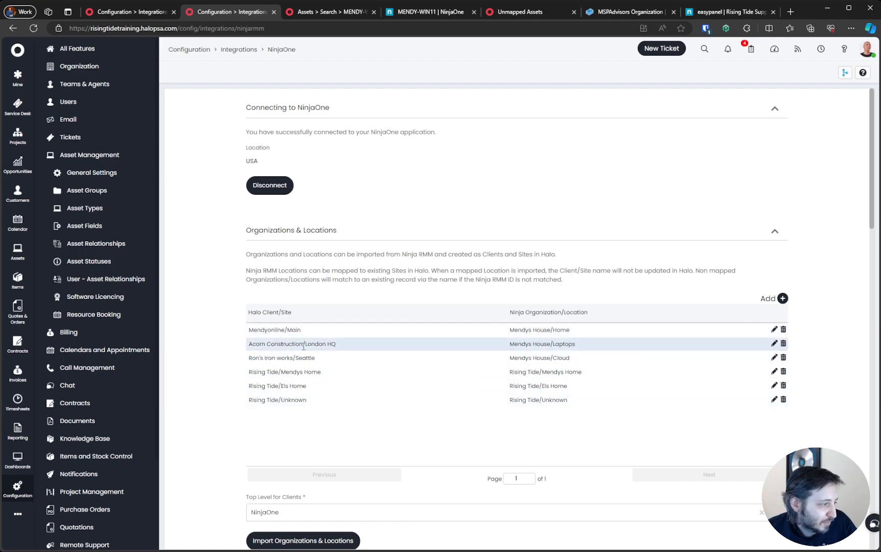
{"action": "mouse_move", "coordinate": [245, 351]}
{"action": "left_mouse_down"}
{"action": "mouse_move", "coordinate": [339, 349]}
{"action": "mouse_move", "coordinate": [232, 340]}
{"action": "mouse_move", "coordinate": [250, 348]}
{"action": "left_mouse_up"}
{"action": "left_click", "coordinate": [352, 345]}
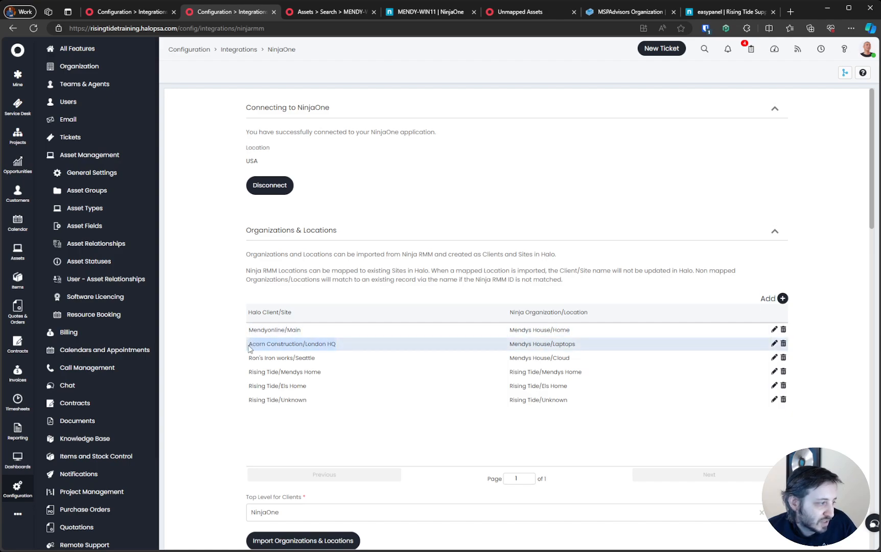
- In NinjaOne, open the laptop's organization and view the devices at its Home location
{"action": "left_click", "coordinate": [431, 11]}
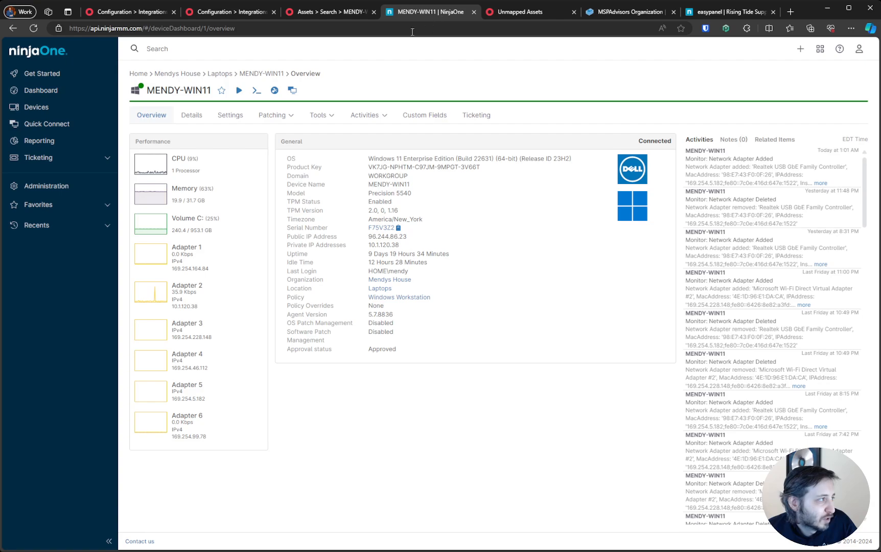
{"action": "left_click", "coordinate": [181, 73]}
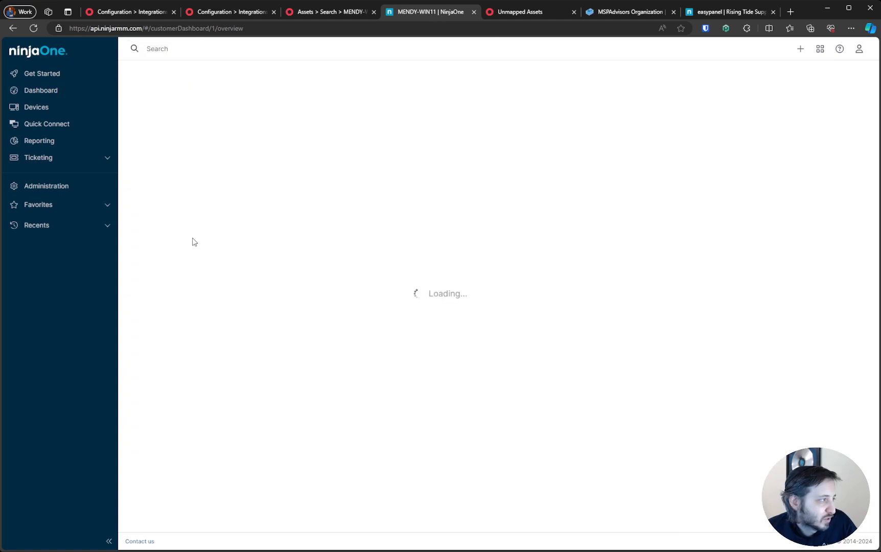
{"action": "left_click", "coordinate": [187, 115]}
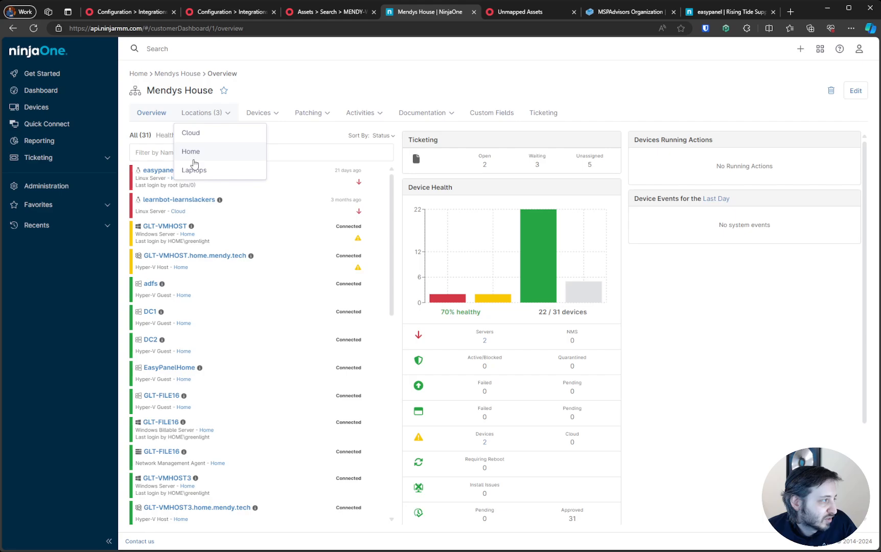
{"action": "left_click", "coordinate": [200, 153]}
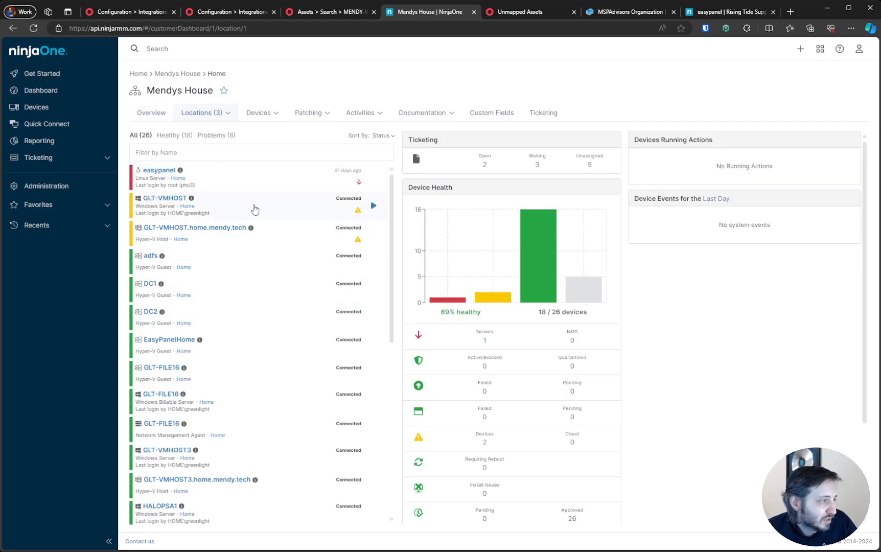
- Switch to HaloPSA and open the list of assets belonging to the client Mendyonline
{"action": "left_click", "coordinate": [292, 16]}
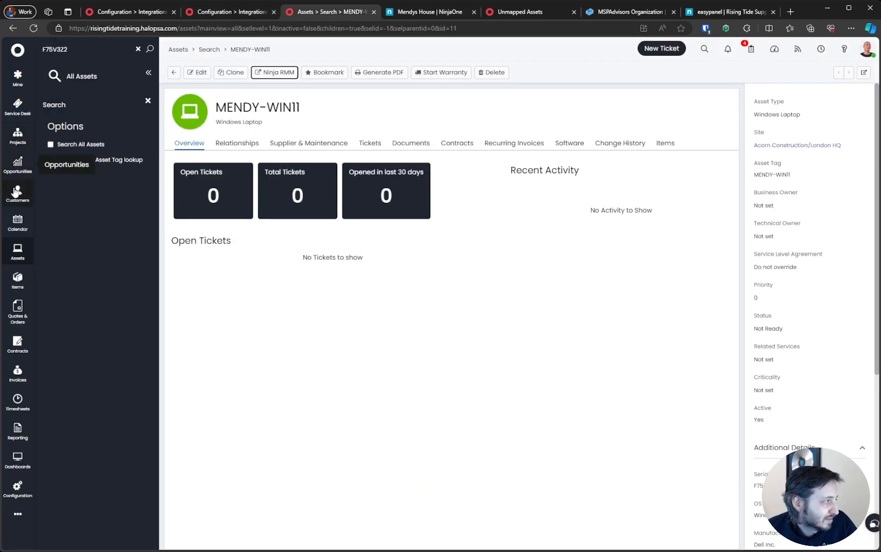
{"action": "left_click", "coordinate": [60, 195]}
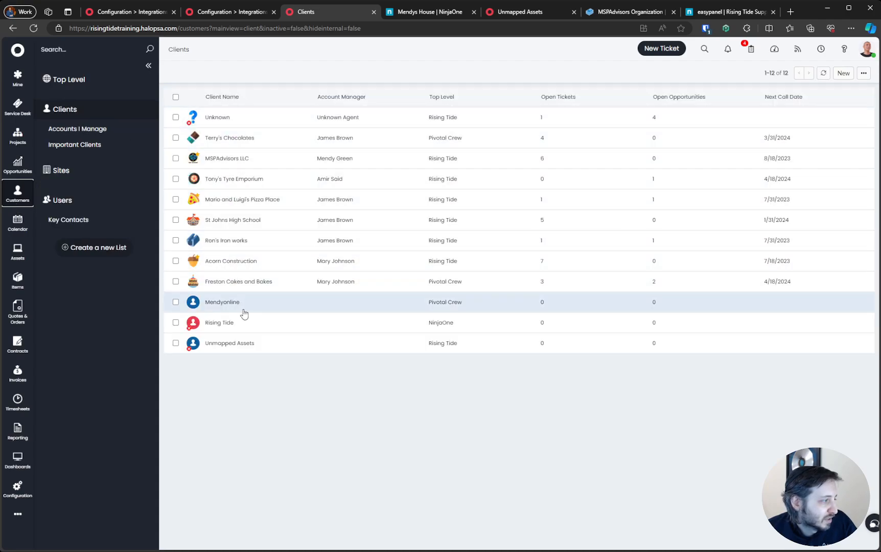
{"action": "left_click", "coordinate": [242, 305]}
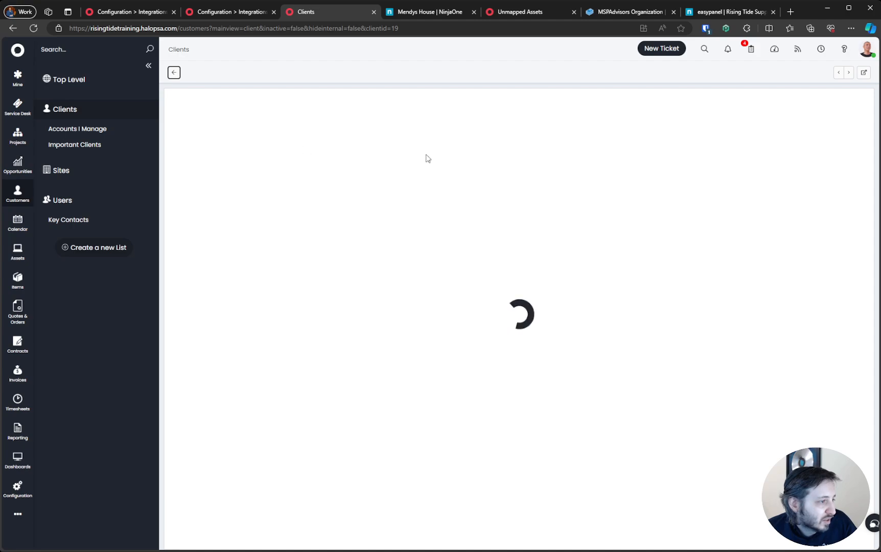
{"action": "left_click", "coordinate": [525, 145]}
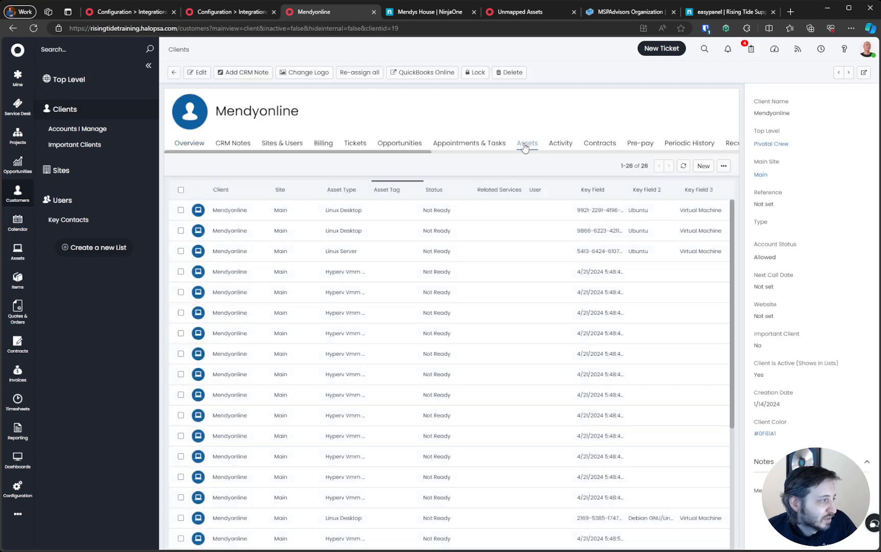
- Widen the Asset Type column and review the types, asset tags and key fields of the client's assets
{"action": "scroll", "coordinate": [535, 287], "scroll_direction": "down", "scroll_amount": 3}
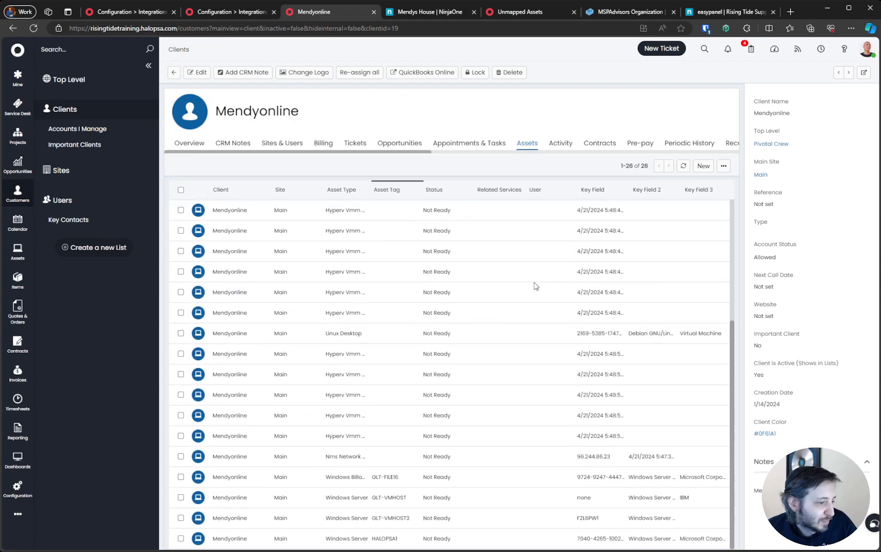
{"action": "scroll", "coordinate": [368, 305], "scroll_direction": "up", "scroll_amount": 3}
{"action": "left_click_drag", "start_coordinate": [365, 186], "coordinate": [463, 191]}
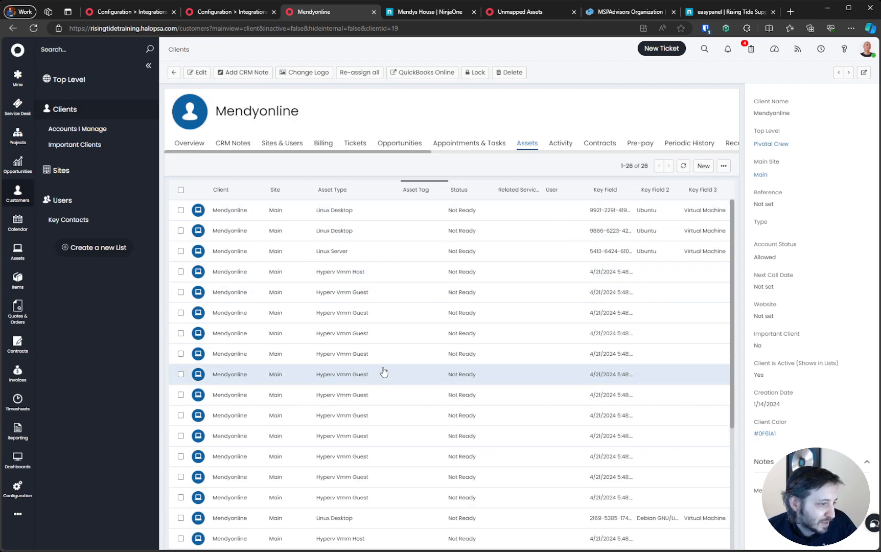
{"action": "scroll", "coordinate": [378, 370], "scroll_direction": "down", "scroll_amount": 3}
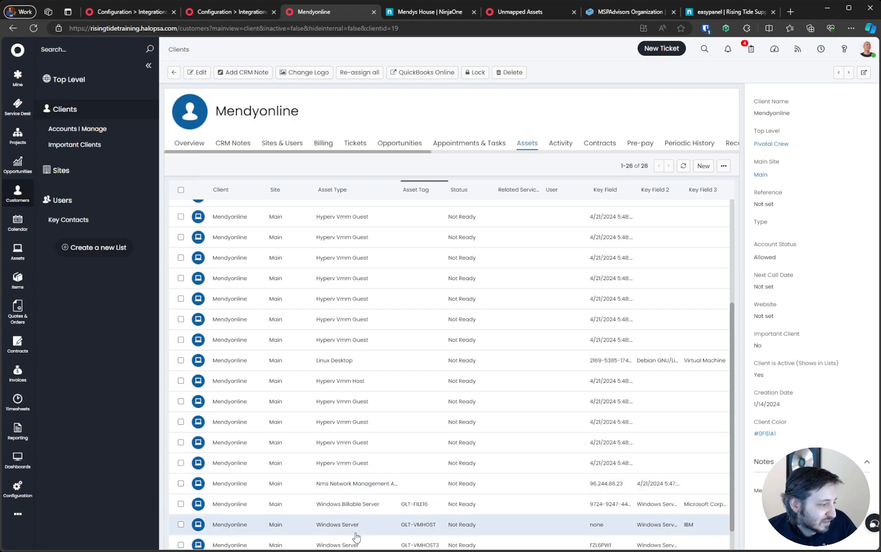
- Try to open the Windows Billable Server asset GLT-FILE16 and refresh the client's asset list
{"action": "scroll", "coordinate": [425, 511], "scroll_direction": "down", "scroll_amount": 1}
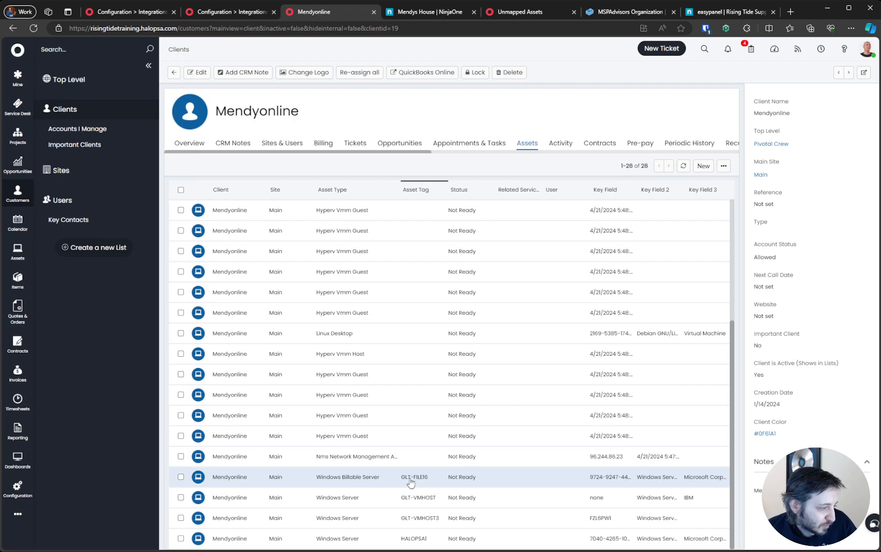
{"action": "left_click", "coordinate": [377, 483]}
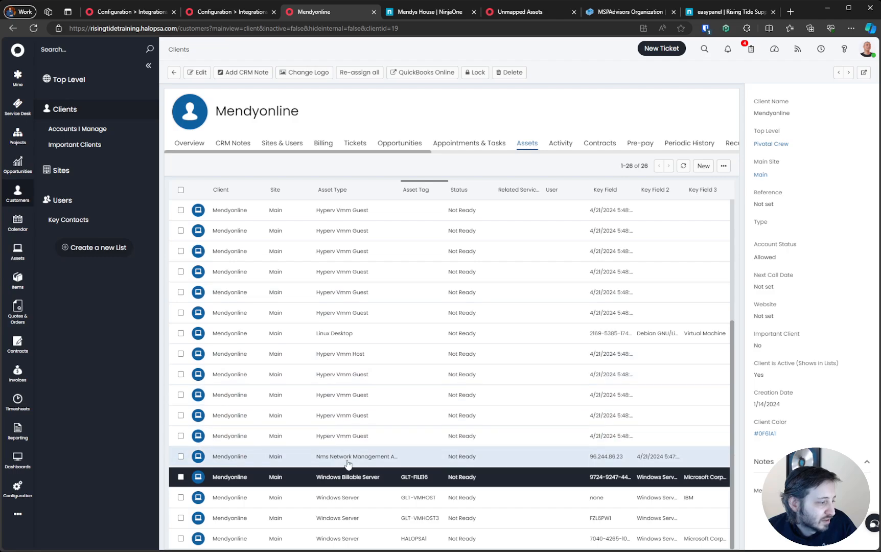
{"action": "left_click", "coordinate": [348, 477]}
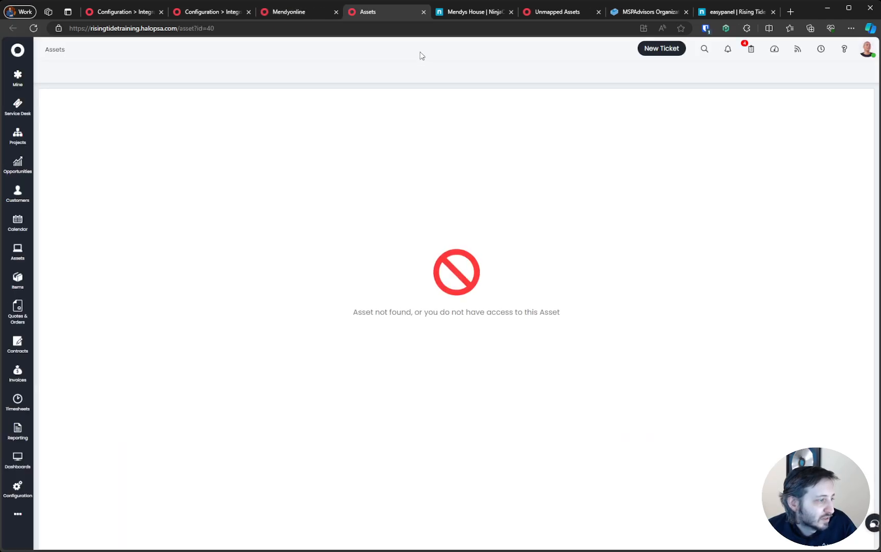
{"action": "key", "text": "ctrl+w"}
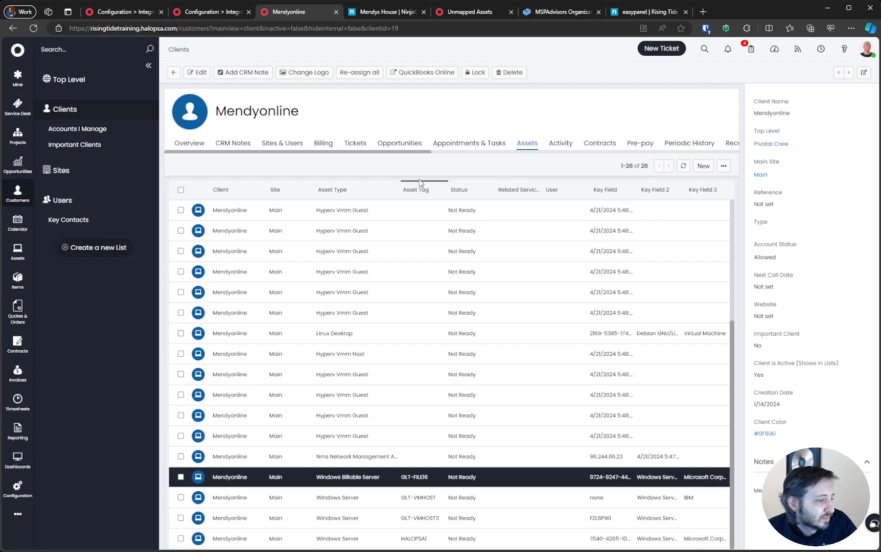
{"action": "left_click", "coordinate": [683, 165]}
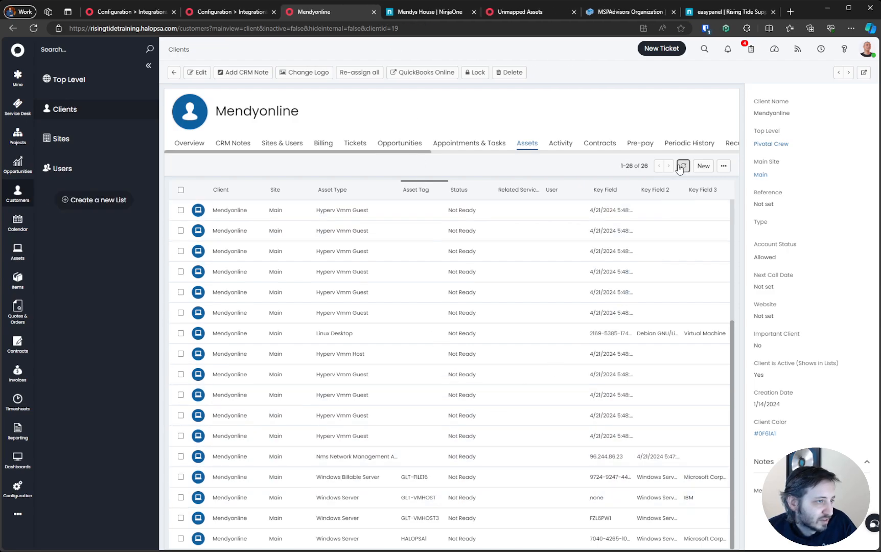
- Open the GLT-VMHOST and GLT-FILE16 server assets in separate tabs and view the GLT-FILE16 record
{"action": "left_click", "coordinate": [361, 499]}
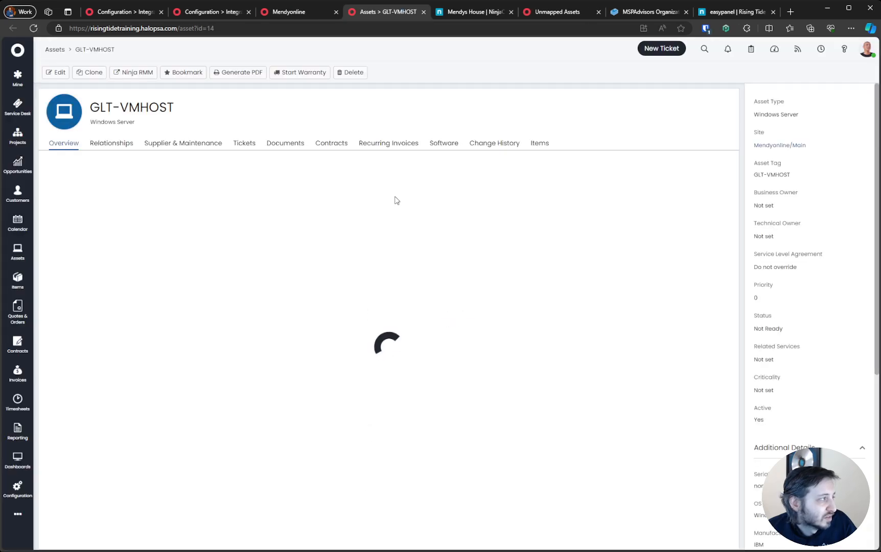
{"action": "left_click", "coordinate": [299, 14]}
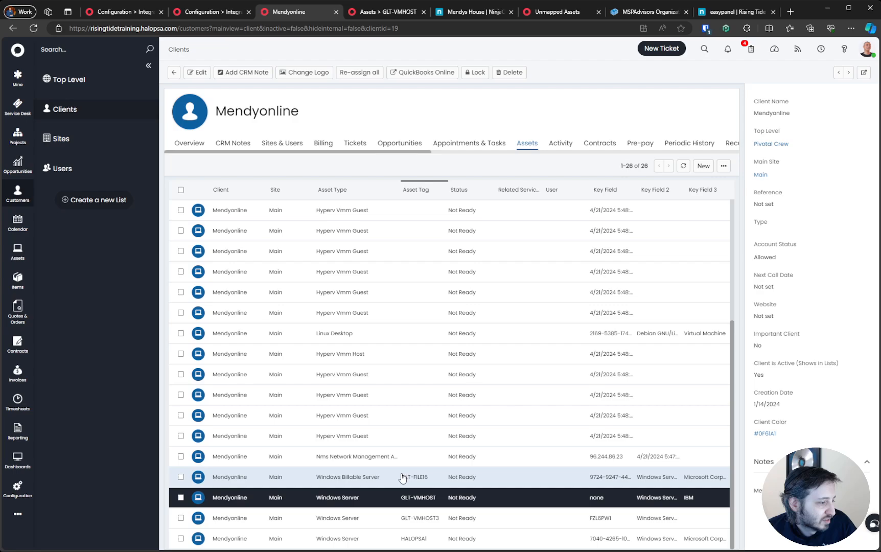
{"action": "left_click", "coordinate": [390, 484]}
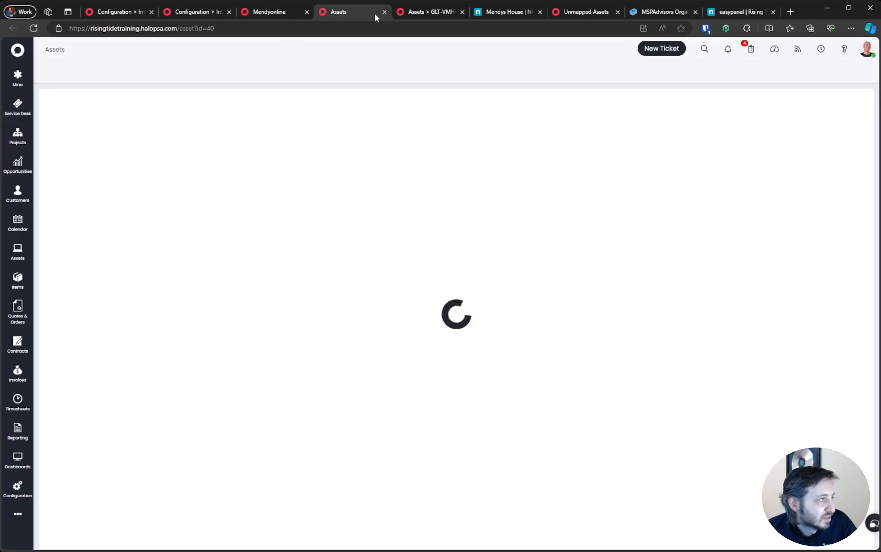
{"action": "left_click", "coordinate": [423, 11]}
{"action": "left_click", "coordinate": [345, 12]}
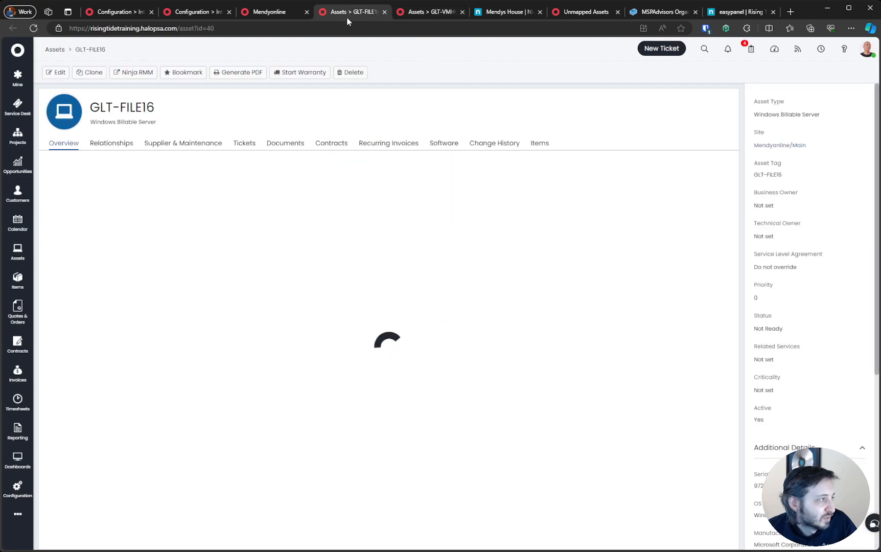
- Open GLT-FILE16's settings in NinjaOne and compare its device role with the asset type in HaloPSA
{"action": "left_click", "coordinate": [123, 74]}
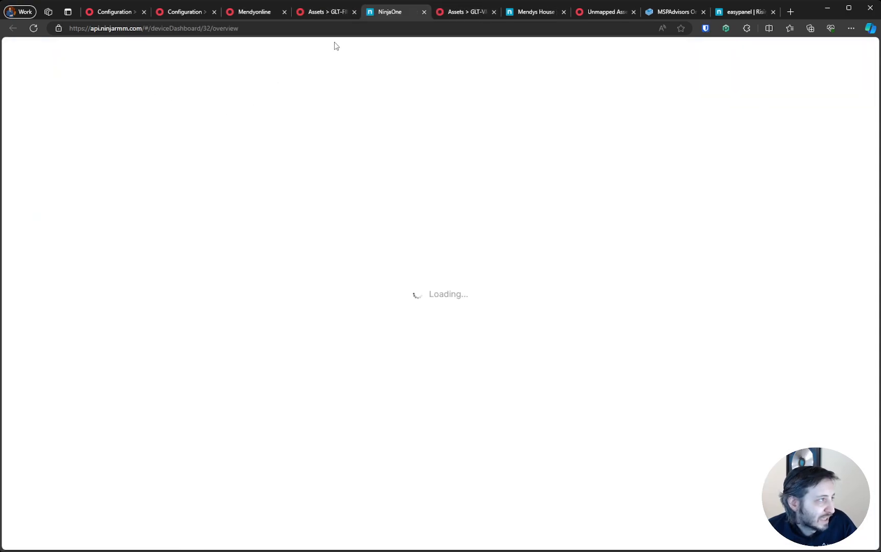
{"action": "left_click", "coordinate": [228, 116]}
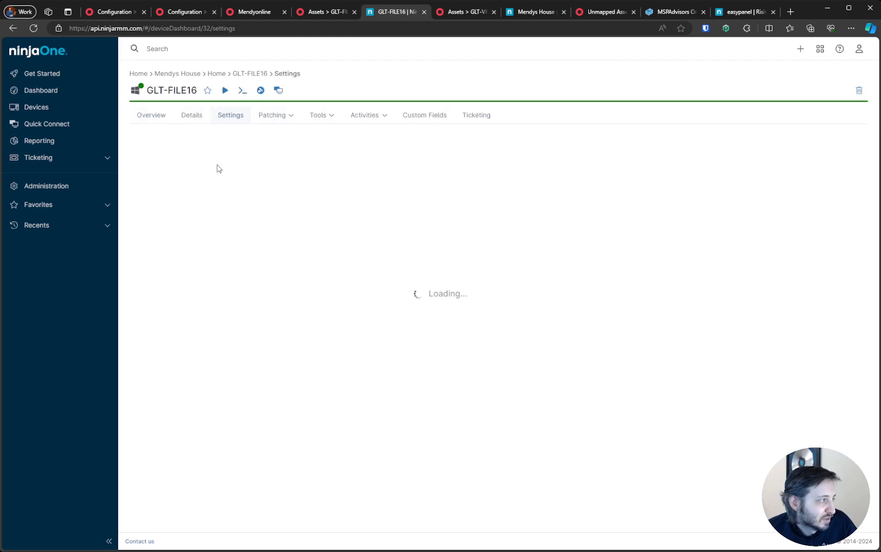
{"action": "left_click_drag", "start_coordinate": [140, 143], "coordinate": [291, 154]}
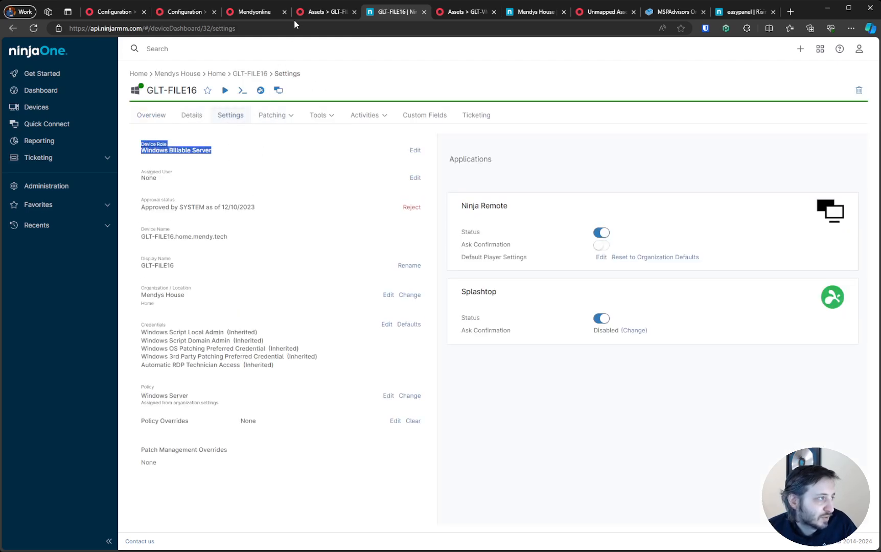
{"action": "left_click", "coordinate": [314, 11]}
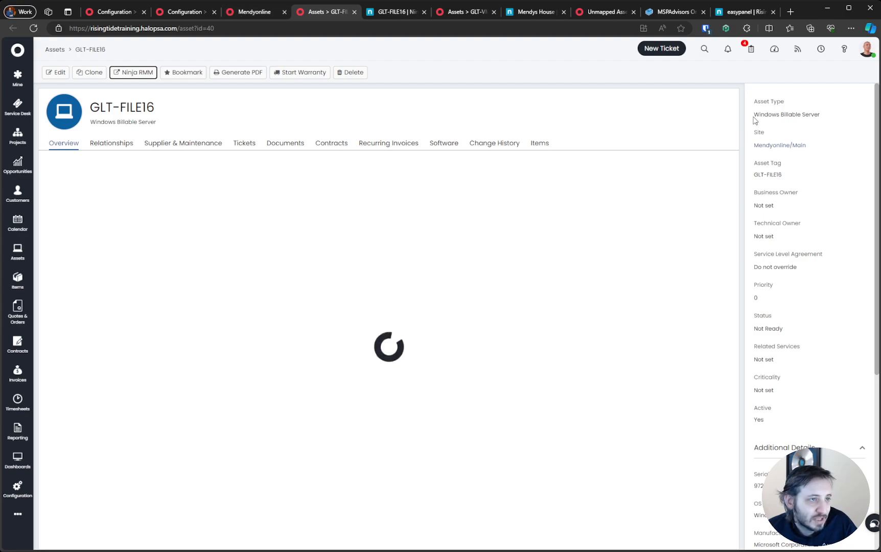
{"action": "left_click_drag", "start_coordinate": [755, 120], "coordinate": [842, 120]}
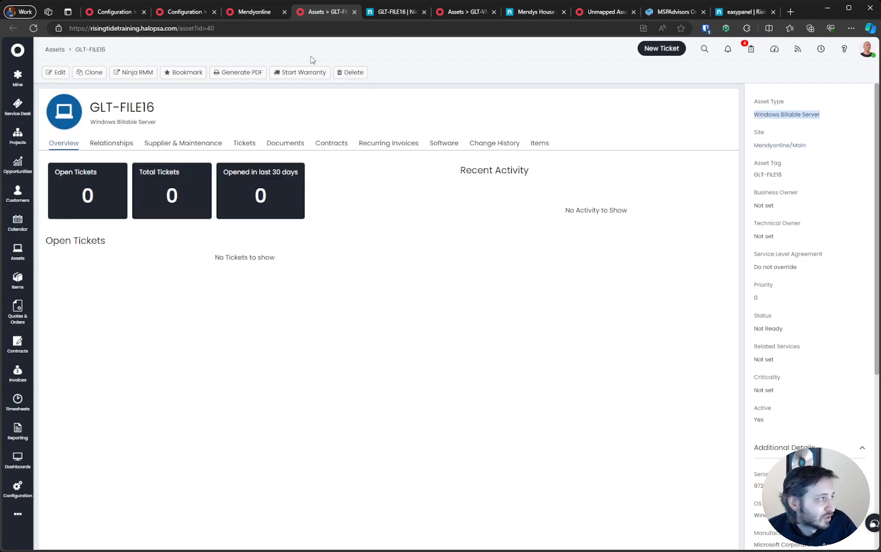
- Open HaloPSA's overall asset list and browse it by asset type
{"action": "left_click", "coordinate": [254, 12]}
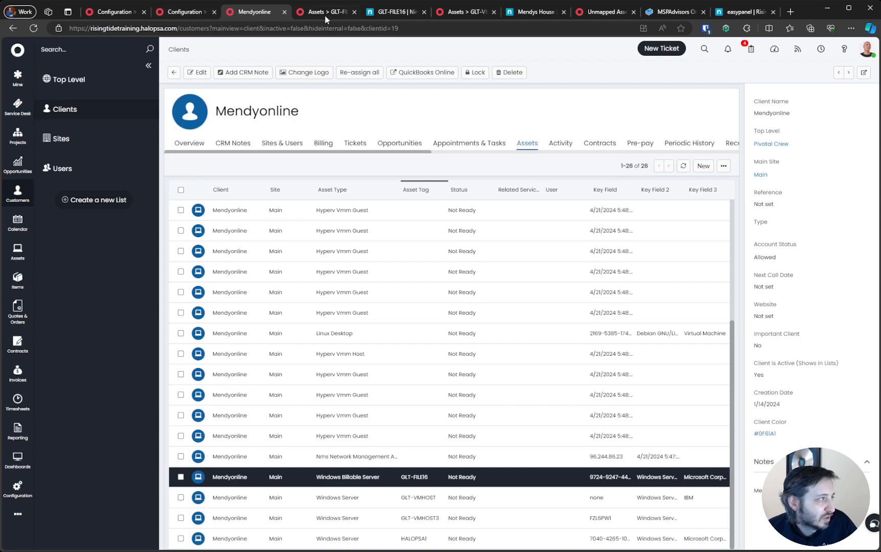
{"action": "left_click", "coordinate": [17, 250]}
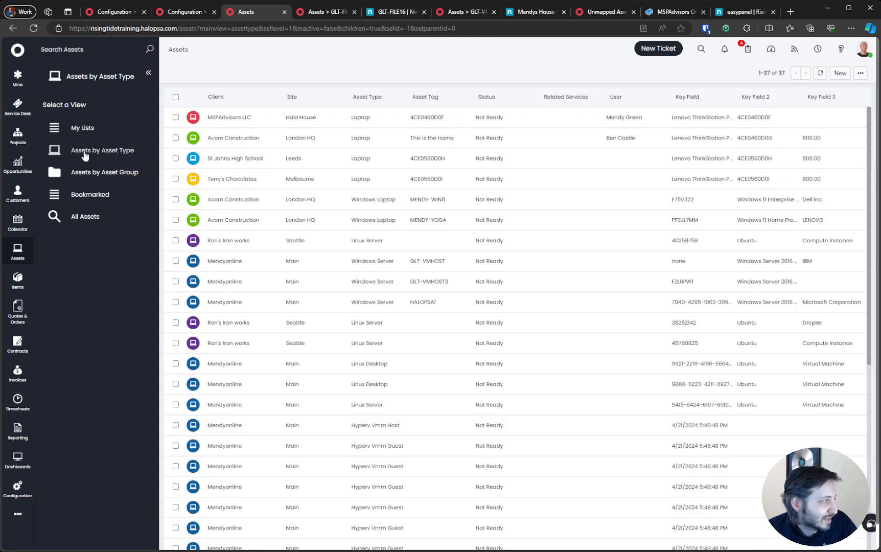
{"action": "left_click", "coordinate": [85, 153]}
{"action": "left_click", "coordinate": [81, 85]}
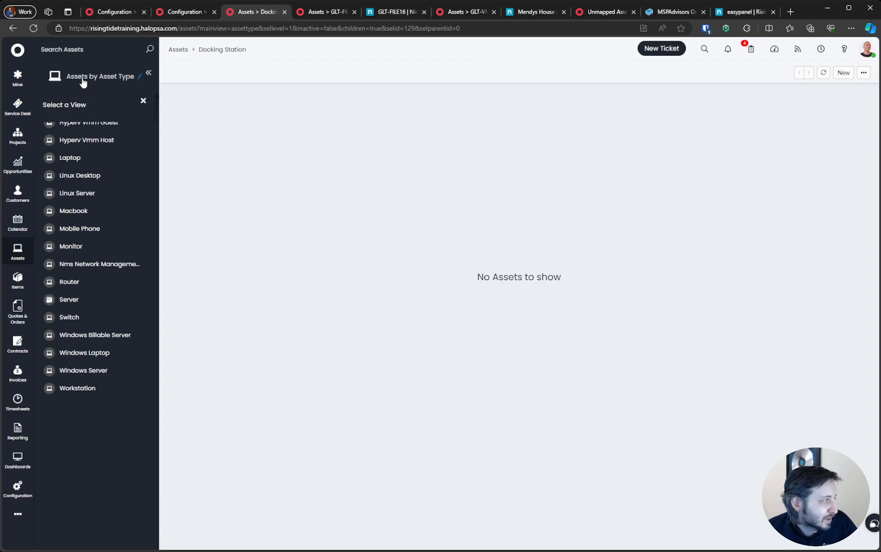
{"action": "left_click", "coordinate": [86, 174]}
{"action": "left_click", "coordinate": [181, 51]}
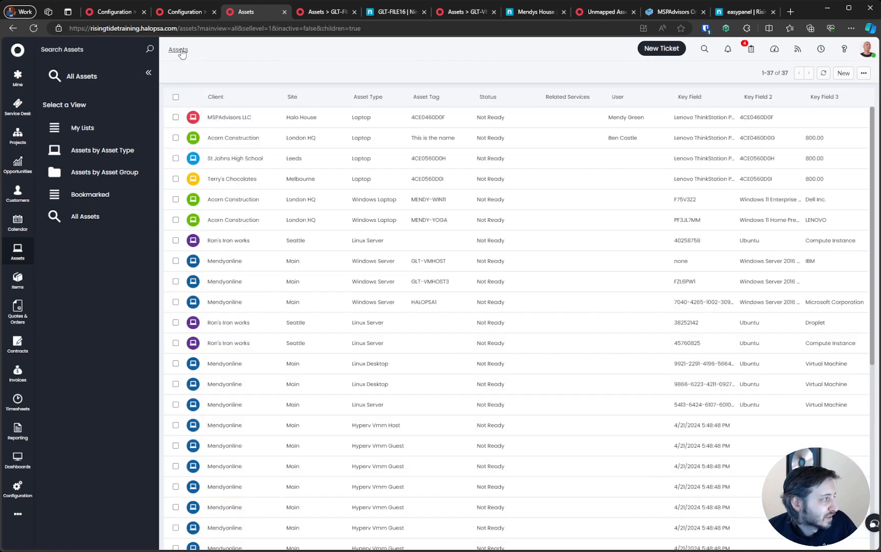
- Browse assets by asset group and review each asset type in the NinjaOne Assets group, from Hyperv Vmm Guest to Windows Server
{"action": "left_click", "coordinate": [88, 172]}
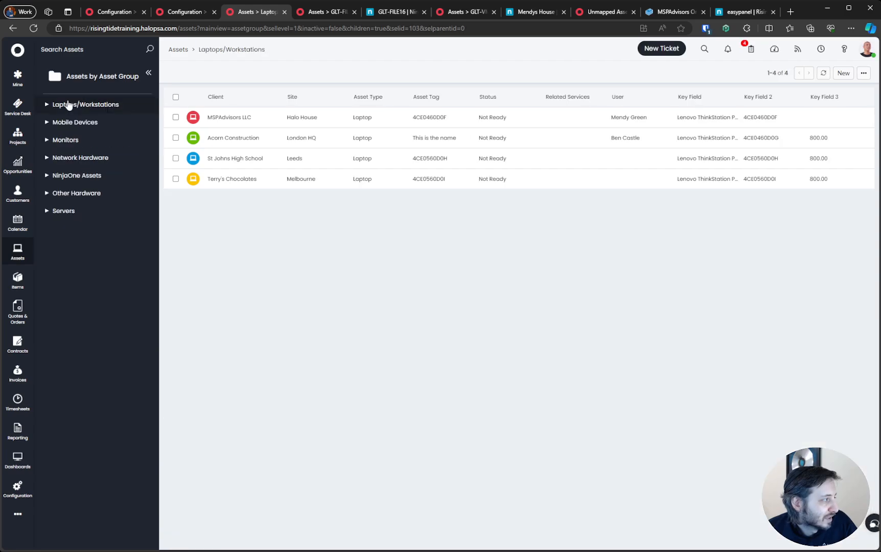
{"action": "left_click", "coordinate": [46, 176]}
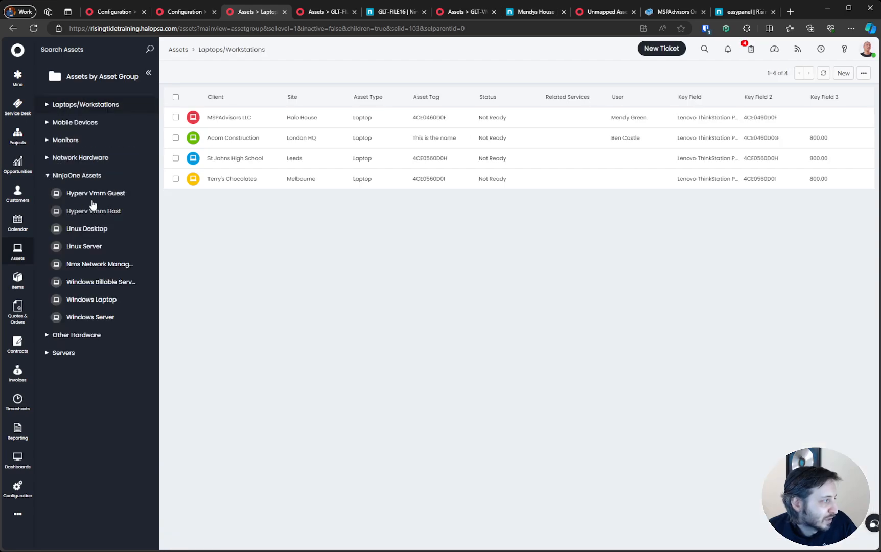
{"action": "left_click", "coordinate": [82, 199]}
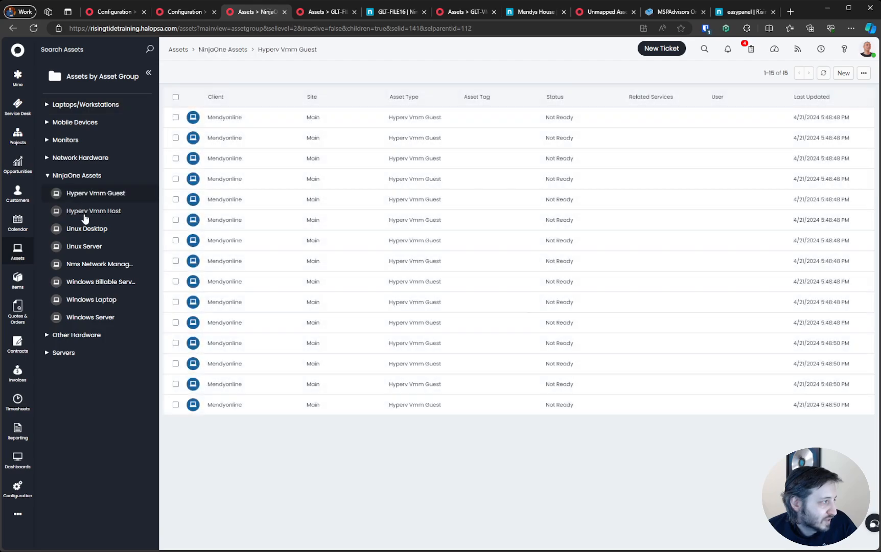
{"action": "left_click", "coordinate": [84, 211]}
{"action": "left_click", "coordinate": [84, 231]}
{"action": "left_click", "coordinate": [82, 246]}
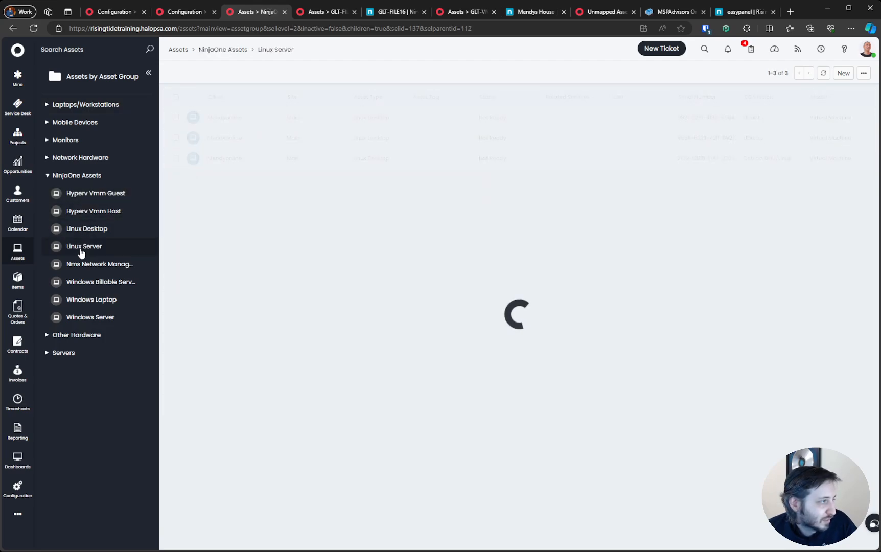
{"action": "left_click", "coordinate": [81, 264]}
{"action": "left_click", "coordinate": [86, 282]}
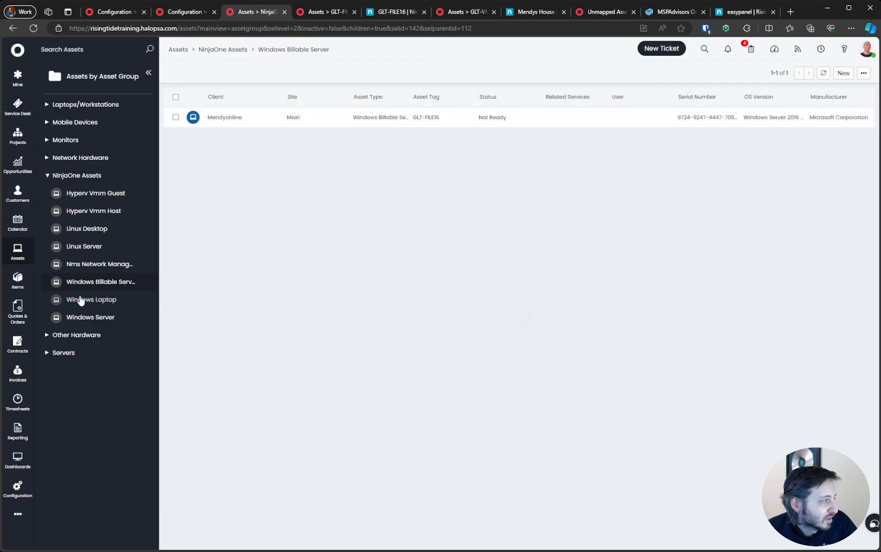
{"action": "left_click", "coordinate": [82, 300]}
{"action": "left_click", "coordinate": [87, 319]}
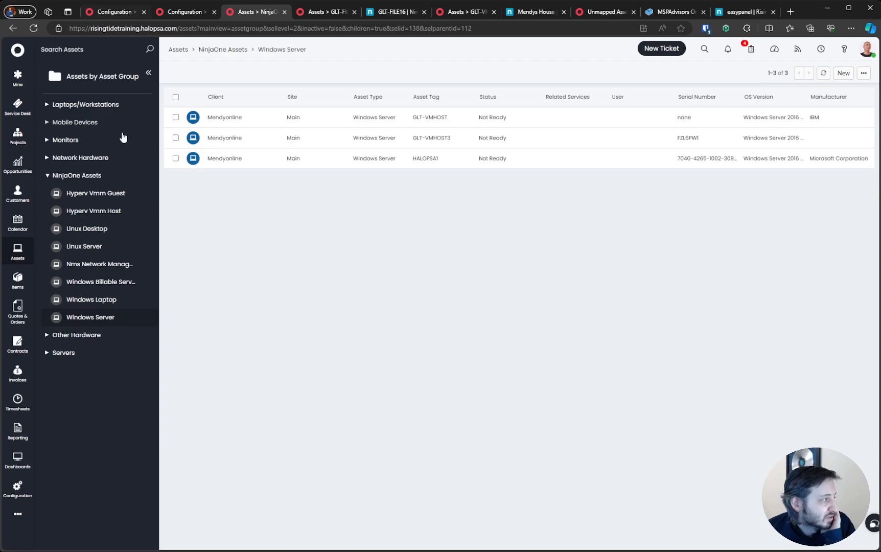
- Close the finished Import Assets window and check the asset list of the client Unmapped Assets
{"action": "left_click", "coordinate": [115, 11]}
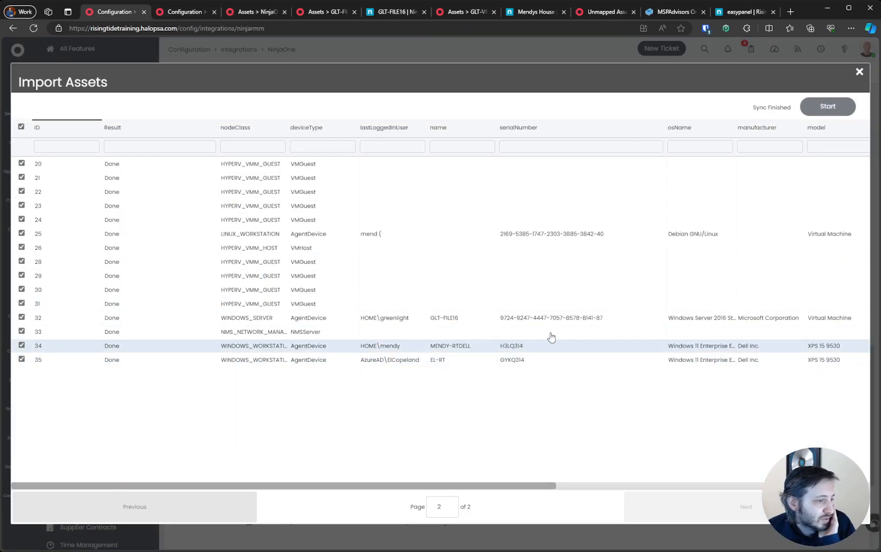
{"action": "left_click", "coordinate": [860, 73]}
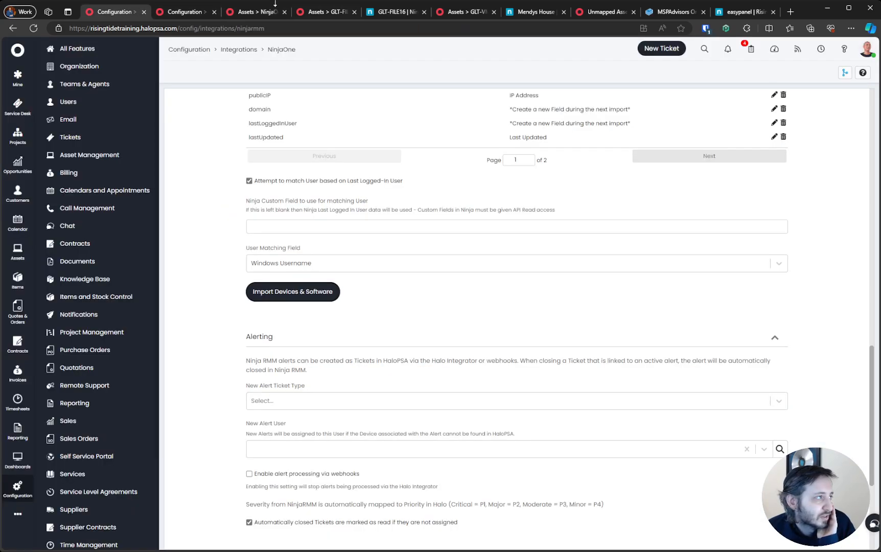
{"action": "left_click", "coordinate": [182, 12]}
{"action": "left_click", "coordinate": [18, 194]}
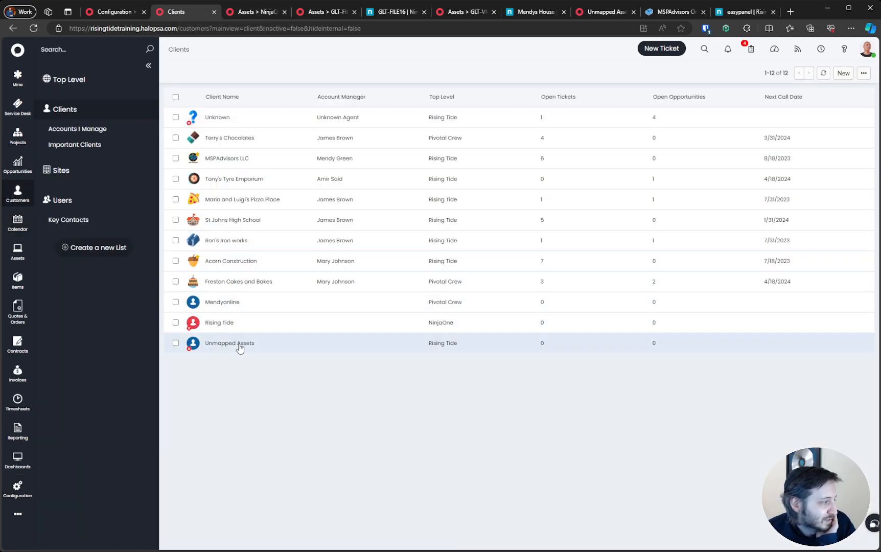
{"action": "left_click", "coordinate": [239, 345]}
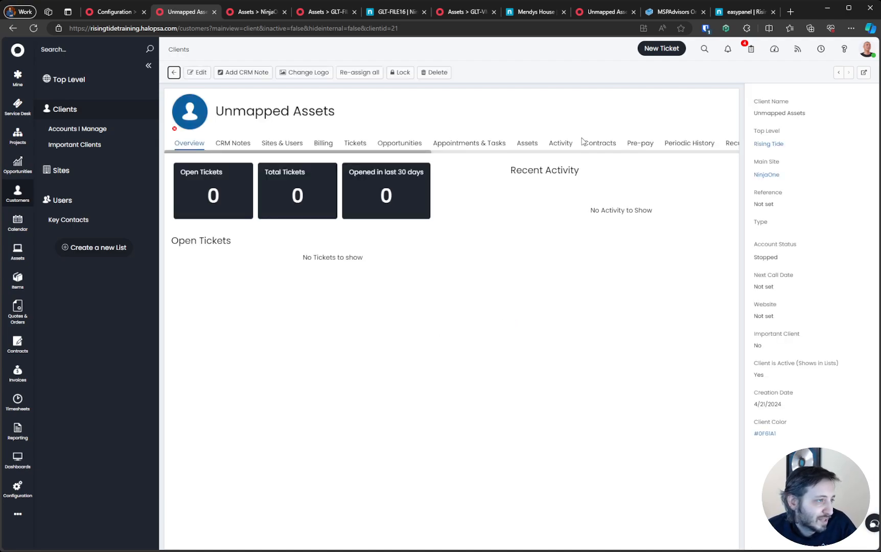
{"action": "left_click", "coordinate": [529, 145]}
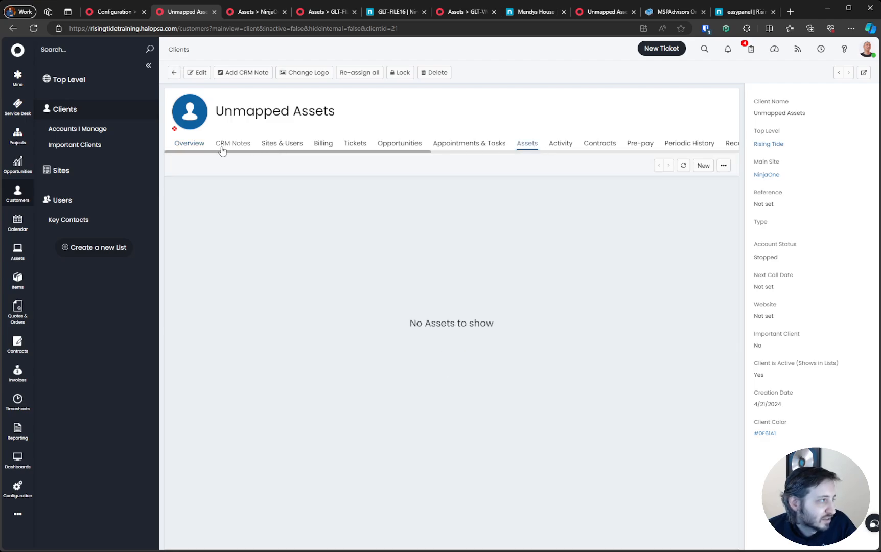
{"action": "left_click", "coordinate": [191, 147]}
{"action": "left_click", "coordinate": [527, 144]}
{"action": "left_click", "coordinate": [724, 166]}
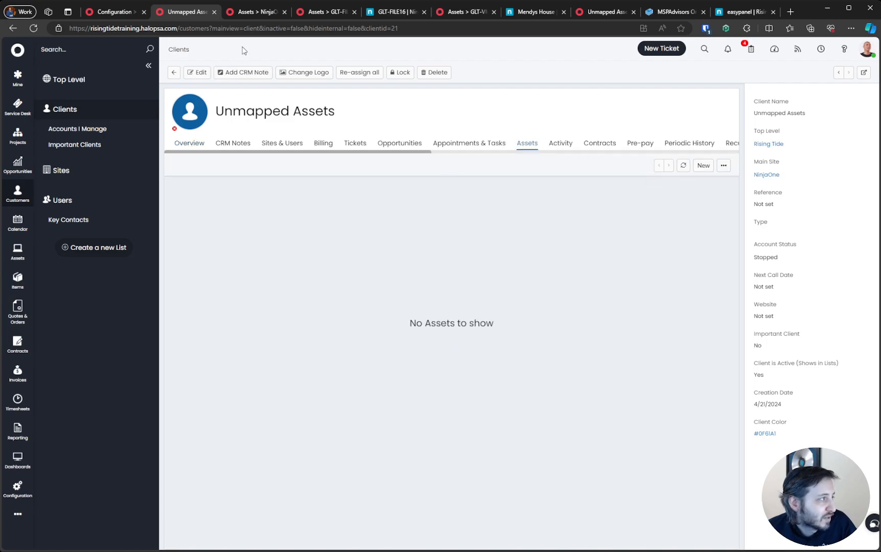
- Return to the NinjaOne integration settings and examine the last two Rising Tide mappings under Organizations & Locations
{"action": "left_click", "coordinate": [261, 11]}
{"action": "left_click", "coordinate": [117, 16]}
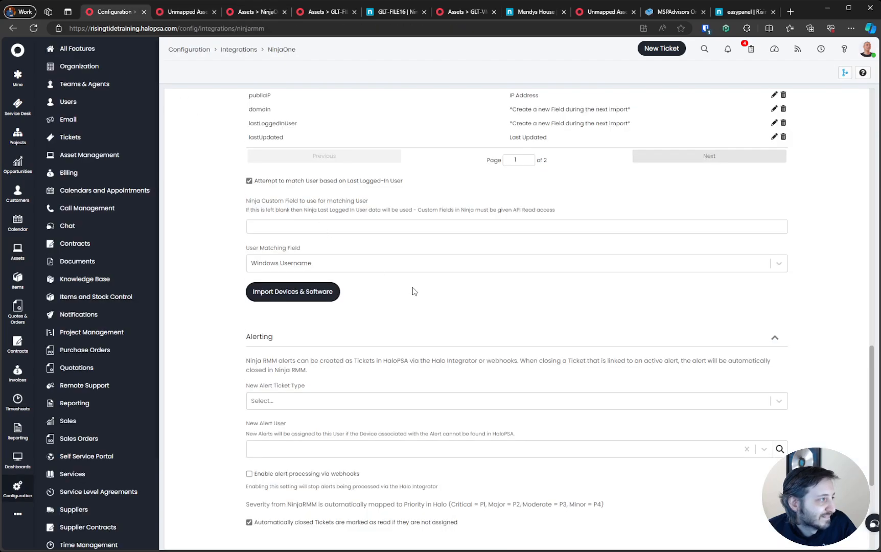
{"action": "scroll", "coordinate": [414, 291], "scroll_direction": "up", "scroll_amount": 15}
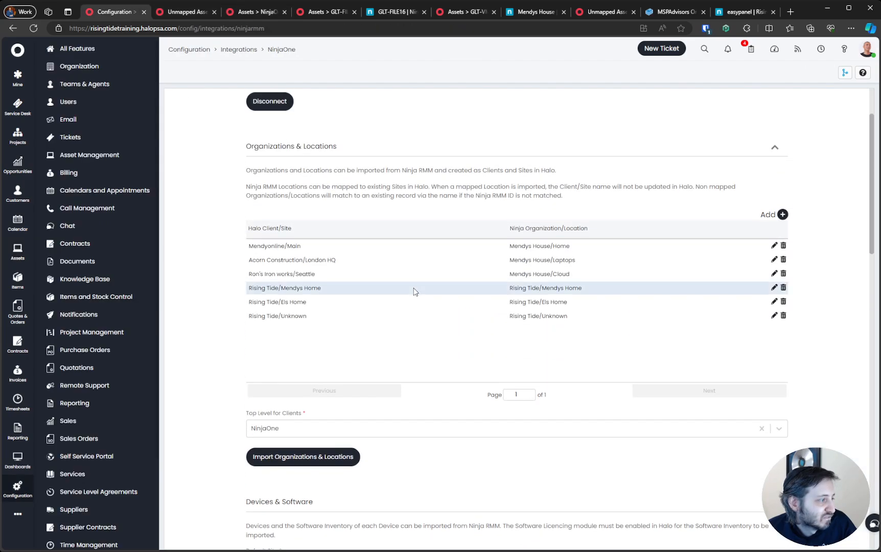
{"action": "left_click_drag", "start_coordinate": [585, 307], "coordinate": [587, 320]}
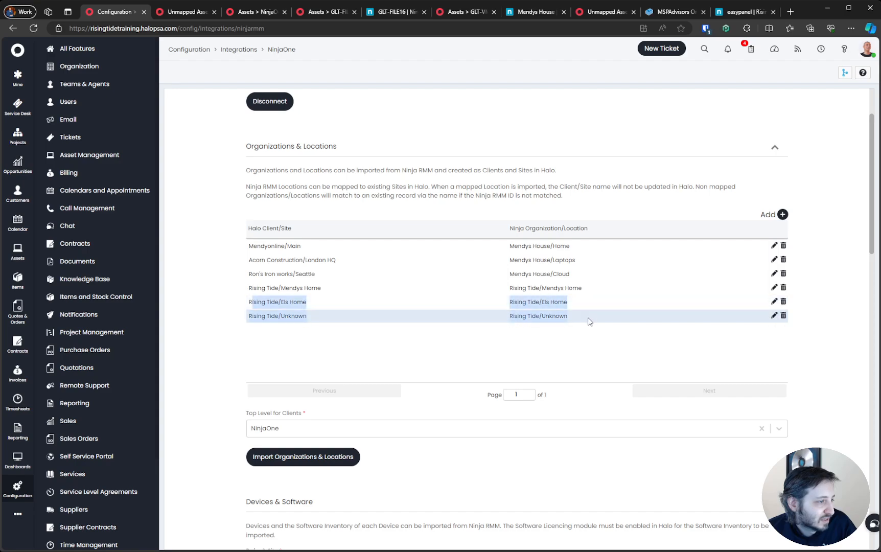
{"action": "left_click", "coordinate": [537, 311]}
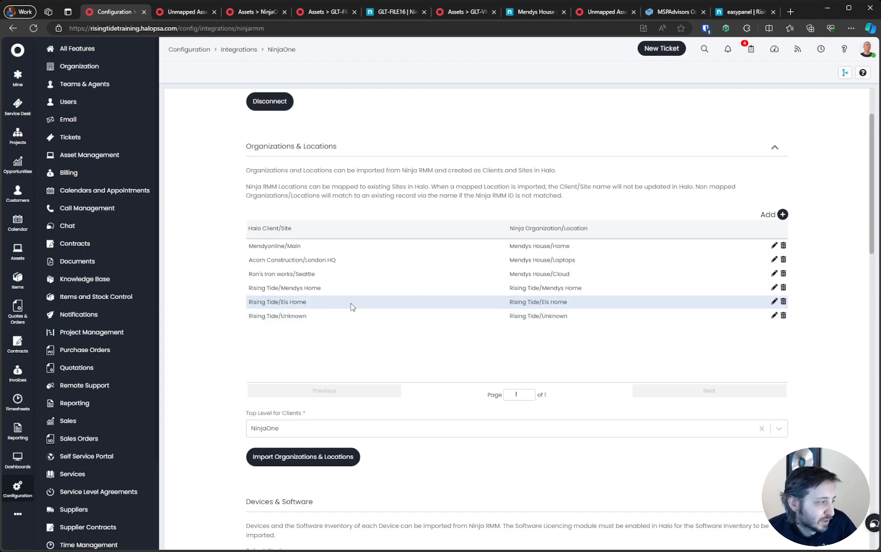
{"action": "left_click_drag", "start_coordinate": [247, 301], "coordinate": [618, 319]}
{"action": "left_click", "coordinate": [406, 326]}
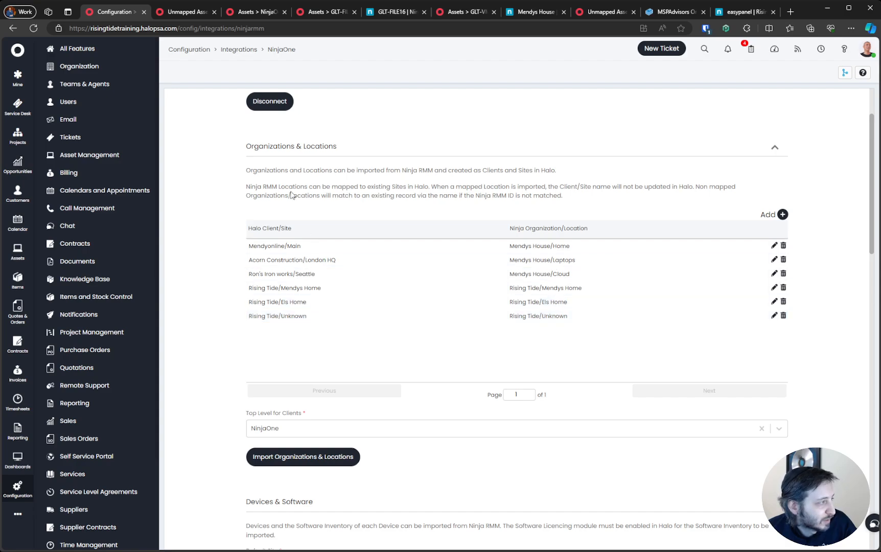
- List the customers' top levels, open the Rising Tide client under NinjaOne and check its assets
{"action": "left_click", "coordinate": [180, 11]}
{"action": "left_click", "coordinate": [178, 49]}
{"action": "left_click", "coordinate": [91, 80]}
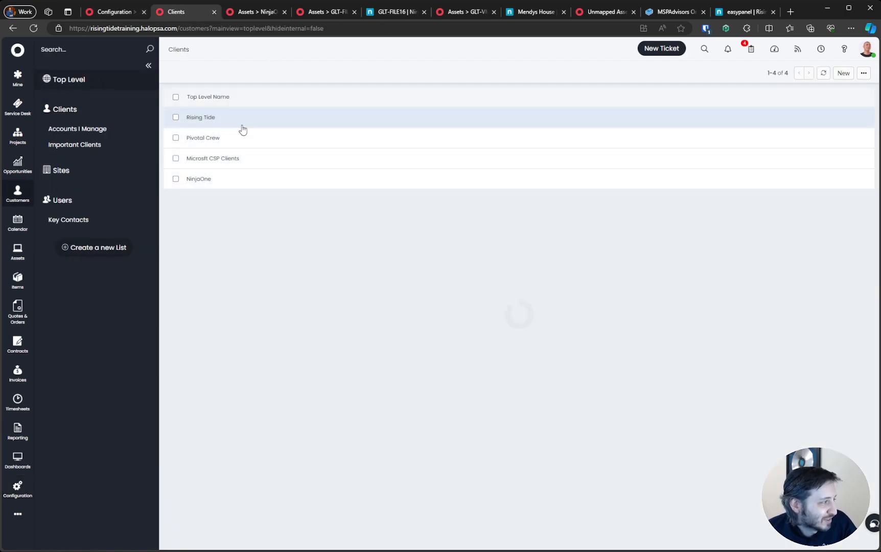
{"action": "left_click", "coordinate": [238, 179]}
{"action": "left_click", "coordinate": [217, 142]}
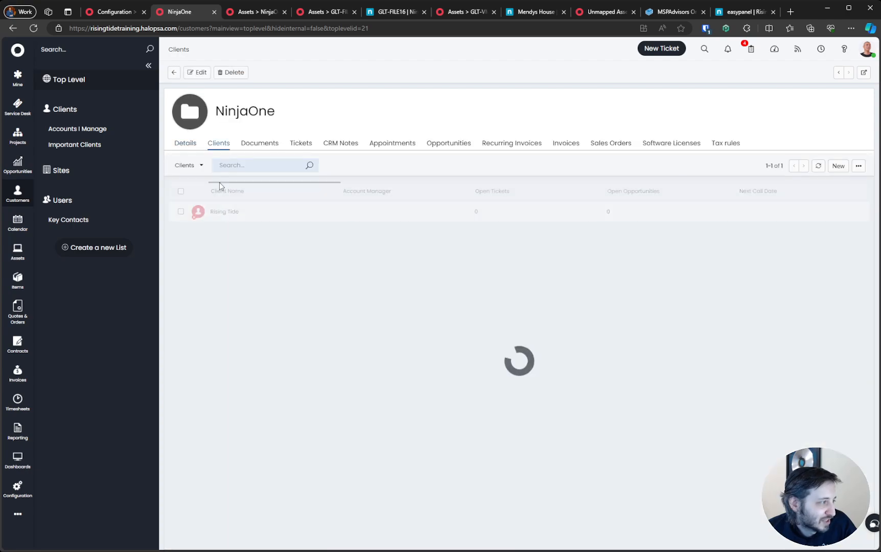
{"action": "left_click", "coordinate": [227, 213]}
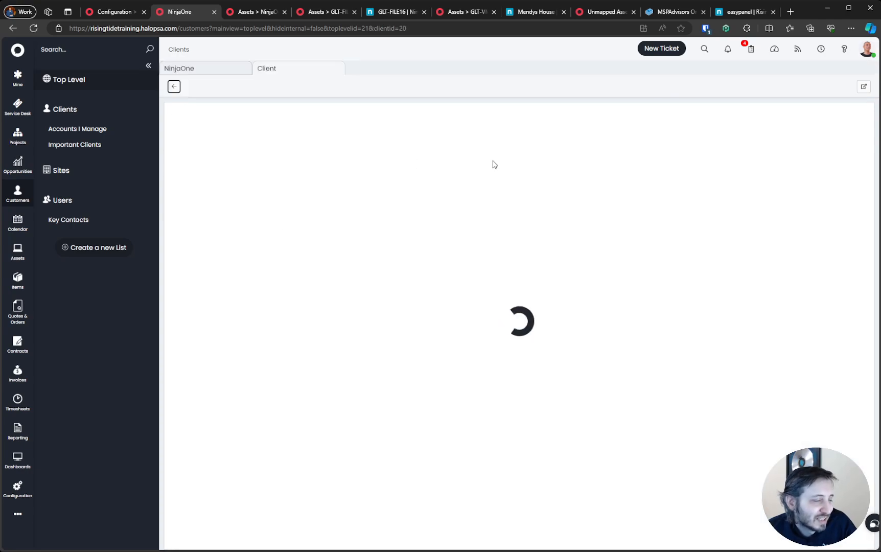
{"action": "left_click", "coordinate": [527, 157]}
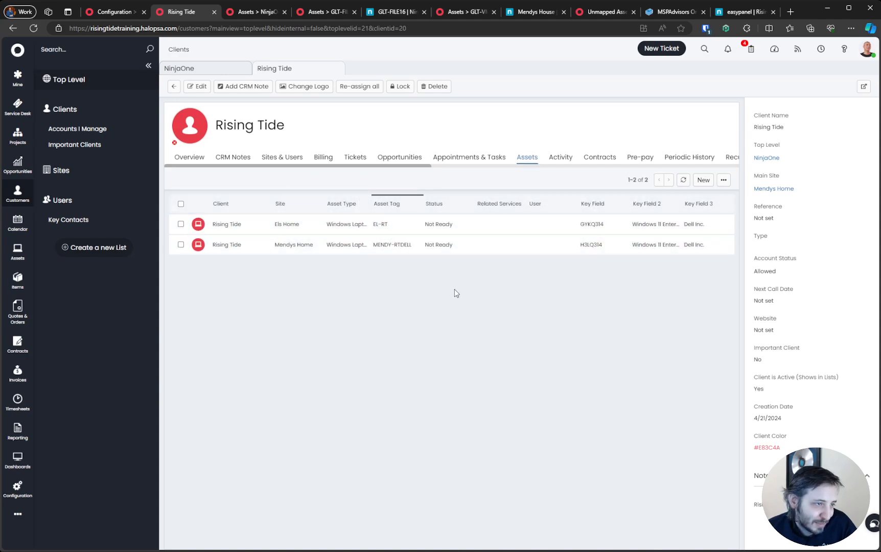
- Return to the NinjaOne integration settings and review the organization mappings, device import options and field mappings
{"action": "left_click", "coordinate": [110, 15]}
{"action": "left_click_drag", "start_coordinate": [236, 258], "coordinate": [636, 333]}
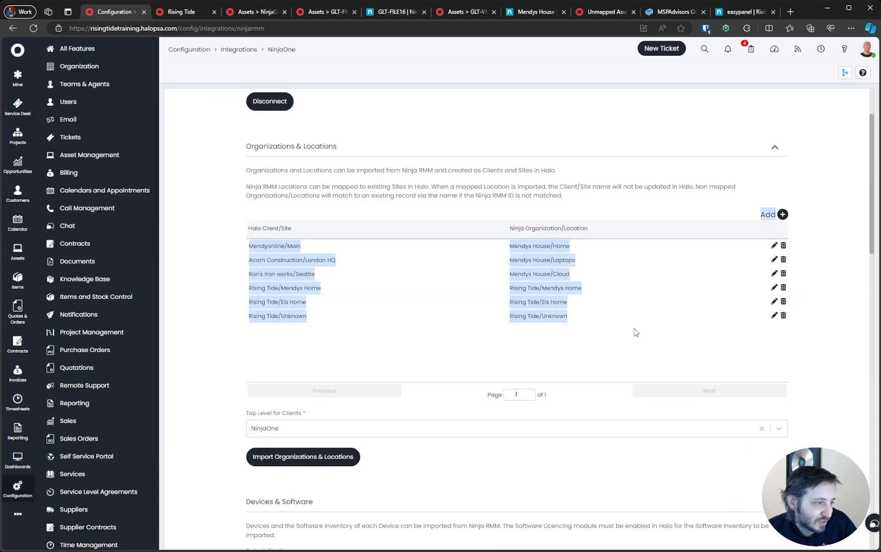
{"action": "scroll", "coordinate": [466, 291], "scroll_direction": "down", "scroll_amount": 6}
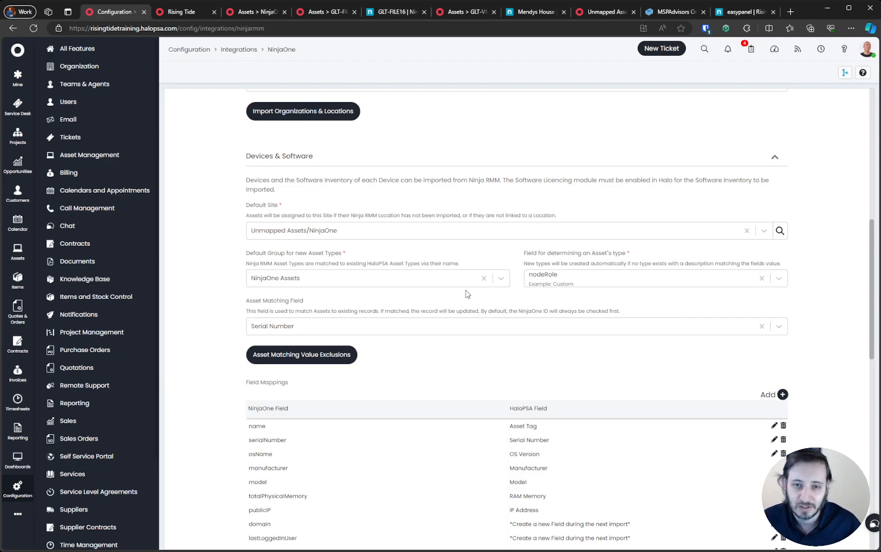
{"action": "scroll", "coordinate": [465, 294], "scroll_direction": "down", "scroll_amount": 12}
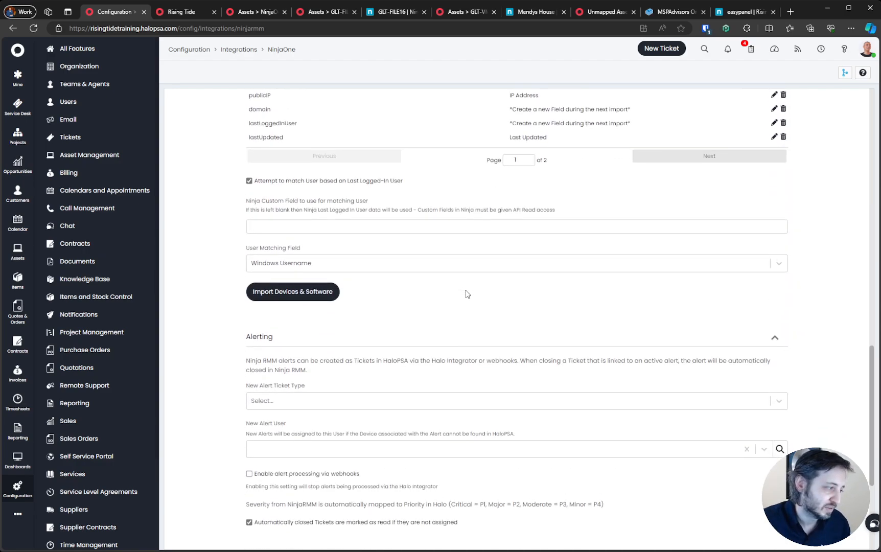
{"action": "scroll", "coordinate": [466, 294], "scroll_direction": "up", "scroll_amount": 12}
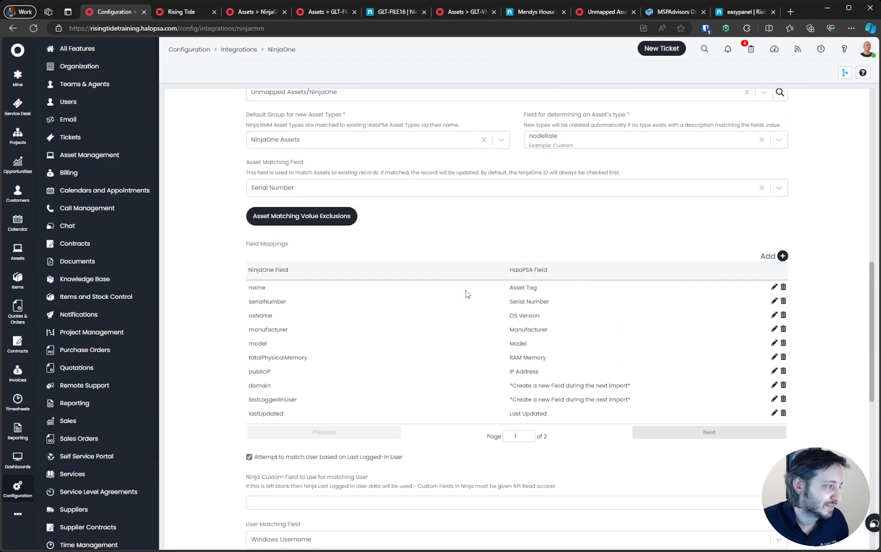
{"action": "scroll", "coordinate": [473, 258], "scroll_direction": "up", "scroll_amount": 8}
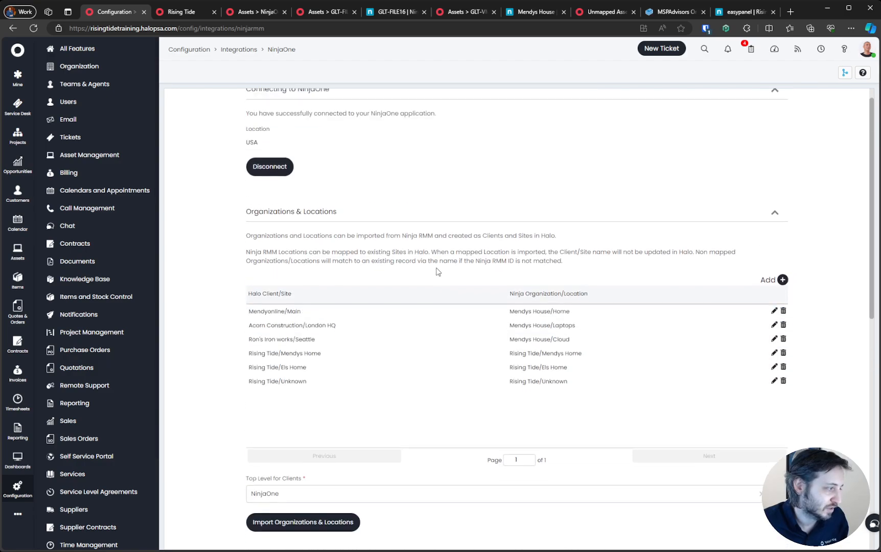
- Collapse the Organizations & Locations and Devices & Software sections, and set New Alert Ticket Type to Alert
{"action": "left_click", "coordinate": [446, 234]}
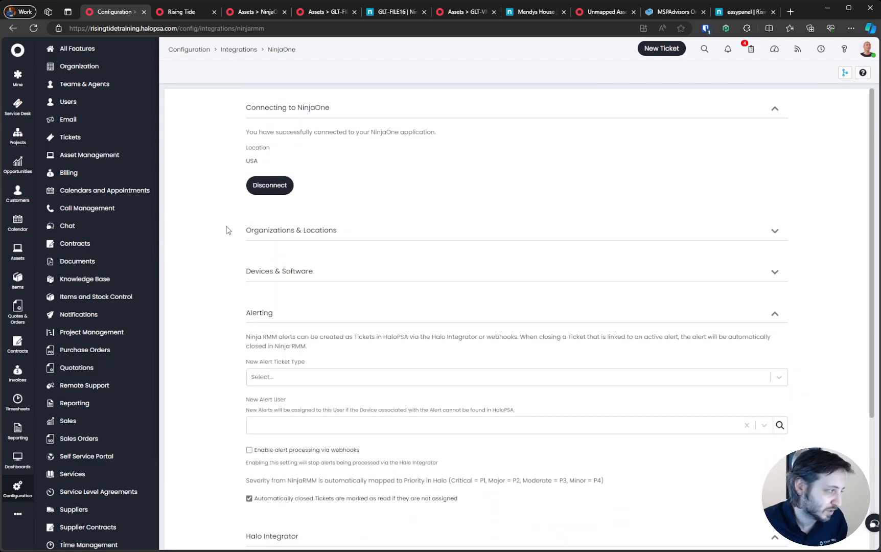
{"action": "left_click_drag", "start_coordinate": [227, 229], "coordinate": [381, 292]}
{"action": "left_click_drag", "start_coordinate": [220, 294], "coordinate": [384, 480]}
{"action": "left_click", "coordinate": [230, 368]}
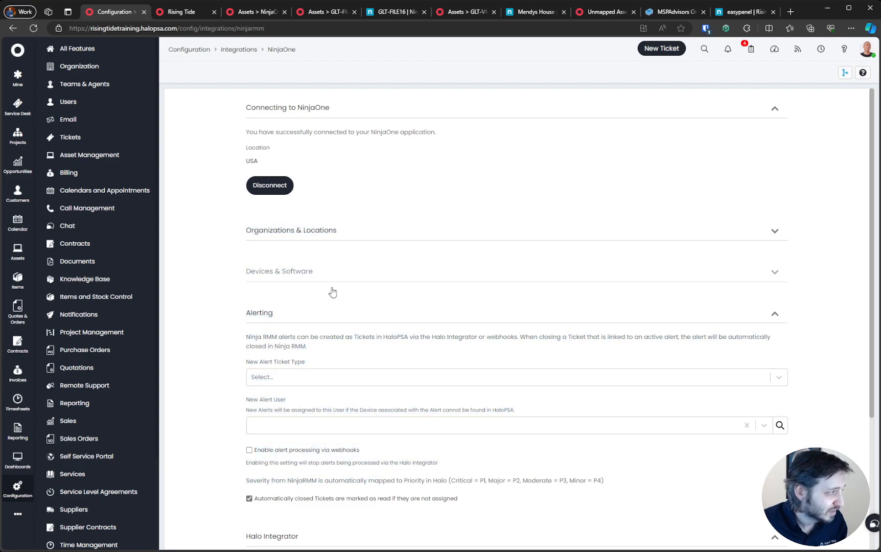
{"action": "scroll", "coordinate": [407, 387], "scroll_direction": "down", "scroll_amount": 1}
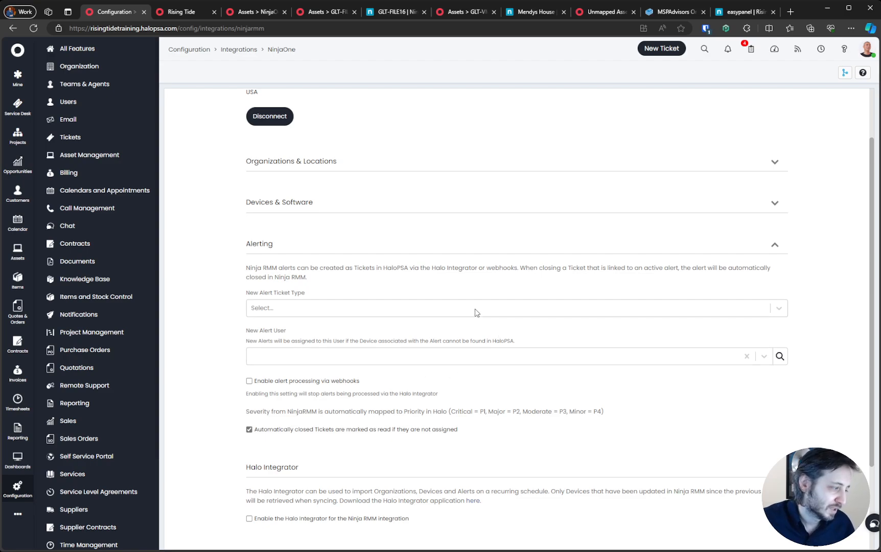
{"action": "left_click", "coordinate": [261, 307]}
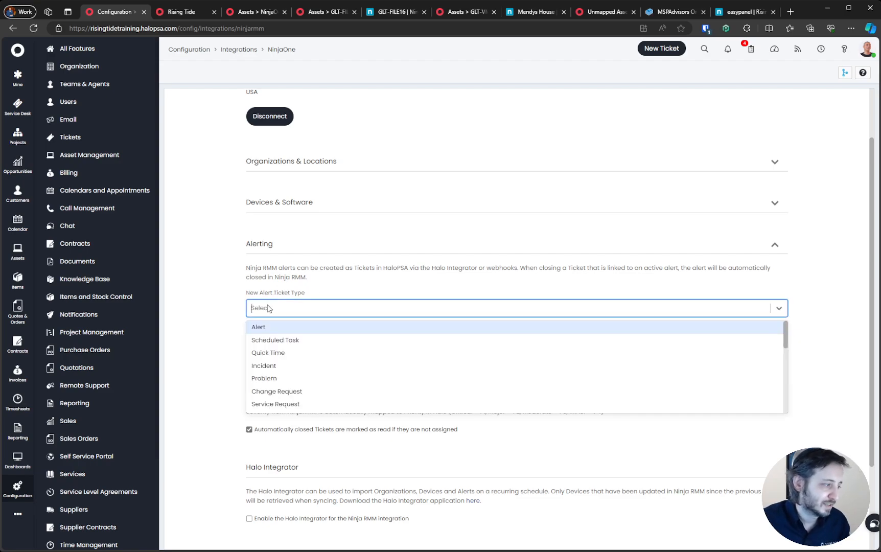
{"action": "left_click", "coordinate": [328, 333]}
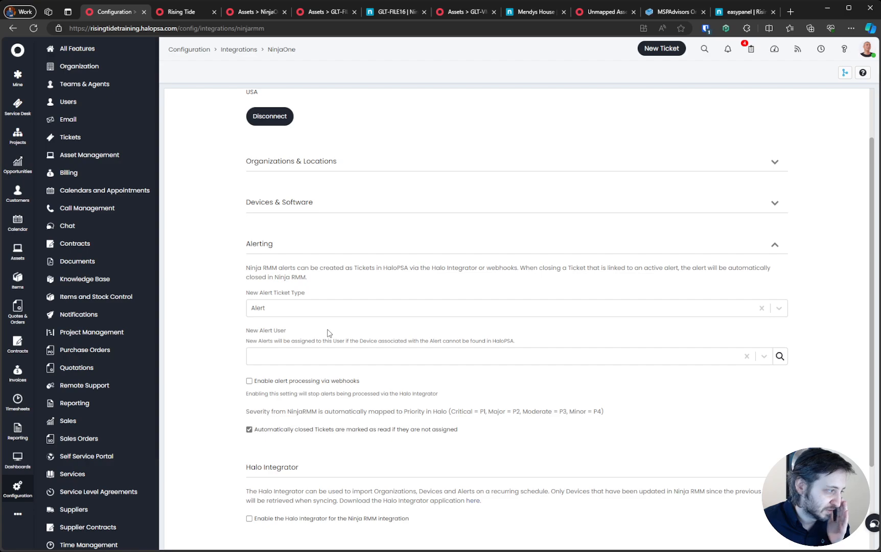
- Search for "unknown" and set New Alert User to the General User of the Unknown client's Unknown site
{"action": "left_click_drag", "start_coordinate": [232, 339], "coordinate": [504, 344]}
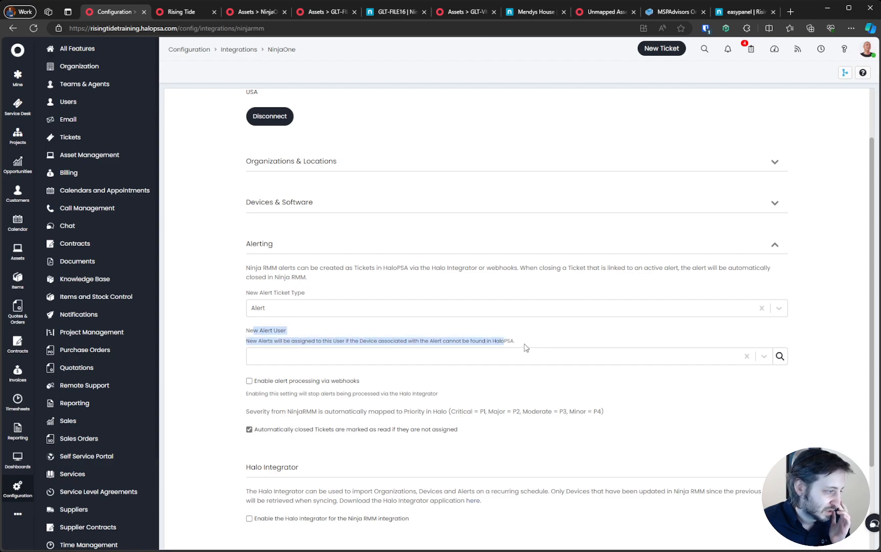
{"action": "left_click", "coordinate": [449, 357]}
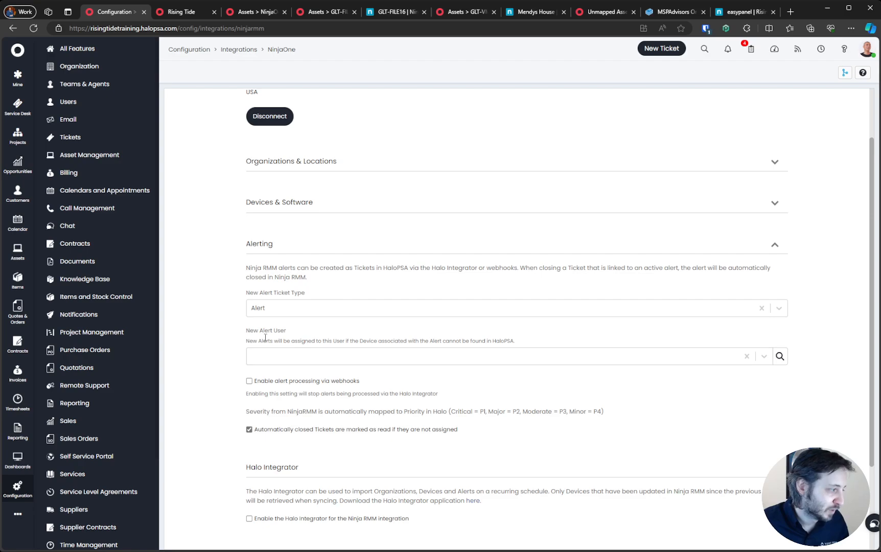
{"action": "left_click_drag", "start_coordinate": [245, 331], "coordinate": [526, 340]}
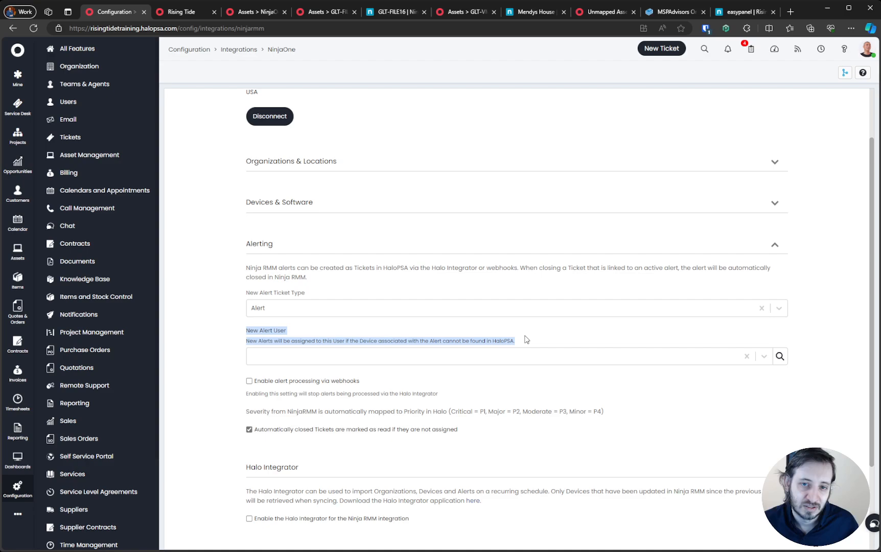
{"action": "left_click", "coordinate": [354, 339]}
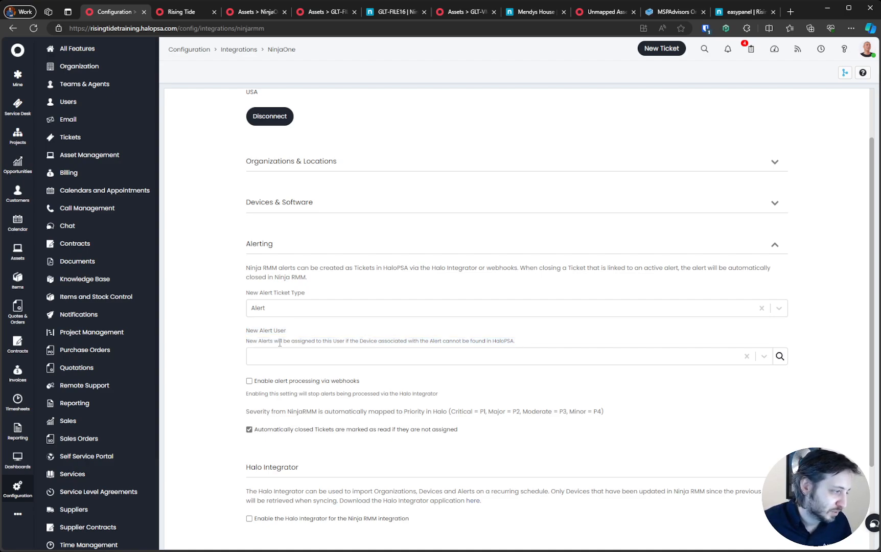
{"action": "left_click_drag", "start_coordinate": [251, 341], "coordinate": [514, 342]}
{"action": "left_click", "coordinate": [371, 360]}
{"action": "type", "text": "unknown"}
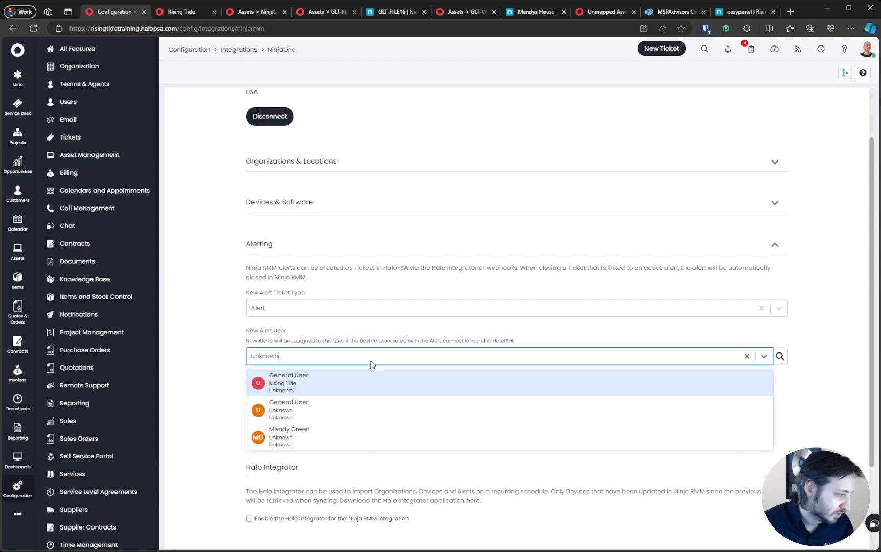
{"action": "left_click", "coordinate": [370, 404]}
{"action": "left_click", "coordinate": [241, 356]}
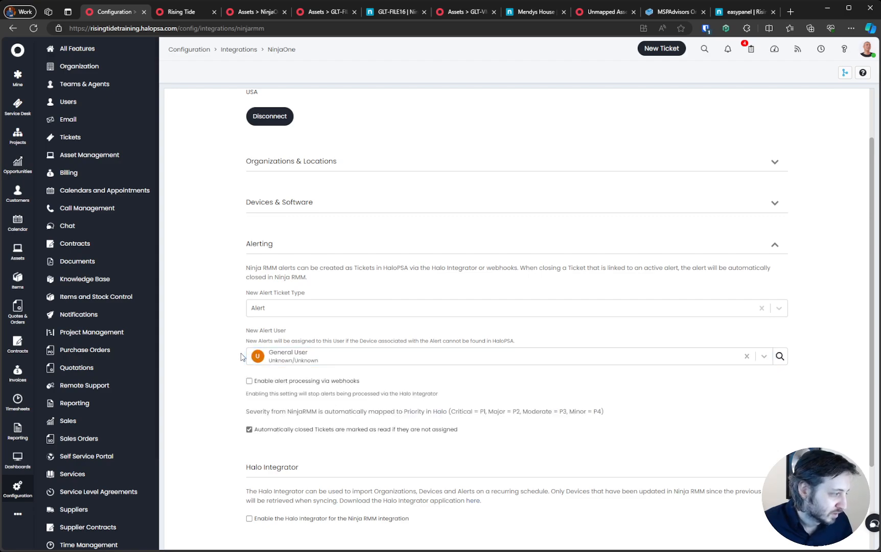
{"action": "left_click_drag", "start_coordinate": [238, 331], "coordinate": [514, 373]}
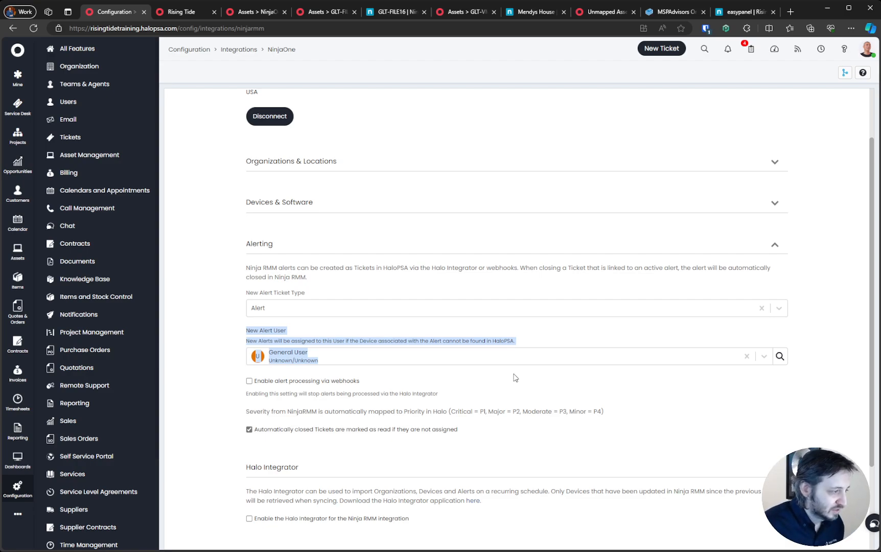
{"action": "left_click", "coordinate": [514, 374]}
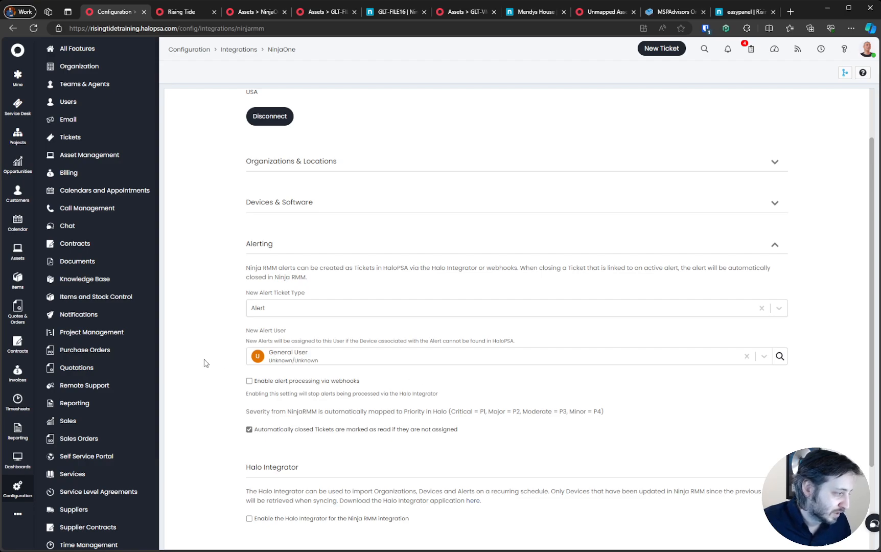
- Enable alert processing via webhooks and read the notes on webhook creation and severity-to-priority mapping
{"action": "left_click", "coordinate": [287, 381]}
{"action": "left_click_drag", "start_coordinate": [246, 403], "coordinate": [427, 397]}
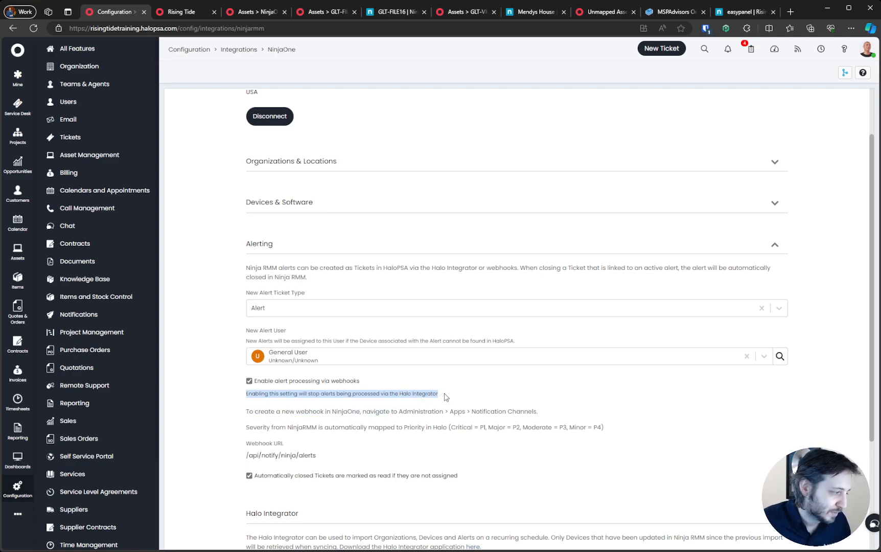
{"action": "left_click_drag", "start_coordinate": [247, 413], "coordinate": [537, 411]}
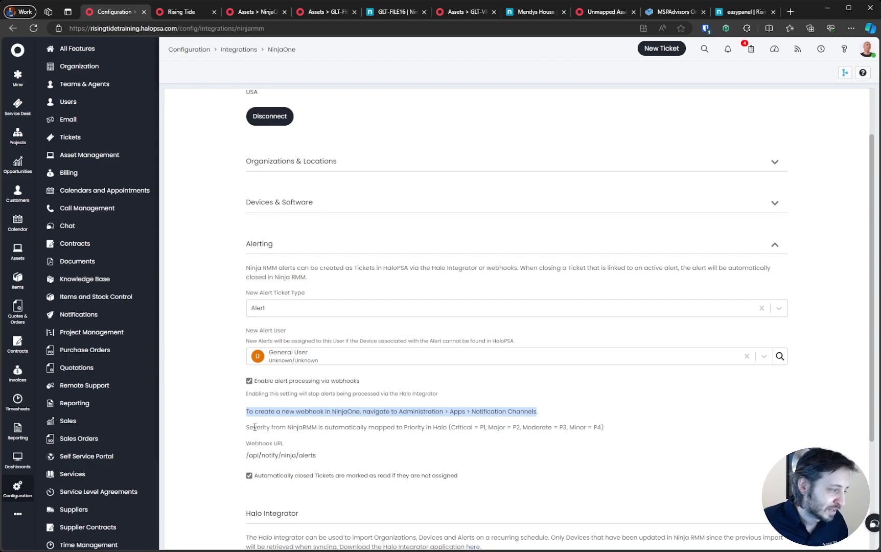
{"action": "left_click_drag", "start_coordinate": [250, 426], "coordinate": [475, 432]}
{"action": "left_click", "coordinate": [506, 430]}
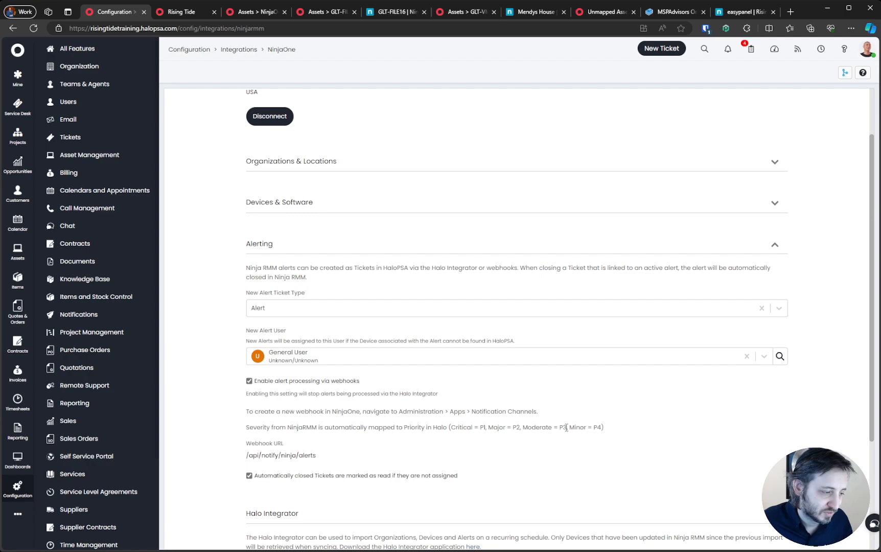
{"action": "double_click", "coordinate": [597, 428]}
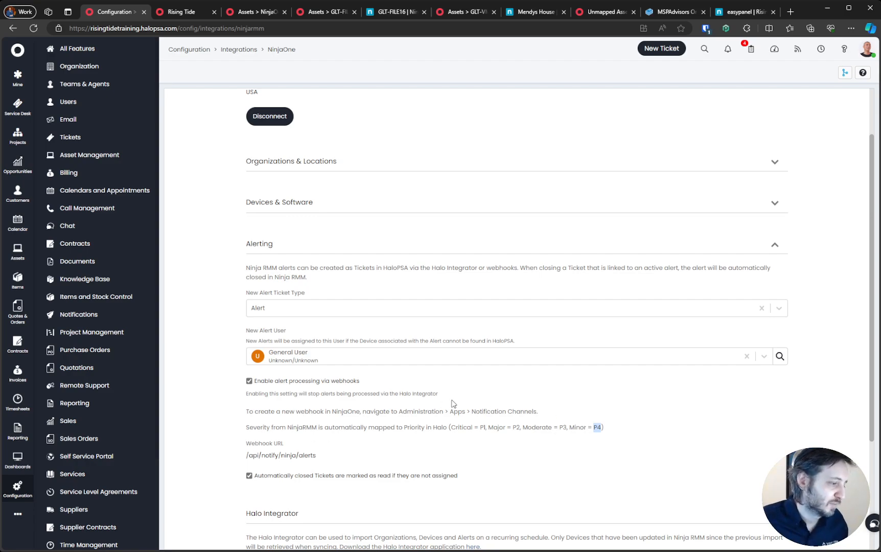
- Switch to NinjaOne's administration, check the webhook path given in HaloPSA, and open the Notification Channels under Apps
{"action": "left_click", "coordinate": [394, 11]}
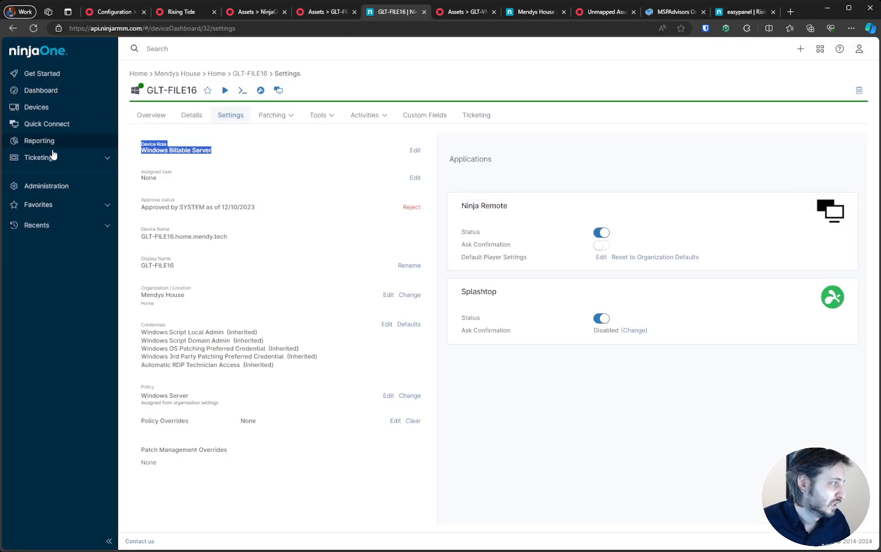
{"action": "left_click", "coordinate": [60, 186]}
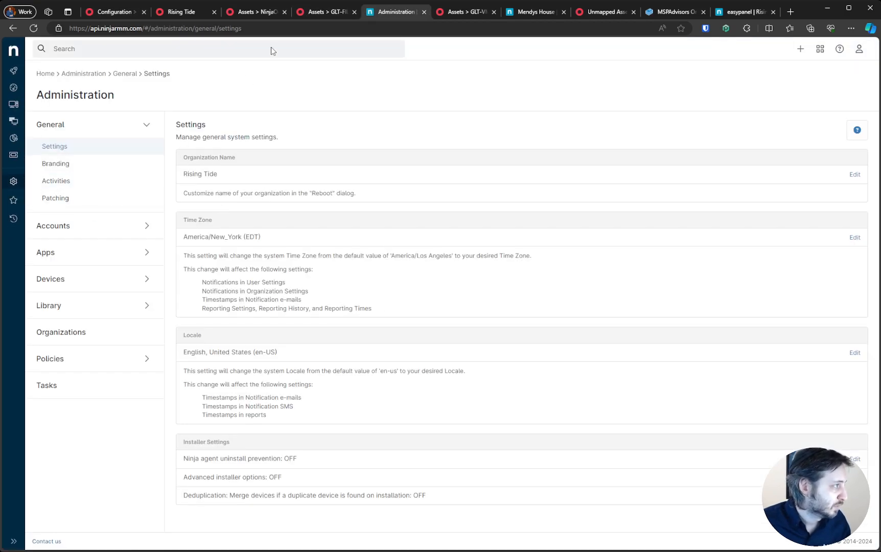
{"action": "left_click", "coordinate": [124, 13]}
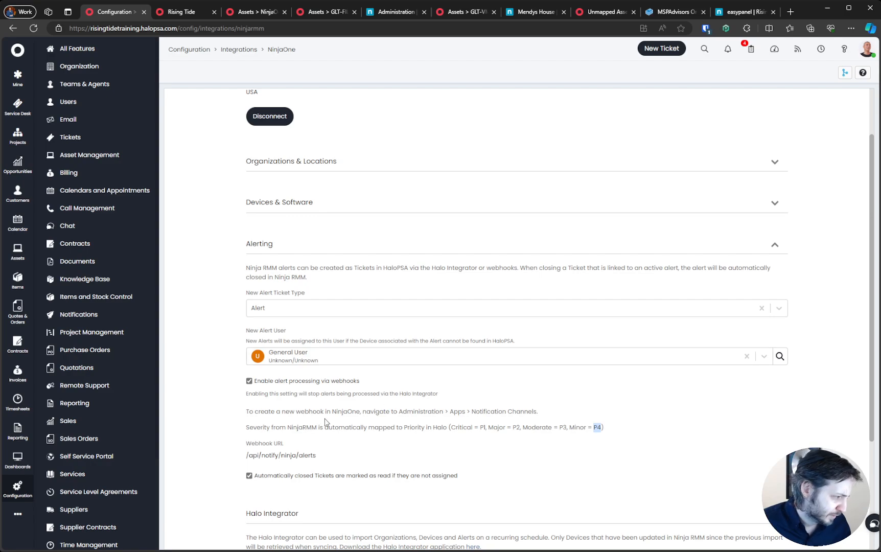
{"action": "left_click_drag", "start_coordinate": [445, 411], "coordinate": [540, 412]}
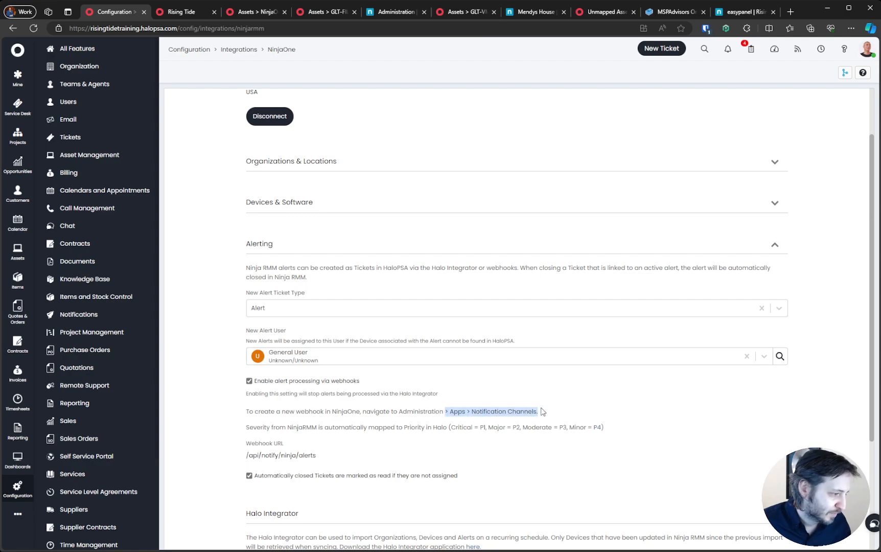
{"action": "left_click", "coordinate": [397, 16]}
{"action": "left_click", "coordinate": [60, 250]}
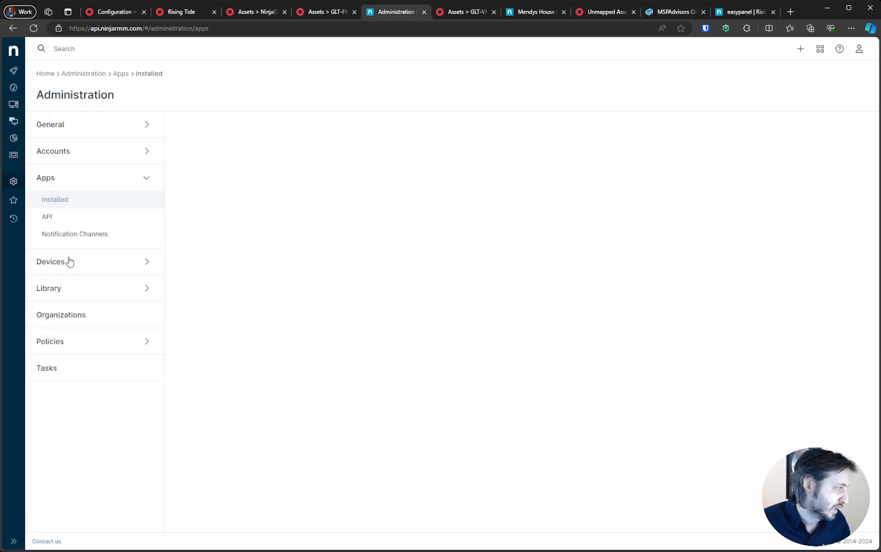
{"action": "left_click", "coordinate": [82, 235]}
- Add a webhook notification channel named "HaloPSA (MSPAdvisors)" with the description "MSPAdvisors training HaloPSA instance"
{"action": "left_click", "coordinate": [850, 130]}
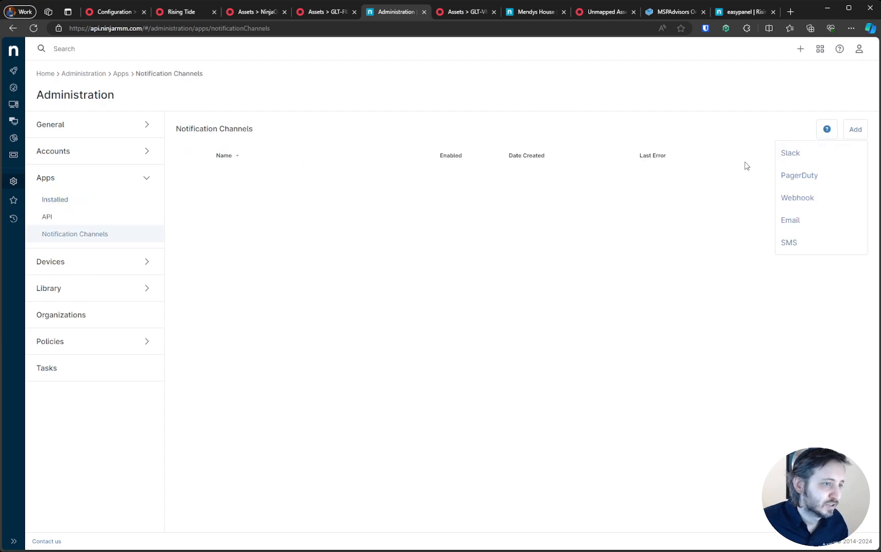
{"action": "left_click", "coordinate": [818, 201]}
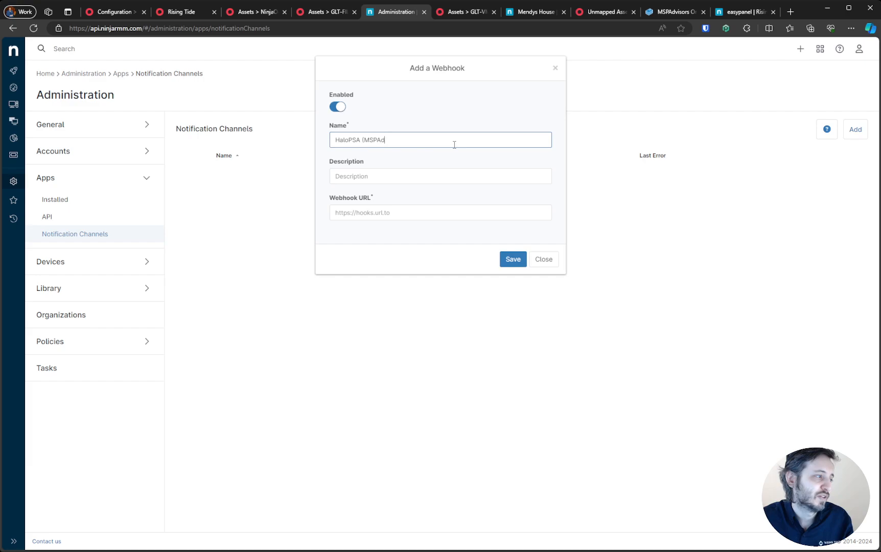
{"action": "type", "text": "HaloPSA (MSPAdvisors)"}
{"action": "key", "text": "Tab"}
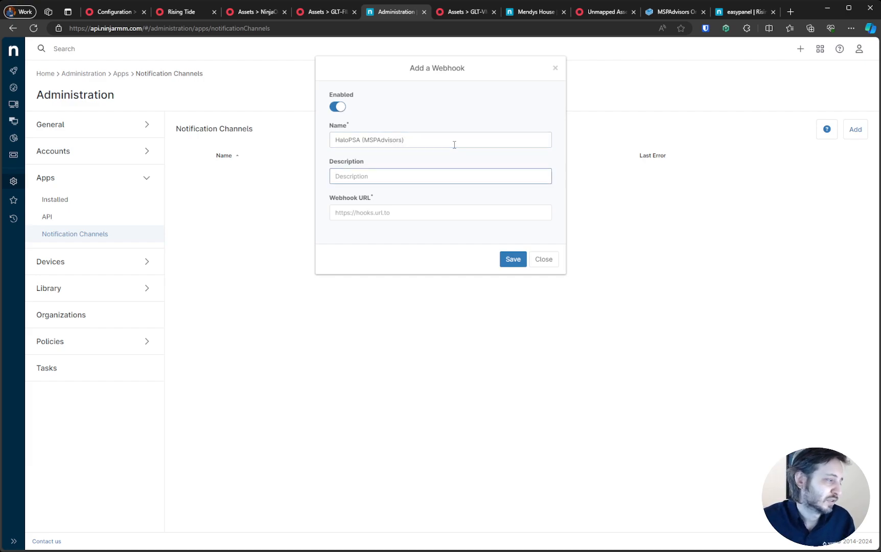
{"action": "type", "text": "M"}
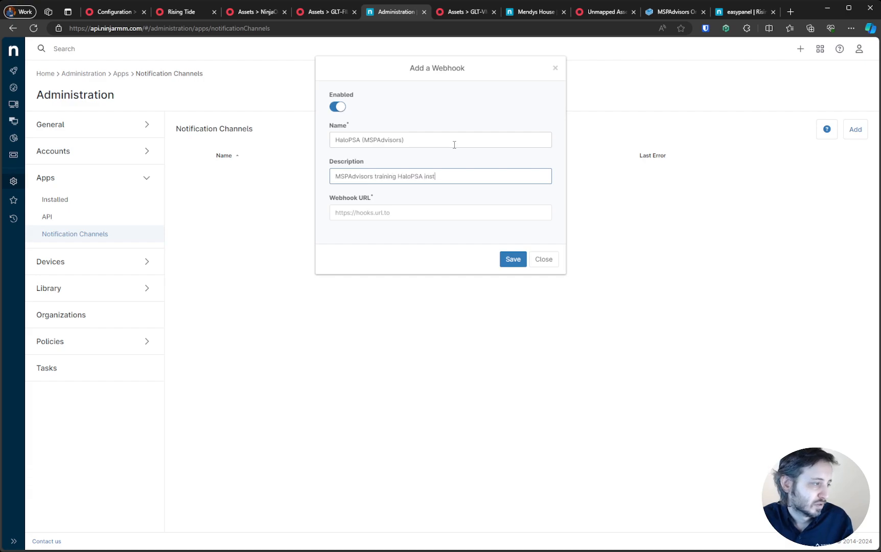
{"action": "left_click", "coordinate": [112, 12]}
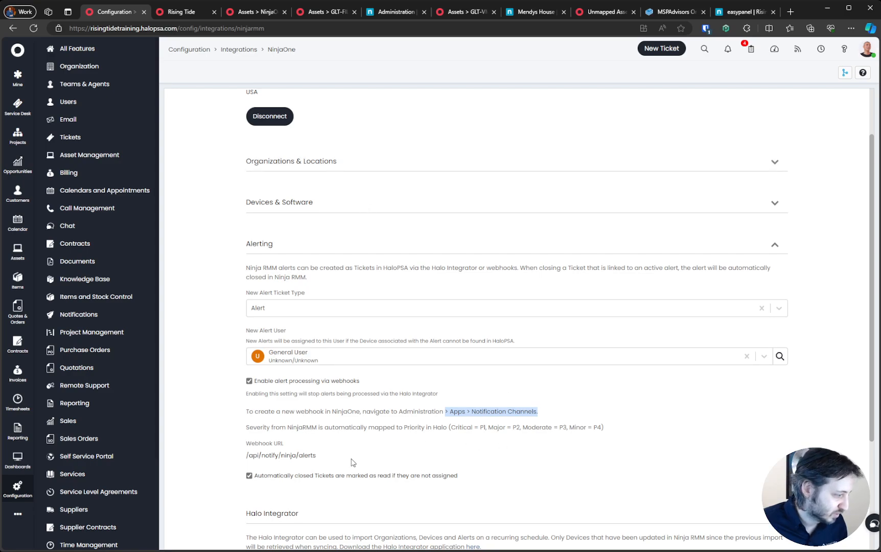
{"action": "left_click_drag", "start_coordinate": [351, 462], "coordinate": [246, 462]}
{"action": "key", "text": "ctrl+c"}
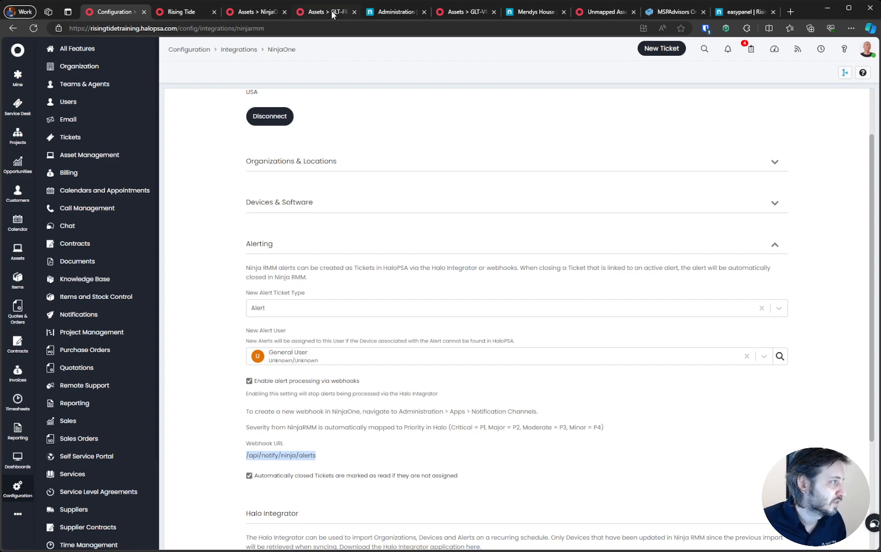
{"action": "left_click", "coordinate": [386, 12]}
{"action": "left_click", "coordinate": [403, 207]}
{"action": "key", "text": "ctrl+v"}
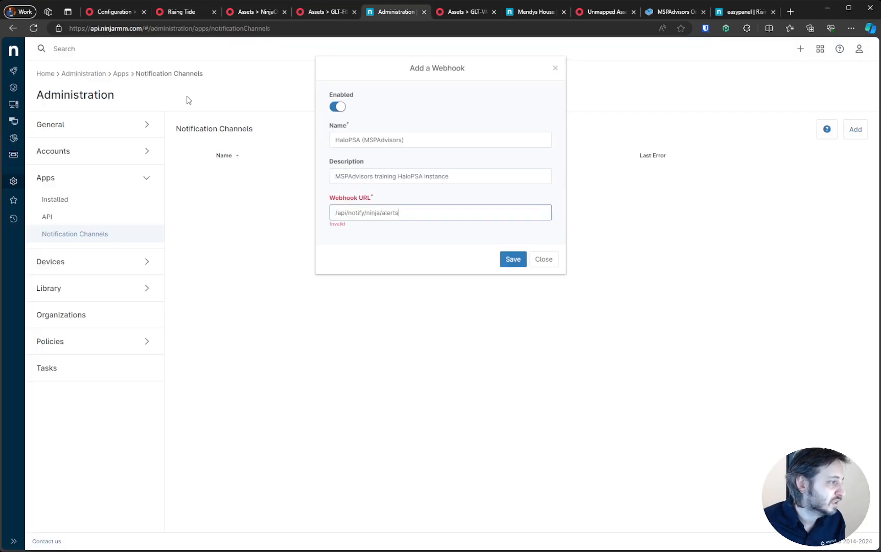
{"action": "left_click", "coordinate": [127, 12]}
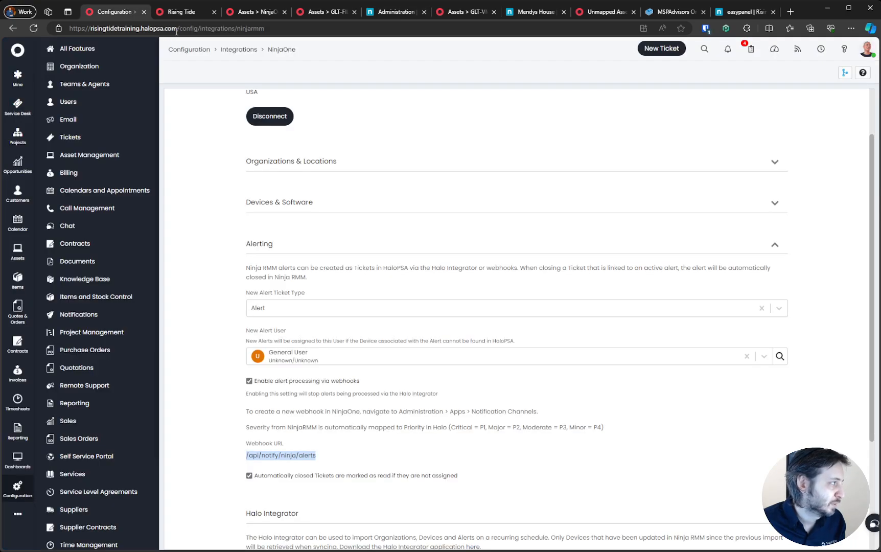
{"action": "left_click_drag", "start_coordinate": [176, 31], "coordinate": [77, 29]}
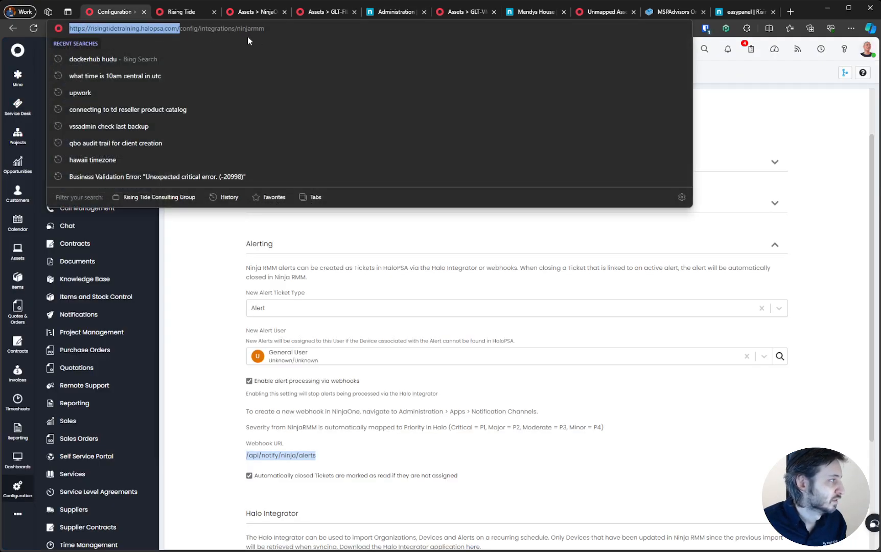
{"action": "left_click", "coordinate": [391, 18]}
{"action": "type", "text": "https://risingtidetraining.halopsa.com/"}
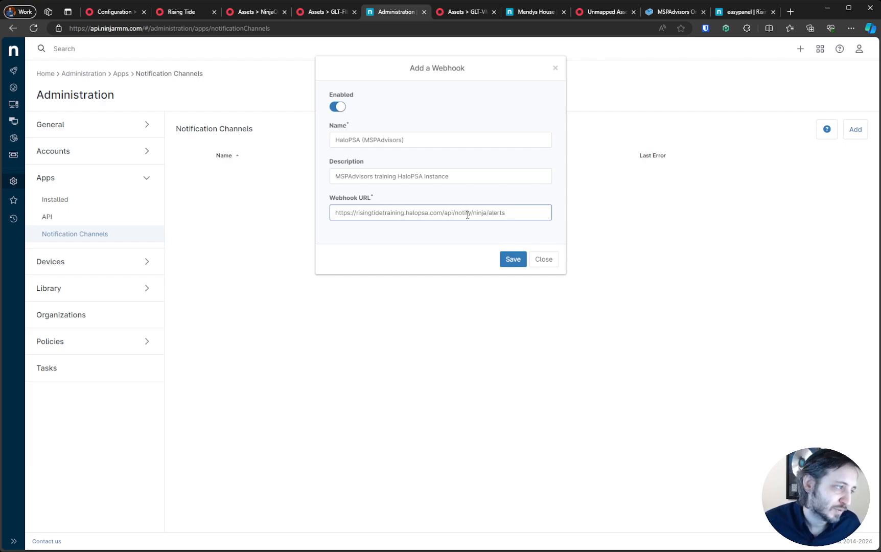
{"action": "left_click", "coordinate": [515, 261]}
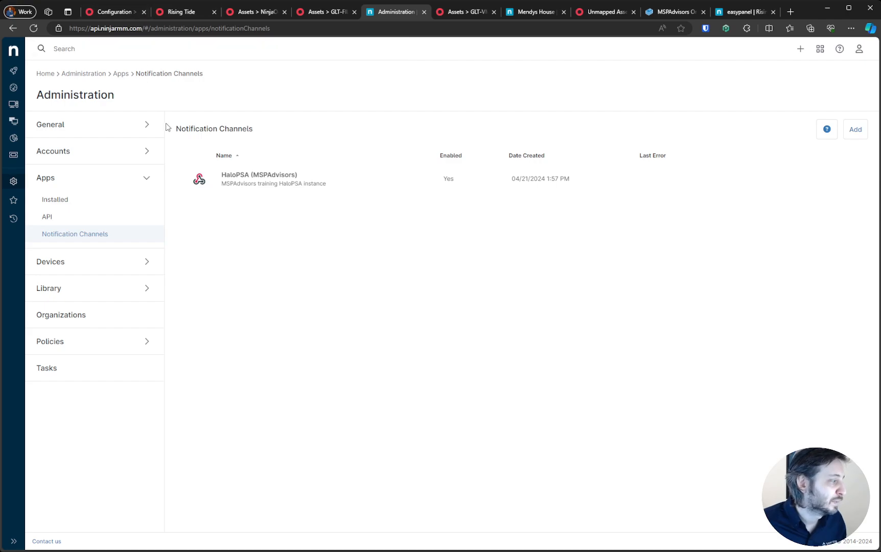
- Open the Windows Server agent policy and assign the HaloPSA (MSPAdvisors) channel to its High CPU Usage condition
{"action": "left_click", "coordinate": [77, 341]}
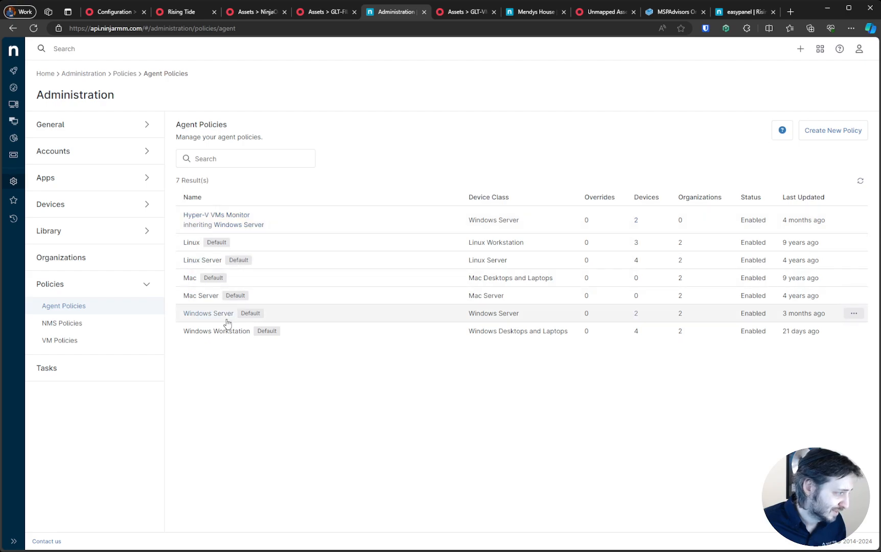
{"action": "left_click", "coordinate": [204, 314]}
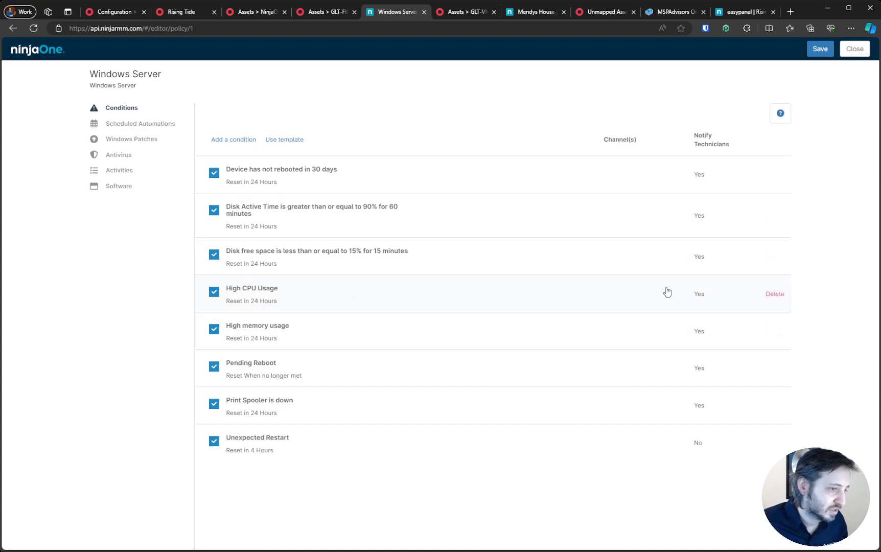
{"action": "left_click", "coordinate": [698, 294]}
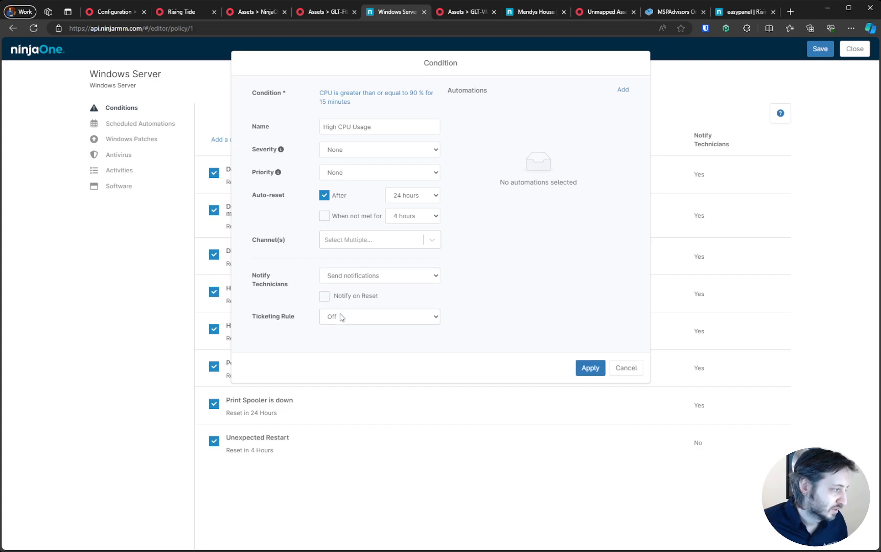
{"action": "left_click", "coordinate": [345, 239]}
{"action": "left_click", "coordinate": [353, 270]}
{"action": "left_click", "coordinate": [256, 247]}
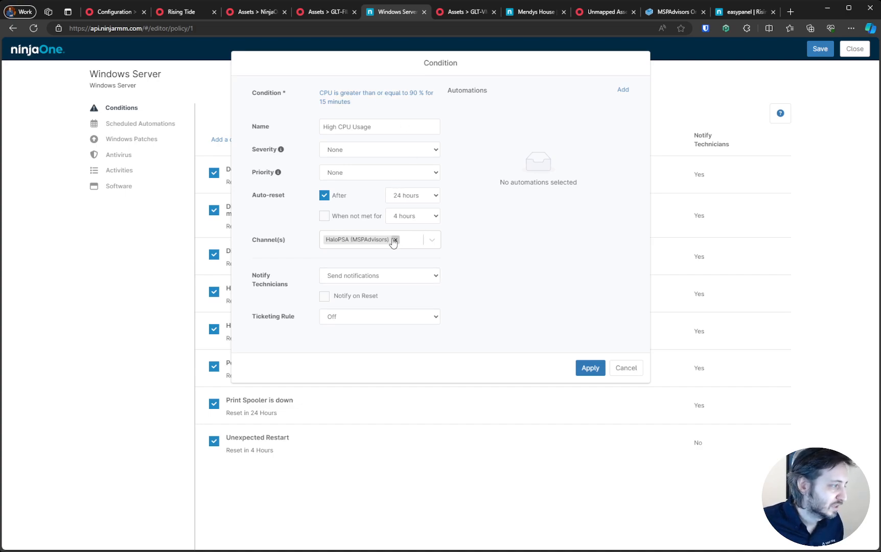
{"action": "left_click", "coordinate": [594, 367]}
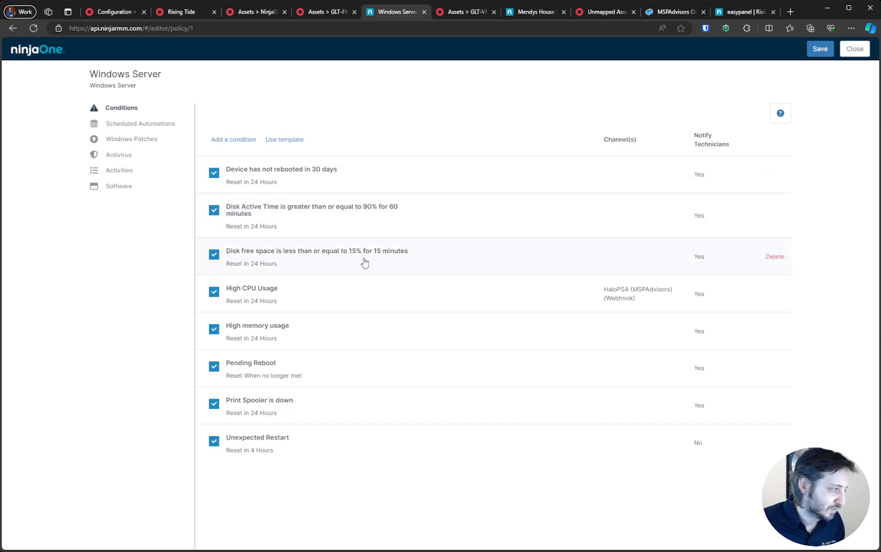
- Assign the HaloPSA (MSPAdvisors) channel to the condition for disk free space at or below 15%, and save the policy
{"action": "left_click", "coordinate": [711, 264]}
{"action": "left_click", "coordinate": [345, 265]}
{"action": "left_click", "coordinate": [358, 294]}
{"action": "left_click", "coordinate": [488, 271]}
{"action": "left_click", "coordinate": [458, 319]}
{"action": "left_click", "coordinate": [582, 395]}
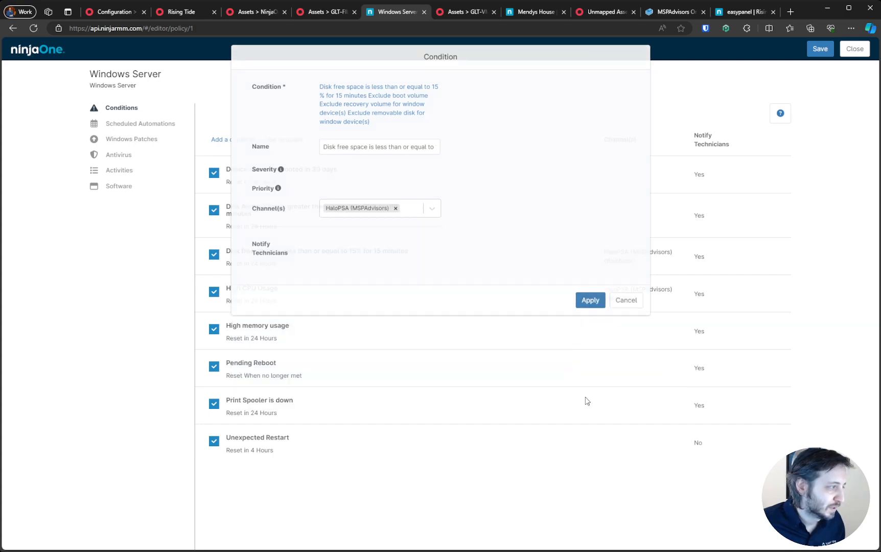
{"action": "left_click", "coordinate": [819, 49]}
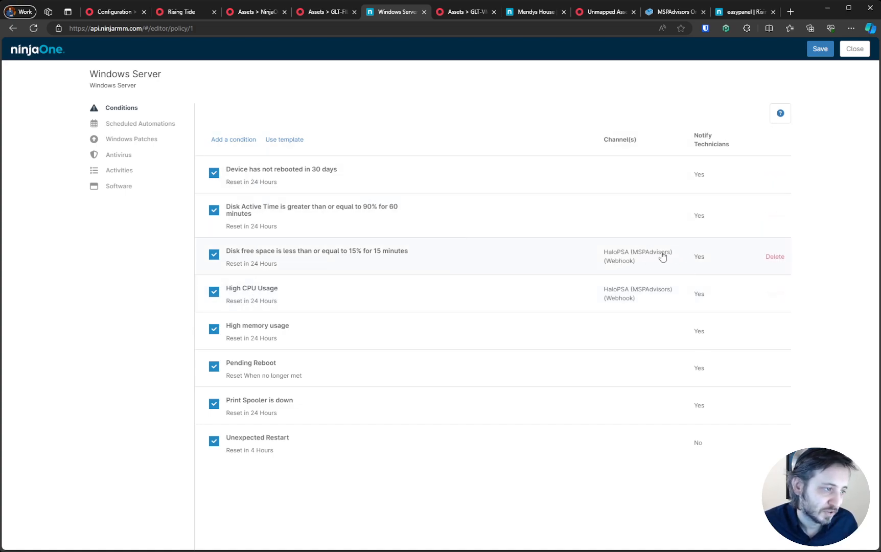
- Choose a severity and a priority for the disk free space condition and apply them
{"action": "left_click", "coordinate": [618, 256]}
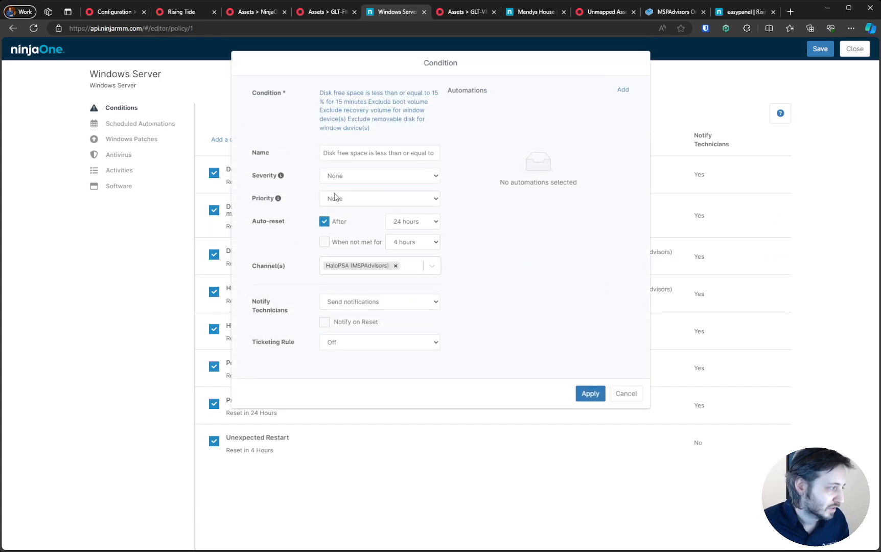
{"action": "left_click", "coordinate": [344, 176]}
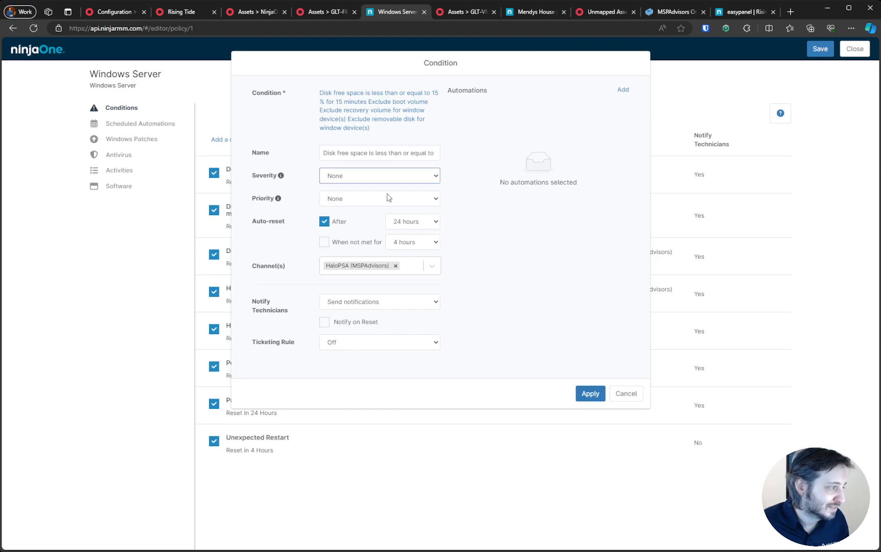
{"action": "left_click", "coordinate": [354, 179]}
{"action": "left_click", "coordinate": [337, 196]}
{"action": "left_click", "coordinate": [353, 199]}
{"action": "left_click", "coordinate": [362, 222]}
{"action": "left_click", "coordinate": [589, 394]}
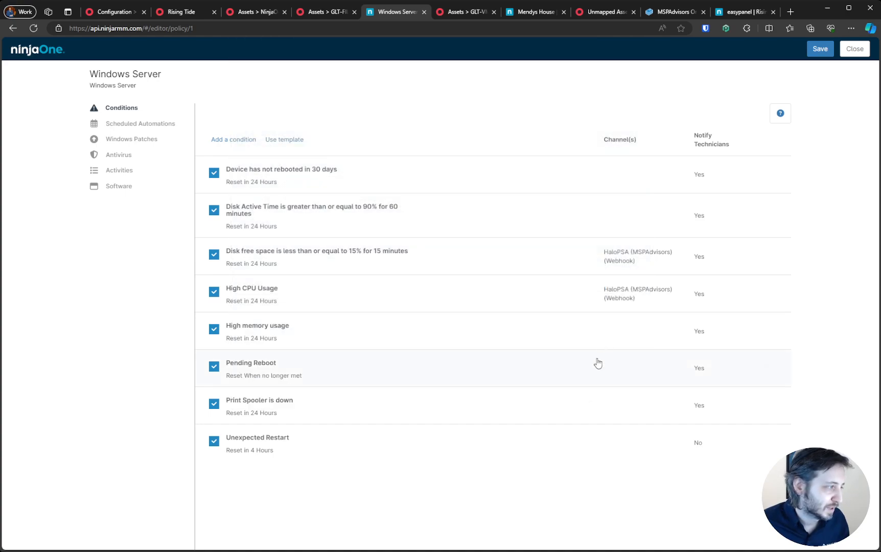
- Set the High CPU Usage condition's priority to High, choose its severity, and apply the changes
{"action": "left_click", "coordinate": [671, 300]}
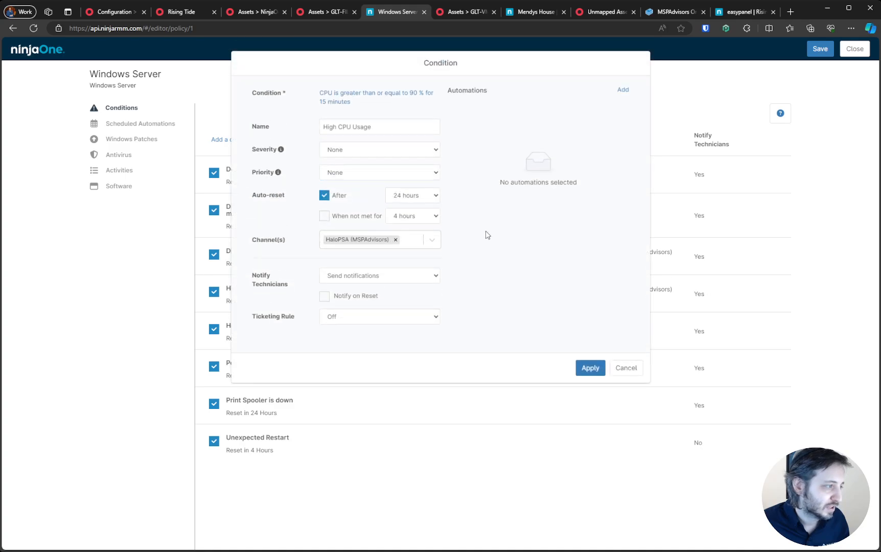
{"action": "left_click", "coordinate": [352, 177]}
{"action": "left_click", "coordinate": [352, 192]}
{"action": "left_click", "coordinate": [359, 152]}
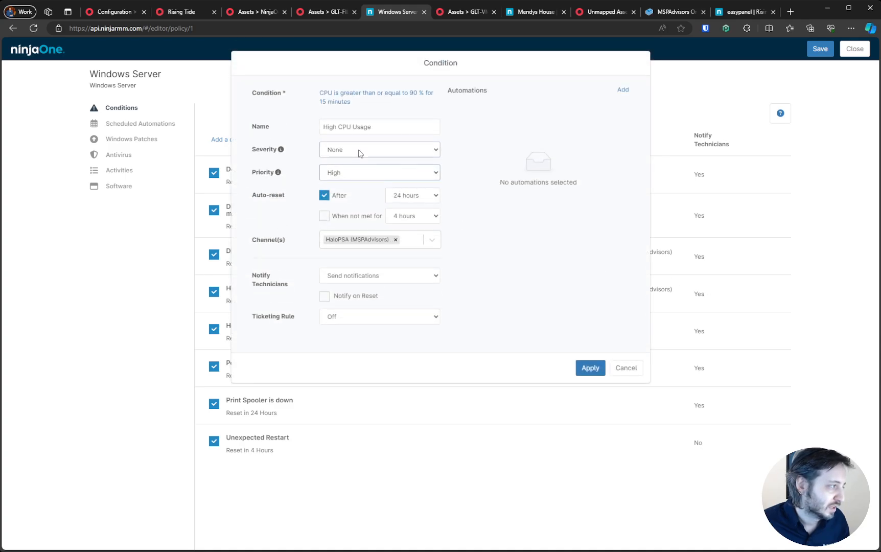
{"action": "left_click", "coordinate": [591, 368]}
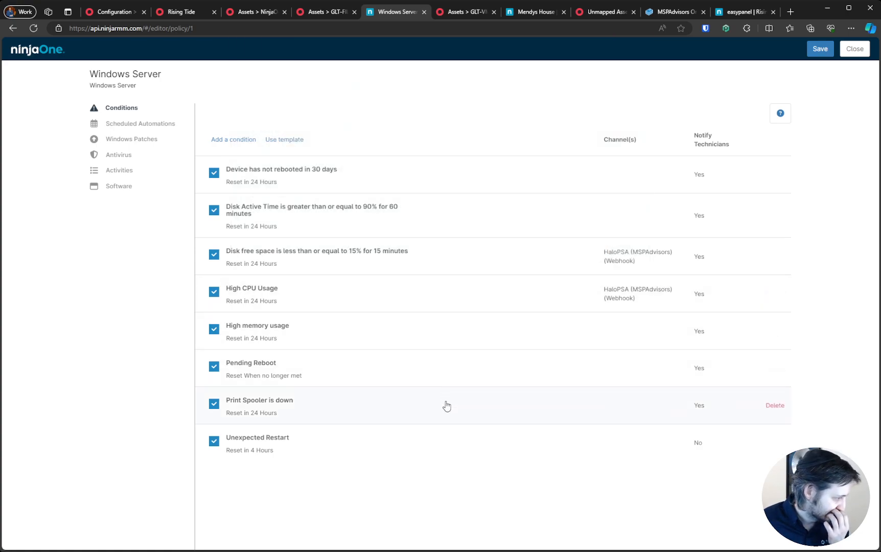
- Assign the HaloPSA (MSPAdvisors) channel to the Pending Reboot condition
{"action": "left_click", "coordinate": [485, 366]}
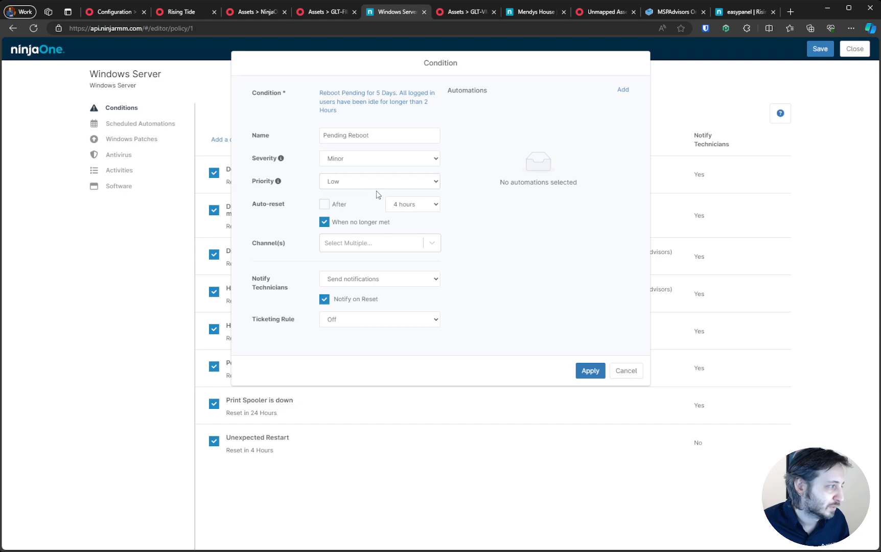
{"action": "left_click", "coordinate": [386, 250]}
{"action": "left_click", "coordinate": [376, 270]}
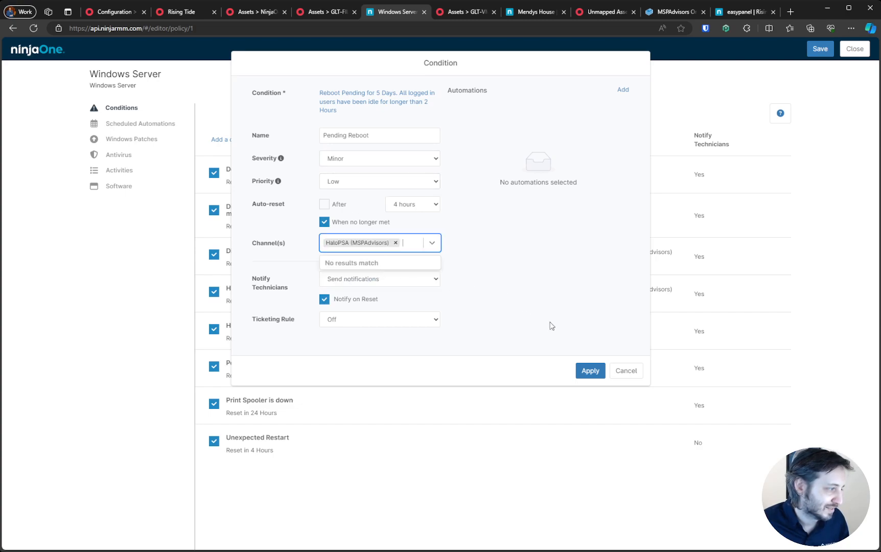
{"action": "left_click", "coordinate": [590, 370]}
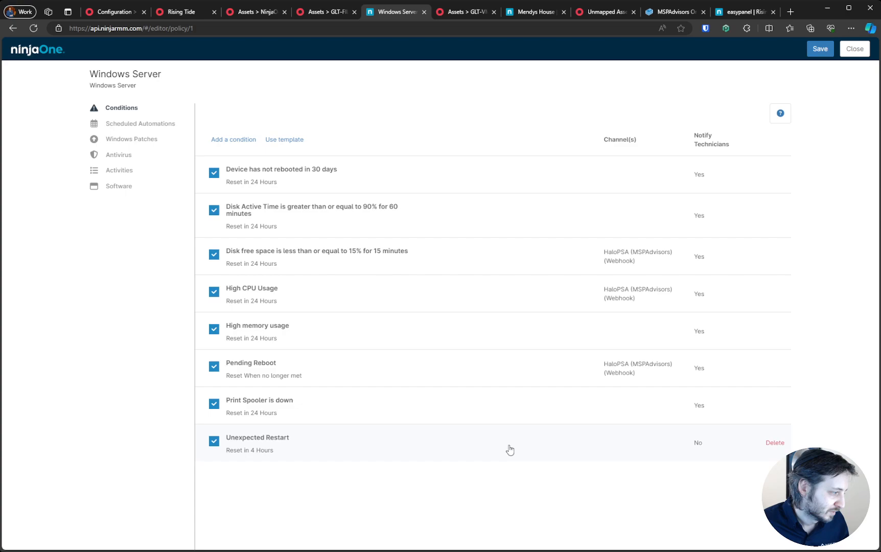
- Assign the HaloPSA (MSPAdvisors) channel to the Unexpected Restart condition, then save and close the Windows Server policy
{"action": "left_click", "coordinate": [654, 441]}
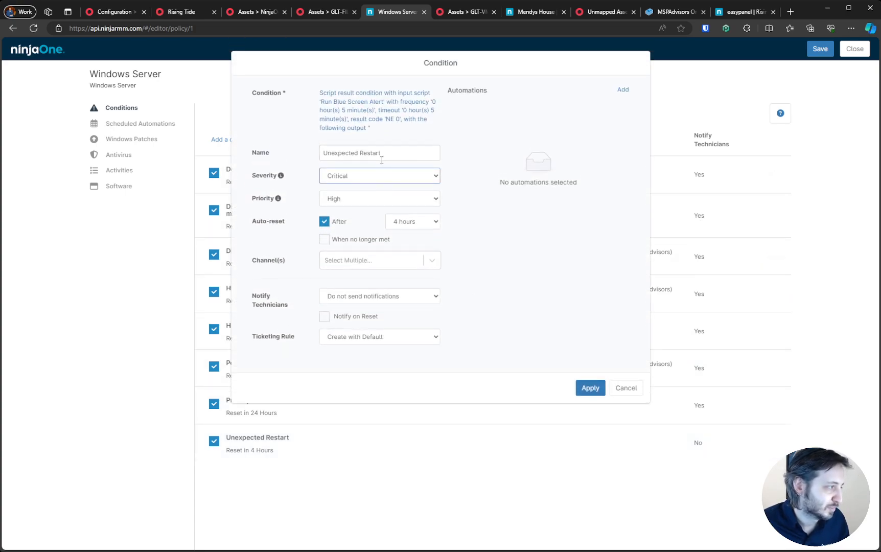
{"action": "left_click", "coordinate": [374, 260]}
{"action": "left_click", "coordinate": [374, 291]}
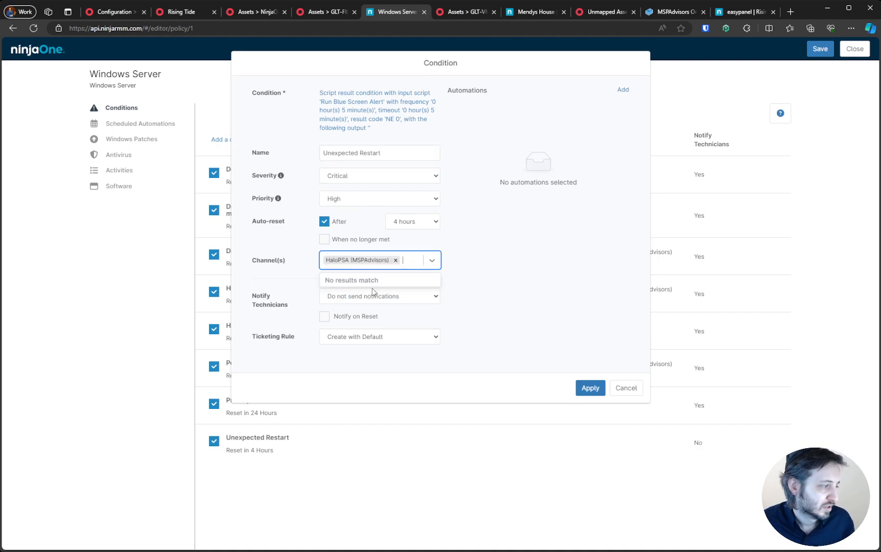
{"action": "left_click", "coordinate": [589, 389]}
{"action": "left_click", "coordinate": [821, 49]}
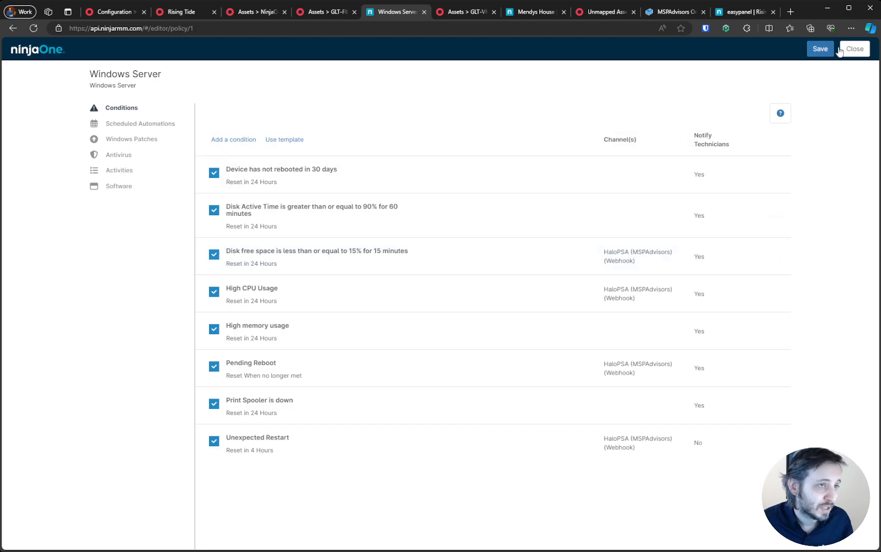
{"action": "left_click", "coordinate": [863, 51]}
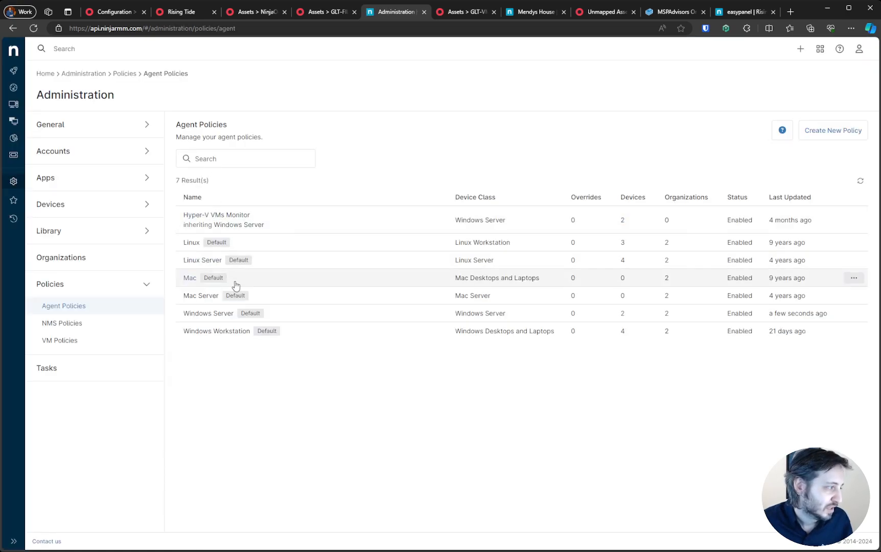
- Assign the HaloPSA (MSPAdvisors) channel to the Unexpected Restart detected condition of the Windows Workstation policy and save the policy
{"action": "left_click", "coordinate": [224, 332]}
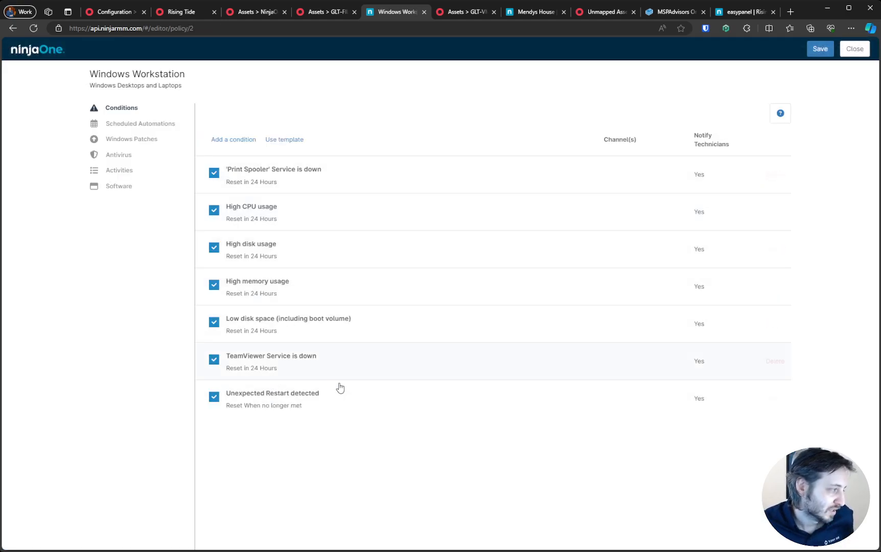
{"action": "left_click", "coordinate": [698, 403]}
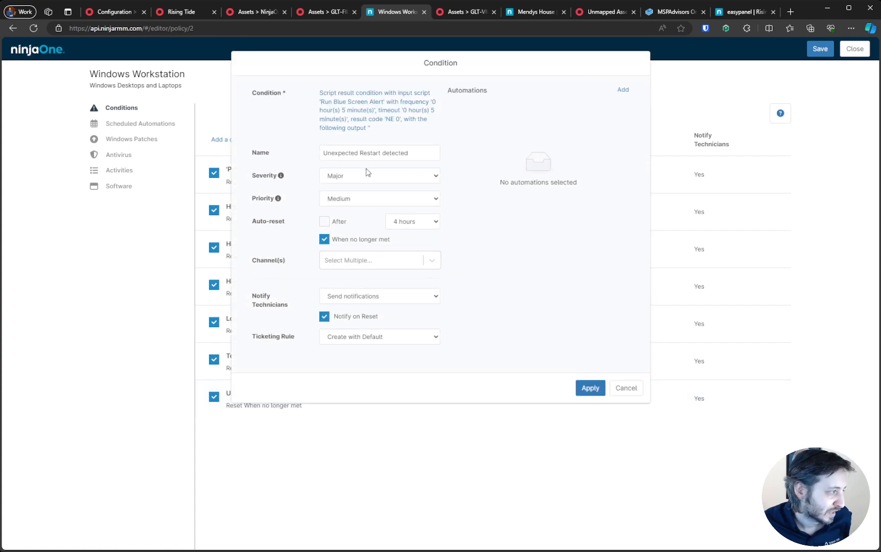
{"action": "left_click", "coordinate": [353, 260]}
{"action": "left_click", "coordinate": [354, 289]}
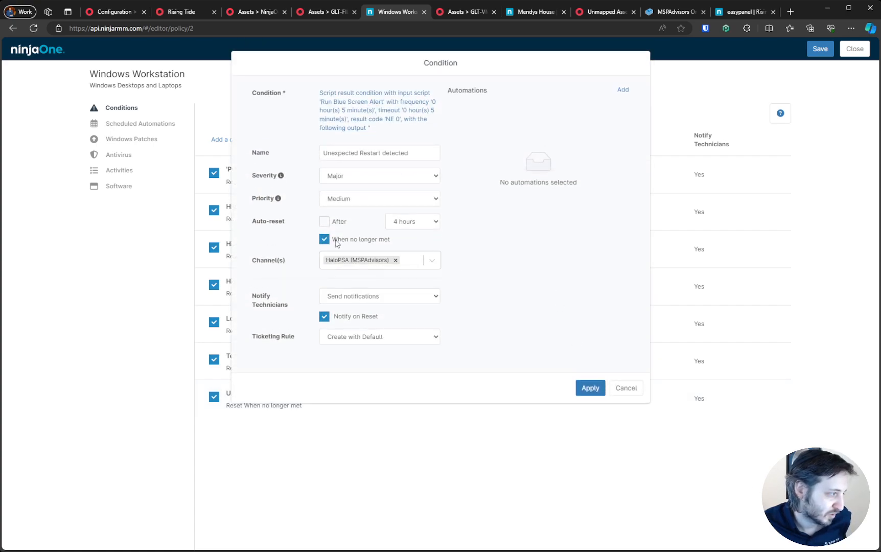
{"action": "left_click", "coordinate": [582, 392]}
{"action": "left_click", "coordinate": [831, 52]}
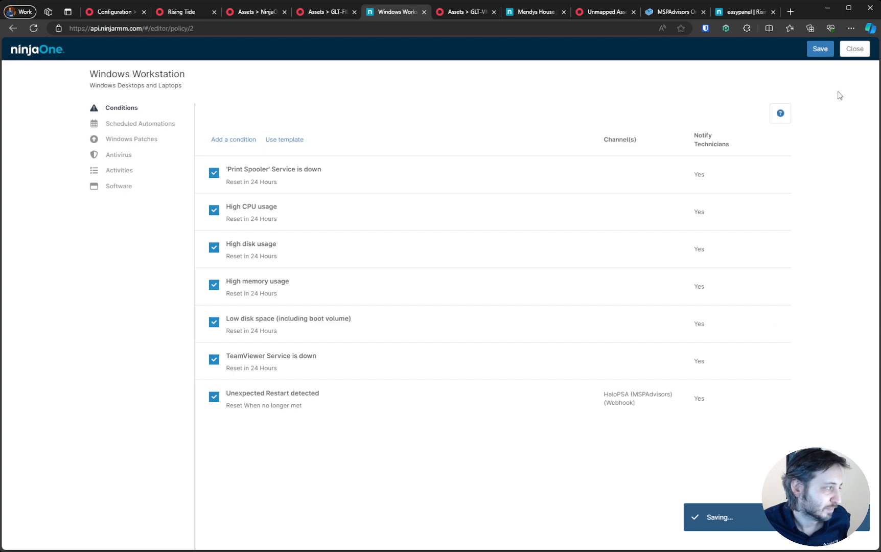
- Close the Windows Workstation policy and enable the Halo Integrator for the Ninja RMM integration in HaloPSA
{"action": "left_click", "coordinate": [864, 50]}
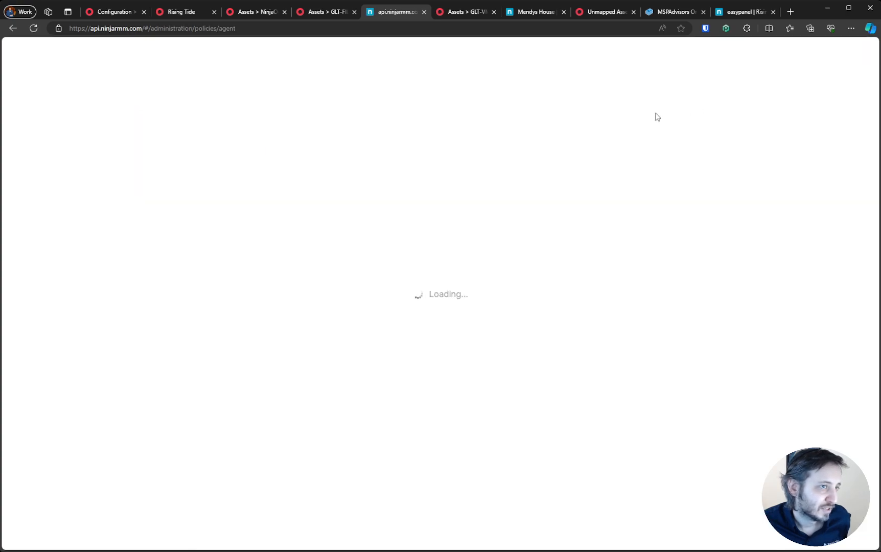
{"action": "left_click", "coordinate": [325, 11]}
{"action": "left_click", "coordinate": [122, 13]}
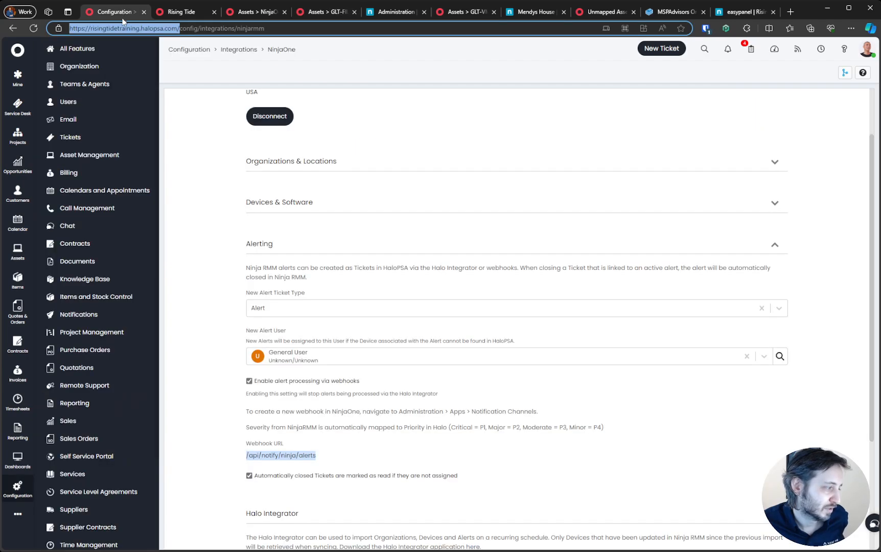
{"action": "left_click", "coordinate": [203, 329]}
{"action": "scroll", "coordinate": [204, 330], "scroll_direction": "down", "scroll_amount": 3}
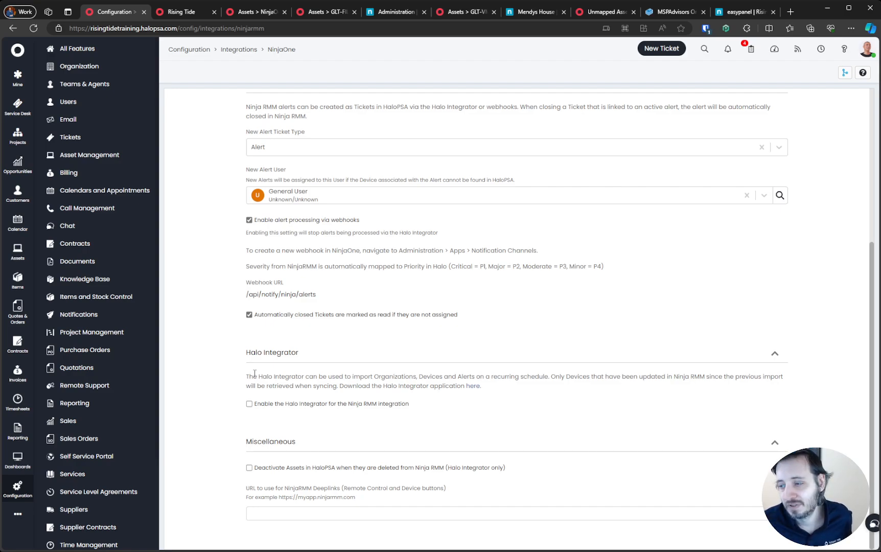
{"action": "left_click", "coordinate": [284, 404]}
- Remove Alerts from the entities to import and enable deactivating HaloPSA assets when they are deleted from Ninja RMM
{"action": "left_click", "coordinate": [403, 449]}
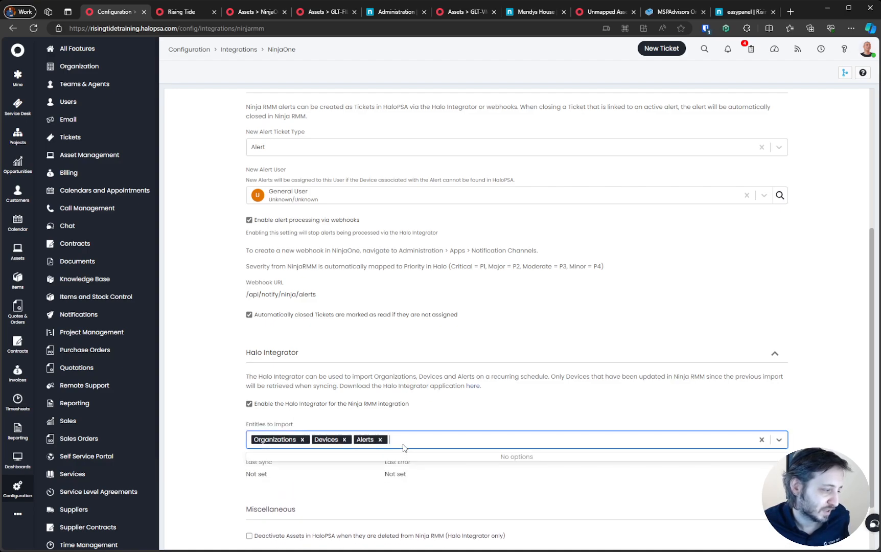
{"action": "left_click", "coordinate": [214, 432]}
{"action": "left_click", "coordinate": [379, 440]}
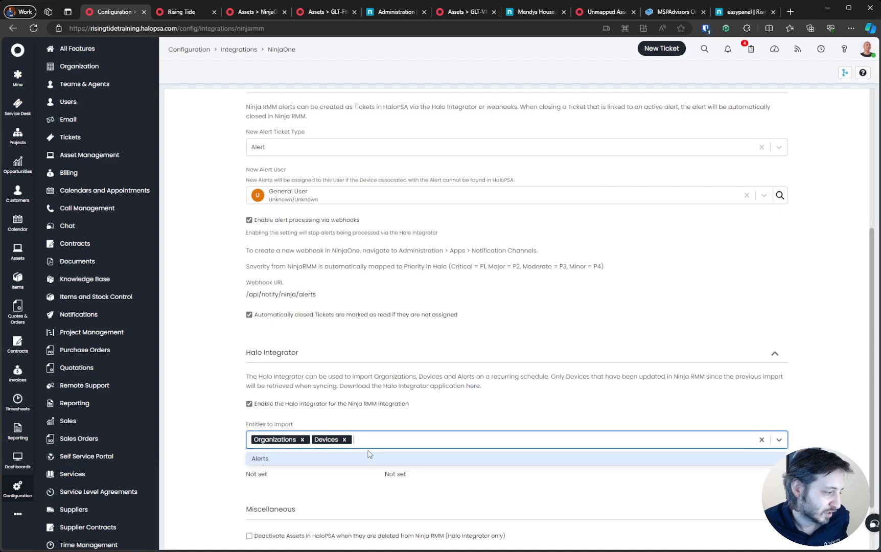
{"action": "left_click", "coordinate": [213, 454]}
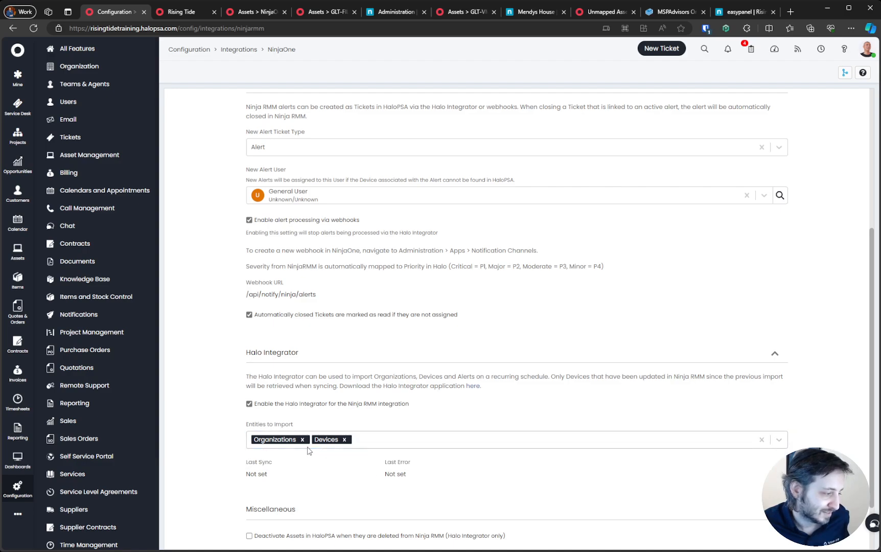
{"action": "left_click_drag", "start_coordinate": [230, 415], "coordinate": [485, 463]}
{"action": "left_click", "coordinate": [330, 465]}
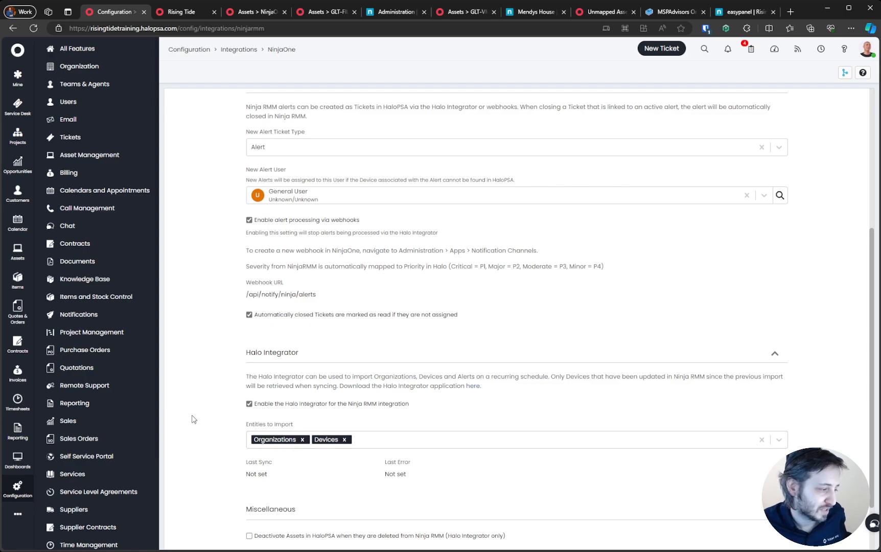
{"action": "scroll", "coordinate": [236, 409], "scroll_direction": "down", "scroll_amount": 1}
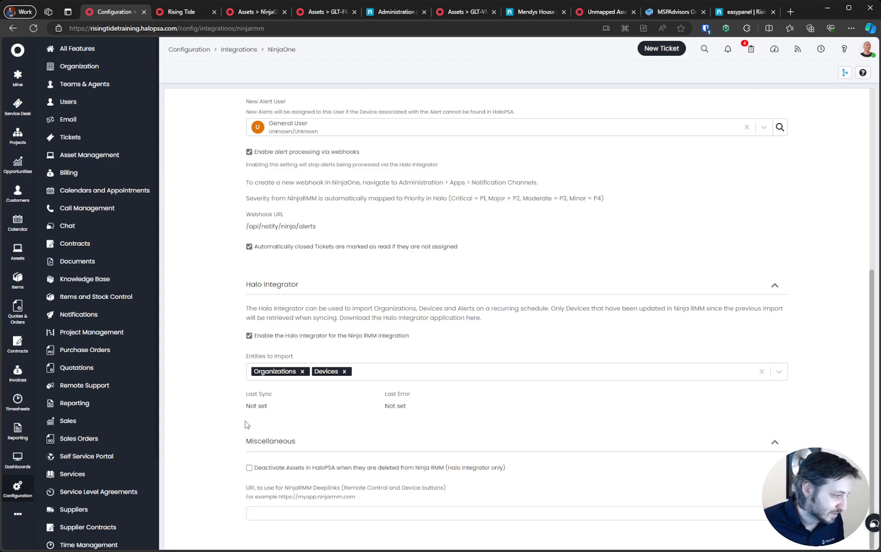
{"action": "left_click", "coordinate": [321, 469]}
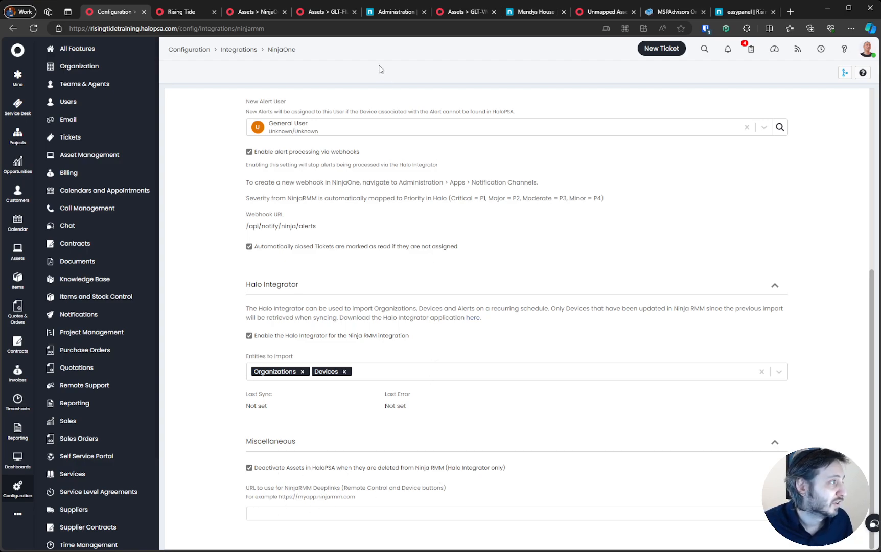
{"action": "left_click", "coordinate": [393, 12]}
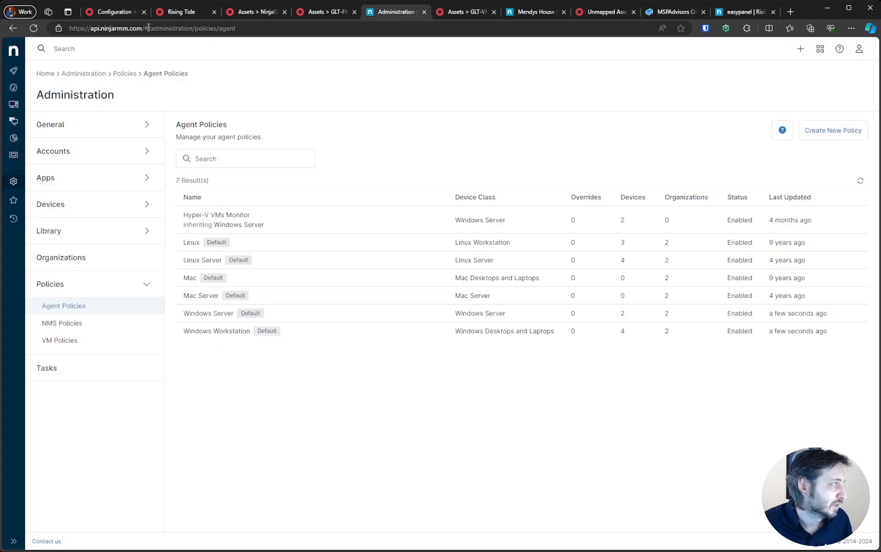
{"action": "left_click", "coordinate": [528, 12]}
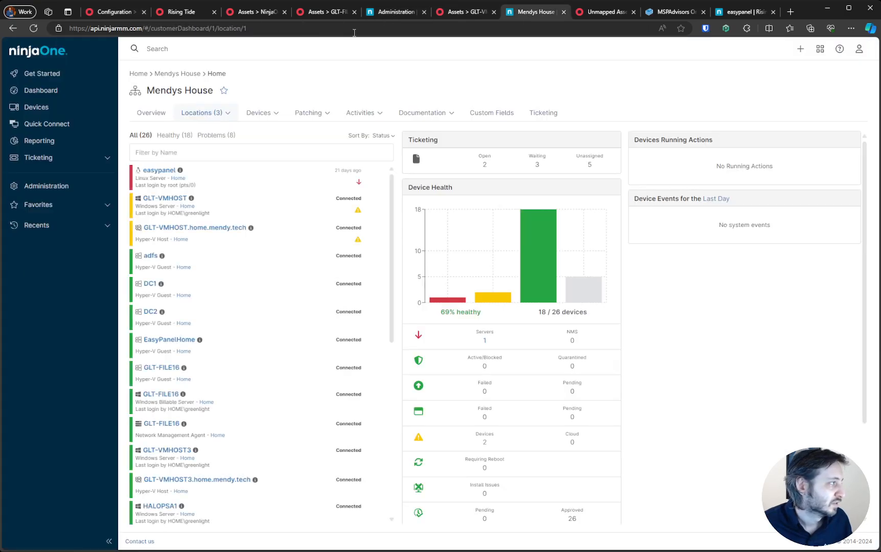
{"action": "left_click", "coordinate": [399, 13]}
{"action": "left_click", "coordinate": [508, 12]}
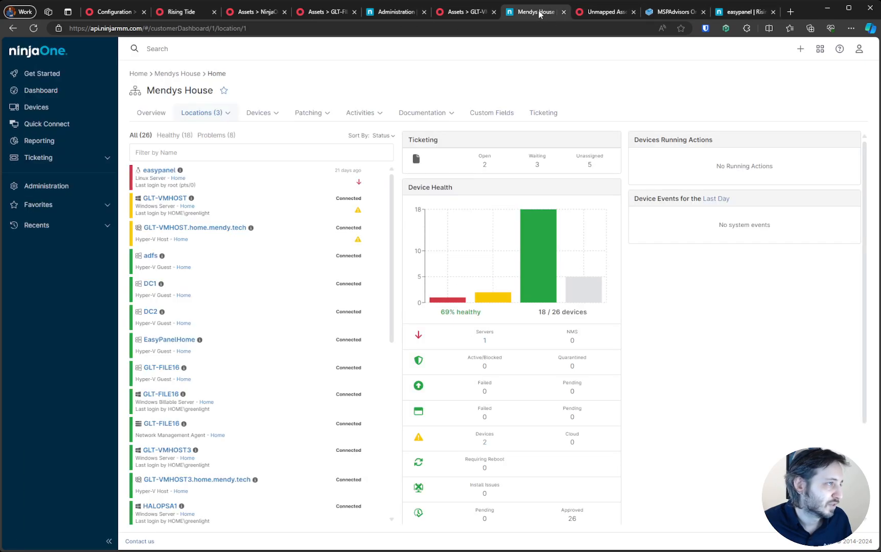
{"action": "left_click", "coordinate": [238, 13]}
{"action": "left_click", "coordinate": [178, 11]}
{"action": "left_click", "coordinate": [119, 14]}
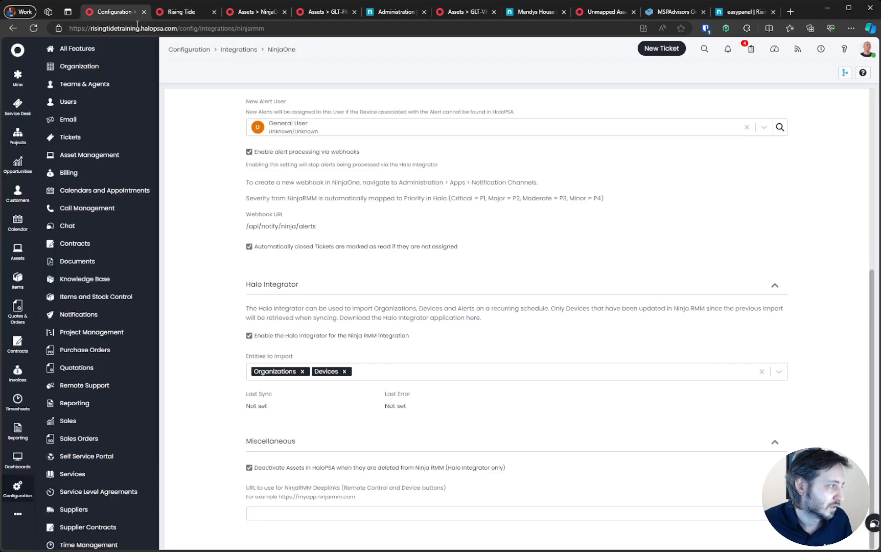
{"action": "left_click", "coordinate": [318, 515]}
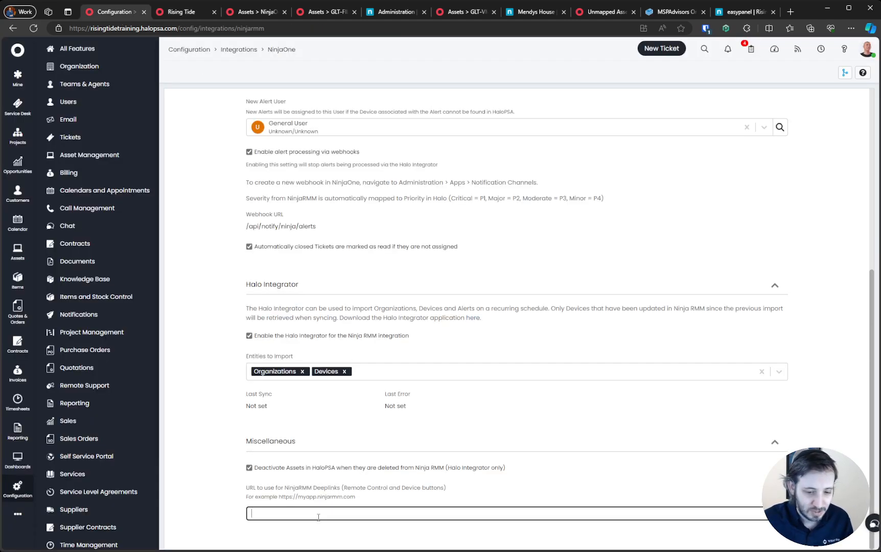
{"action": "type", "text": "https://rising"}
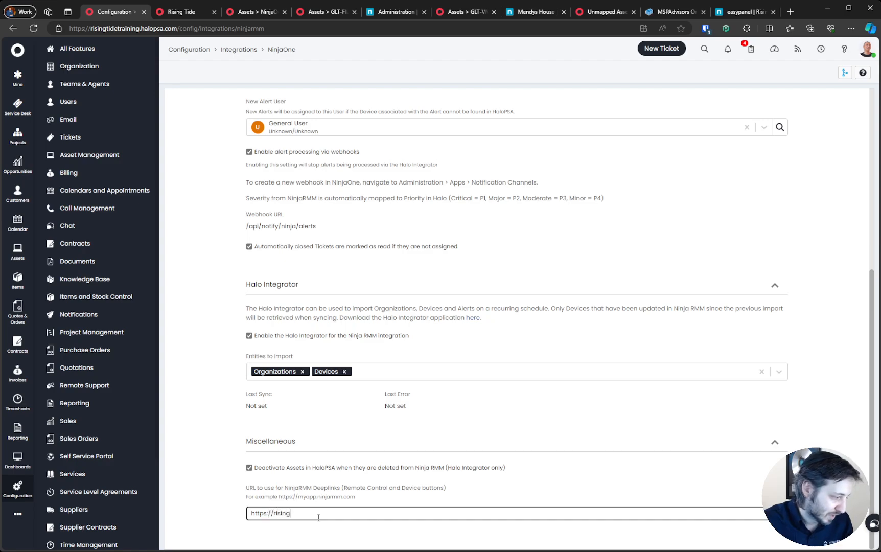
{"action": "type", "text": "tide.rmmservice.com"}
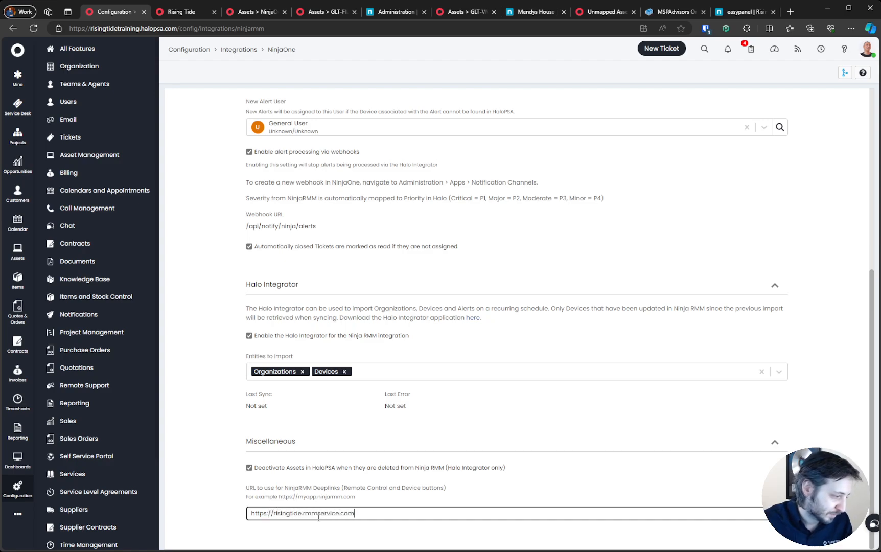
{"action": "left_click", "coordinate": [320, 534]}
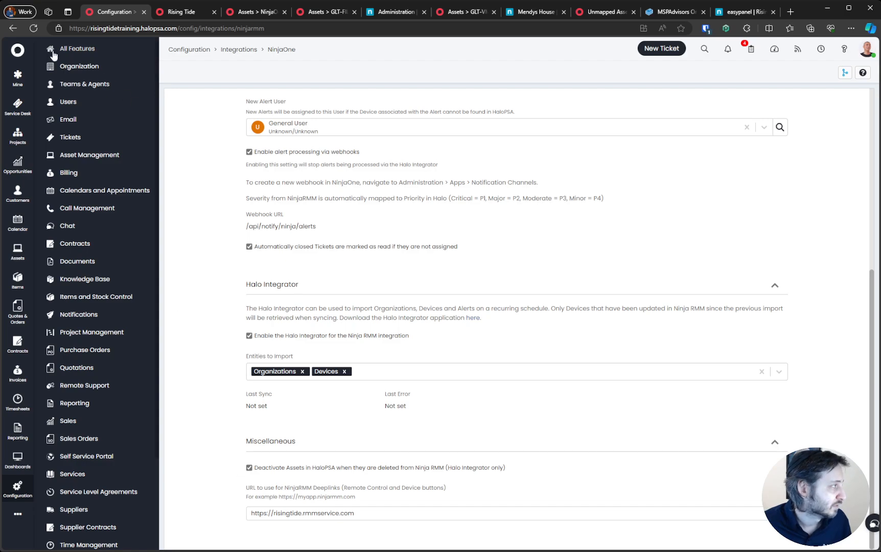
- Reload the NinjaOne integration page and check the saved Halo Integrator and deeplink settings
{"action": "left_click", "coordinate": [32, 29]}
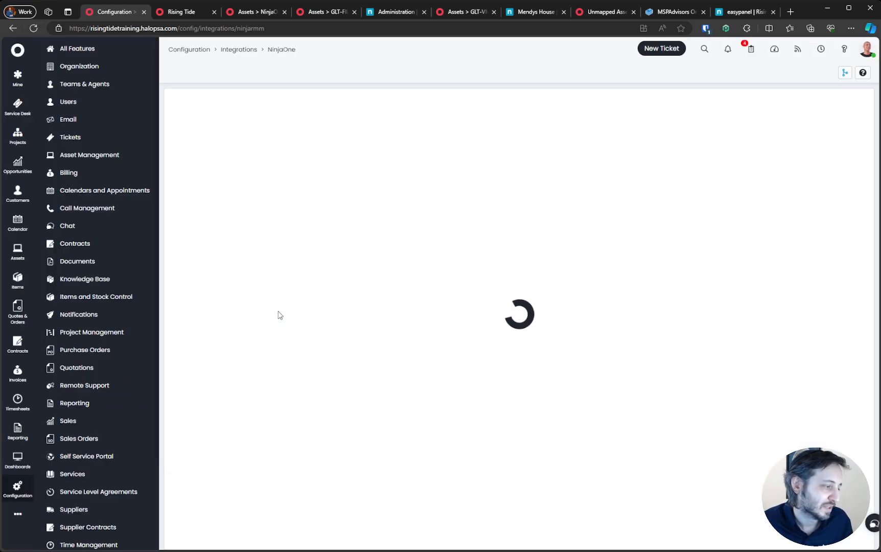
{"action": "scroll", "coordinate": [281, 298], "scroll_direction": "down", "scroll_amount": 15}
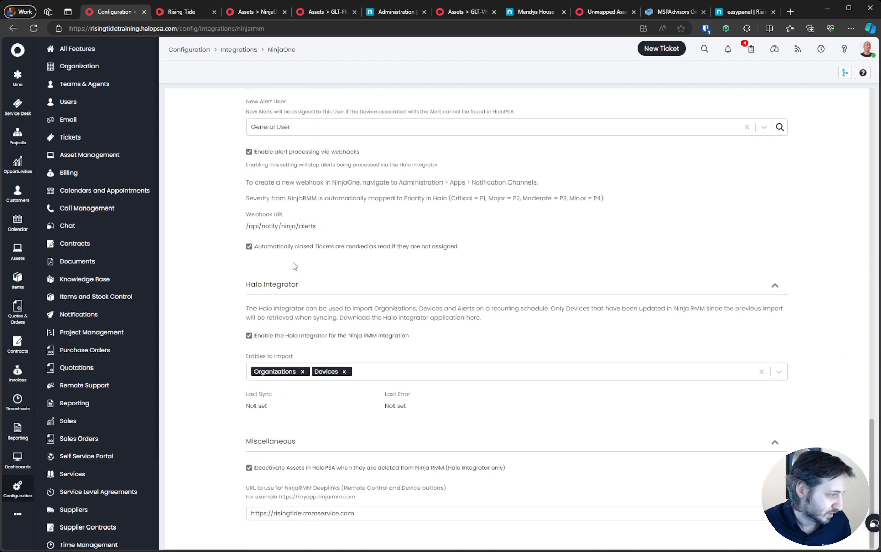
{"action": "scroll", "coordinate": [304, 403], "scroll_direction": "up", "scroll_amount": 7}
- Reload the GLT-FILE16 asset in HaloPSA and open its linked NinjaOne device page to check the deeplink's domain
{"action": "left_click", "coordinate": [319, 16]}
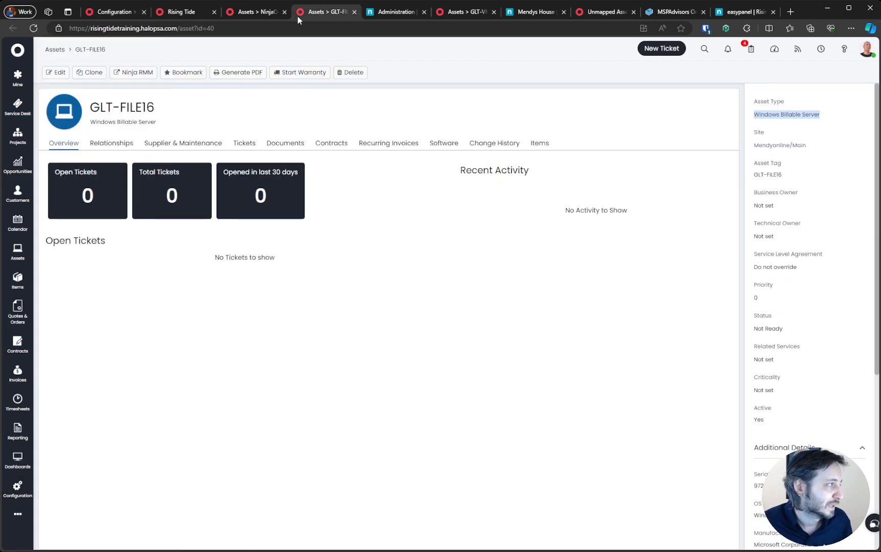
{"action": "left_click", "coordinate": [33, 29]}
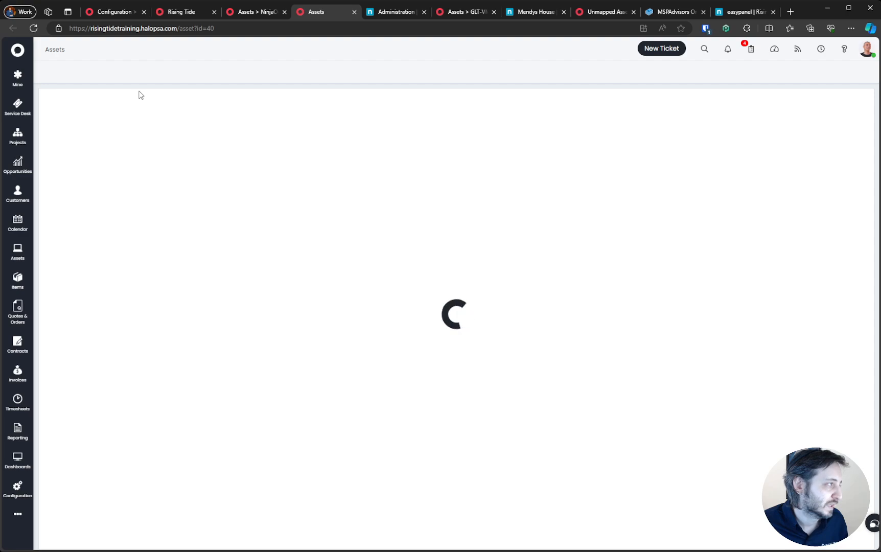
{"action": "left_click", "coordinate": [134, 72]}
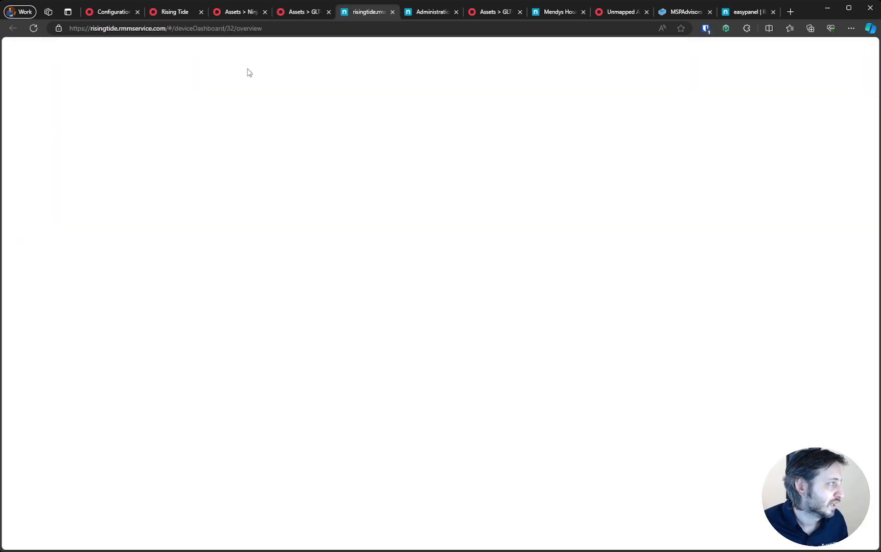
{"action": "left_click_drag", "start_coordinate": [166, 28], "coordinate": [78, 30]}
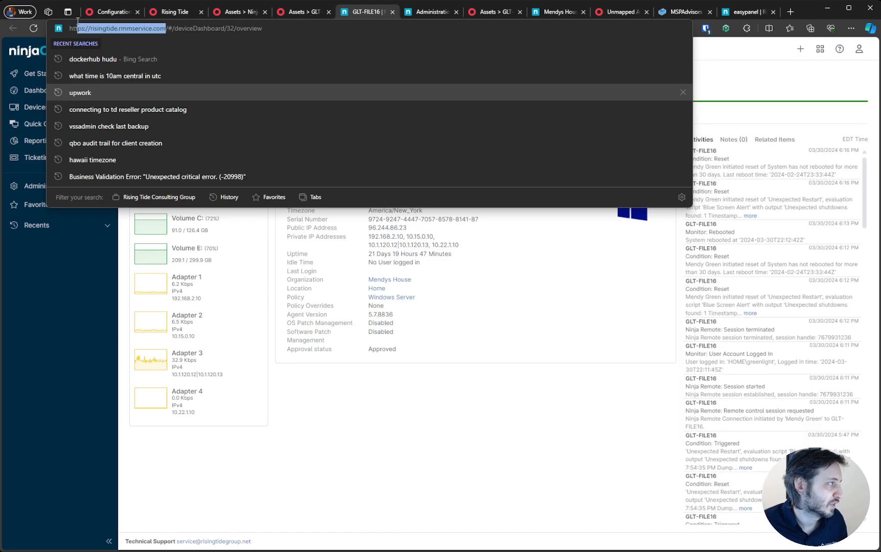
{"action": "left_click", "coordinate": [257, 28]}
{"action": "left_click", "coordinate": [49, 318]}
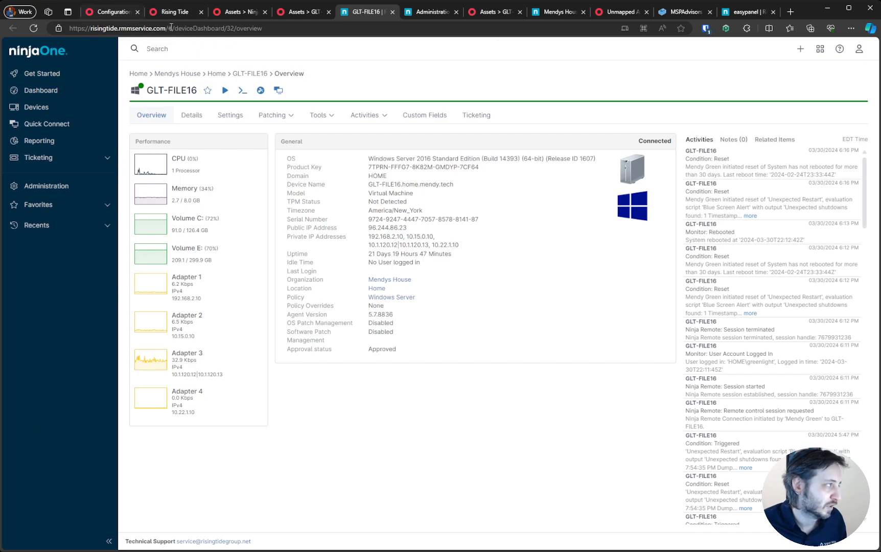
{"action": "left_click_drag", "start_coordinate": [174, 28], "coordinate": [46, 17]}
{"action": "left_click", "coordinate": [36, 375]}
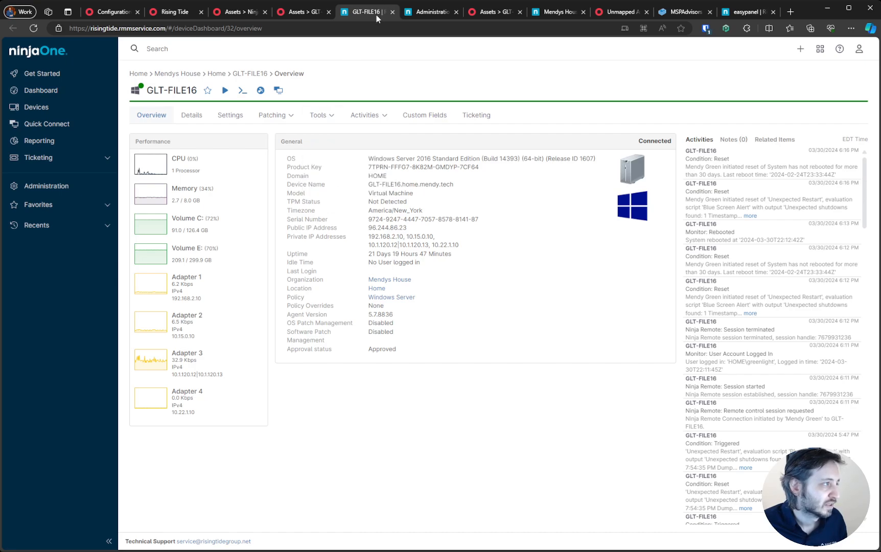
- Review the NinjaOne integration's organization mappings, device field mappings, alerting and Halo Integrator settings in HaloPSA
{"action": "left_click", "coordinate": [222, 14]}
{"action": "left_click", "coordinate": [110, 11]}
{"action": "left_click", "coordinate": [156, 12]}
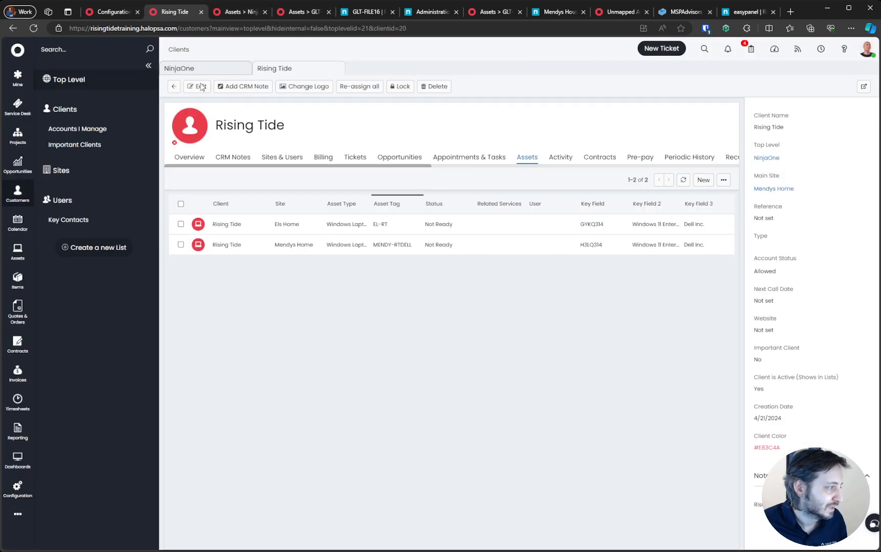
{"action": "left_click", "coordinate": [110, 11]}
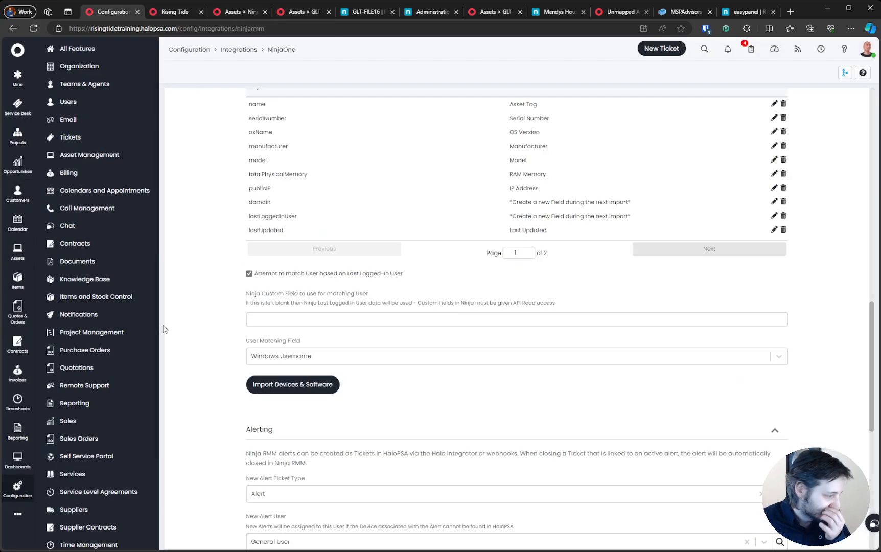
{"action": "scroll", "coordinate": [193, 368], "scroll_direction": "up", "scroll_amount": 15}
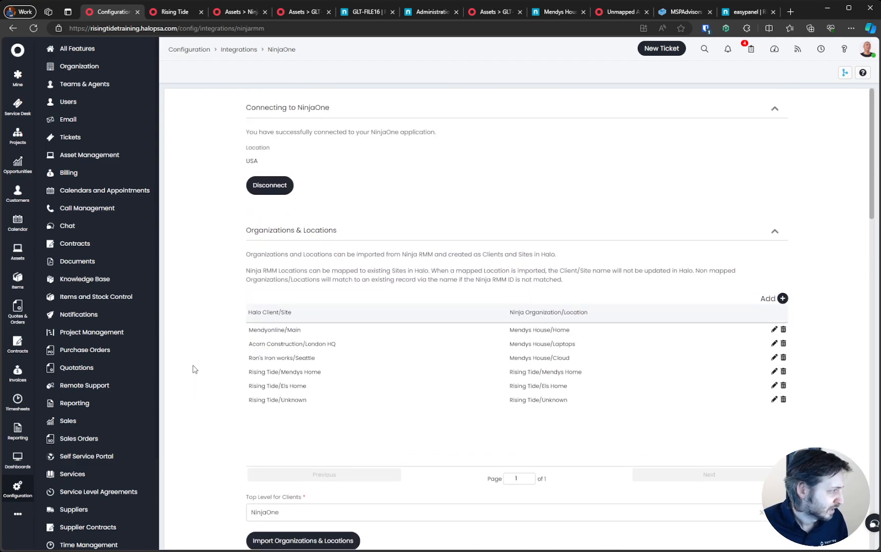
{"action": "scroll", "coordinate": [194, 358], "scroll_direction": "down", "scroll_amount": 12}
{"action": "scroll", "coordinate": [199, 343], "scroll_direction": "down", "scroll_amount": 6}
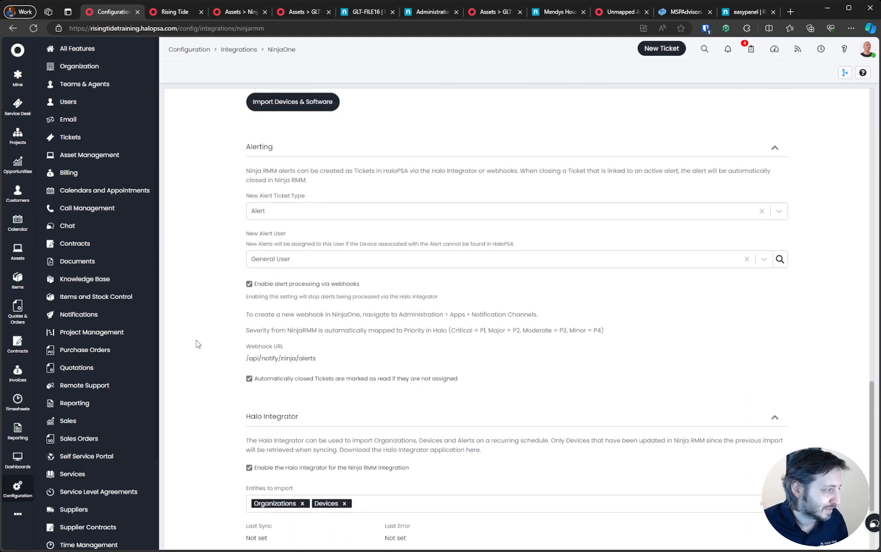
{"action": "scroll", "coordinate": [198, 344], "scroll_direction": "up", "scroll_amount": 15}
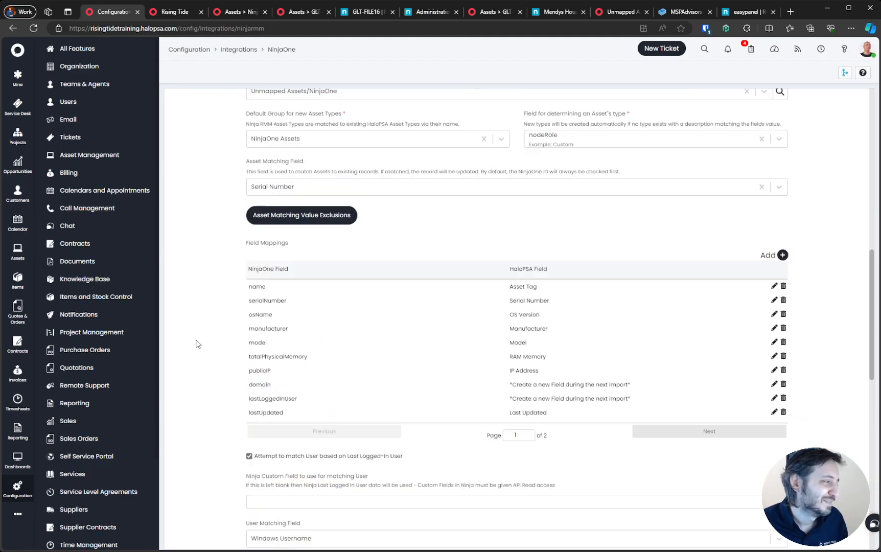
{"action": "scroll", "coordinate": [198, 344], "scroll_direction": "down", "scroll_amount": 15}
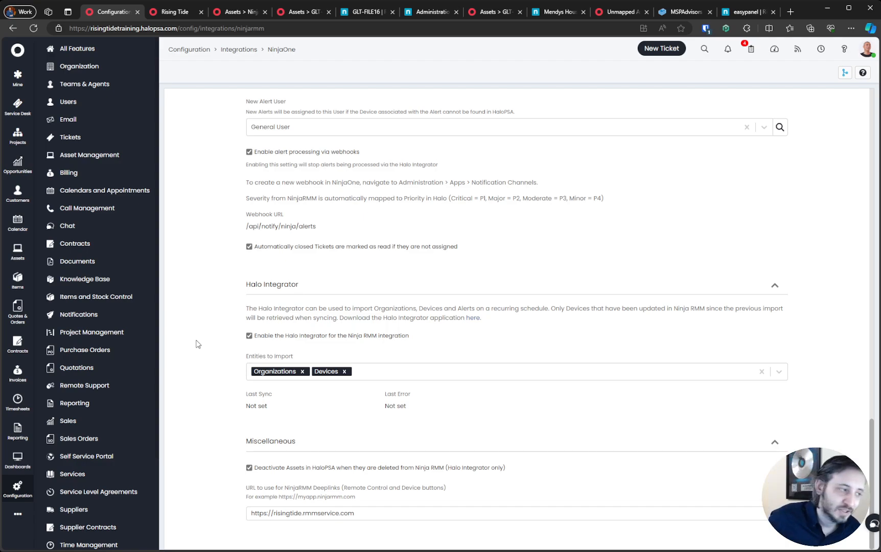
- Open HaloPSA's ticket configuration in a separate browser tab and show the Alert ticket type's default values
{"action": "middle_click", "coordinate": [99, 138]}
{"action": "left_click", "coordinate": [161, 13]}
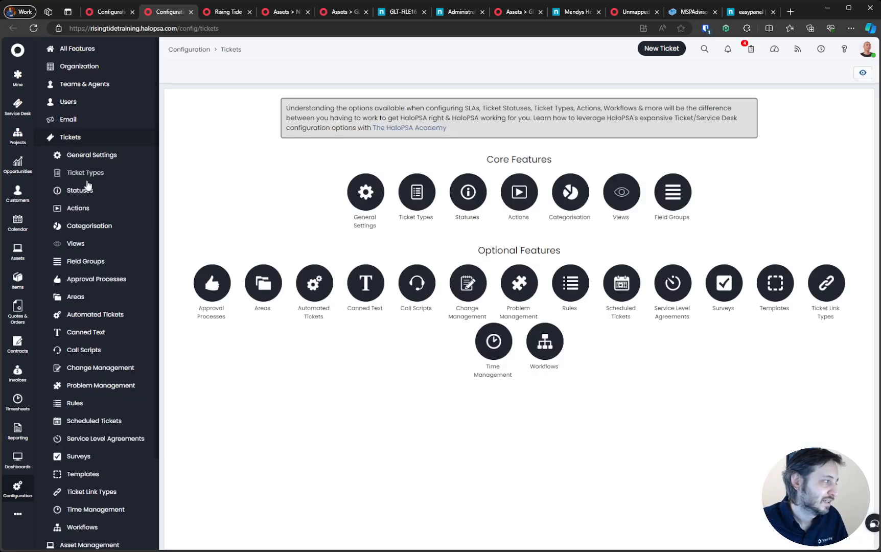
{"action": "left_click", "coordinate": [89, 175]}
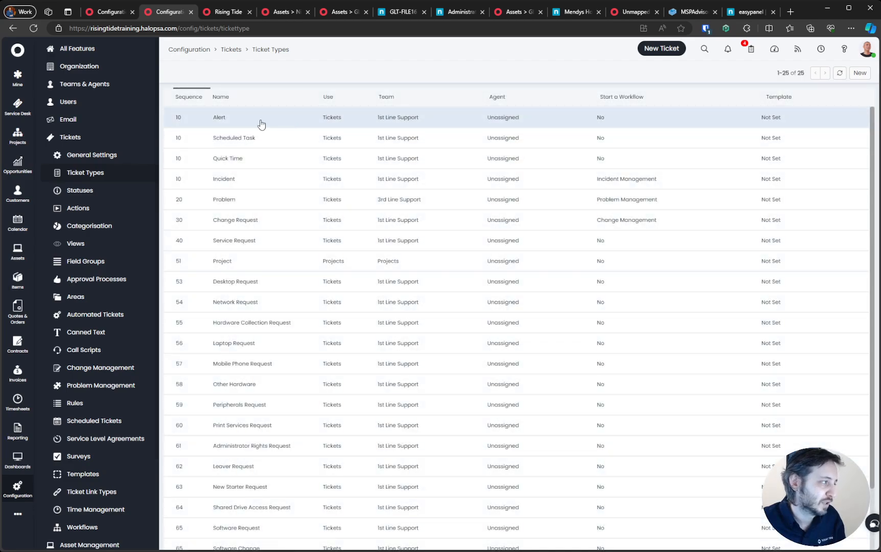
{"action": "left_click", "coordinate": [253, 125]}
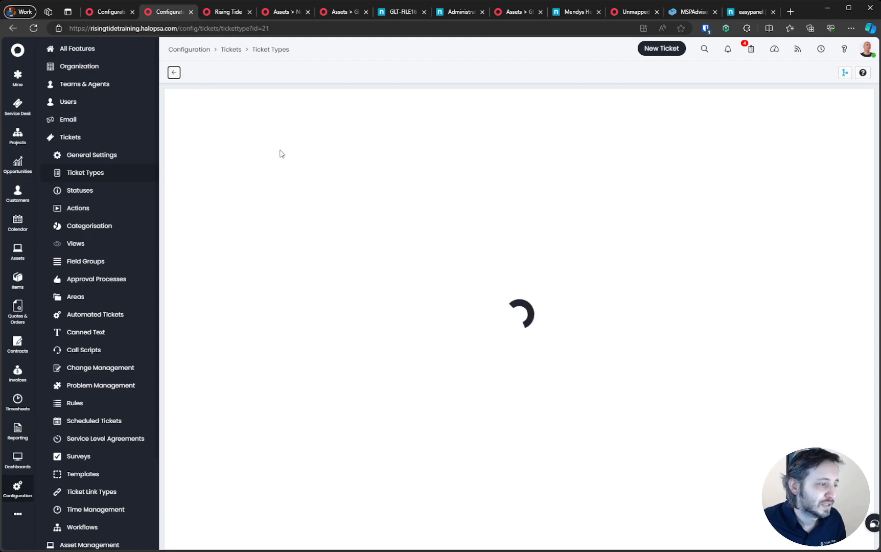
{"action": "left_click", "coordinate": [221, 144]}
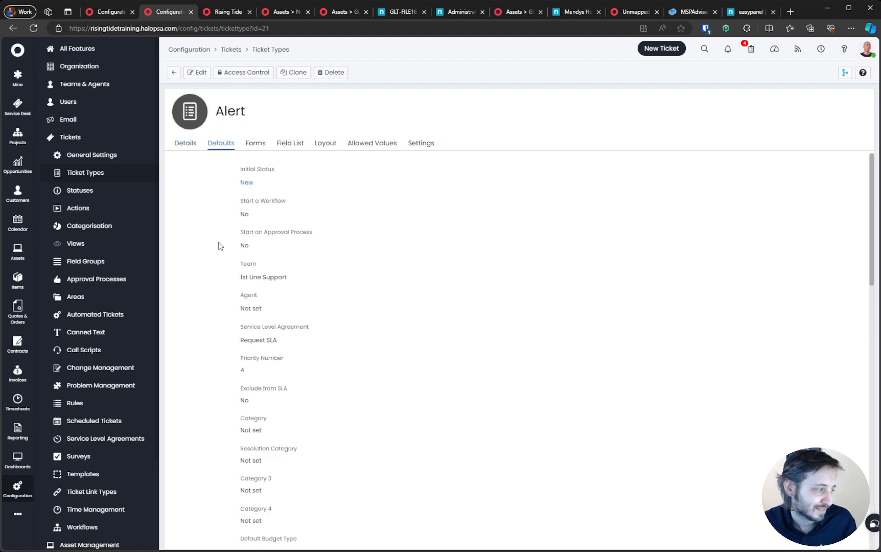
- Put the Alert ticket type into edit mode and examine the options for its default Service Level Agreement, which overrides site-level SLAs
{"action": "left_click_drag", "start_coordinate": [221, 309], "coordinate": [362, 331]}
{"action": "left_click", "coordinate": [360, 332]}
{"action": "left_click_drag", "start_coordinate": [230, 326], "coordinate": [383, 346]}
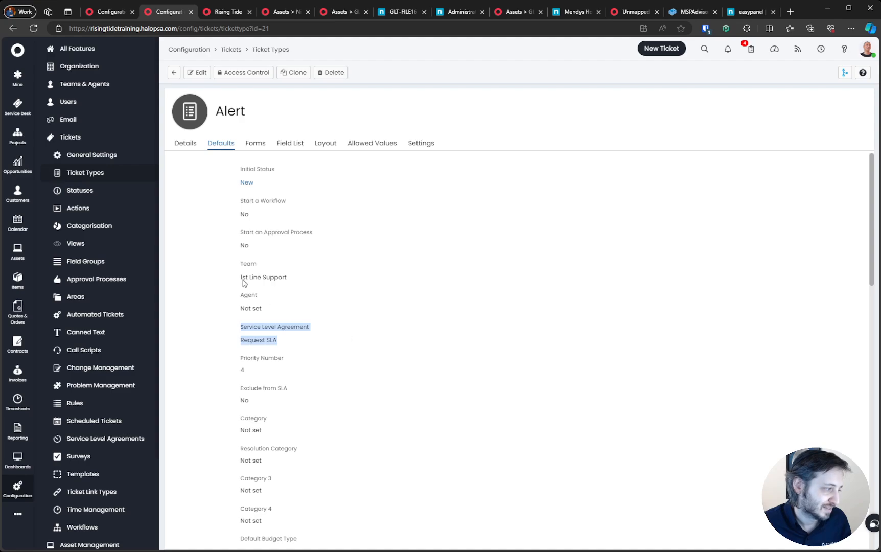
{"action": "left_click", "coordinate": [198, 72]}
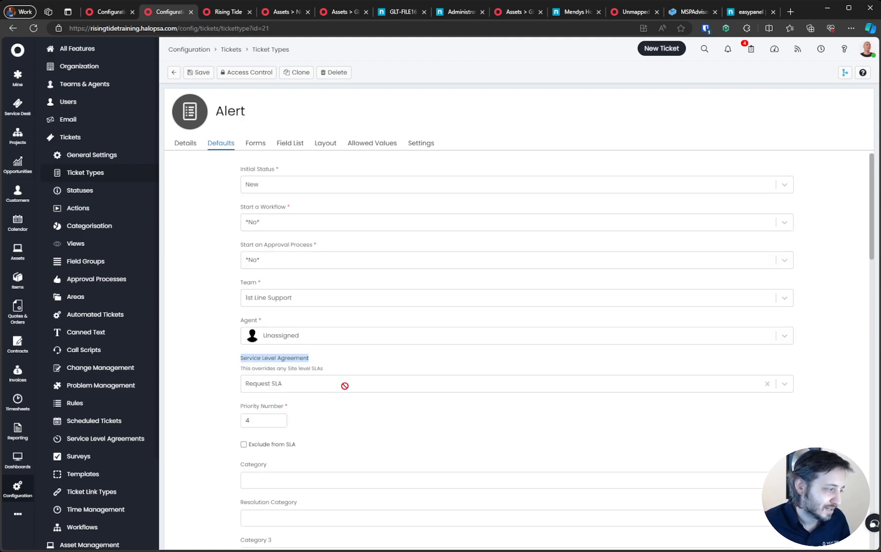
{"action": "left_click", "coordinate": [264, 368]}
{"action": "left_click_drag", "start_coordinate": [240, 360], "coordinate": [337, 390]}
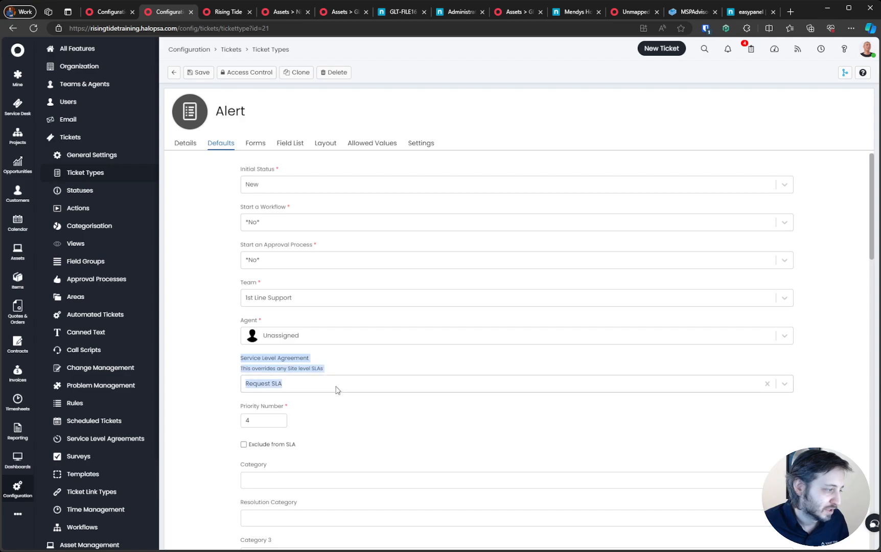
{"action": "left_click", "coordinate": [332, 390]}
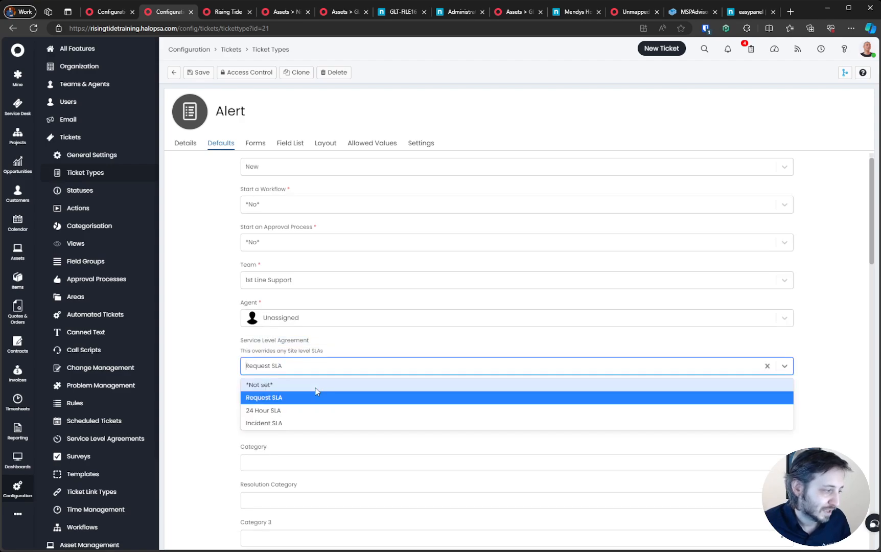
{"action": "left_click_drag", "start_coordinate": [241, 352], "coordinate": [344, 356]}
{"action": "left_click", "coordinate": [347, 348]}
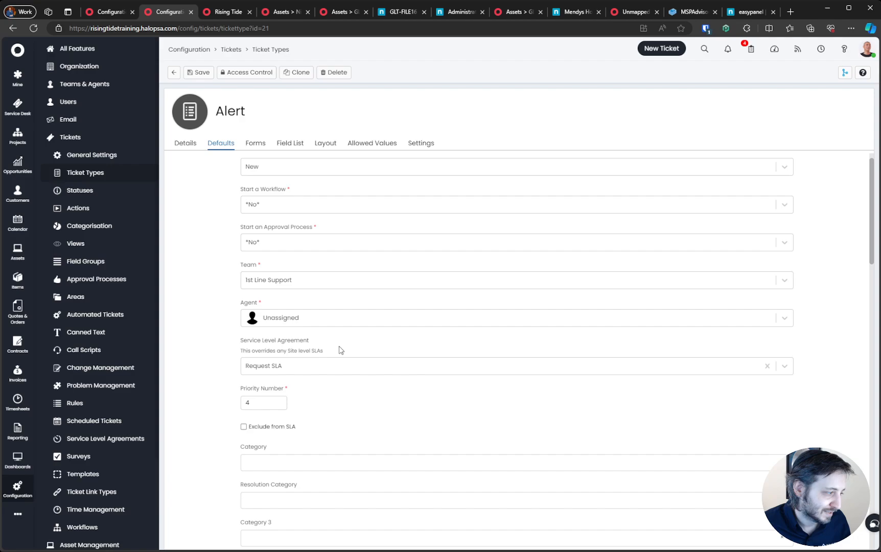
{"action": "left_click", "coordinate": [286, 371]}
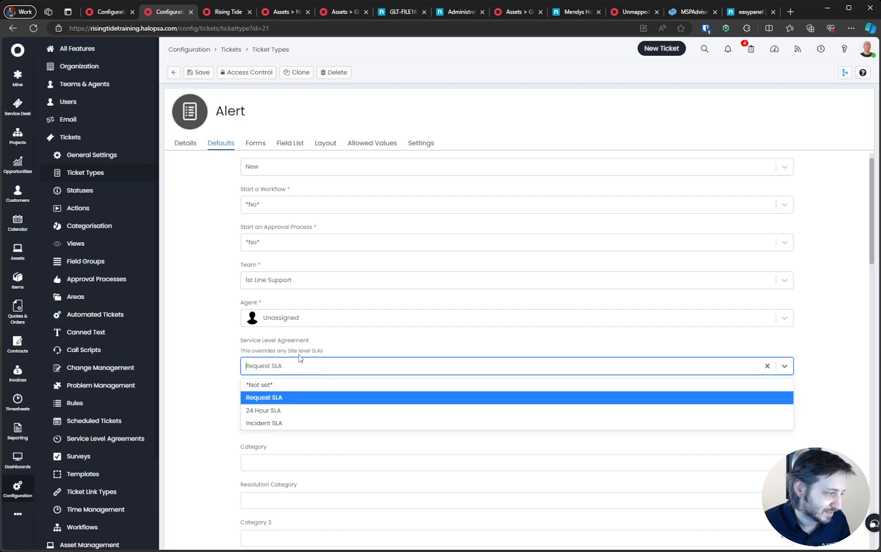
{"action": "left_click", "coordinate": [245, 364]}
- Examine the Alert ticket type's default priority number and SLA exclusion option alongside its Service Level Agreement
{"action": "left_click_drag", "start_coordinate": [256, 403], "coordinate": [234, 404]}
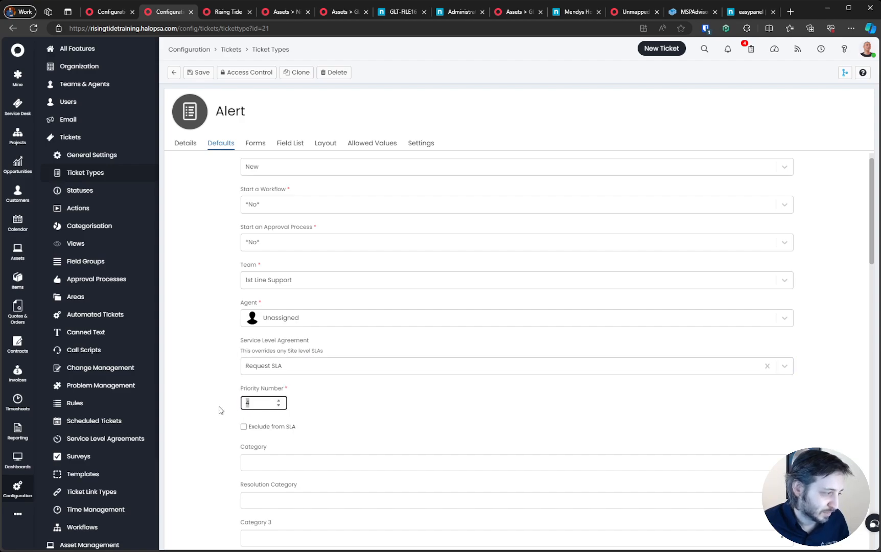
{"action": "left_click", "coordinate": [271, 427]}
{"action": "left_click", "coordinate": [294, 429]}
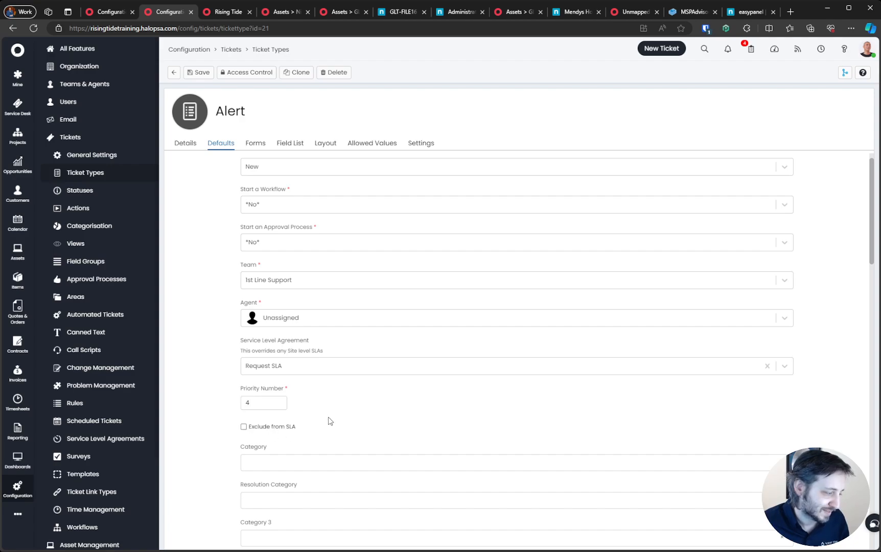
{"action": "left_click_drag", "start_coordinate": [224, 337], "coordinate": [338, 412]}
{"action": "left_click", "coordinate": [274, 404]}
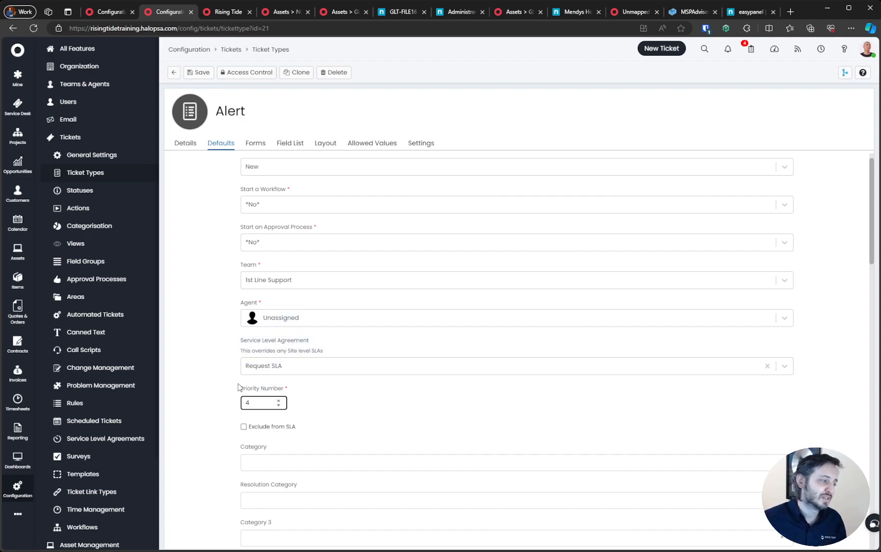
{"action": "left_click_drag", "start_coordinate": [258, 380], "coordinate": [285, 401]}
{"action": "left_click_drag", "start_coordinate": [242, 341], "coordinate": [348, 366]}
{"action": "left_click", "coordinate": [361, 409]}
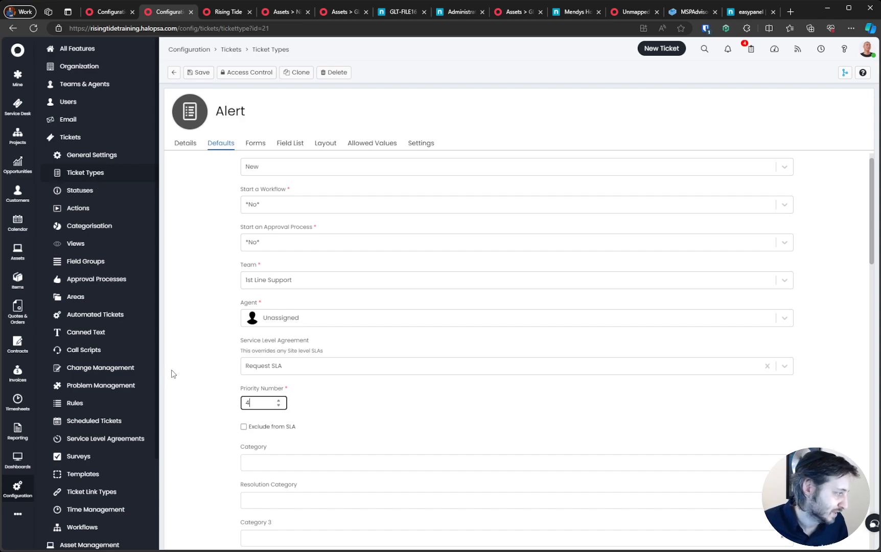
- Open the Service Level Agreements configuration in a separate browser tab and review the Request SLA's priority levels with their response and resolution targets
{"action": "scroll", "coordinate": [103, 240], "scroll_direction": "down", "scroll_amount": 4}
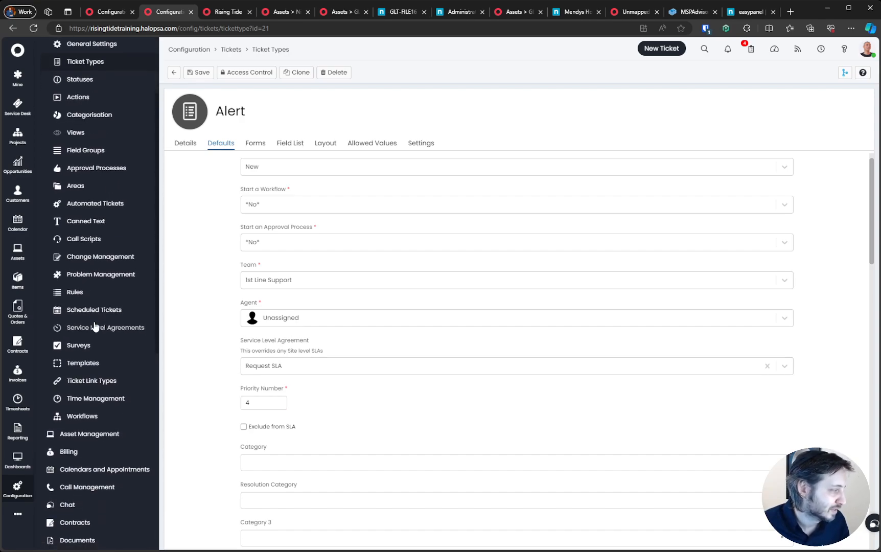
{"action": "middle_click", "coordinate": [122, 326]}
{"action": "left_click", "coordinate": [207, 16]}
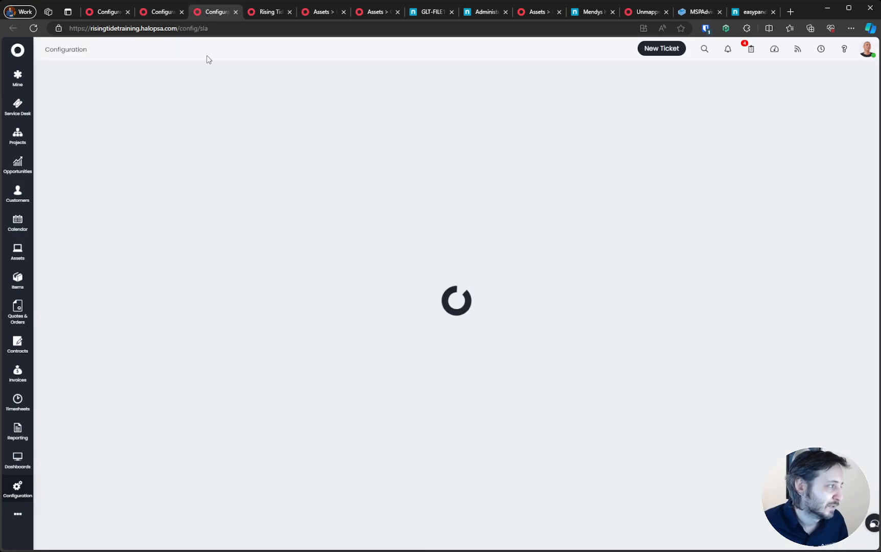
{"action": "left_click", "coordinate": [517, 147]}
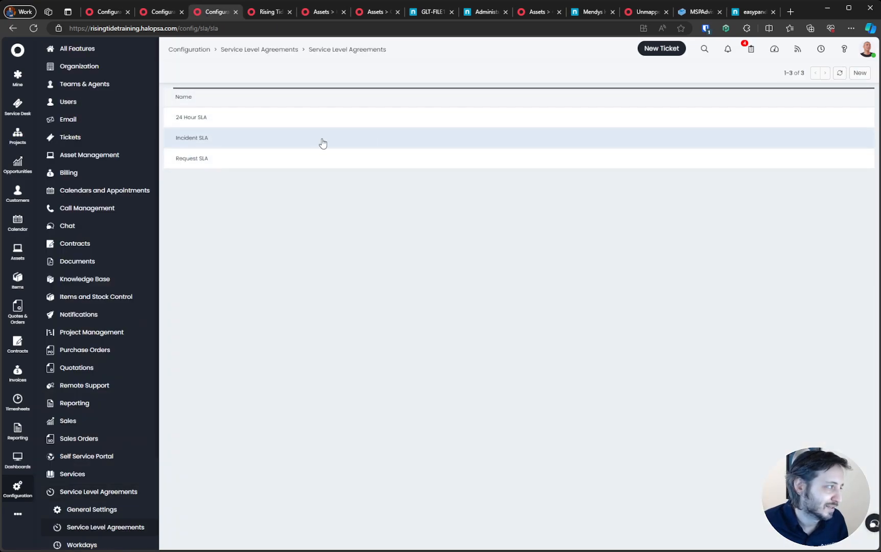
{"action": "left_click", "coordinate": [205, 160]}
{"action": "left_click", "coordinate": [221, 143]}
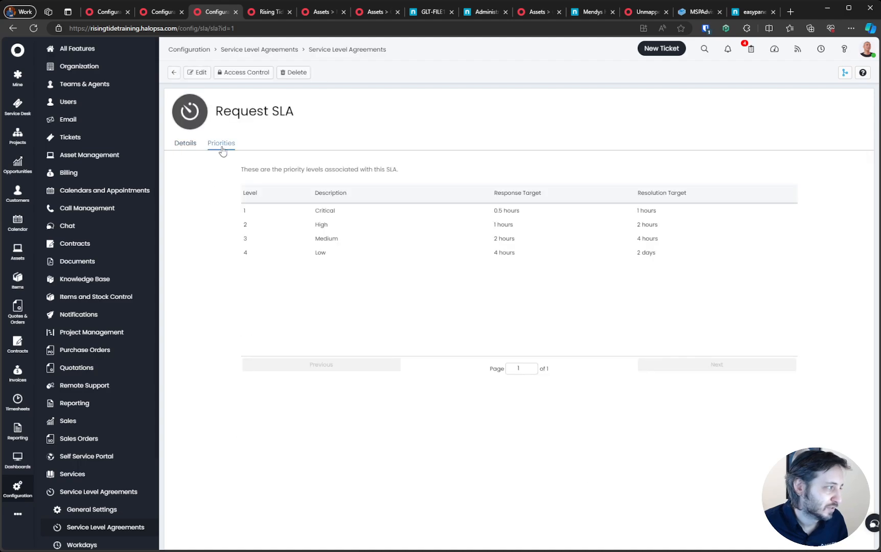
{"action": "left_click_drag", "start_coordinate": [233, 214], "coordinate": [739, 253]}
{"action": "left_click", "coordinate": [657, 276]}
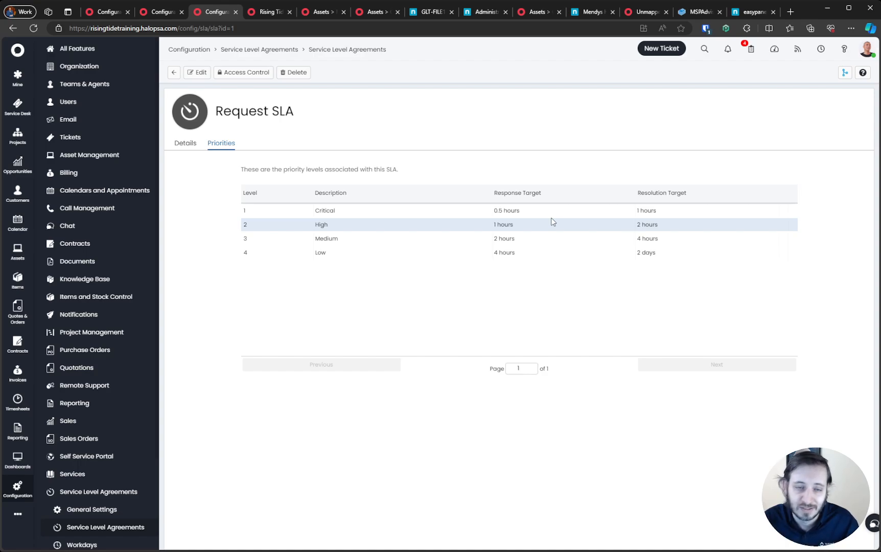
{"action": "left_click", "coordinate": [200, 73]}
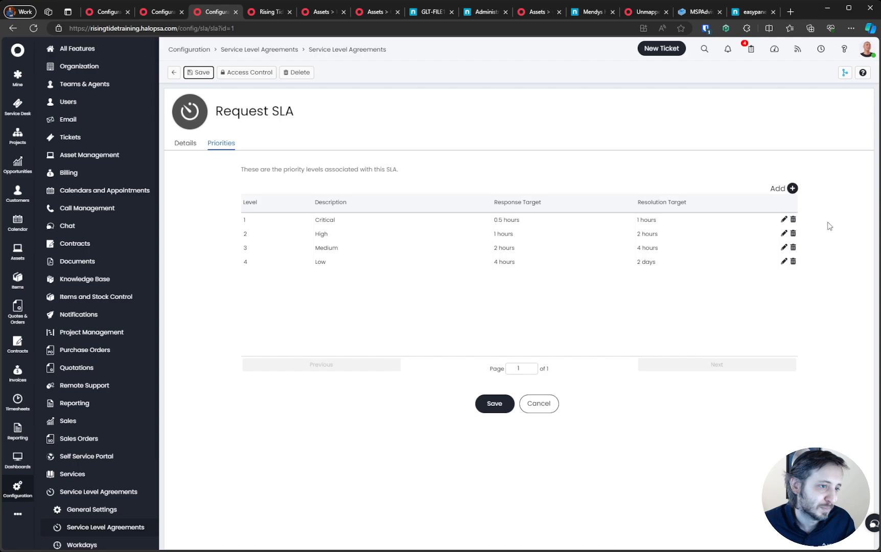
{"action": "left_click", "coordinate": [792, 188]}
{"action": "type", "text": "1111111111111"}
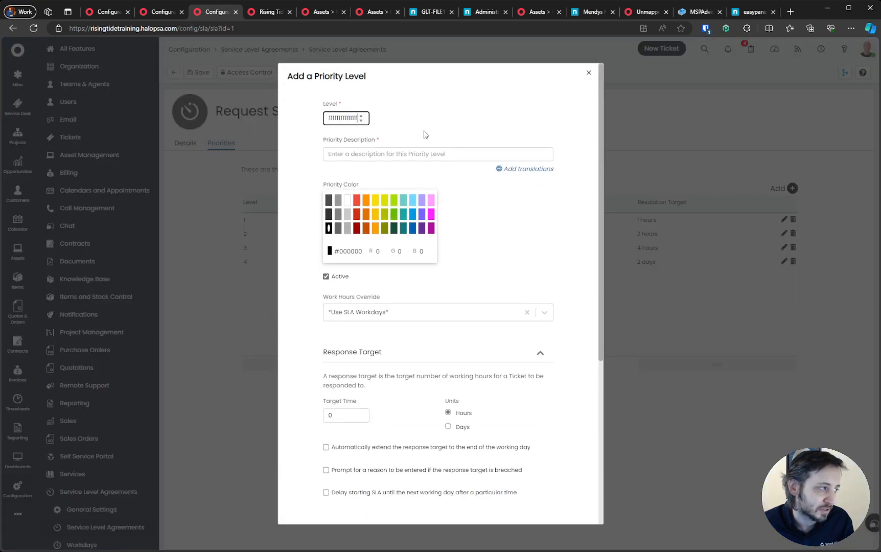
{"action": "scroll", "coordinate": [469, 315], "scroll_direction": "down", "scroll_amount": 5}
{"action": "left_click", "coordinate": [466, 501]}
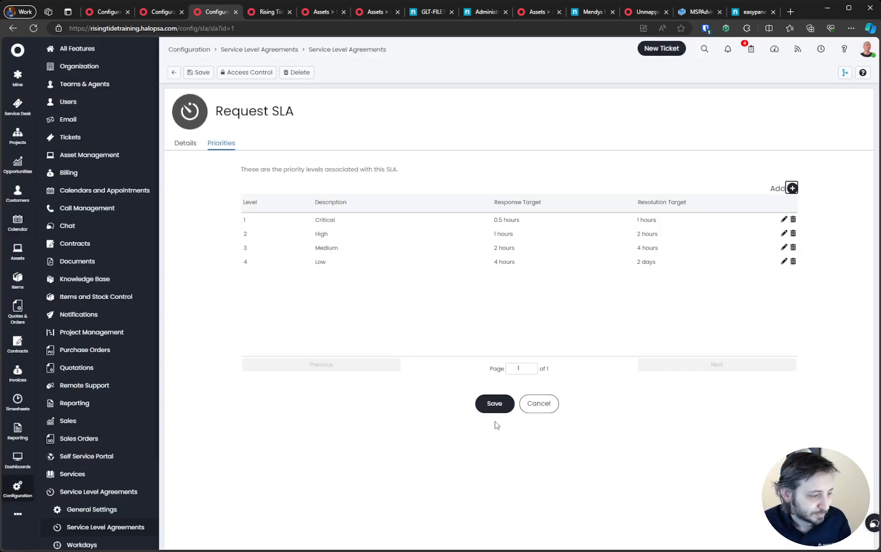